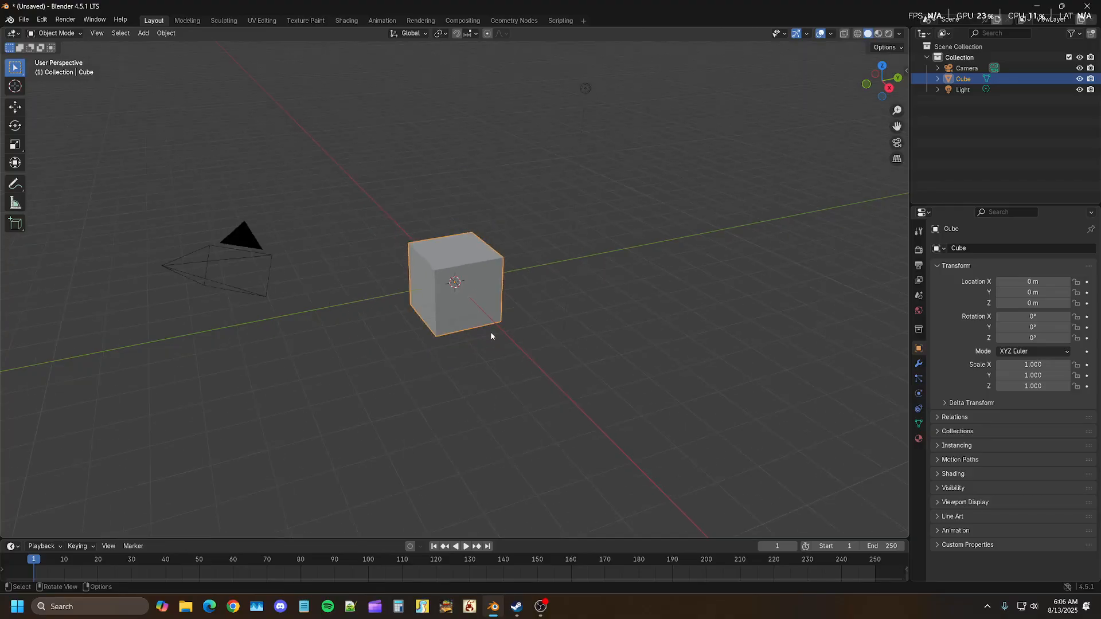
- Scale the default cube down uniformly by a factor of 0.1
scroll(483, 329, up, 3)
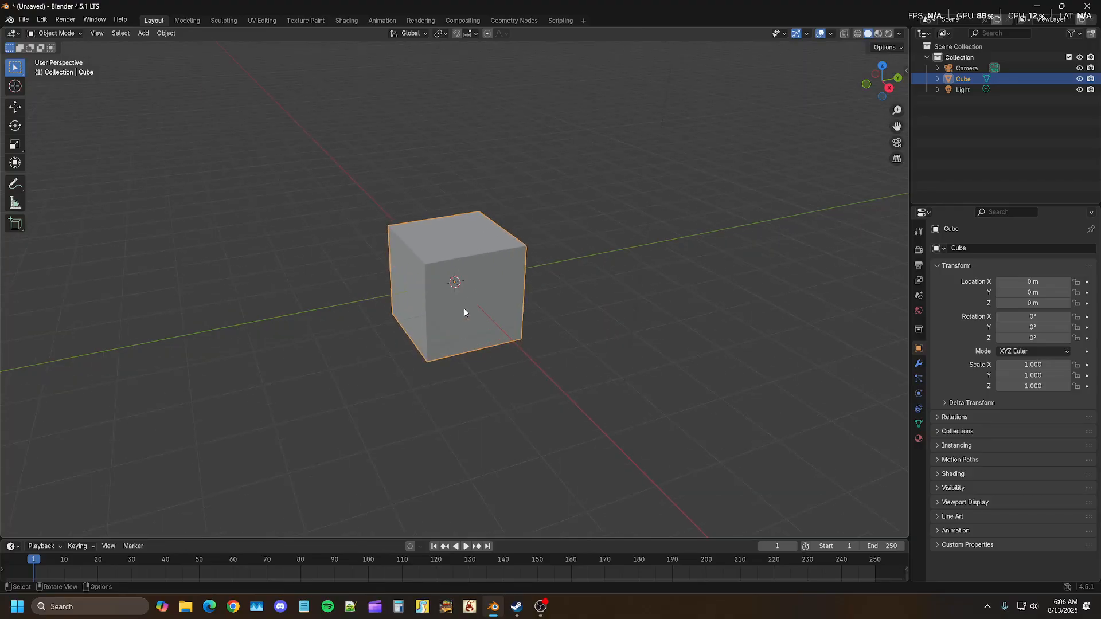
shift+middle_drag(469, 312, 484, 363)
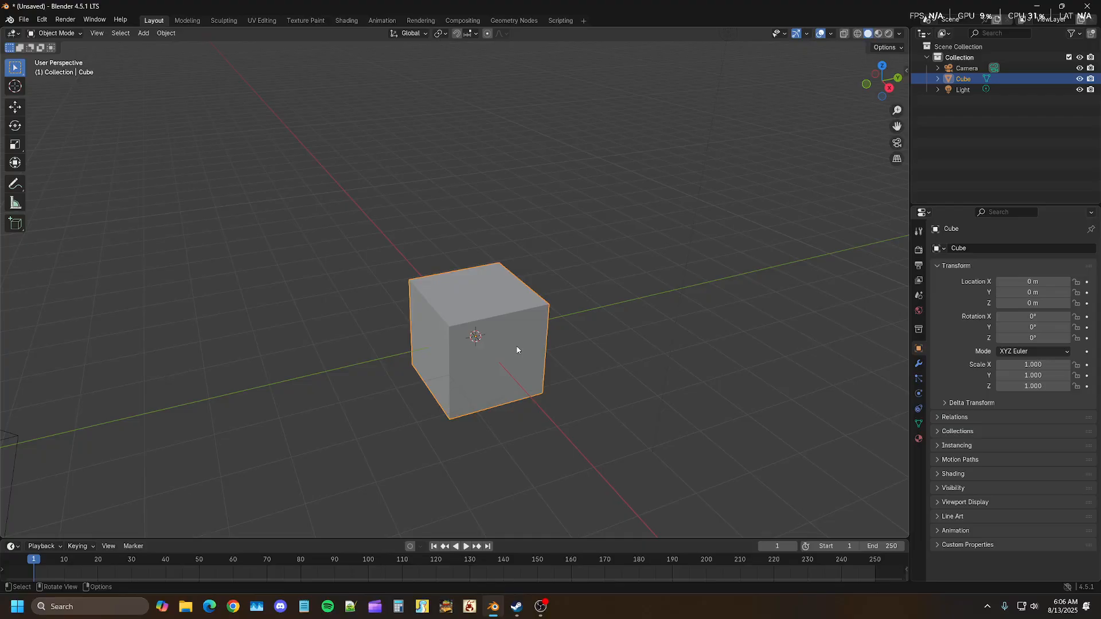
key(s)
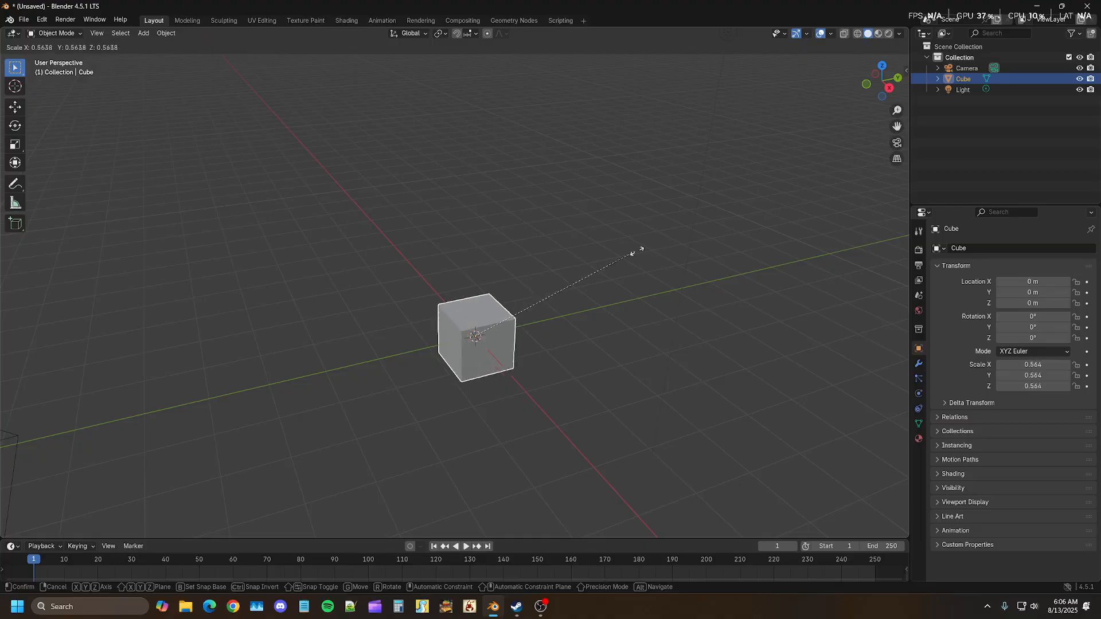
text(0.1)
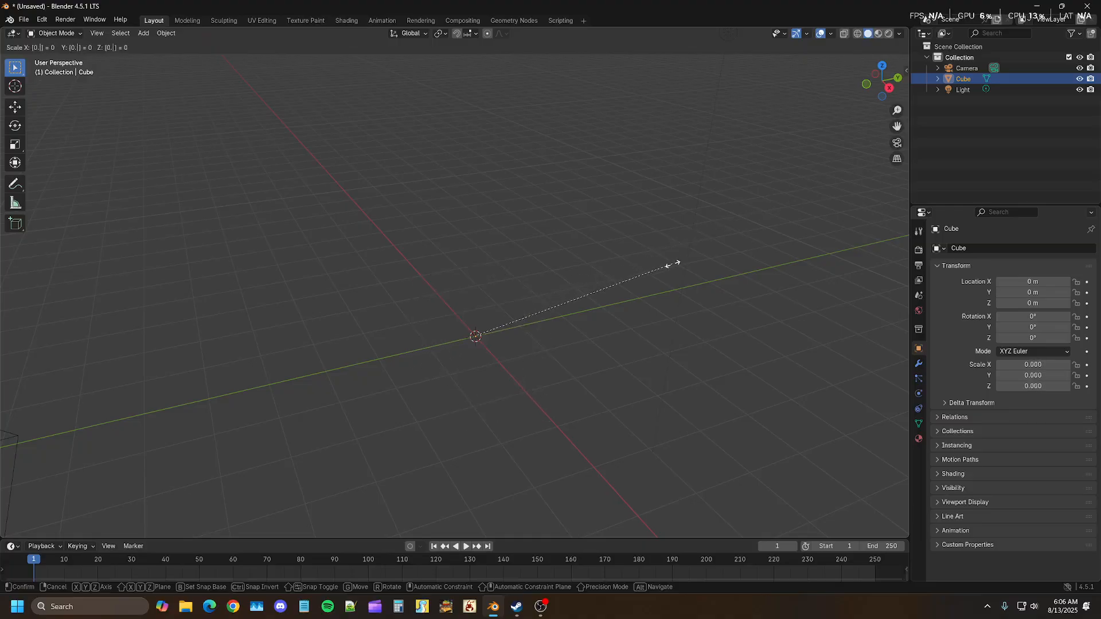
key(Return)
scroll(580, 313, up, 7)
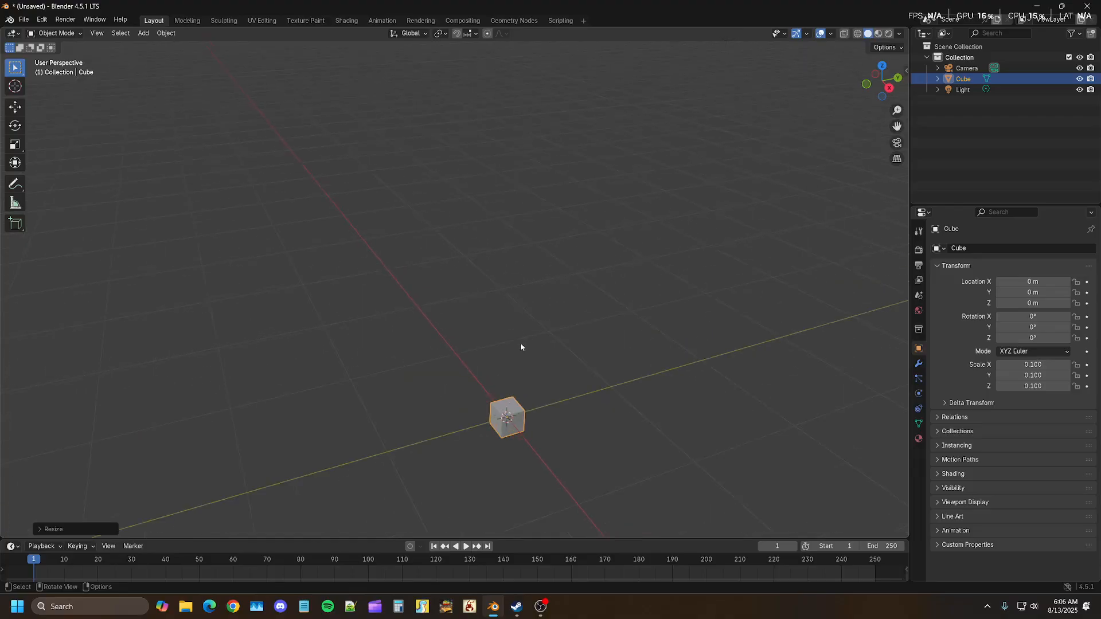
middle_drag(573, 401, 534, 213)
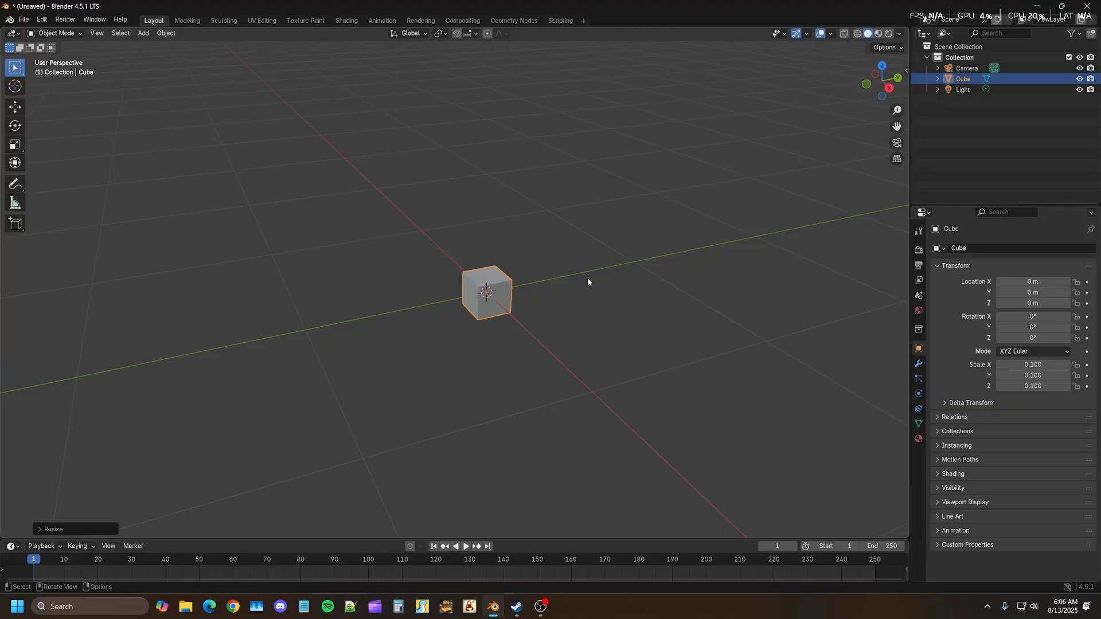
- Scale the cube down further to 0.050 on all three axes
key(s)
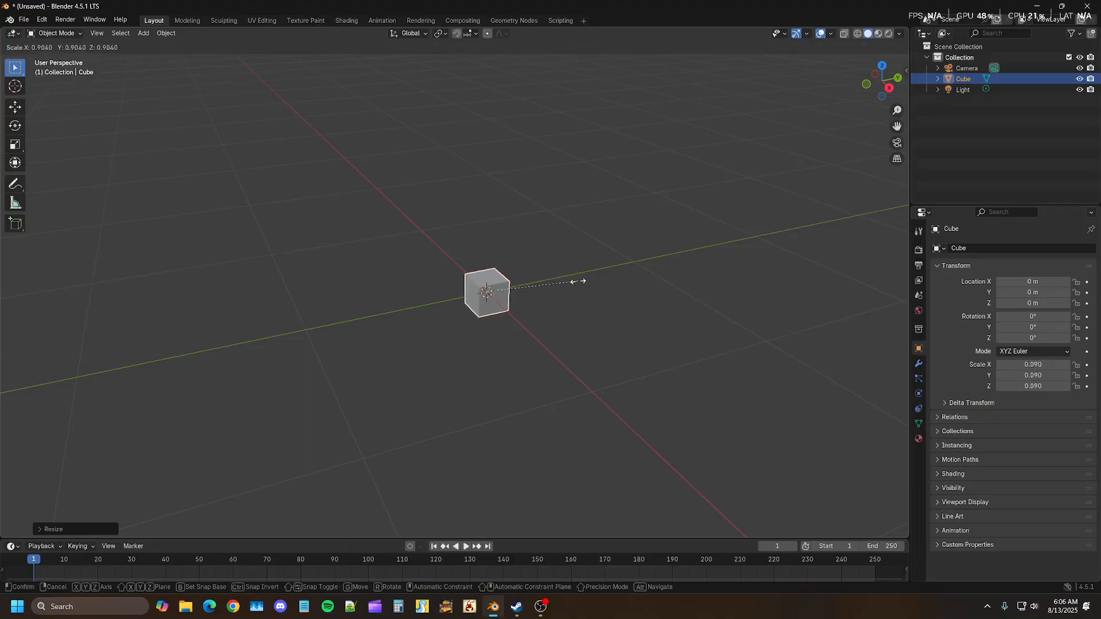
text(0.05)
key(Return)
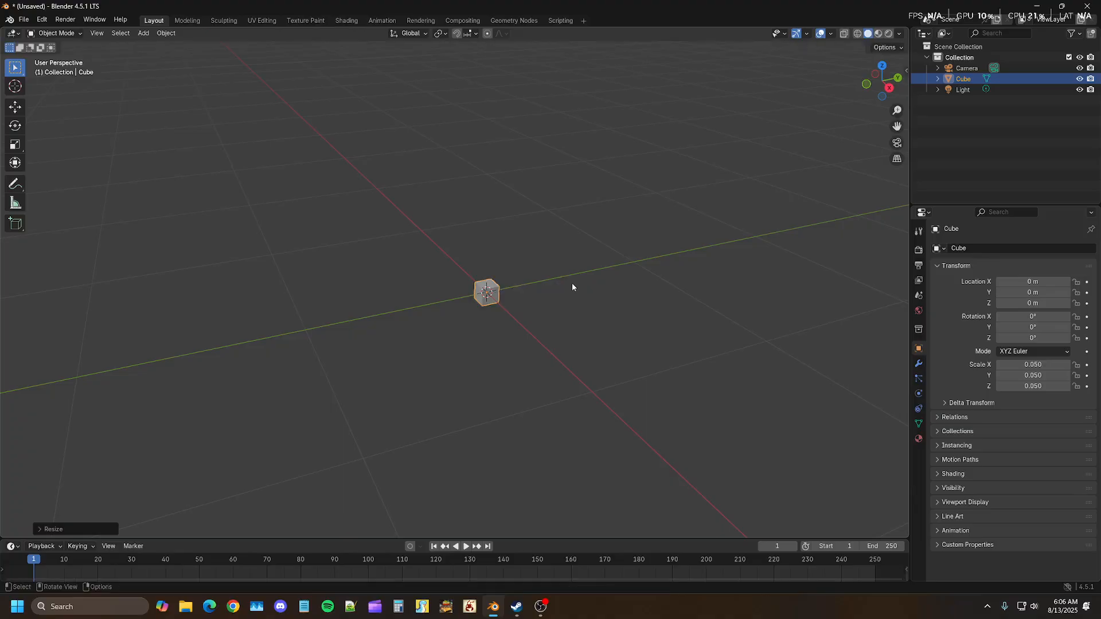
scroll(507, 310, up, 4)
middle_drag(508, 311, 463, 325)
scroll(467, 286, up, 2)
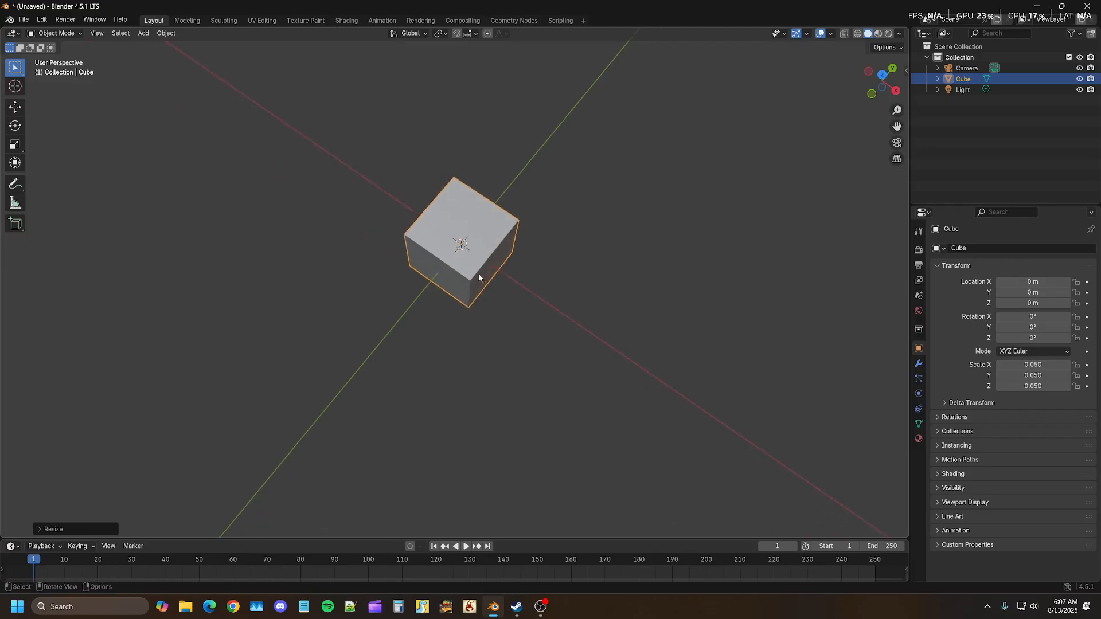
- Enter Edit Mode and add one centred loop cut that splits the cube into two halves along the X axis
key(Tab)
key(s)
click(478, 313)
middle_drag(478, 313, 453, 300)
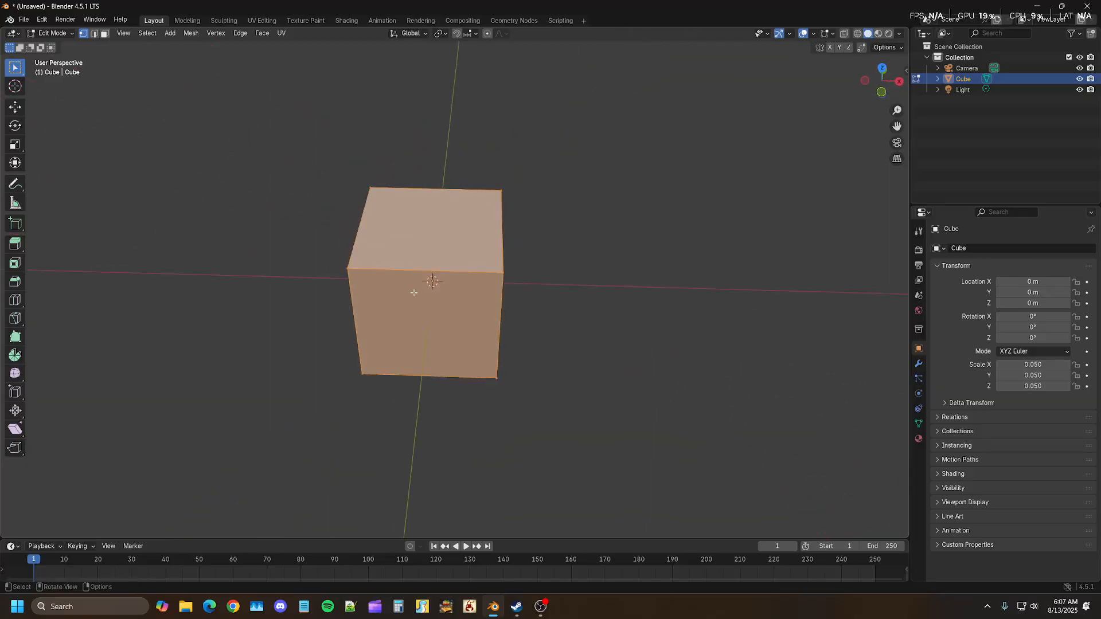
key(ctrl+r)
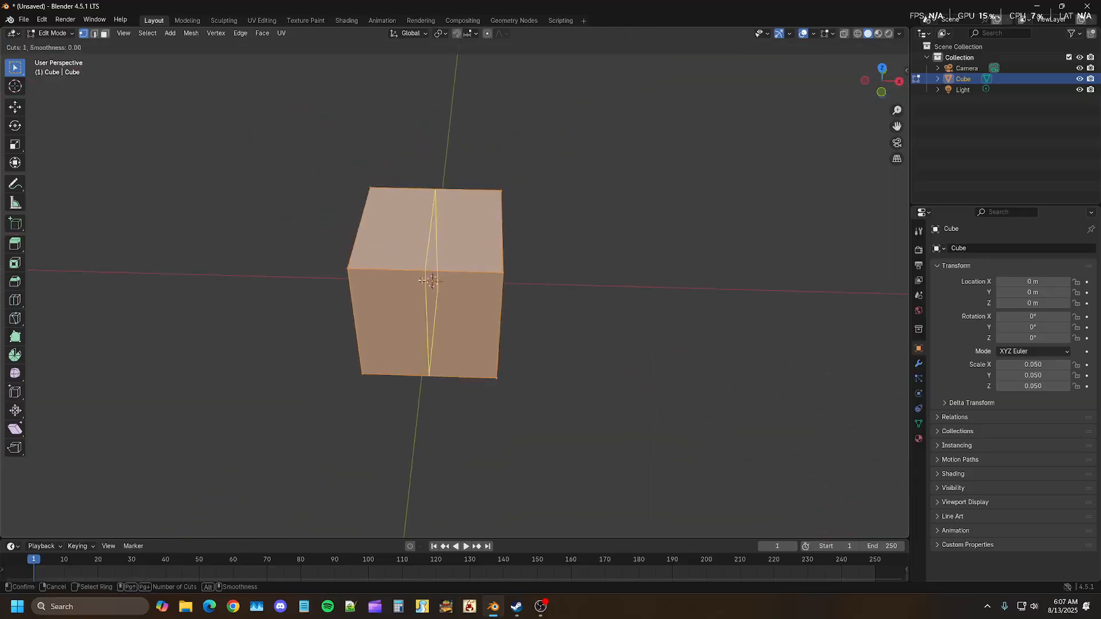
click(424, 272)
click(445, 290)
middle_drag(450, 300, 508, 283)
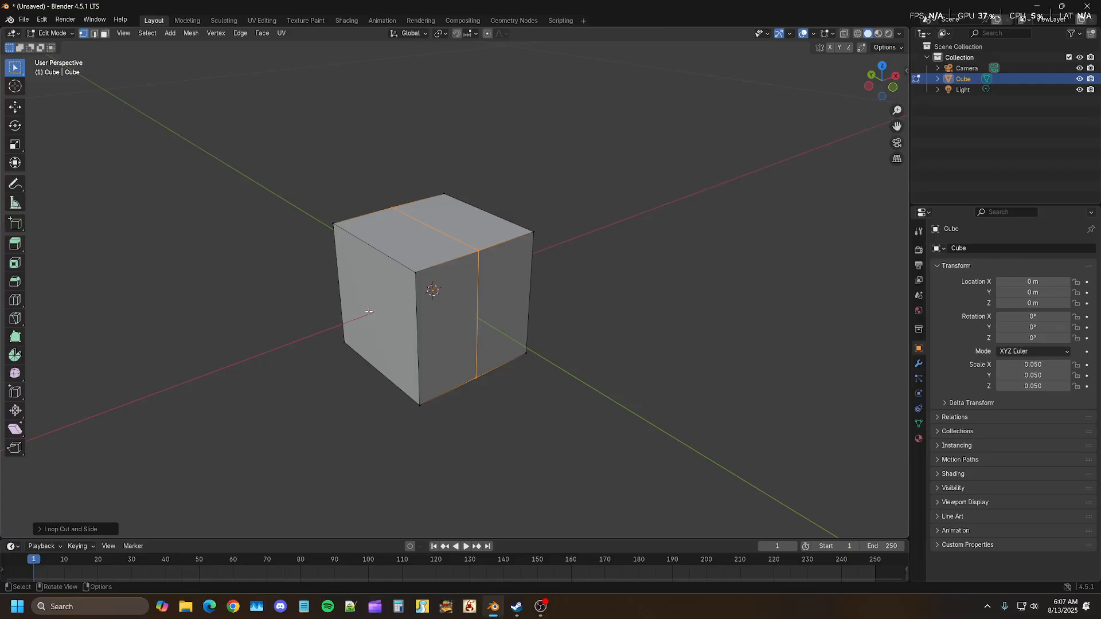
key(Tab)
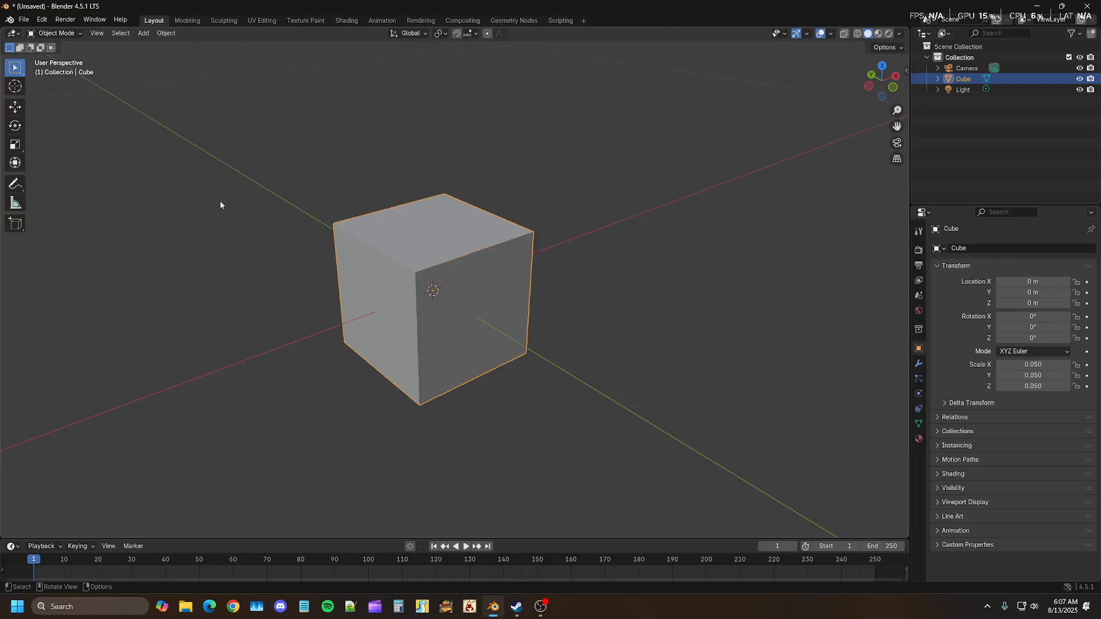
key(Tab)
key(ctrl+Tab)
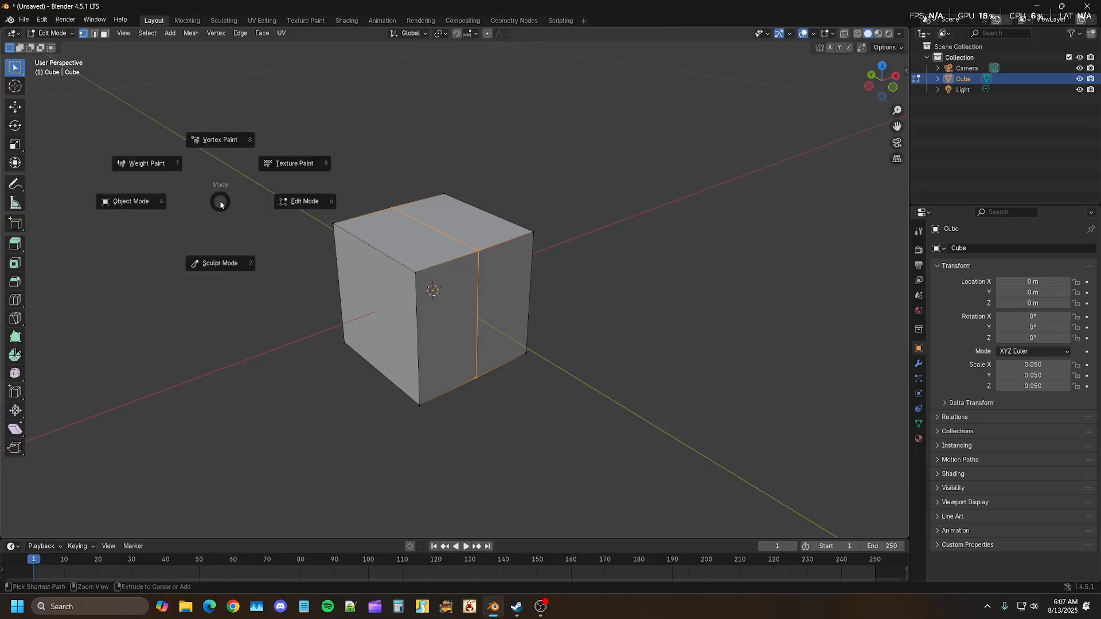
click(297, 204)
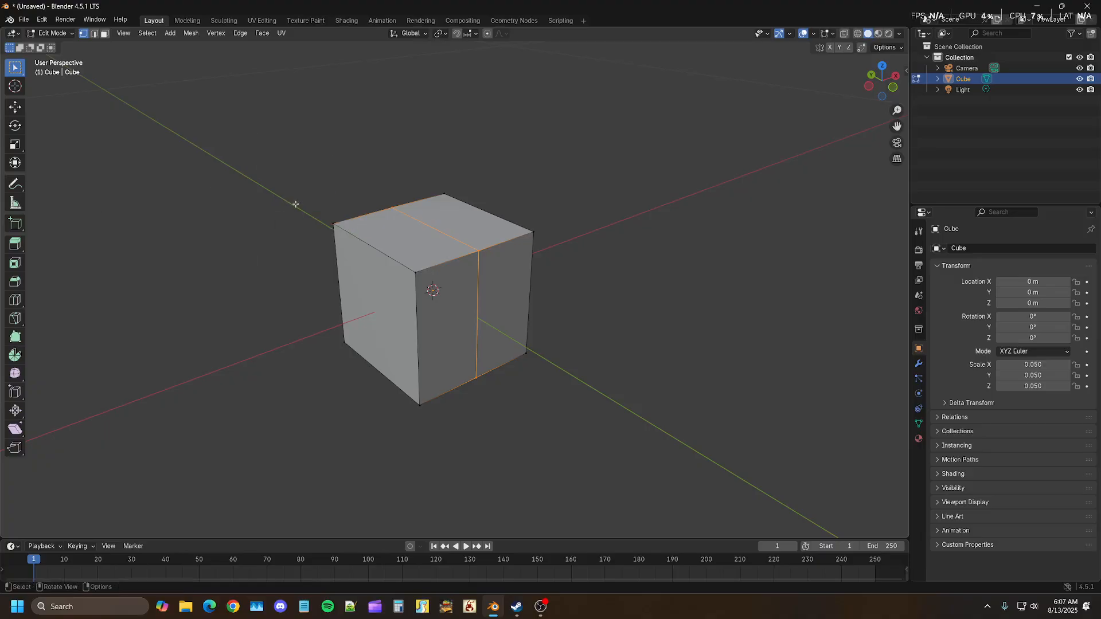
key(shift+Tab)
key(shift+Tab)
key(shift+Tab)
key(shift+Tab)
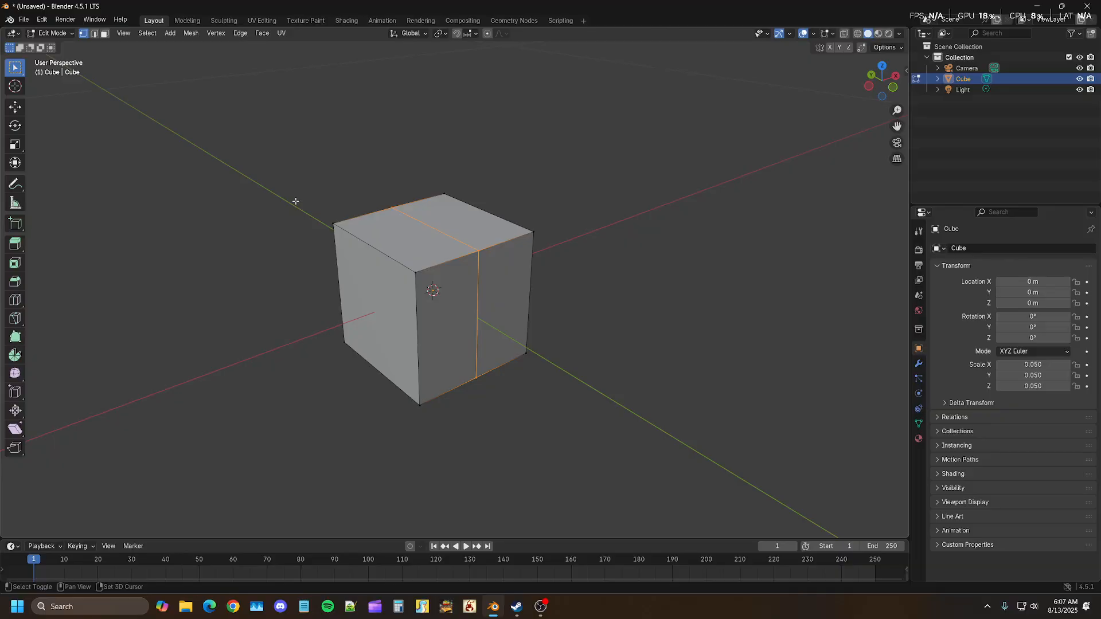
key(Tab)
key(Tab)
key(Tab)
key(Tab)
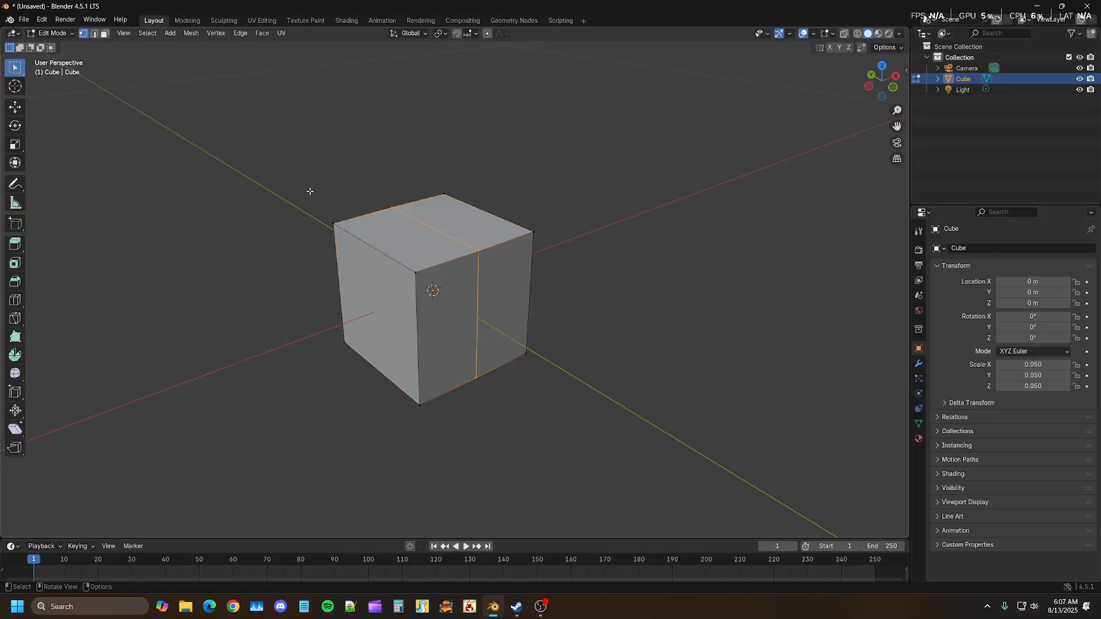
- Switch to face selection and delete the vertices of the cube's negative X face, leaving only the positive X half
click(104, 34)
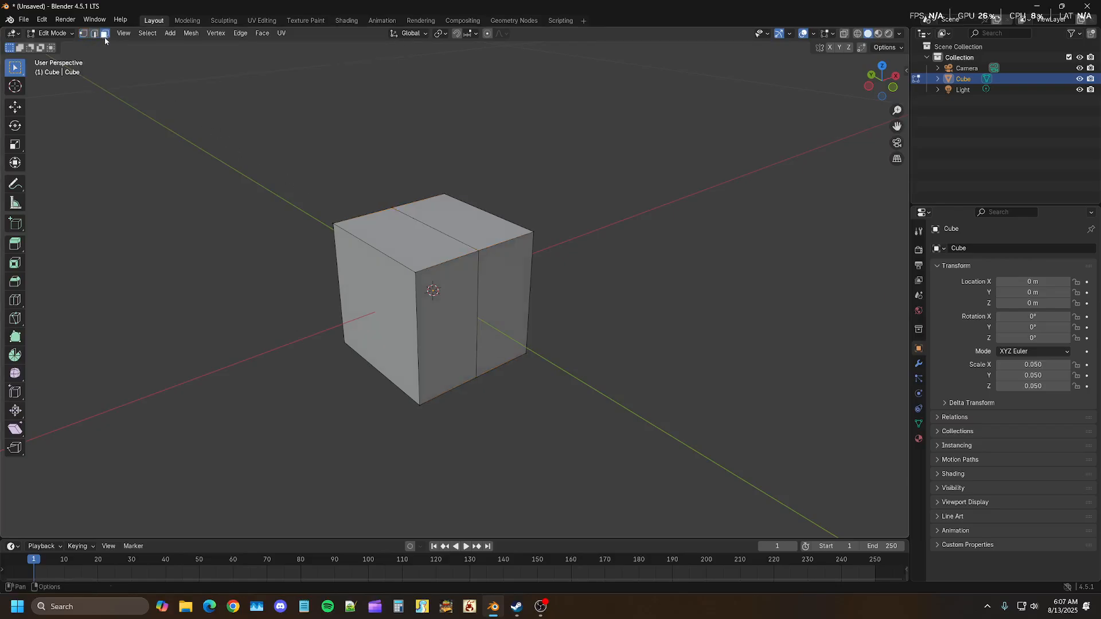
click(406, 310)
key(x)
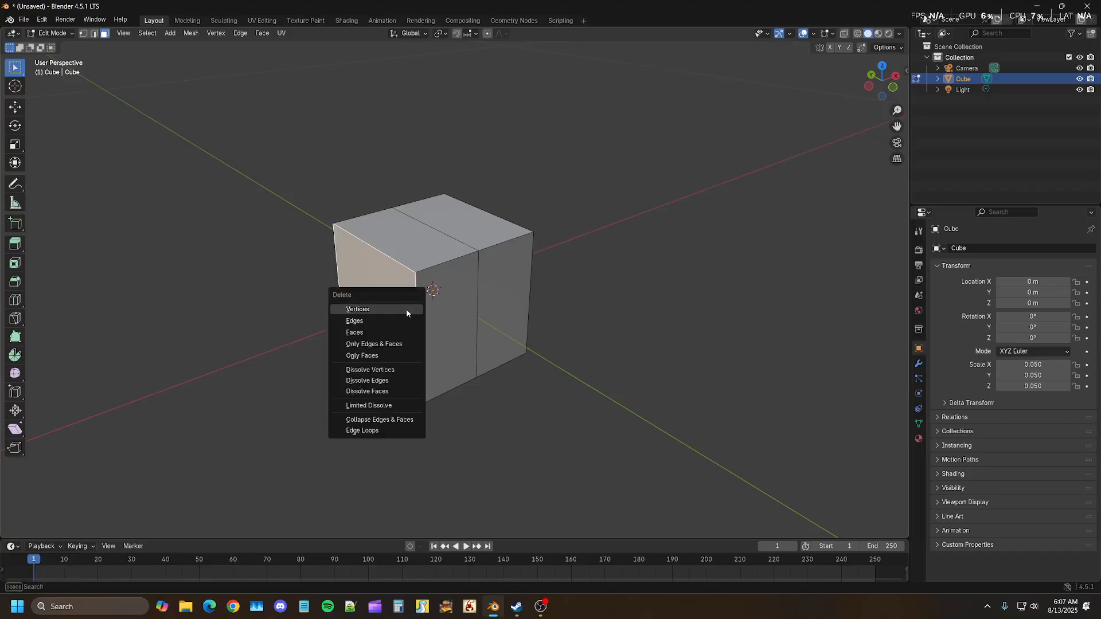
click(406, 309)
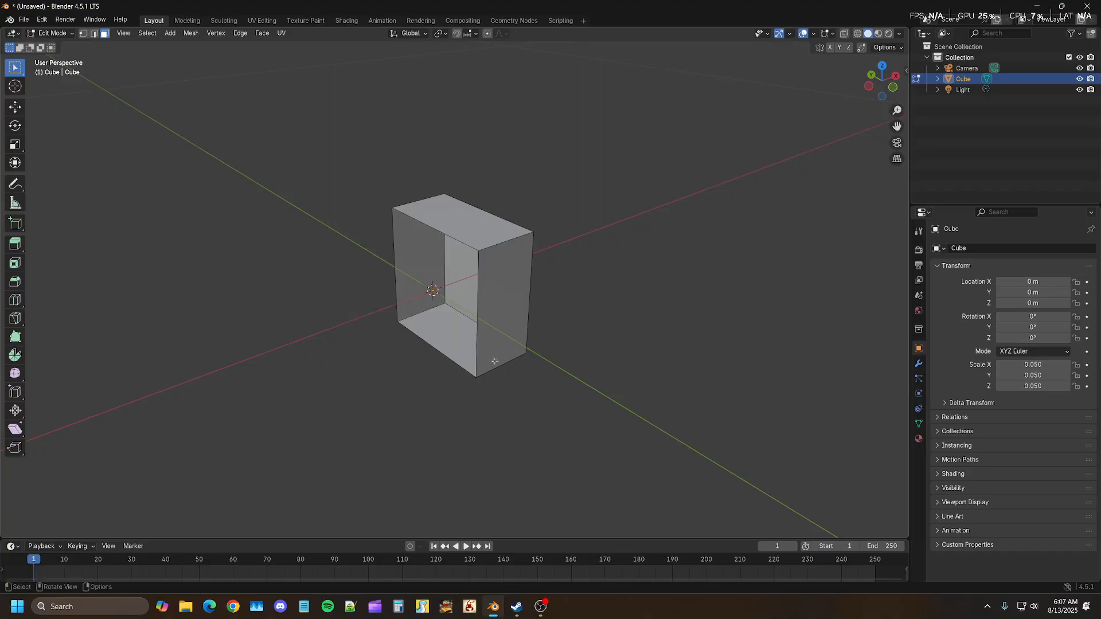
- Add a Mirror modifier on the X axis to the half cube
click(919, 363)
click(978, 248)
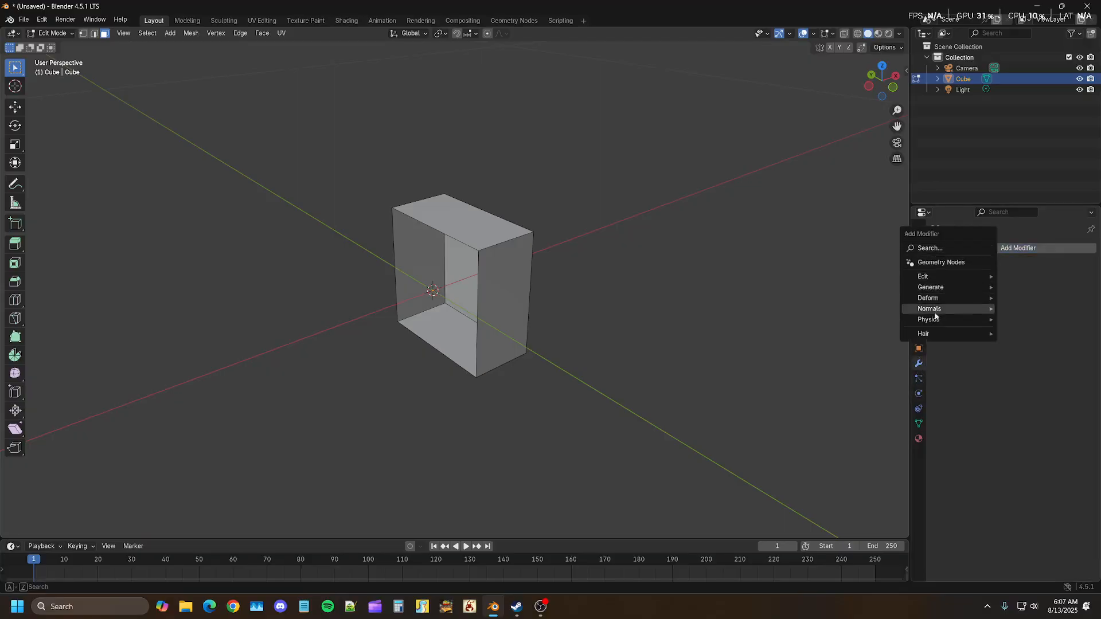
mouse_move(929, 301)
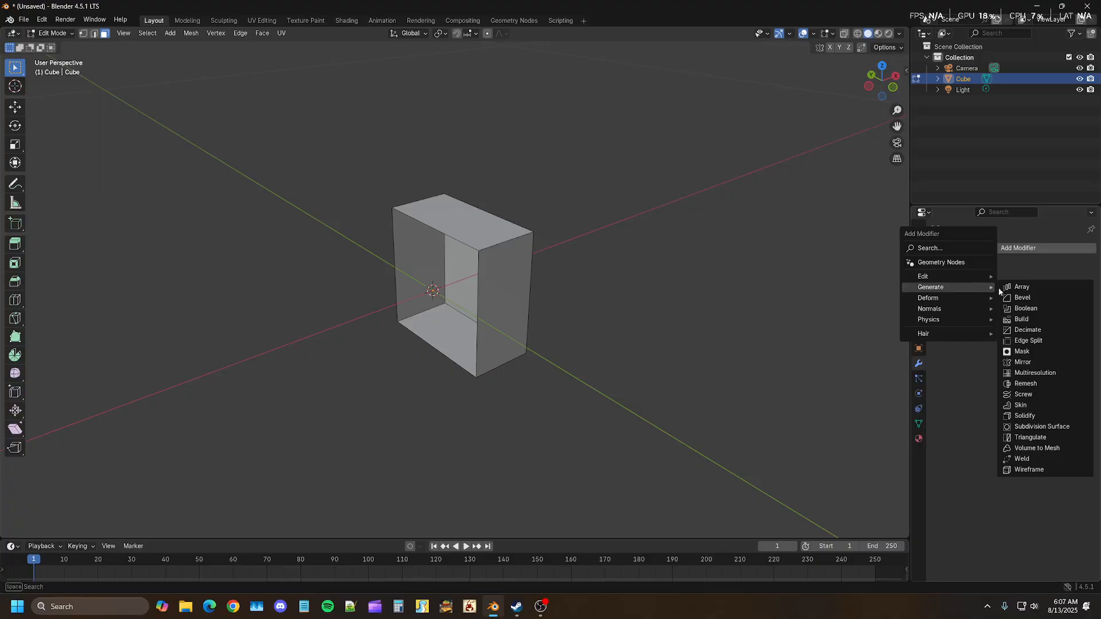
click(1032, 363)
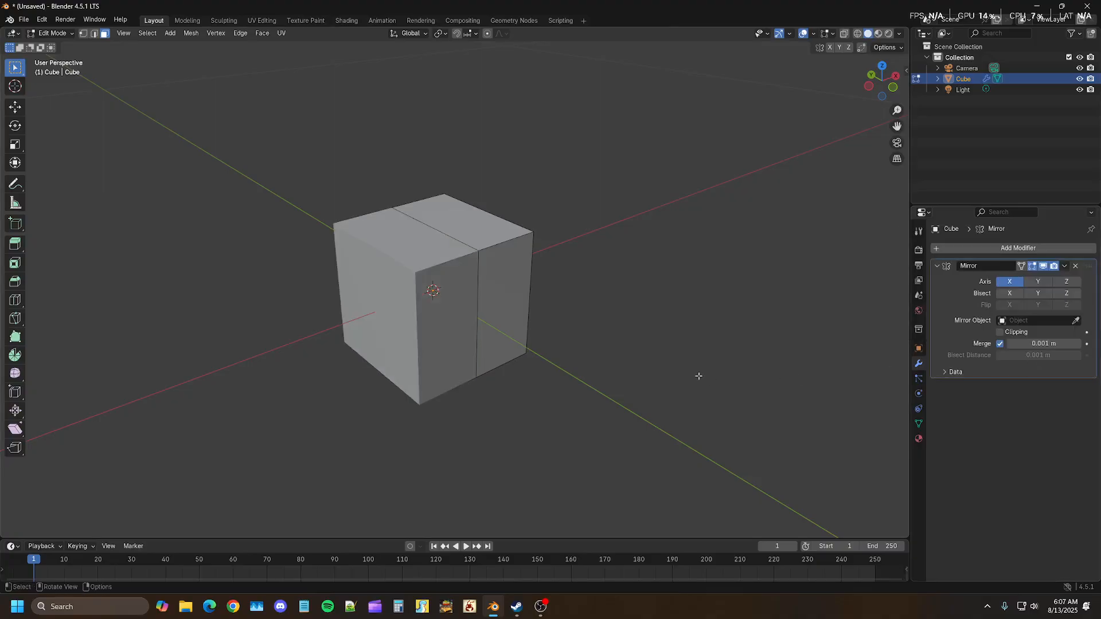
- Enable Clipping on the Mirror modifier and set its merge distance to 0.01 m
click(1000, 332)
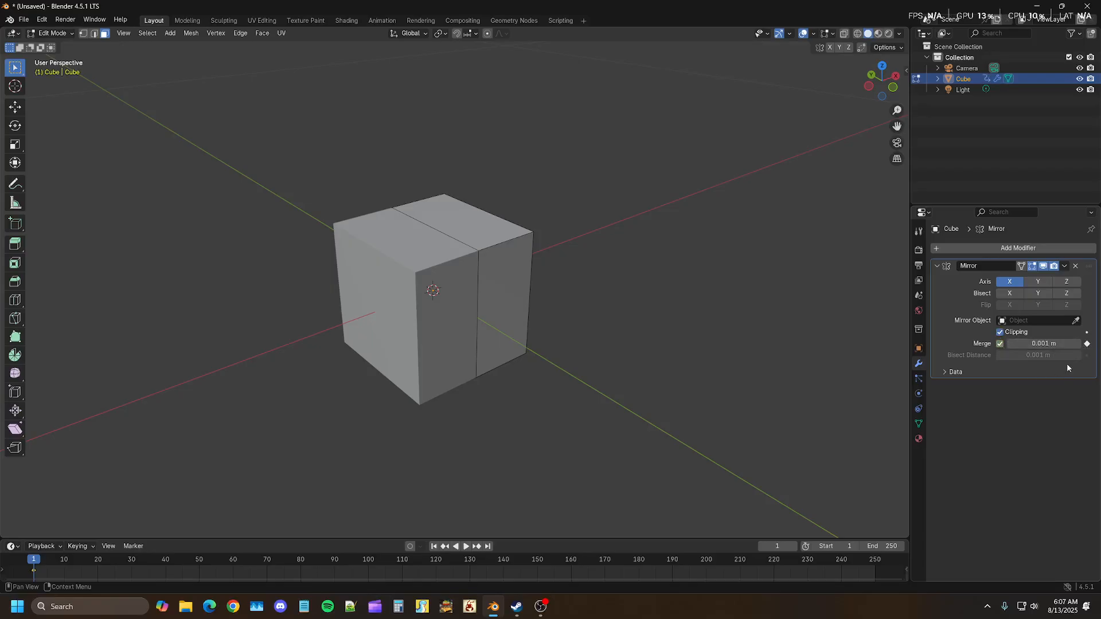
drag(1039, 343, 1078, 350)
click(1077, 344)
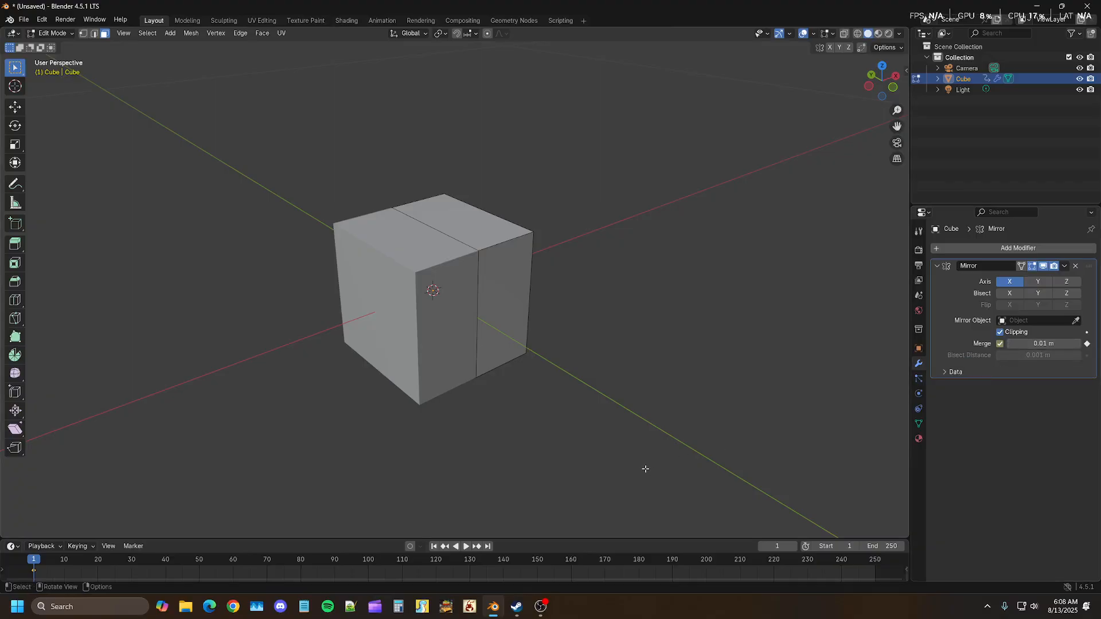
- Add one centred loop cut that splits the mirrored cube into two halves along the Y axis
middle_drag(667, 460, 630, 448)
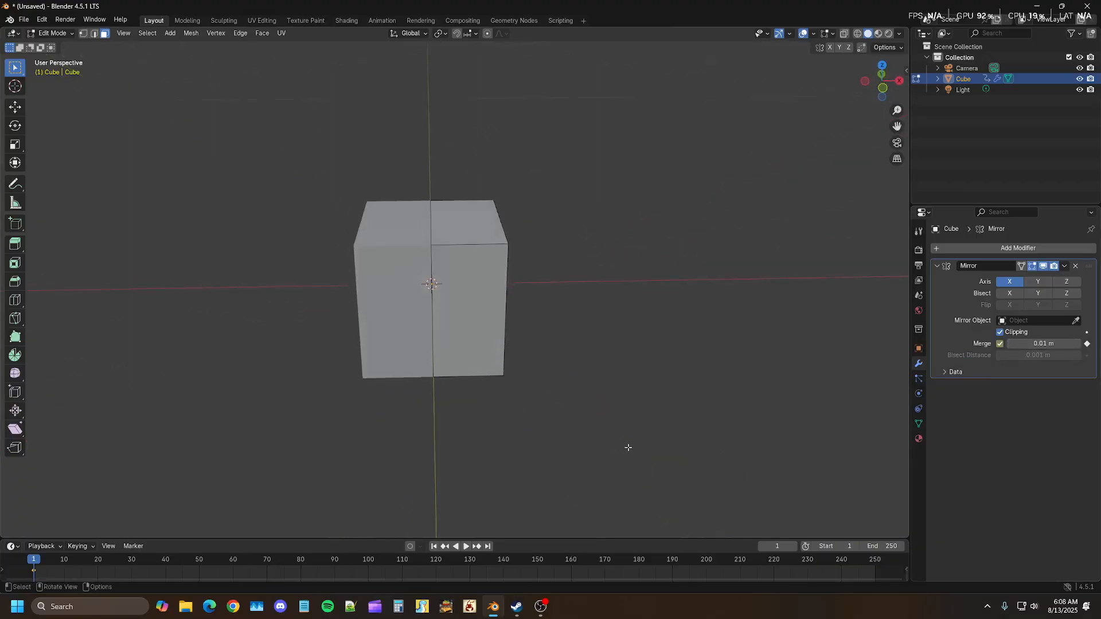
scroll(425, 305, up, 3)
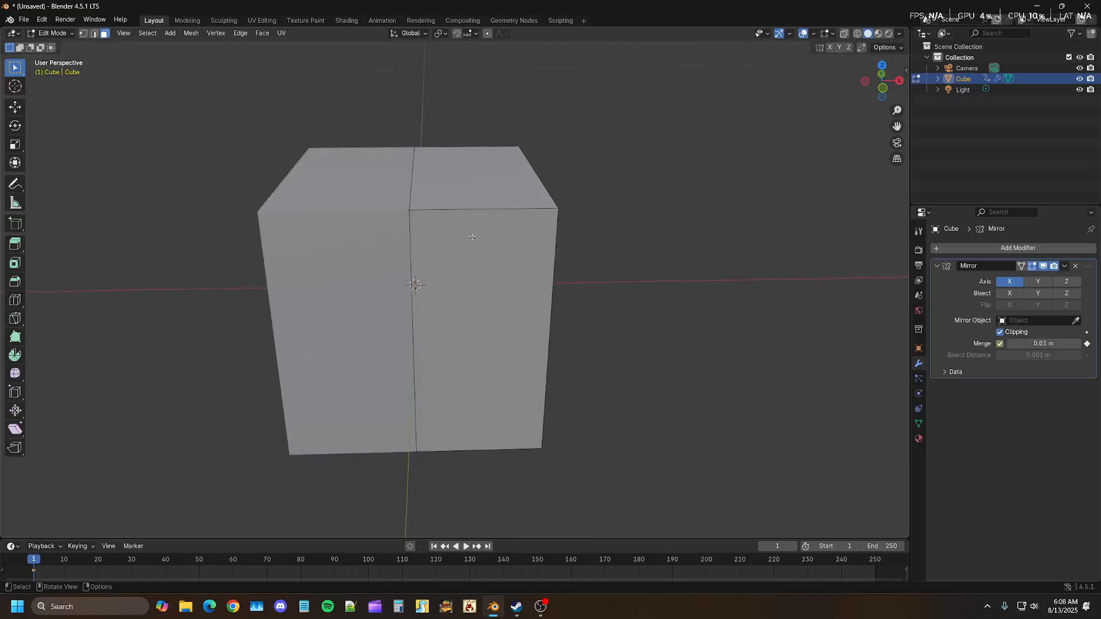
middle_drag(469, 462, 524, 296)
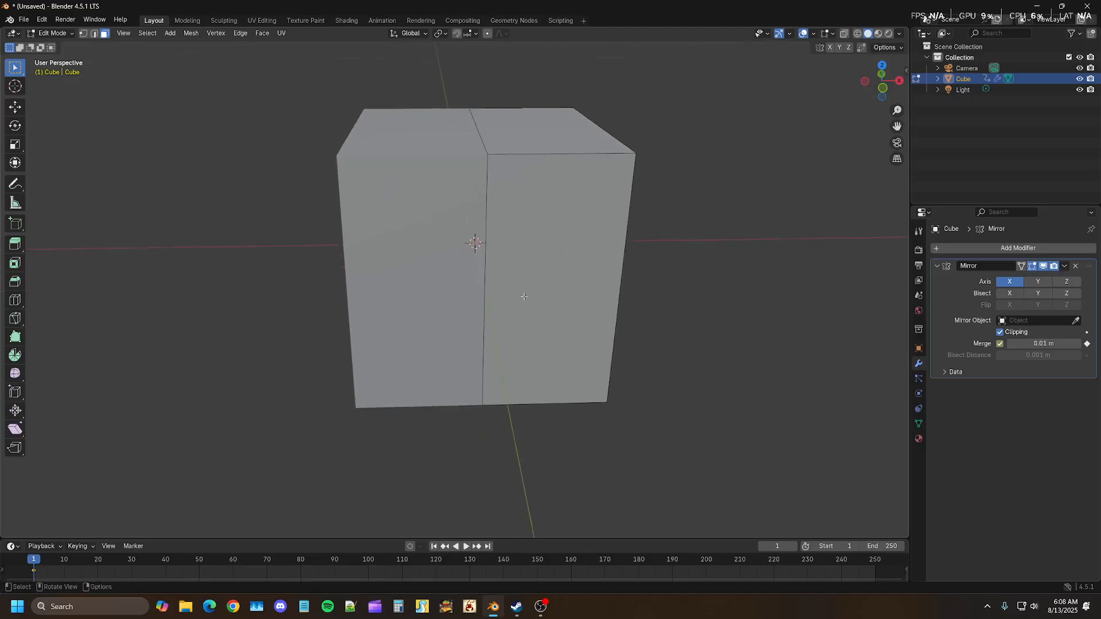
middle_drag(545, 342, 463, 445)
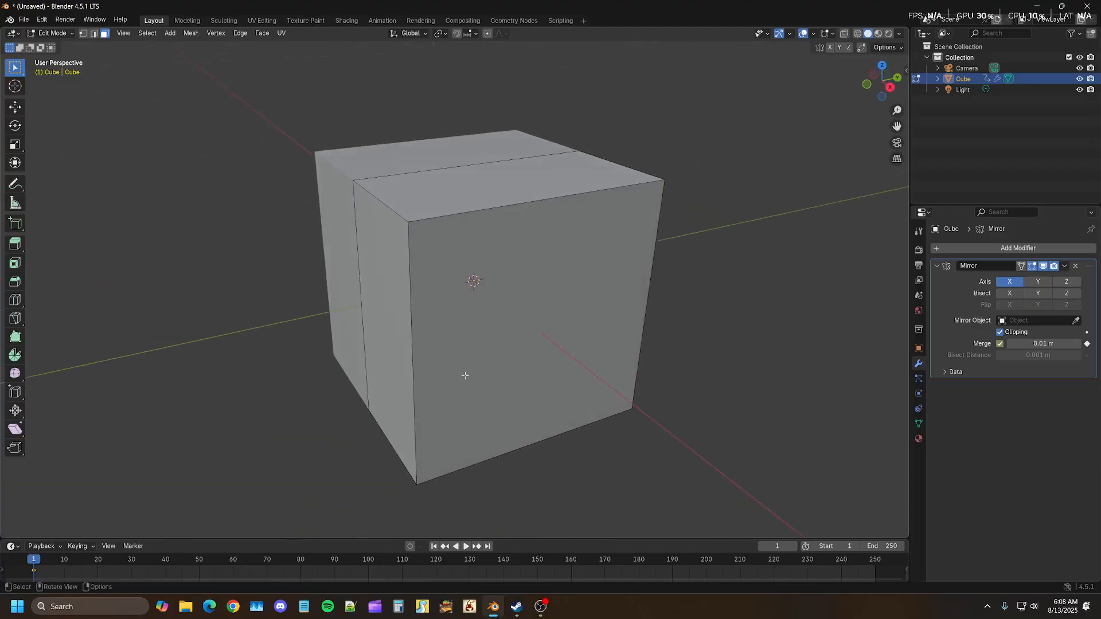
key(ctrl+r)
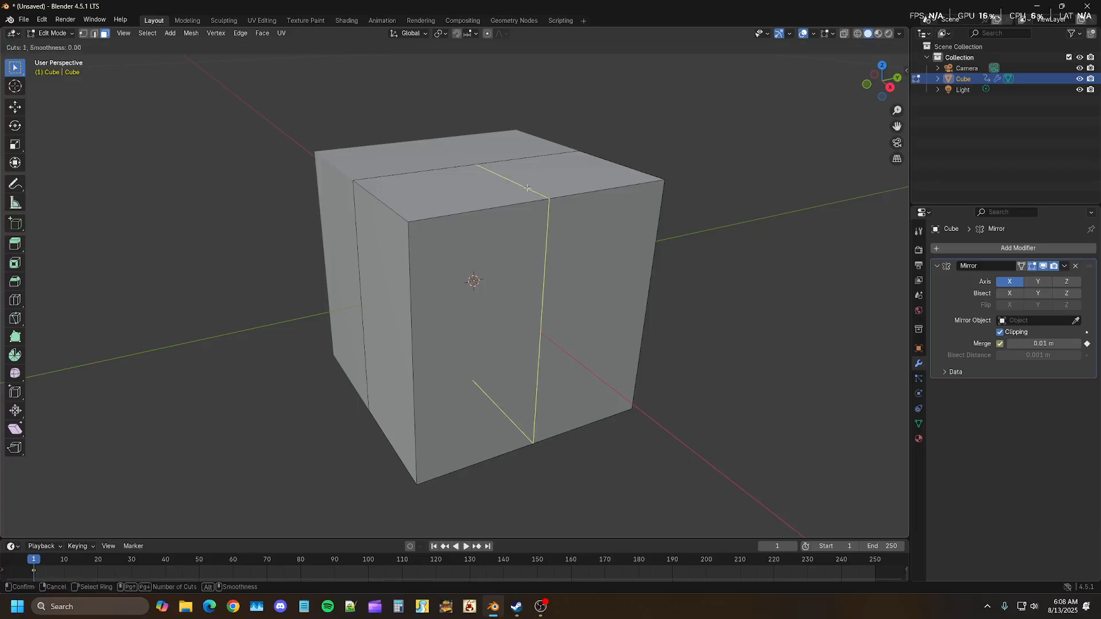
click(518, 194)
click(528, 192)
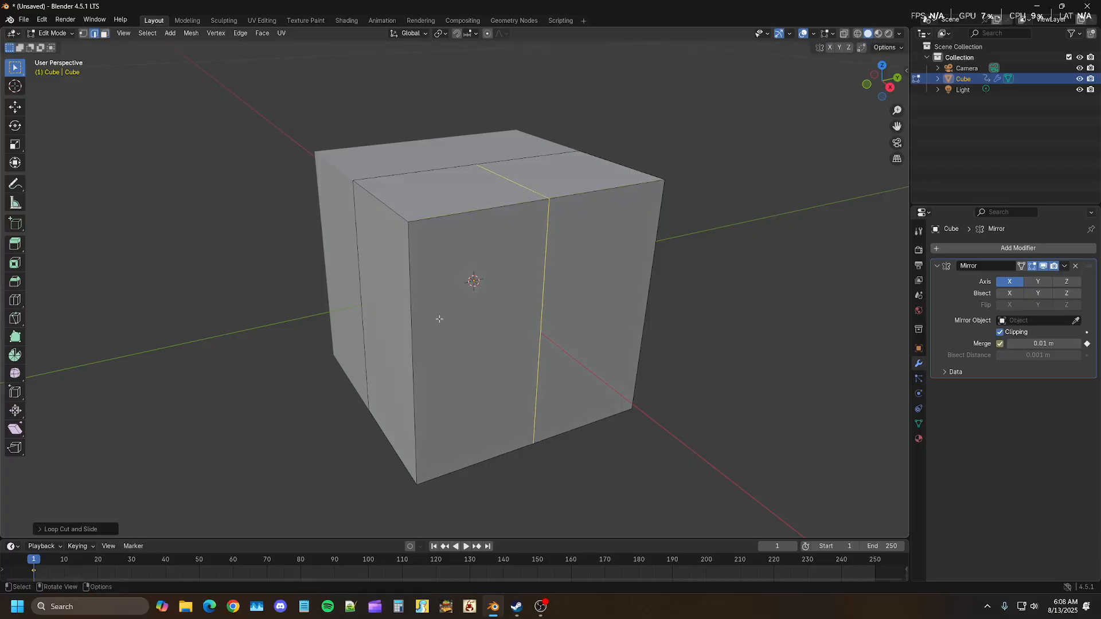
- Switch to Chrome, search Google for "WOOD HANDLED PICKAXE" and show the image results for reference
click(234, 608)
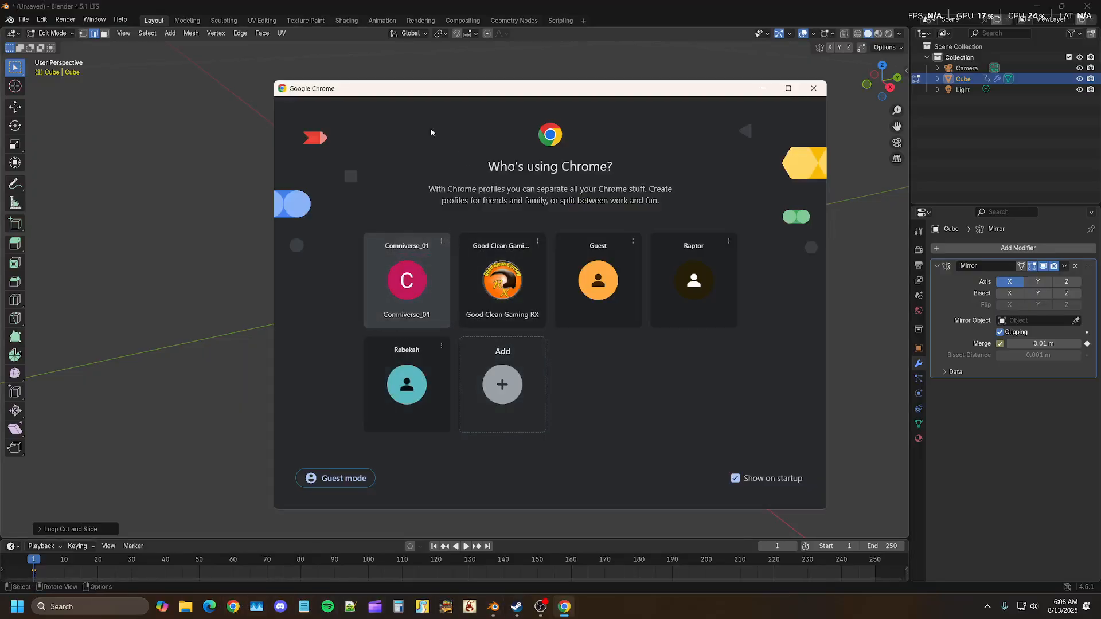
click(404, 294)
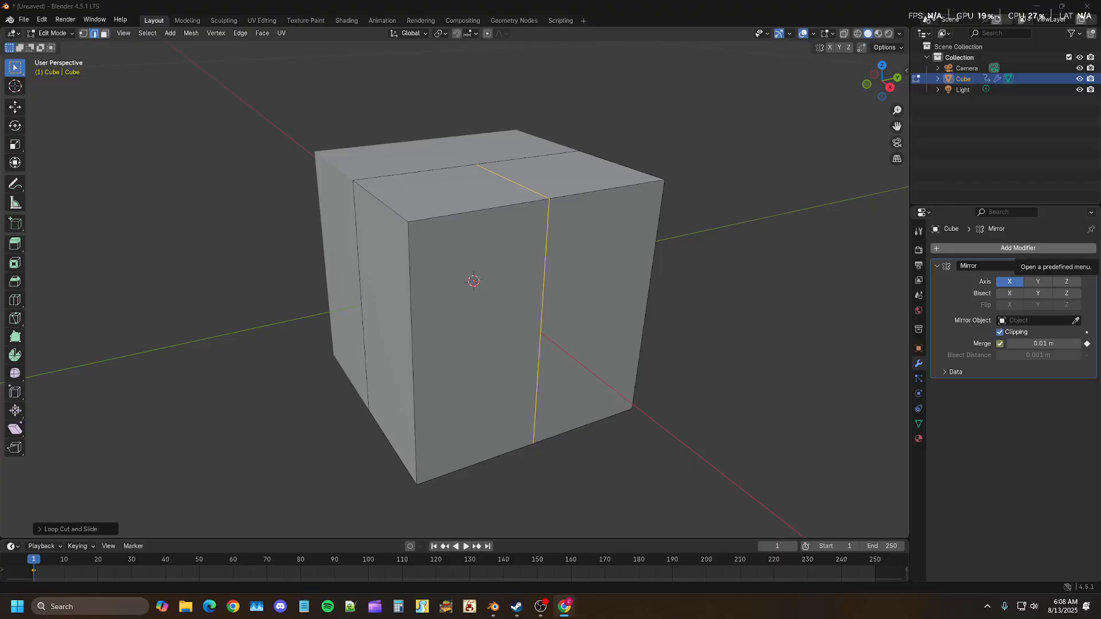
key(alt+Tab)
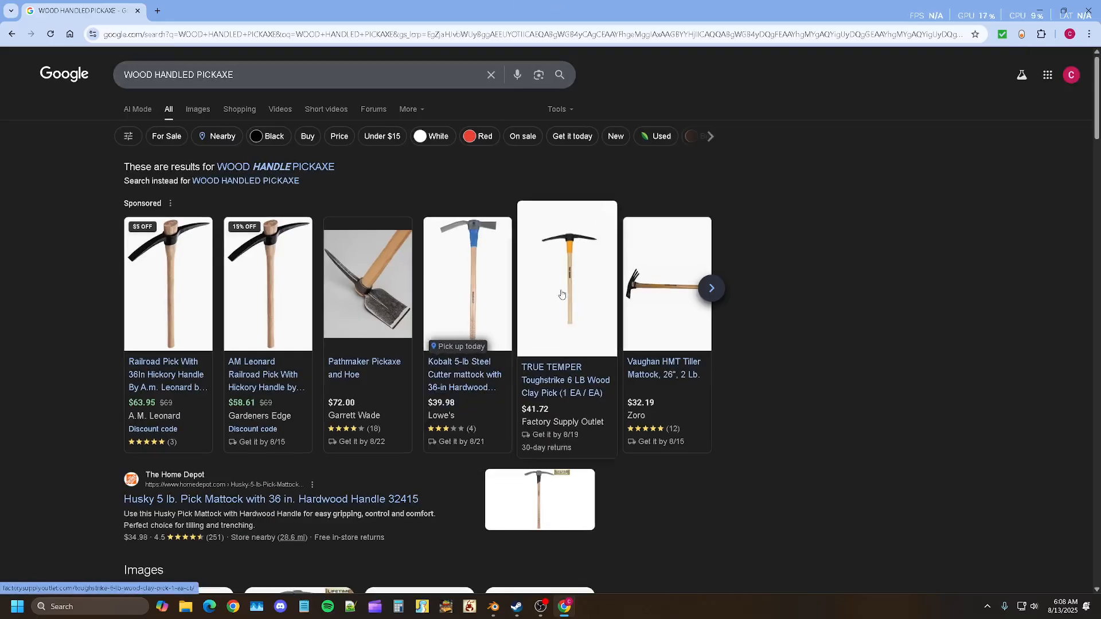
click(187, 112)
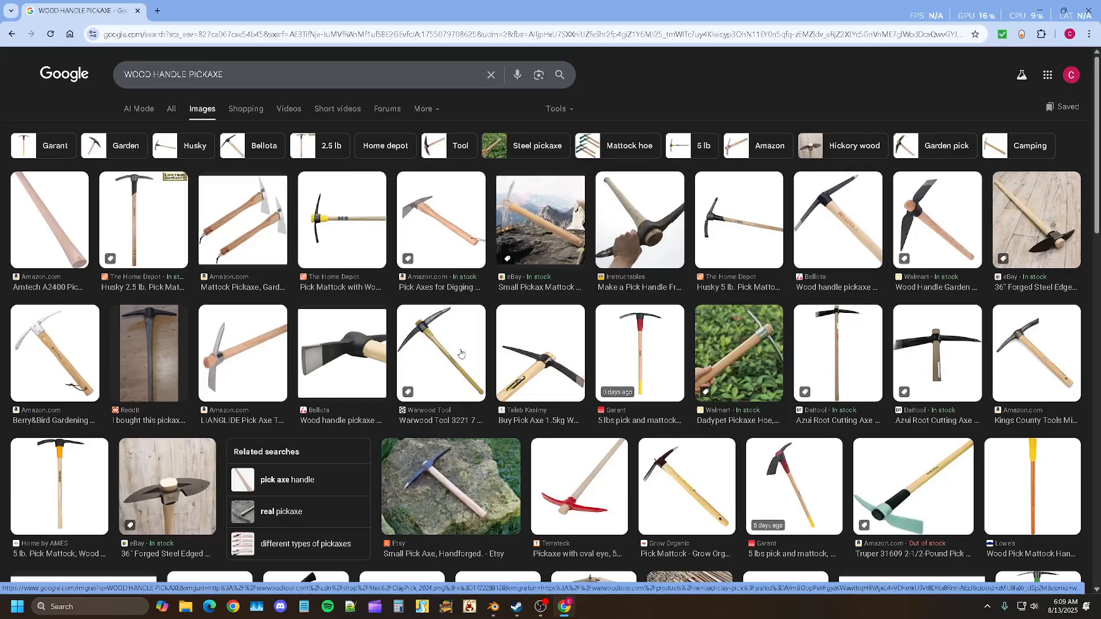
- Open the Warwood Tool clay pick image from the results and save it to Downloads as PICKAXE REFERENCE
click(435, 346)
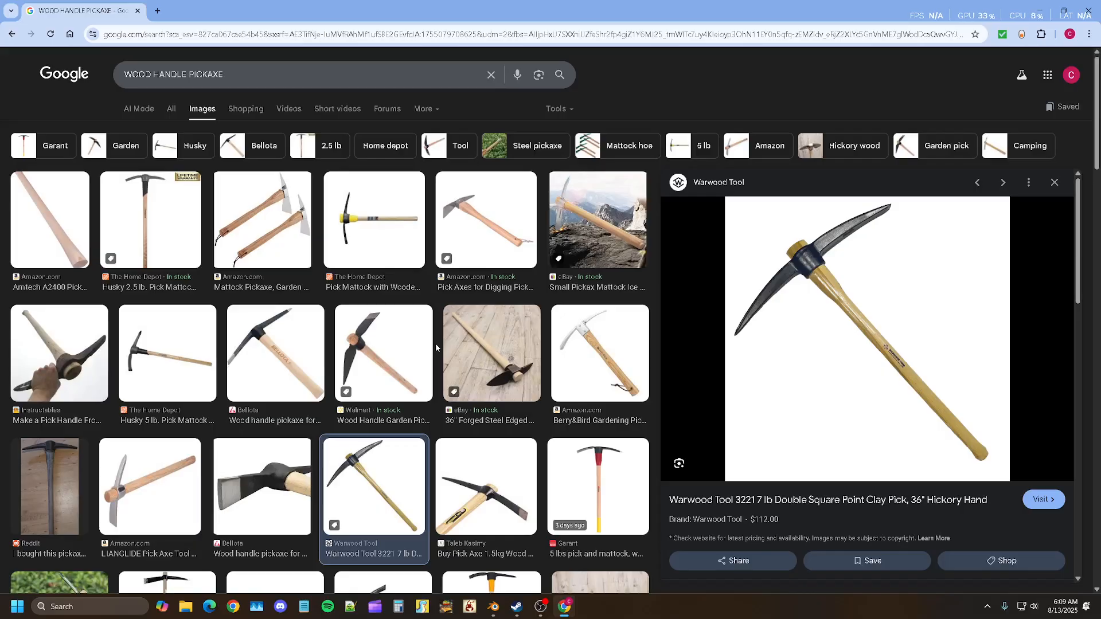
scroll(575, 453, down, 3)
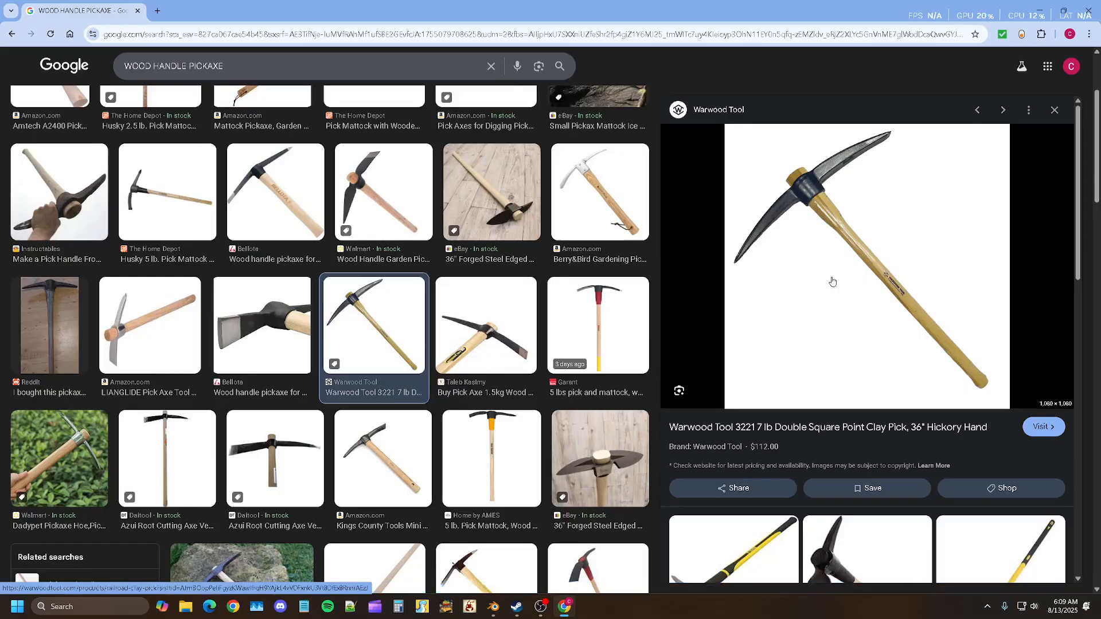
right_click(880, 253)
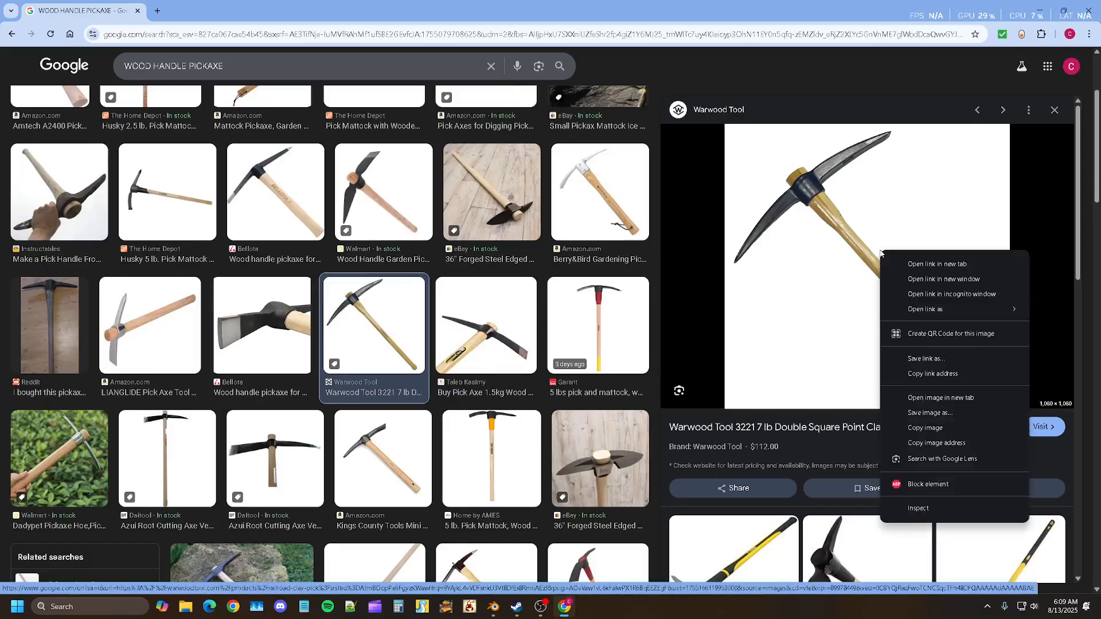
click(930, 413)
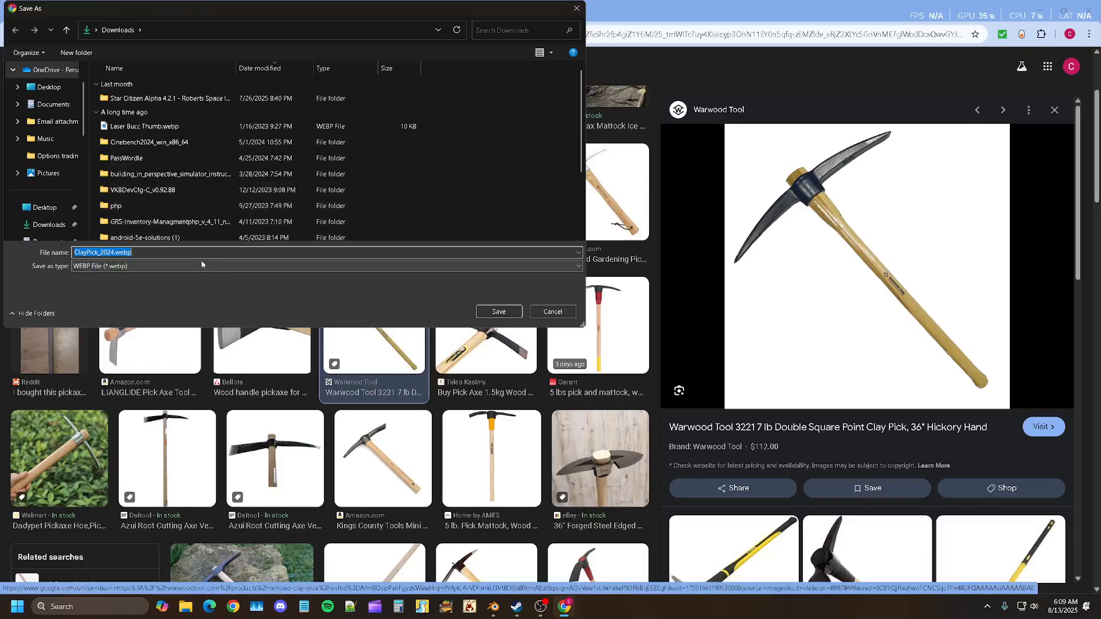
text(Pl)
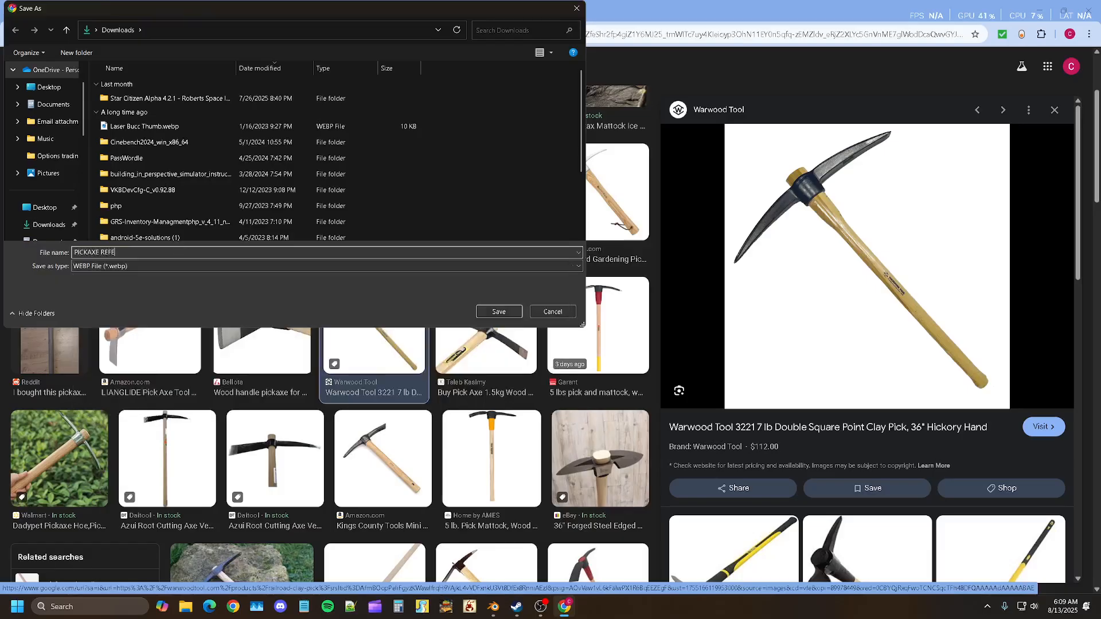
text(ENC)
key(Return)
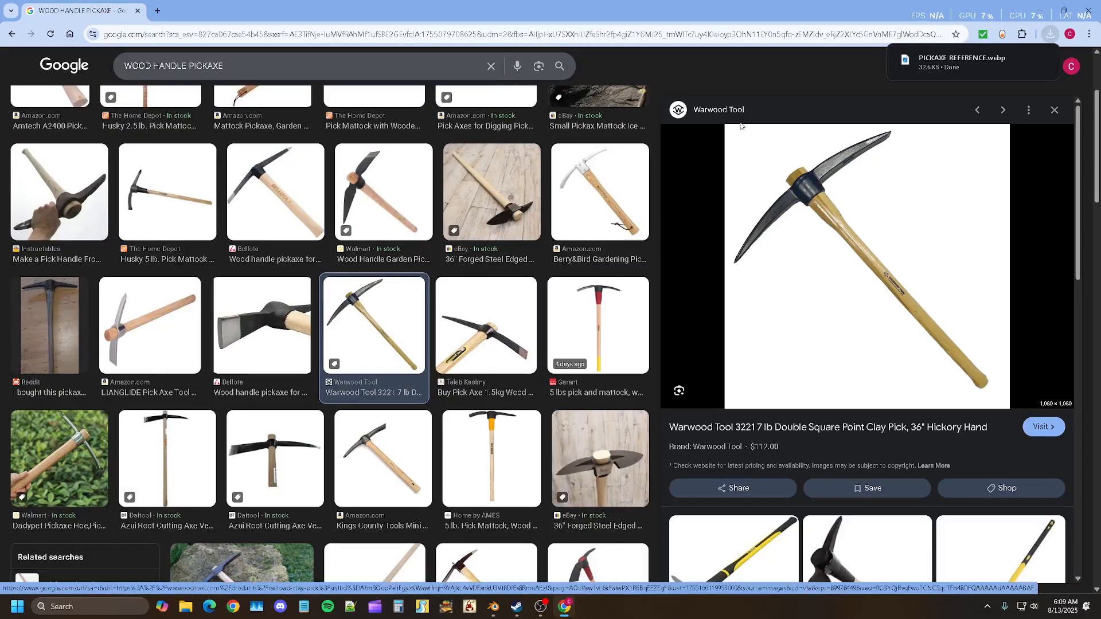
- Switch back to Blender, turn on snapping and return the cube to Object Mode
key(alt+Tab)
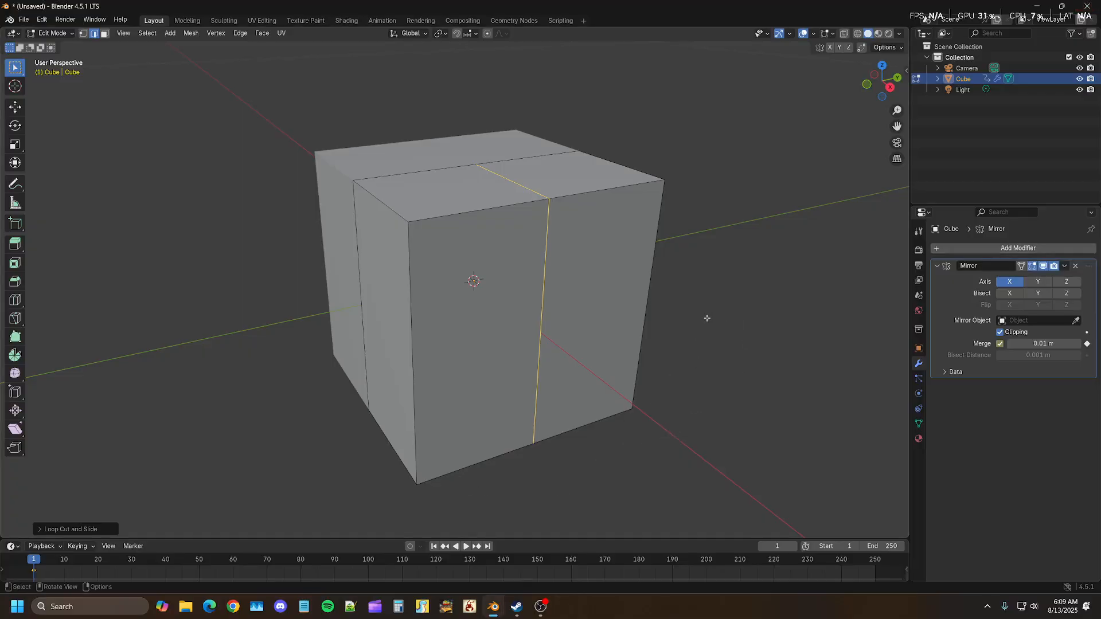
key(shift+Tab)
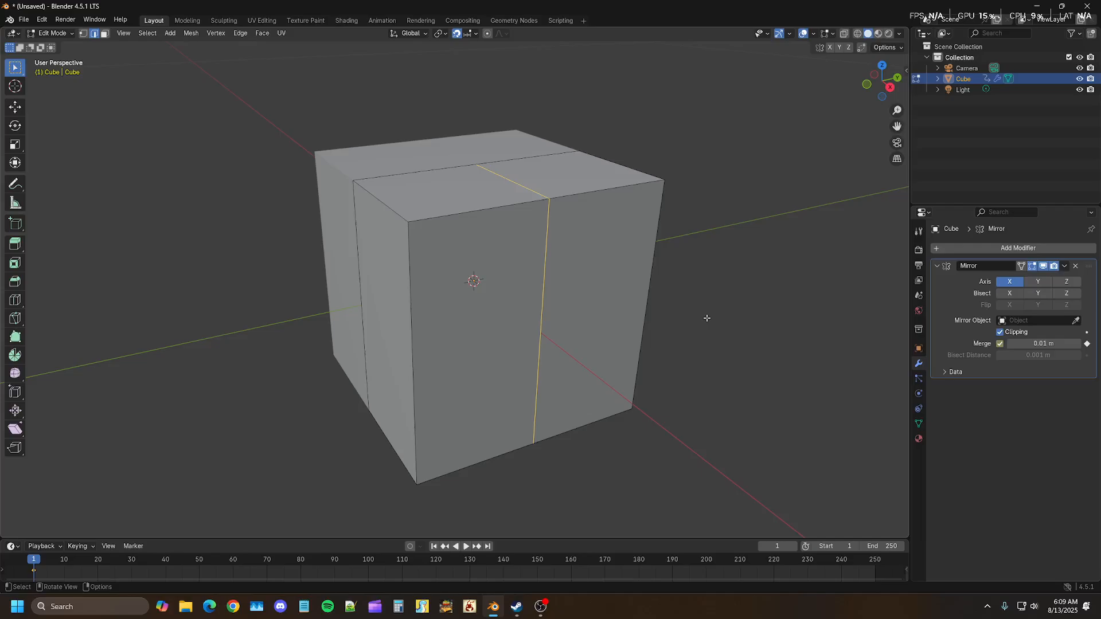
key(Tab)
key(shift+a)
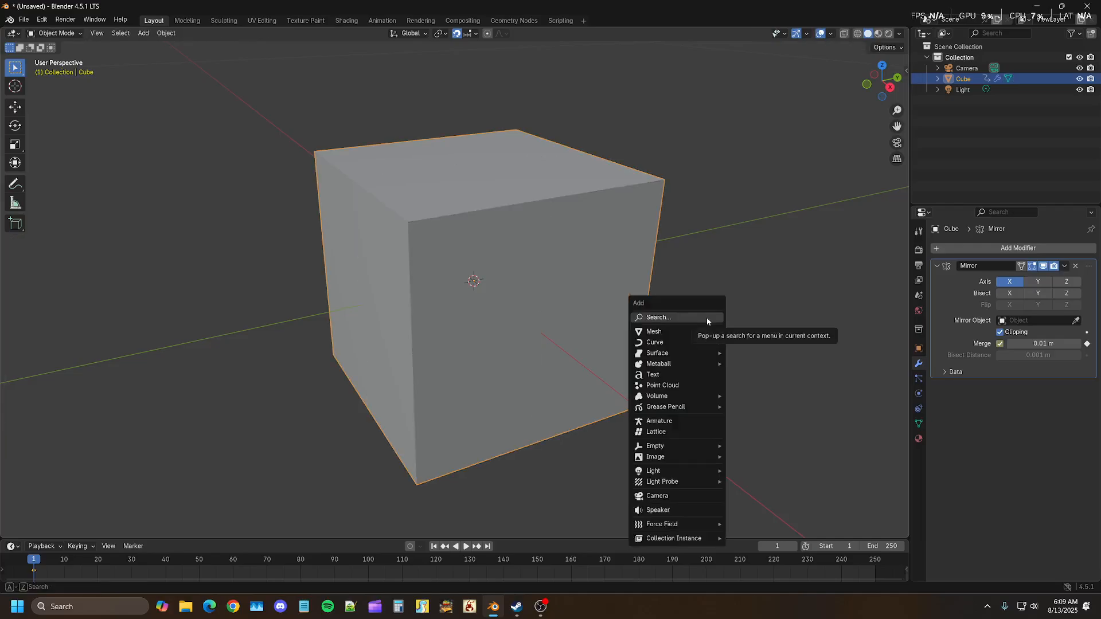
mouse_move(700, 449)
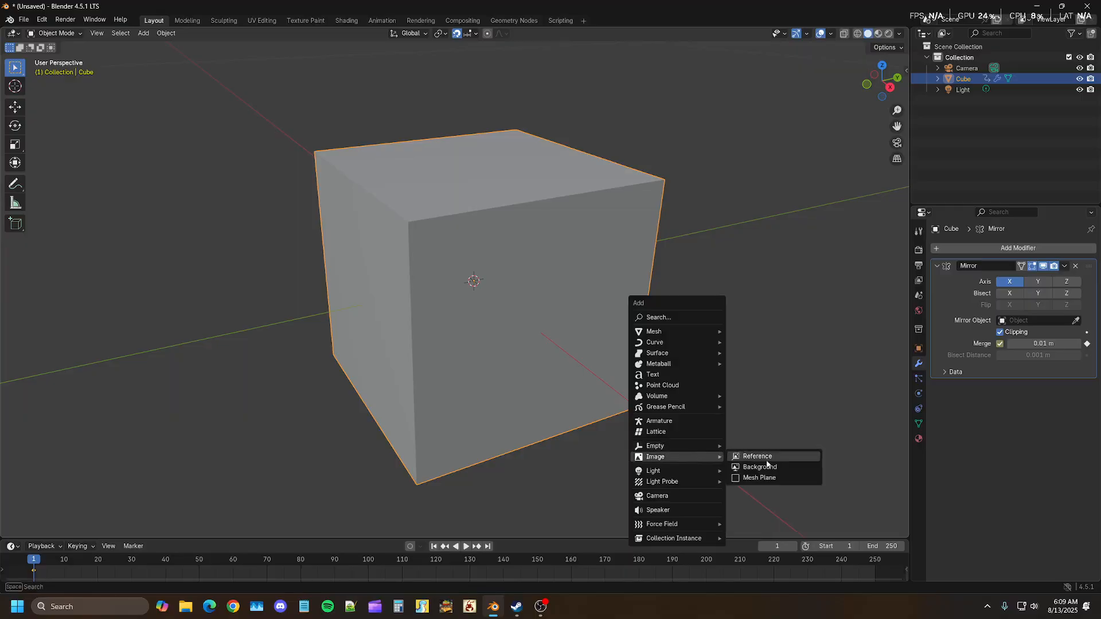
click(767, 461)
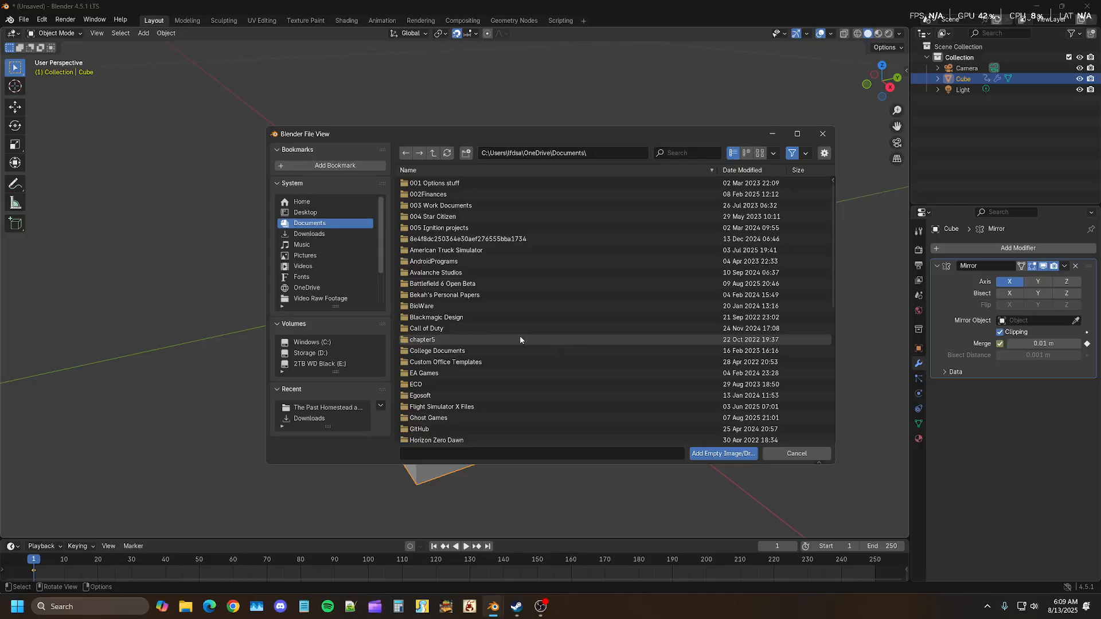
click(824, 134)
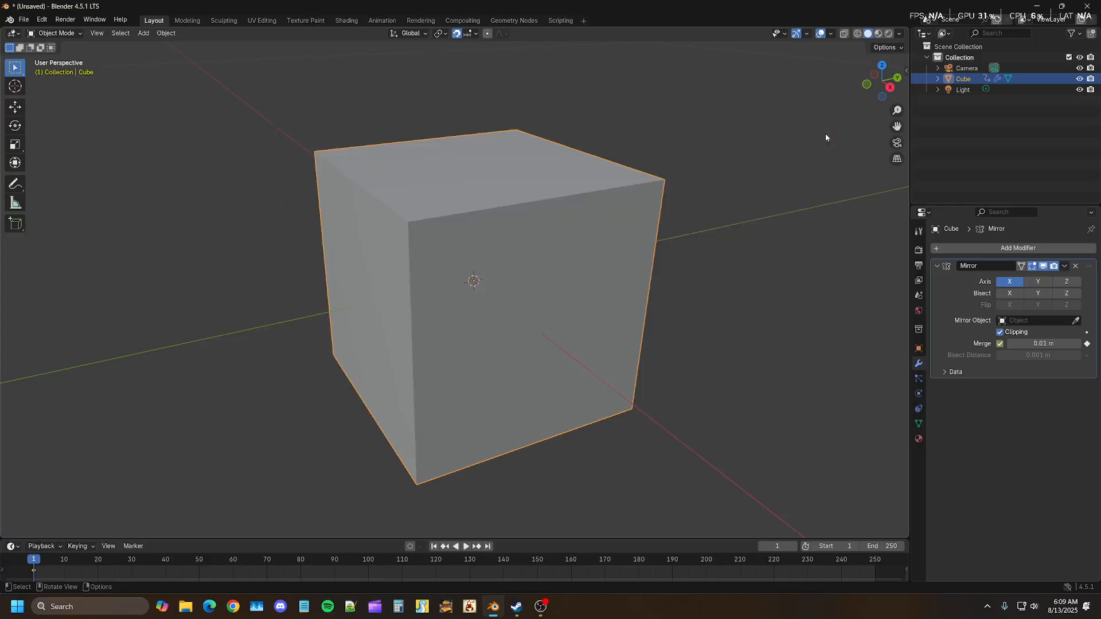
- From the front view, add PICKAXE REFERENCE.webp from the Downloads folder as a reference image
key(KP_1)
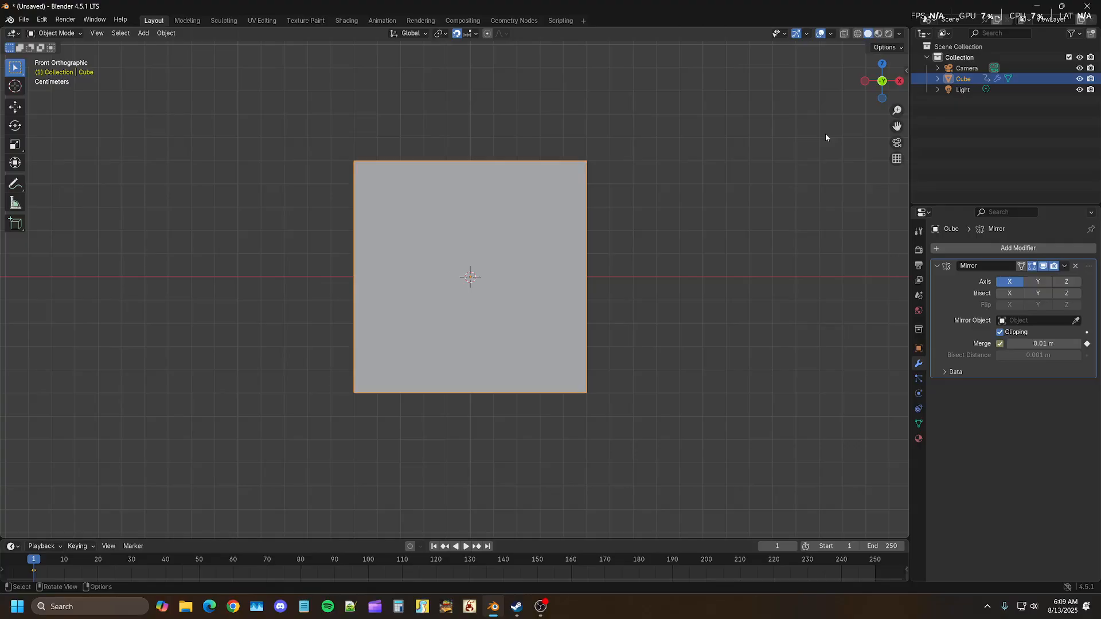
key(shift+a)
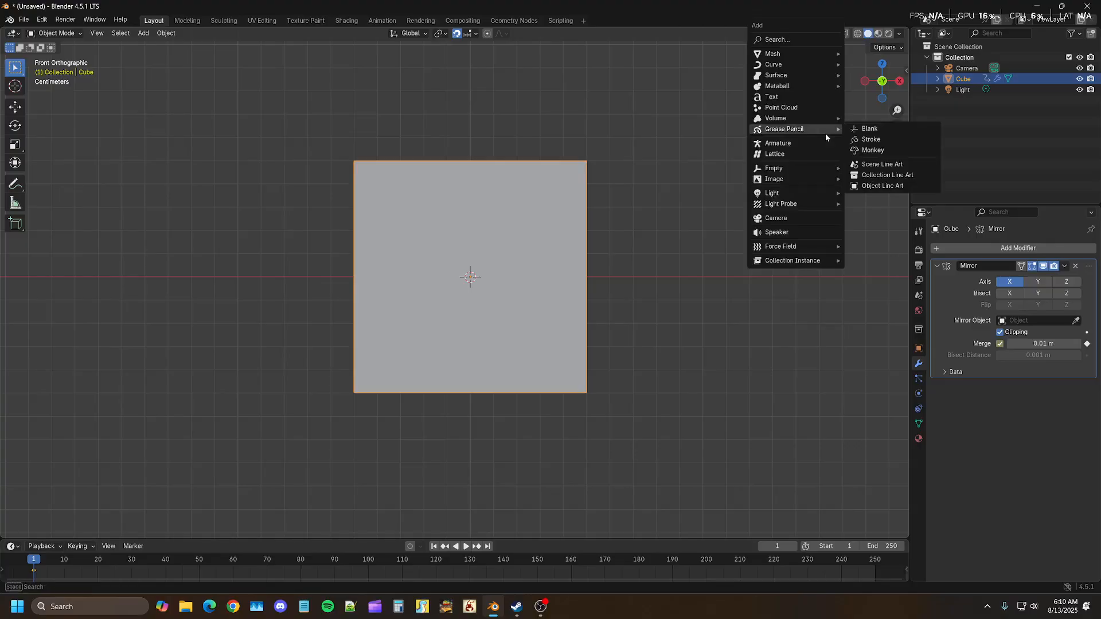
mouse_move(818, 178)
click(875, 180)
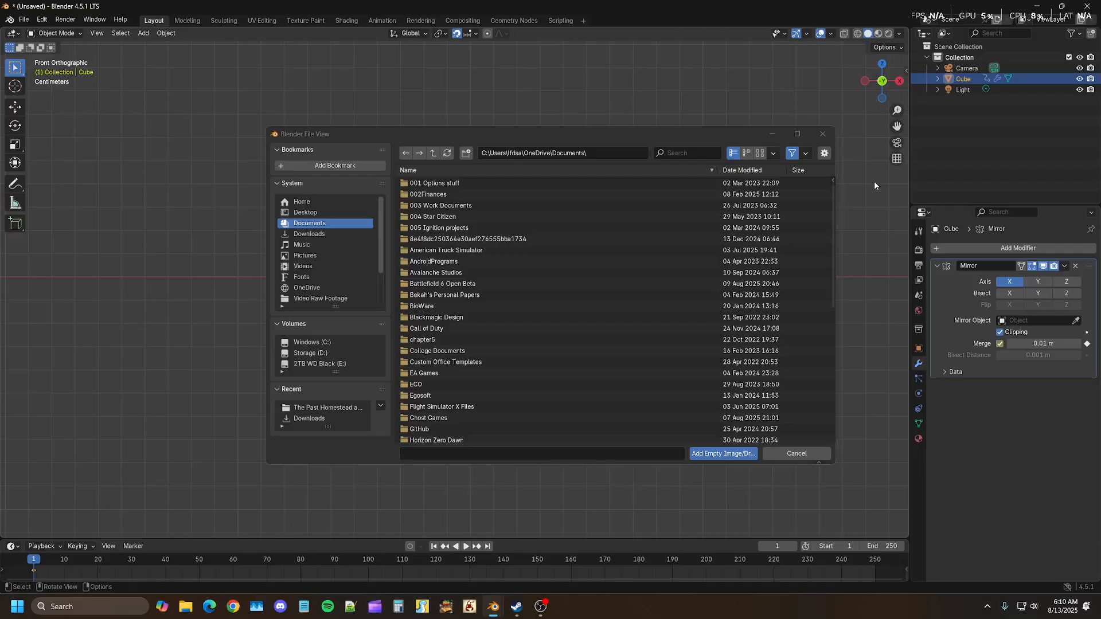
scroll(482, 359, down, 10)
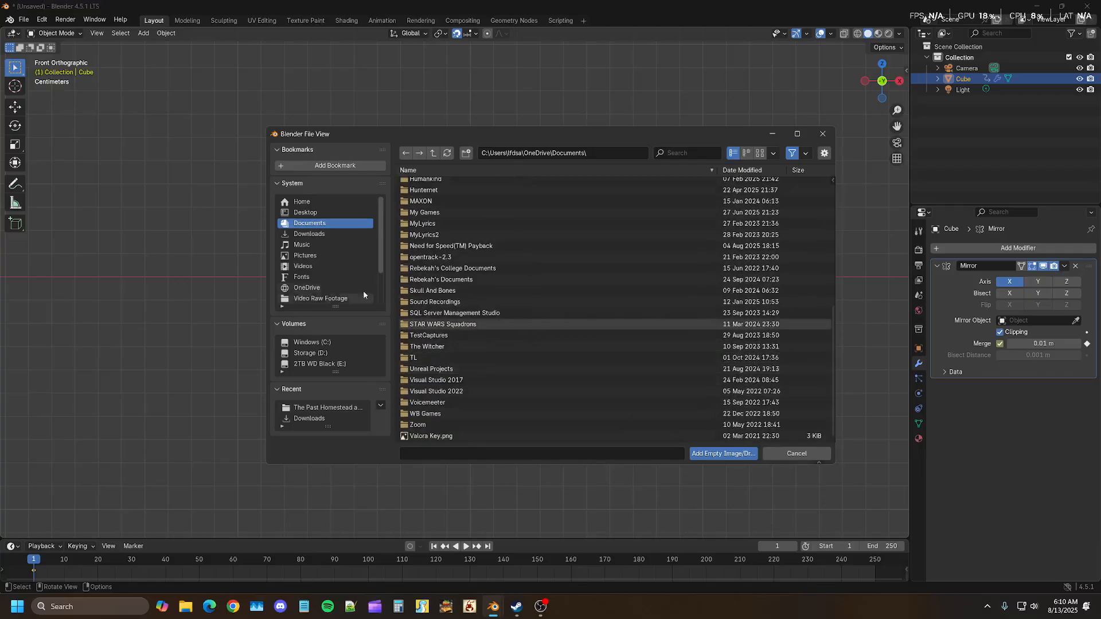
click(304, 235)
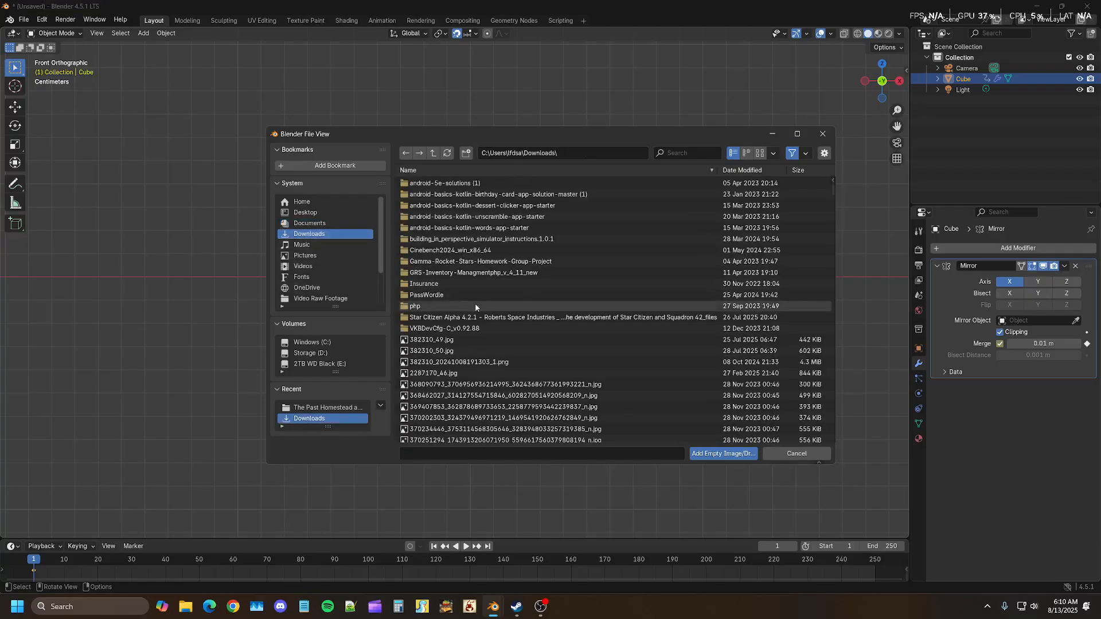
scroll(475, 307, down, 15)
scroll(491, 313, down, 8)
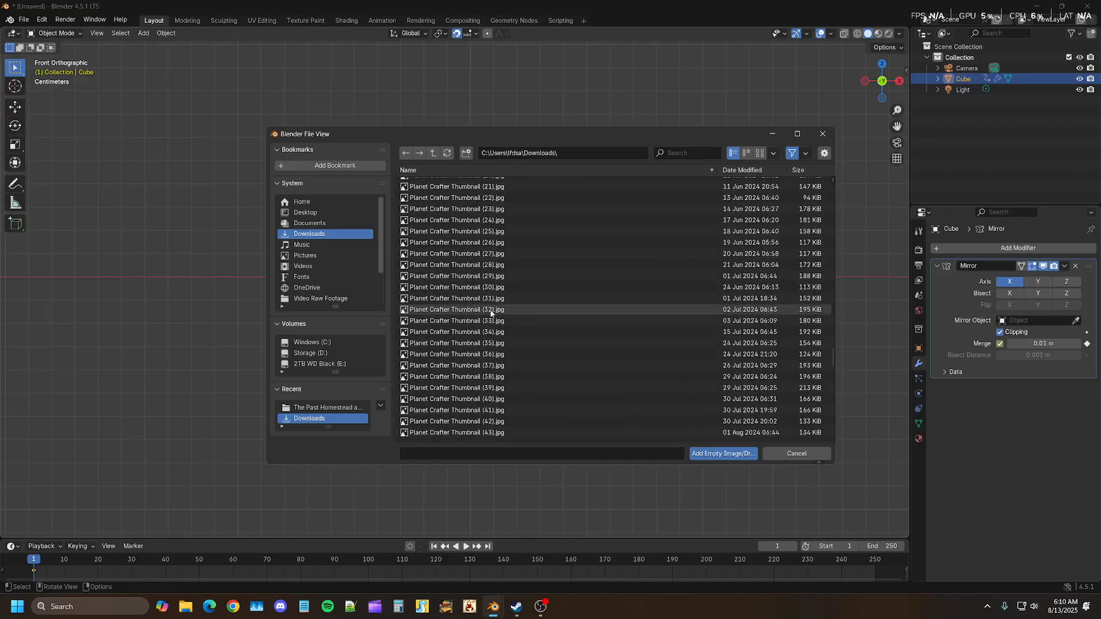
scroll(492, 311, up, 15)
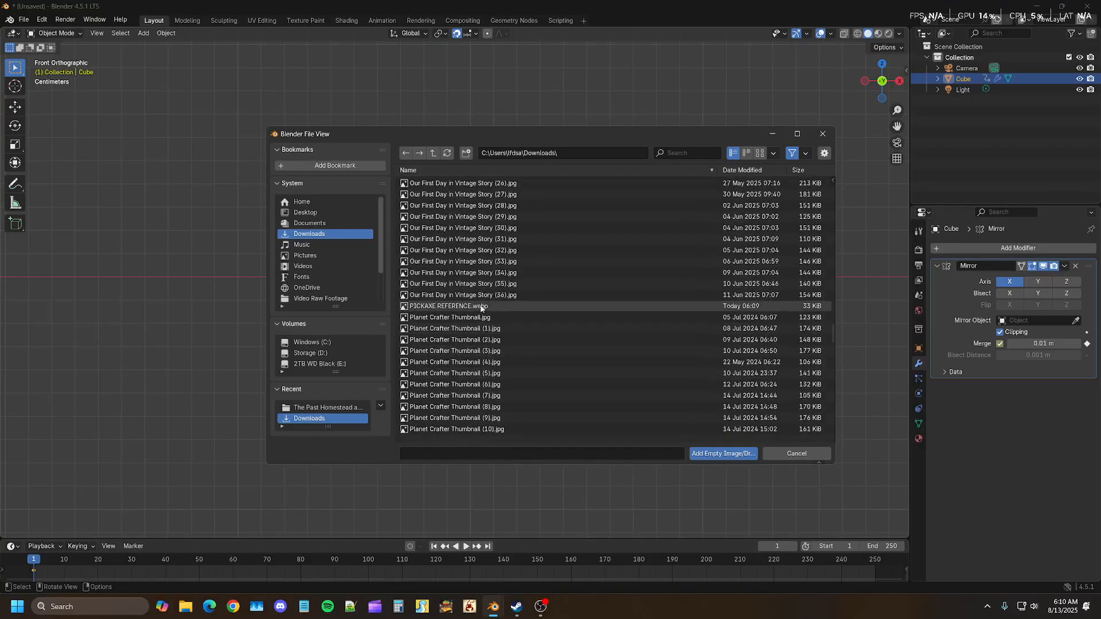
click(494, 305)
click(709, 454)
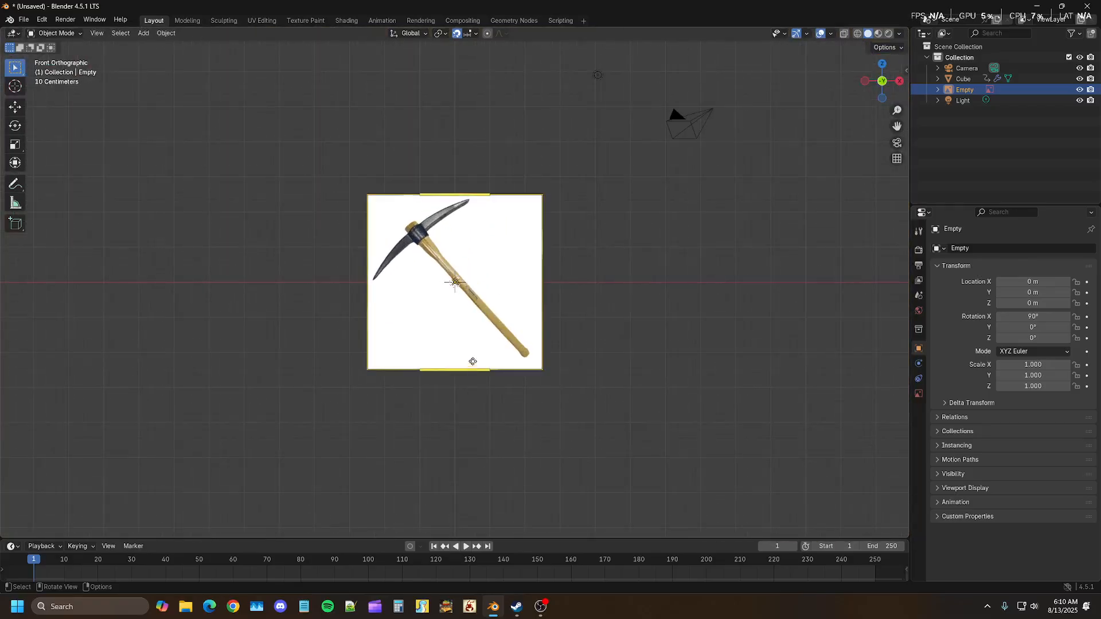
- Rotate the pickaxe reference image by 45° in the front view
scroll(471, 363, up, 7)
scroll(474, 361, down, 3)
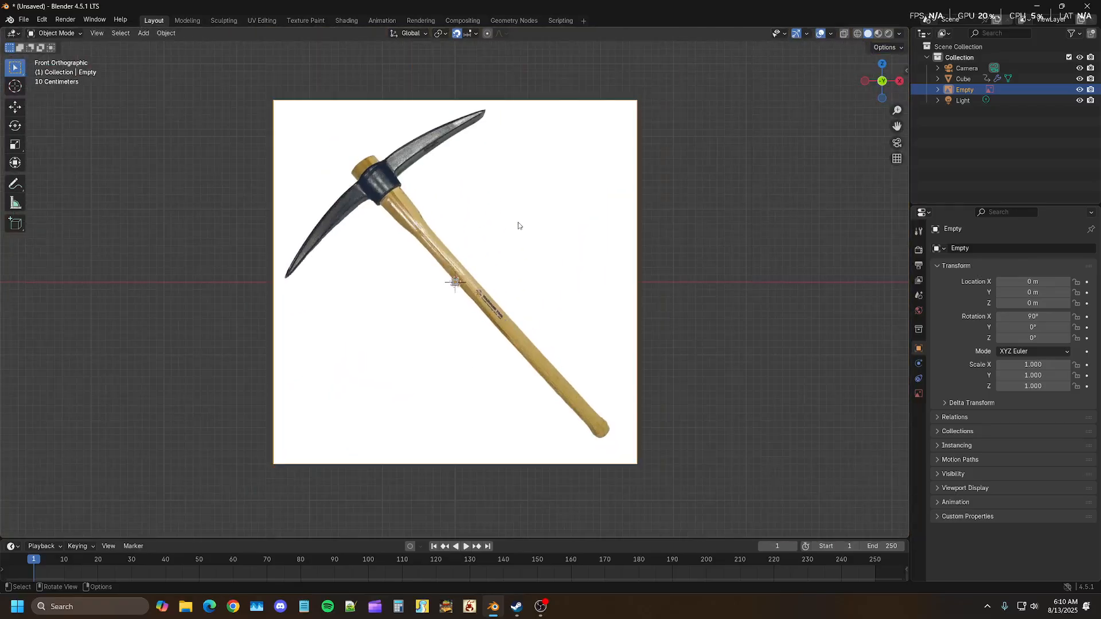
key(r)
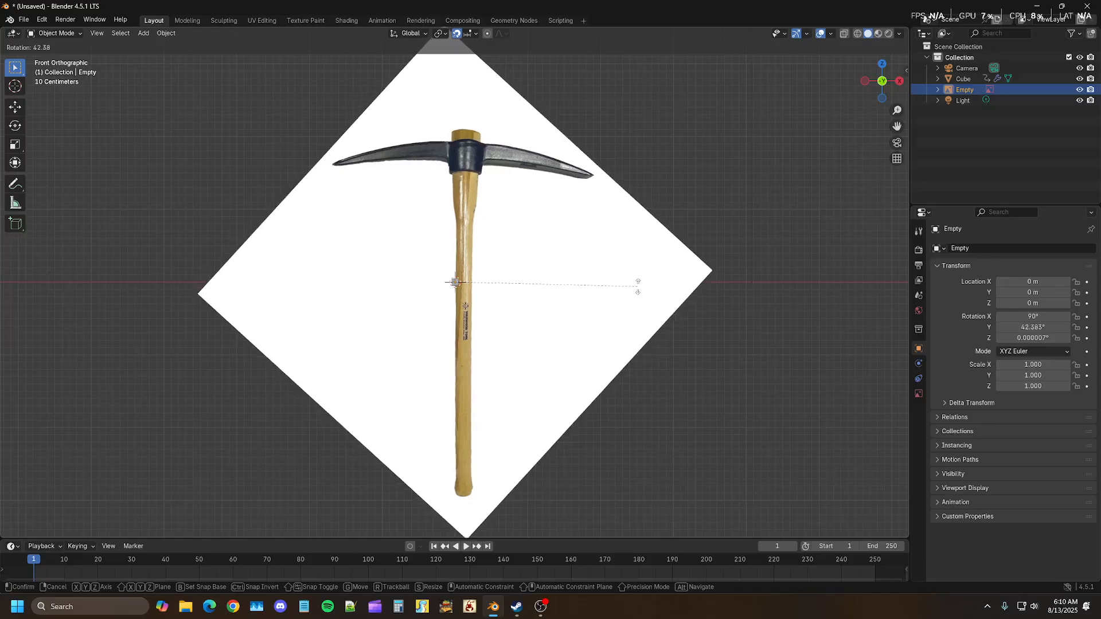
text(45)
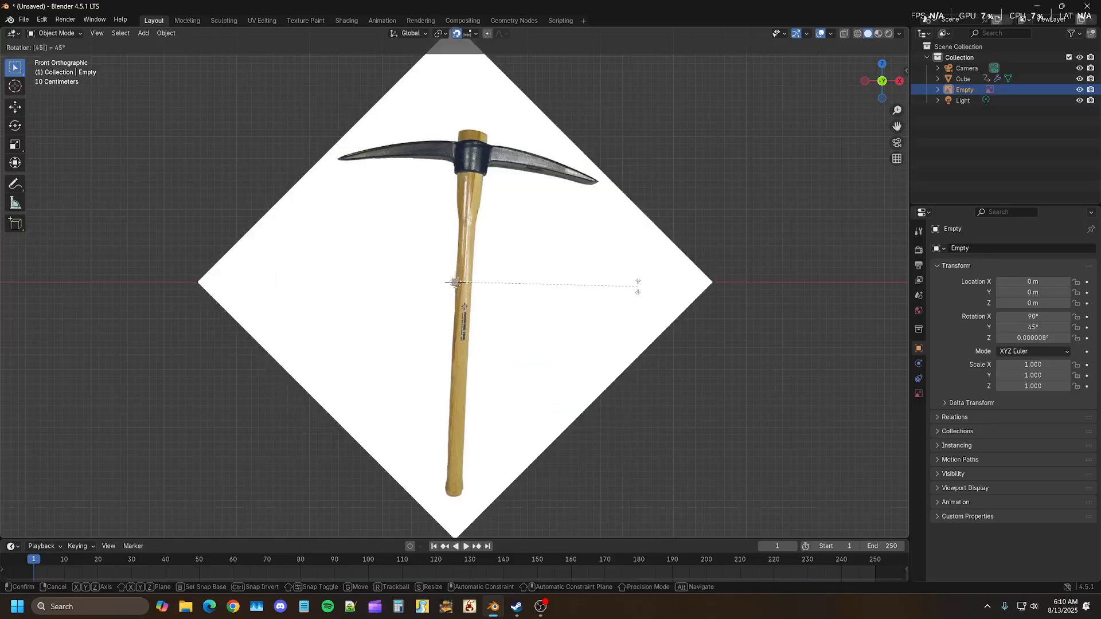
key(Return)
- Rotate the reference image back by about 4.3° to bring the pickaxe handle closer to vertical
scroll(562, 256, up, 7)
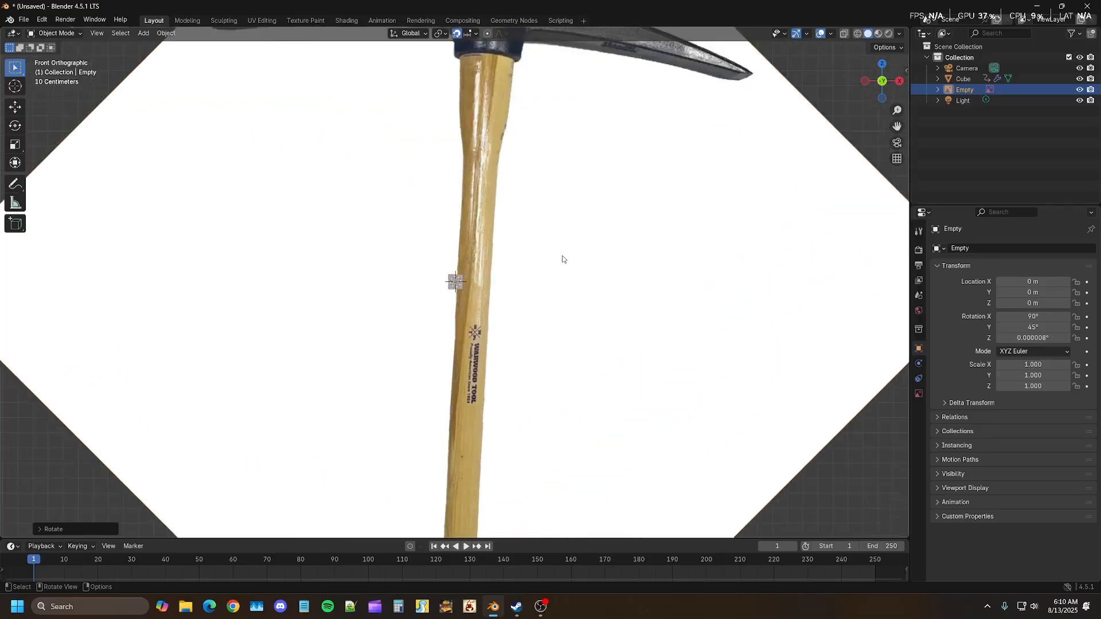
key(r)
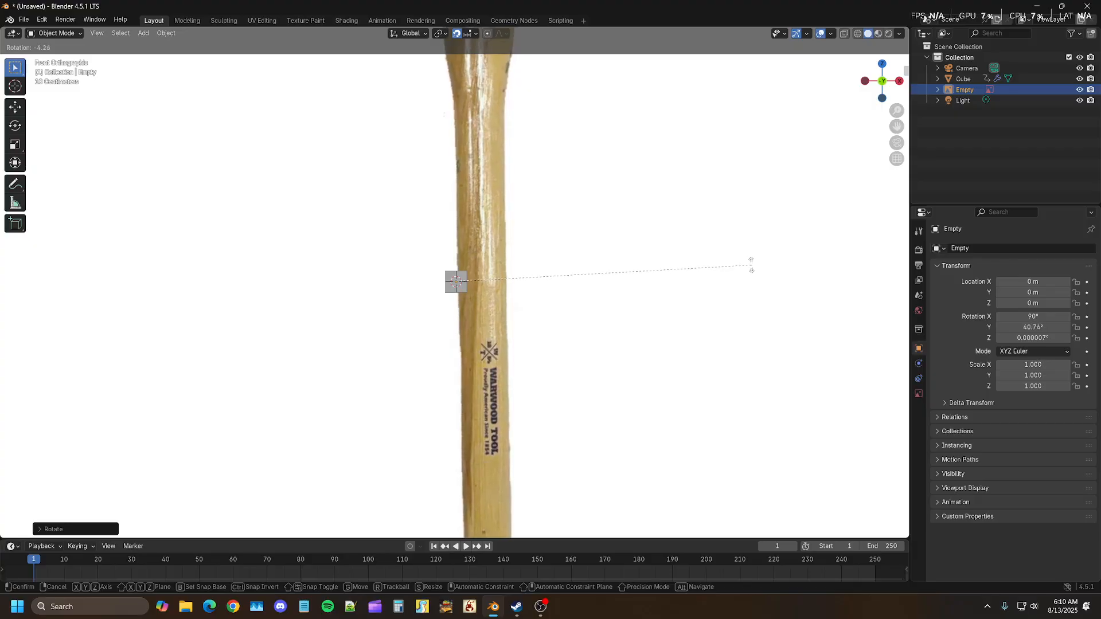
click(752, 265)
- Scale the reference image to about 0.42 and move it to about X -0.05 m, fitting the handle's width to the cube
scroll(455, 322, up, 10)
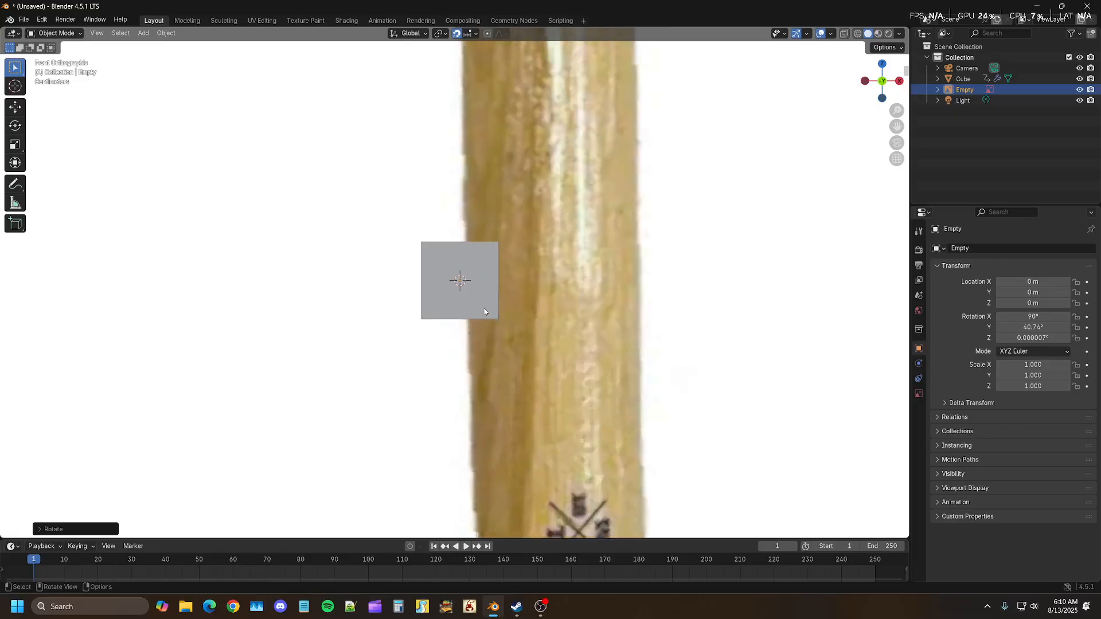
key(g)
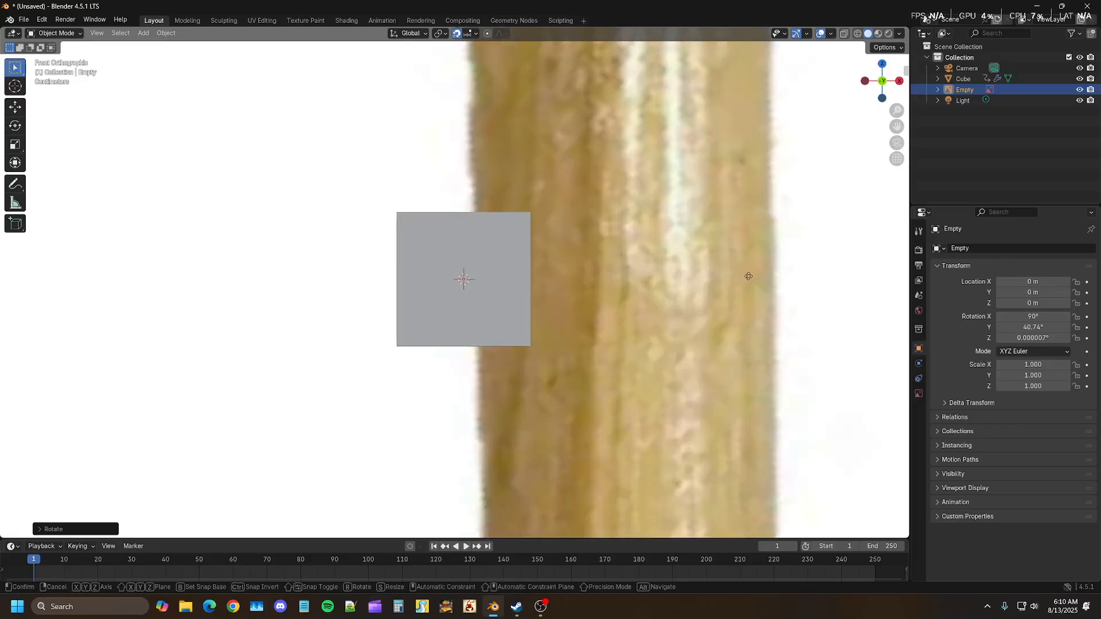
click(603, 271)
key(s)
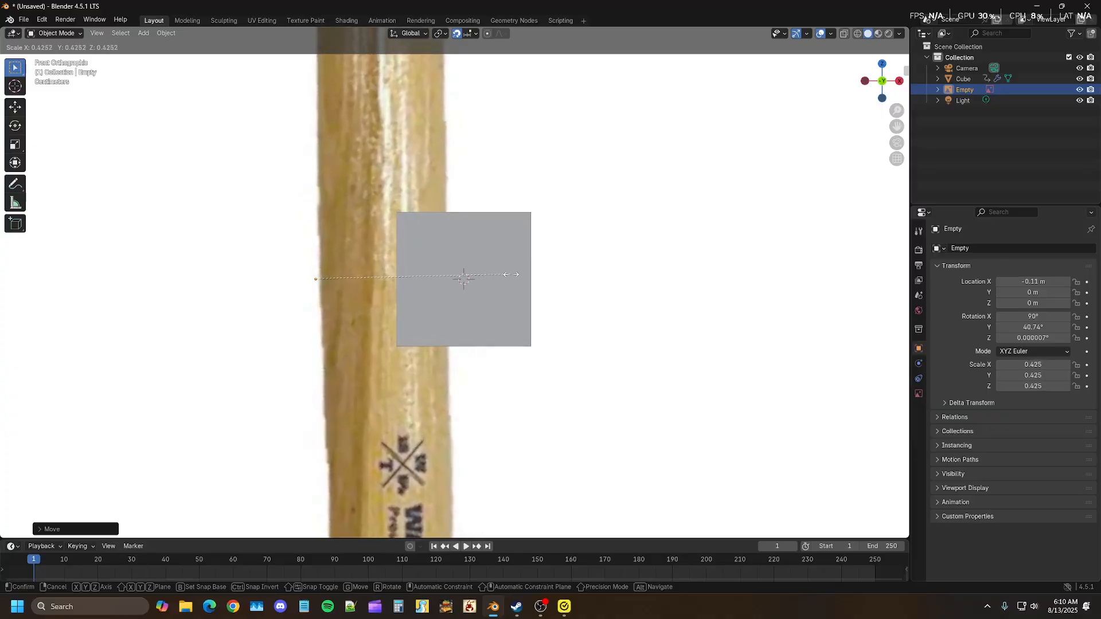
click(509, 275)
key(g)
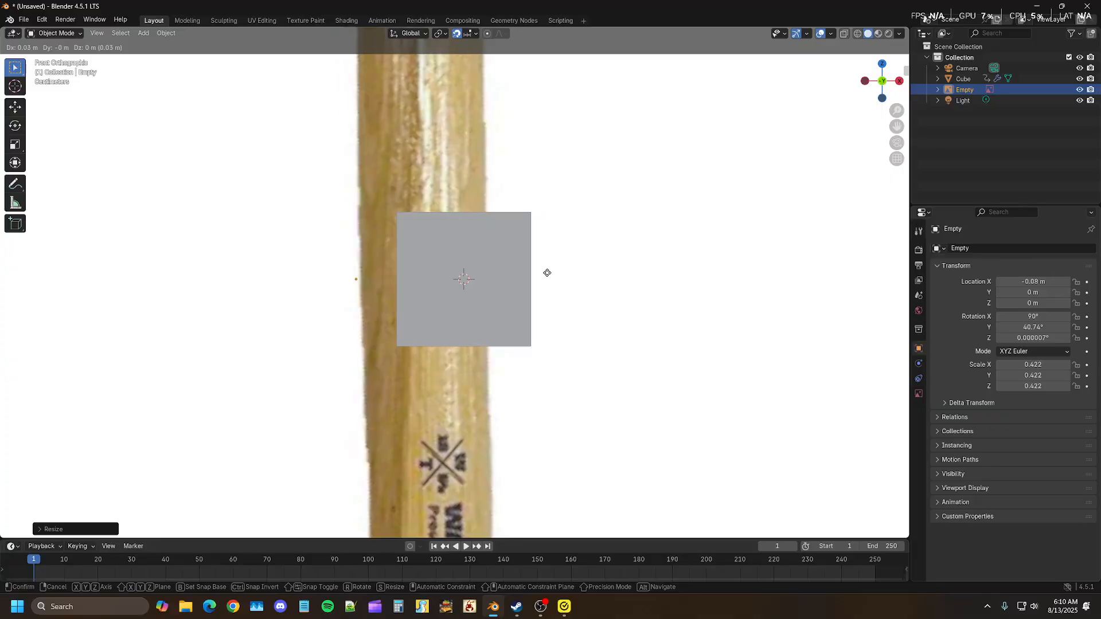
click(585, 269)
- Fine-tune the reference image's Y rotation to about 41.6° so the handle lines up vertically with the cube
key(r)
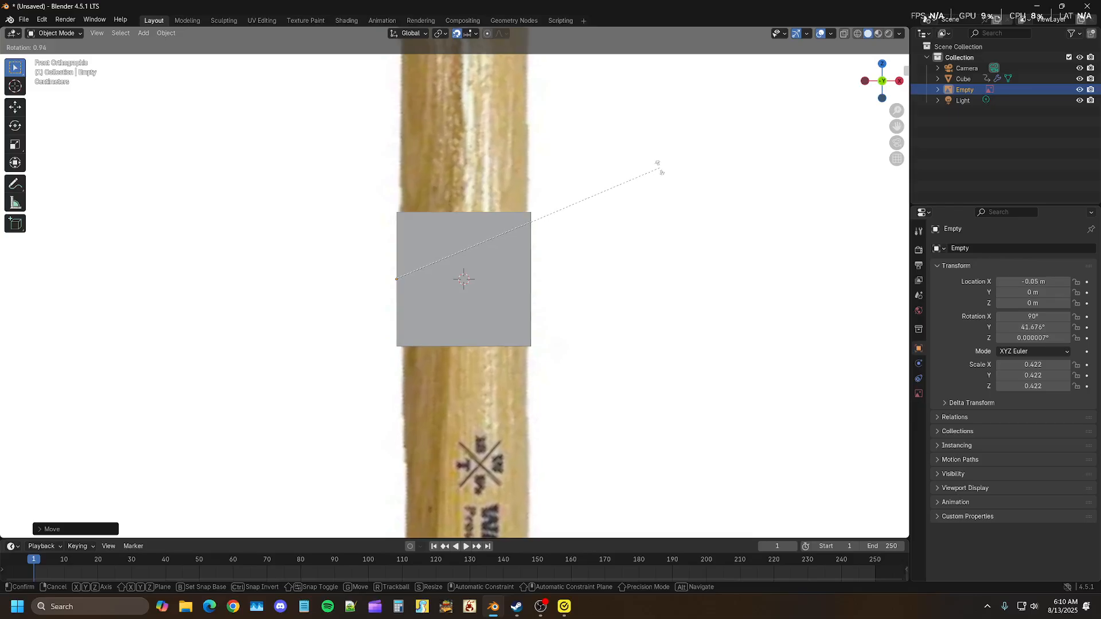
click(660, 170)
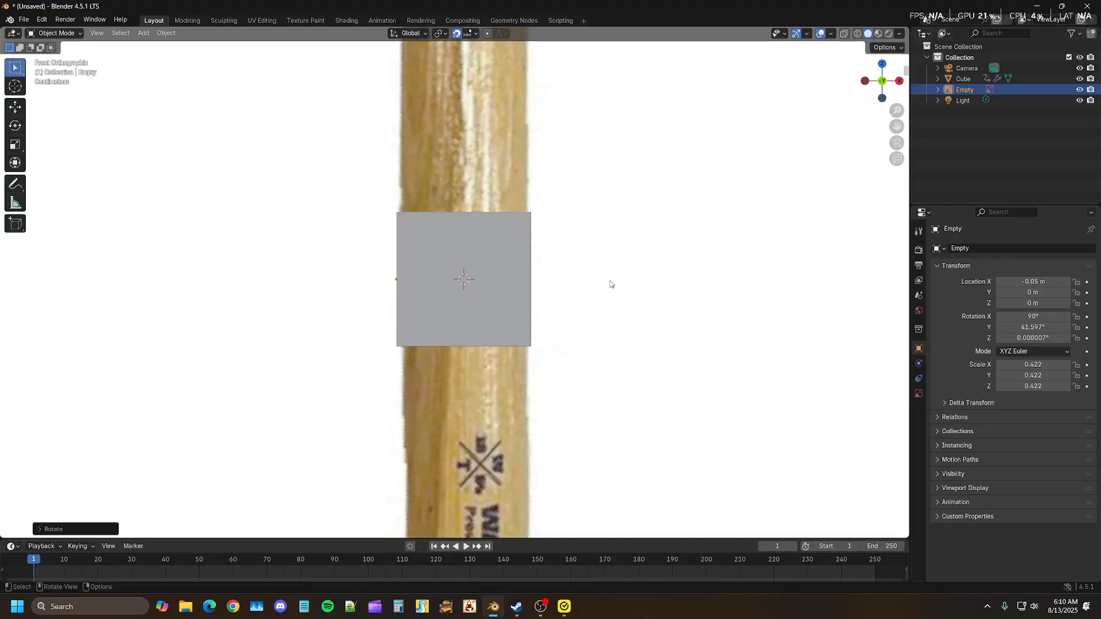
scroll(610, 284, down, 10)
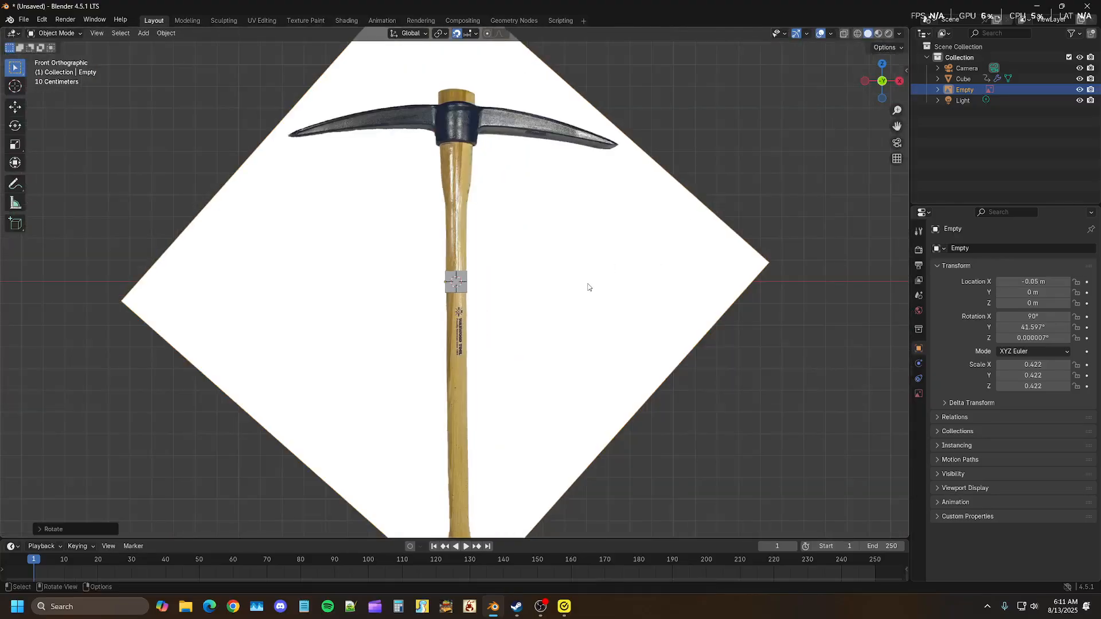
- Try to move the pickaxe reference image along the Y axis, away from the cube
middle_drag(587, 287, 677, 330)
scroll(680, 329, up, 2)
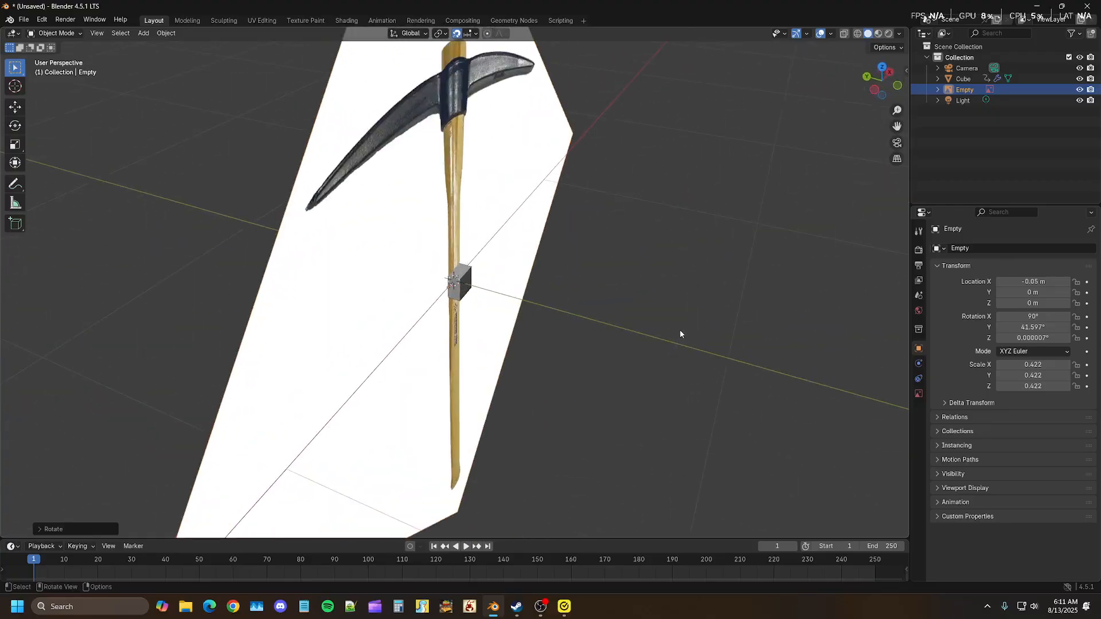
key(g)
key(y)
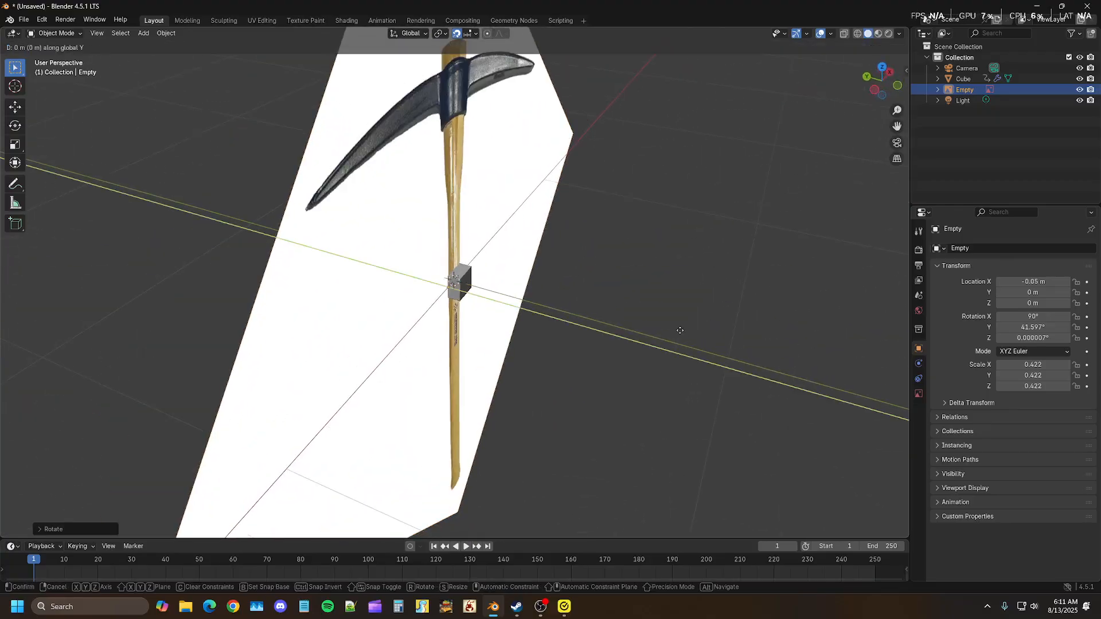
mouse_move(489, 262)
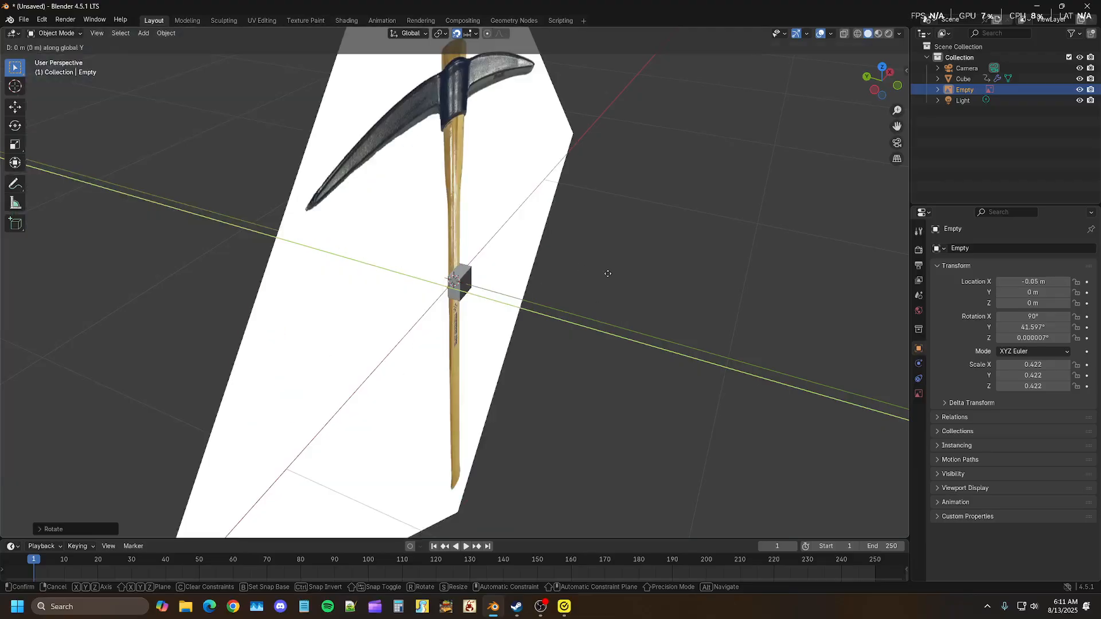
click(608, 273)
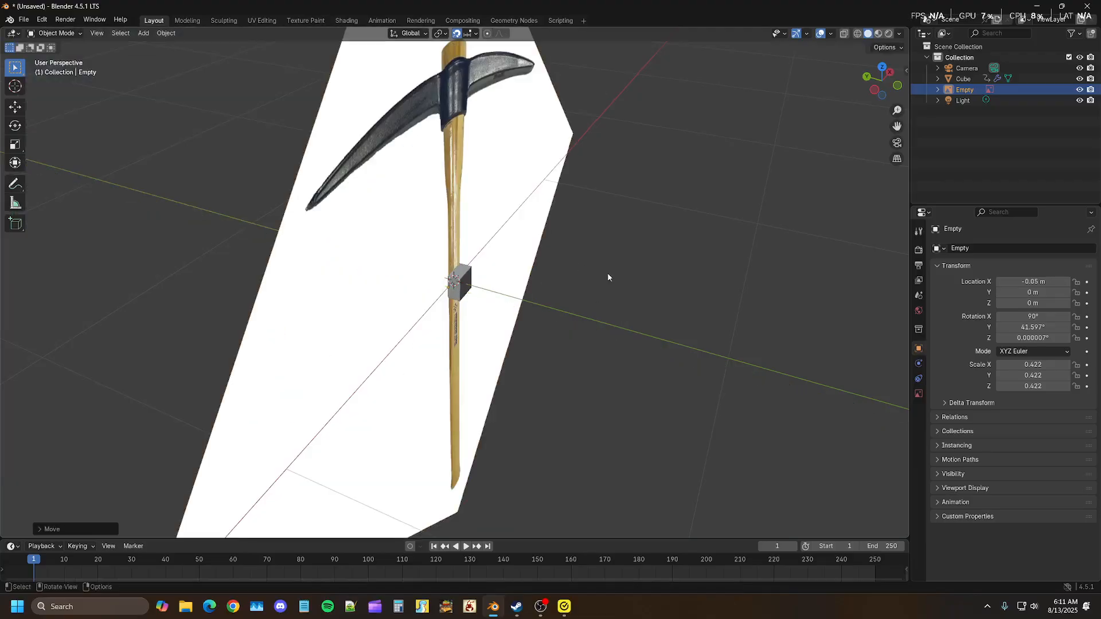
- Turn off snapping and move the reference image along the Y axis to about 0.6 m, behind the cube in front view
click(456, 33)
key(g)
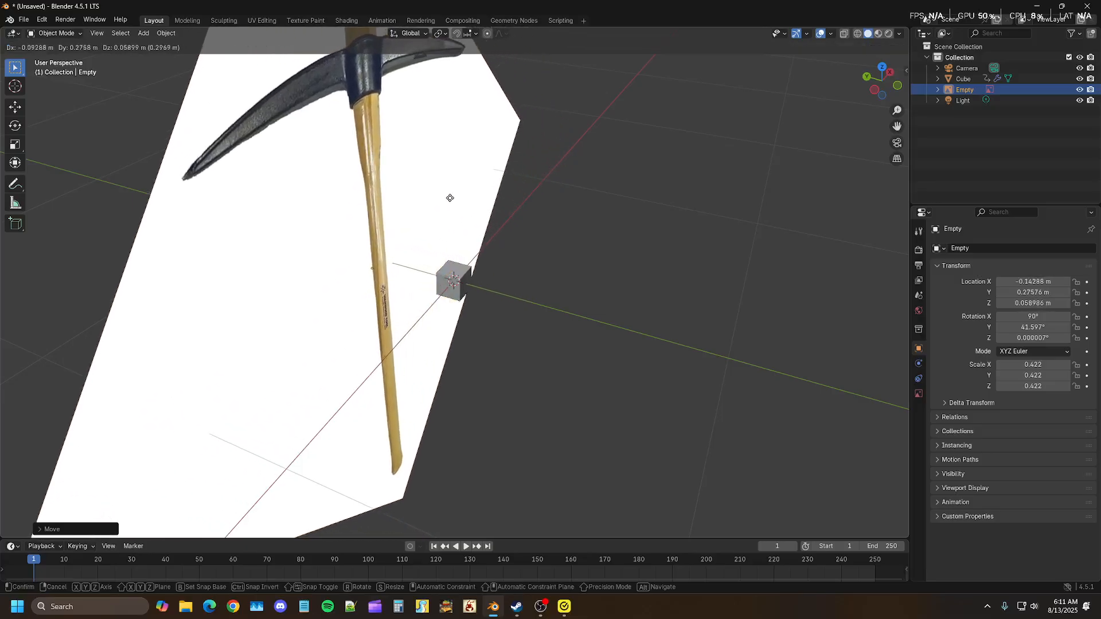
key(y)
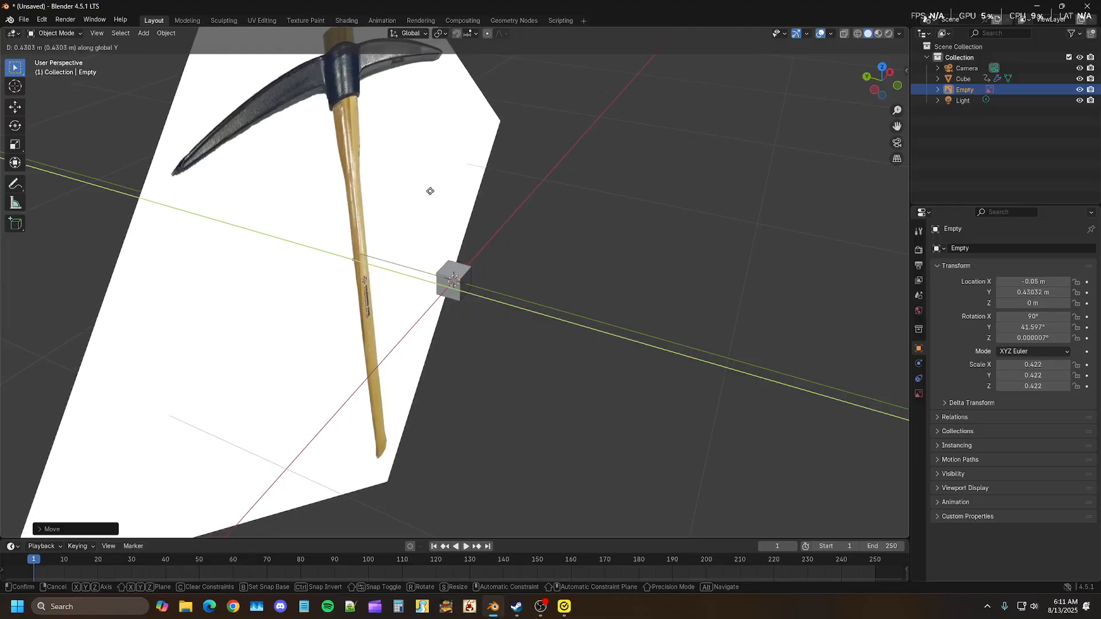
click(397, 183)
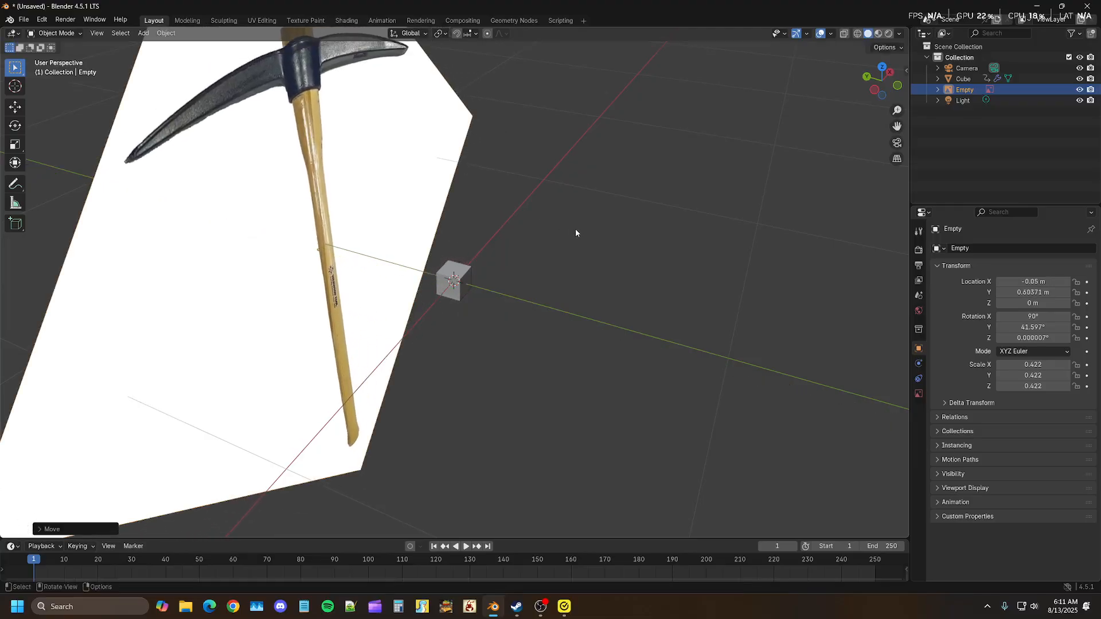
key(KP_1)
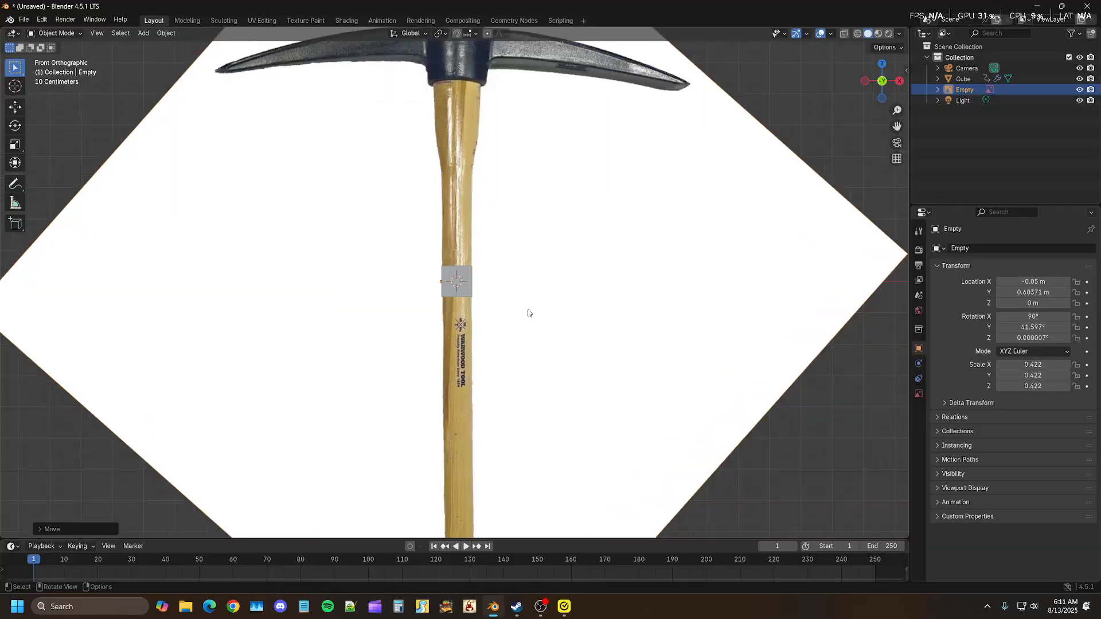
scroll(519, 315, down, 5)
scroll(487, 301, up, 6)
scroll(486, 297, up, 5)
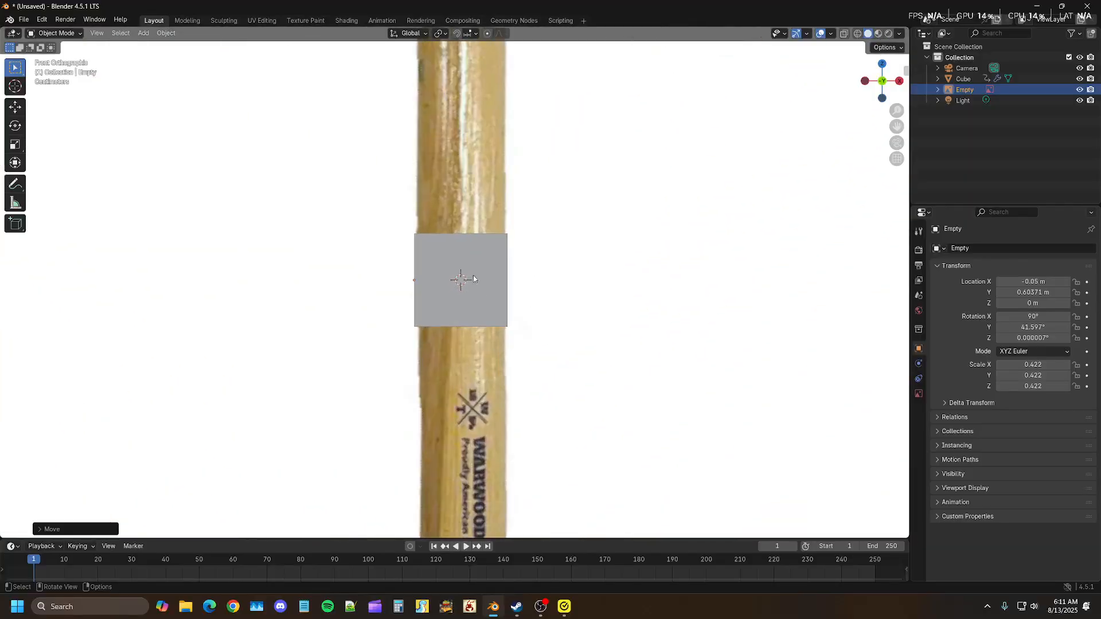
click(477, 254)
key(Tab)
middle_drag(483, 264, 509, 311)
key(Tab)
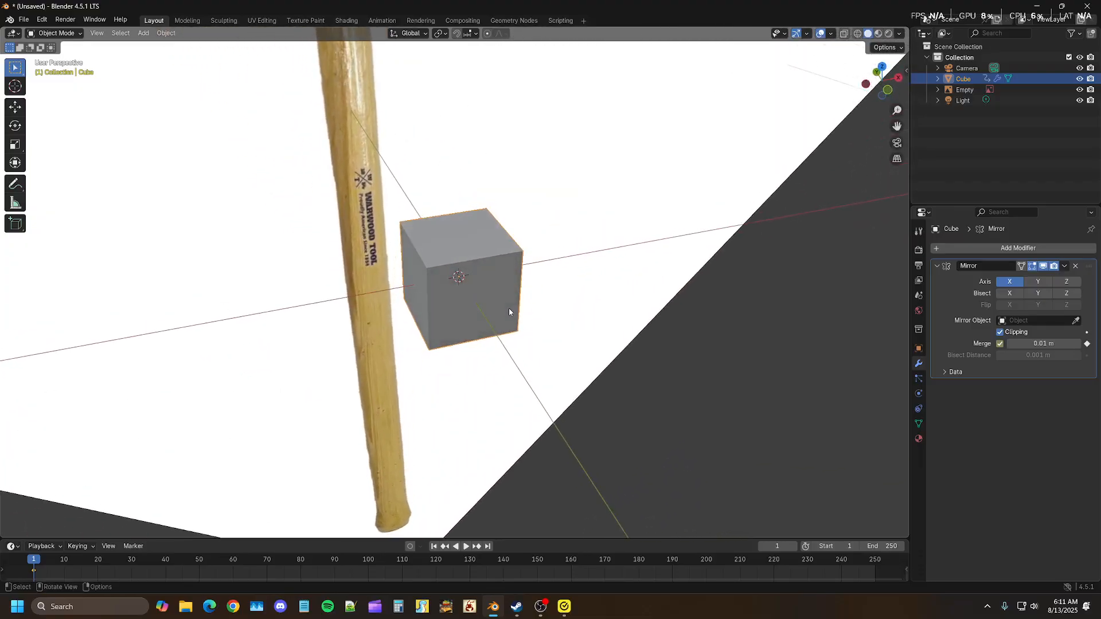
- Rotate the pickaxe reference image by 90° about the global Z axis
click(364, 180)
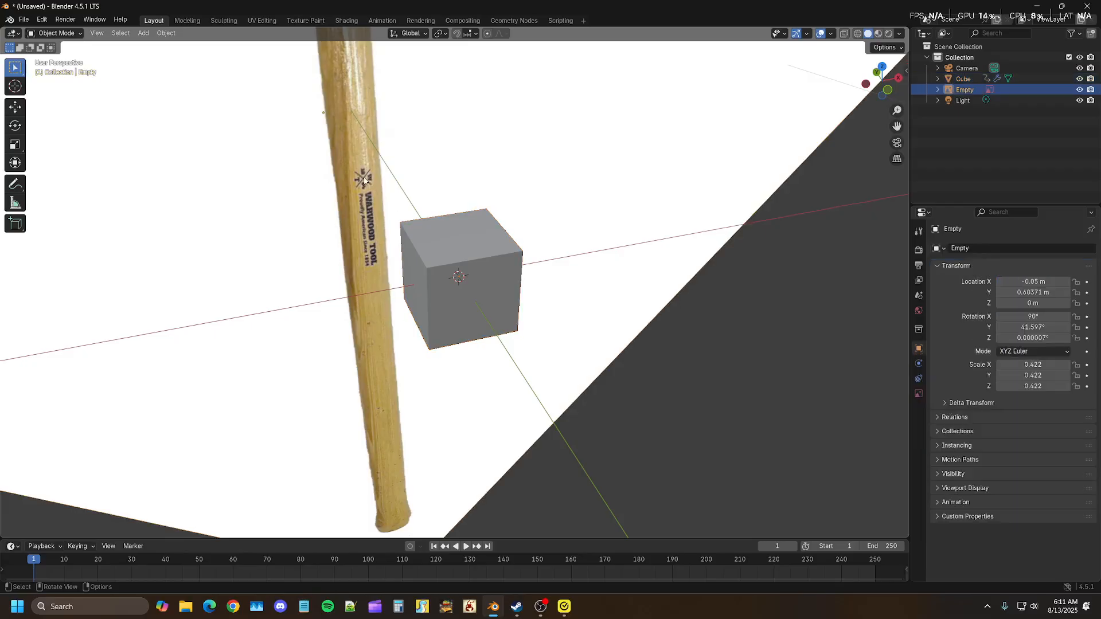
text(rz90)
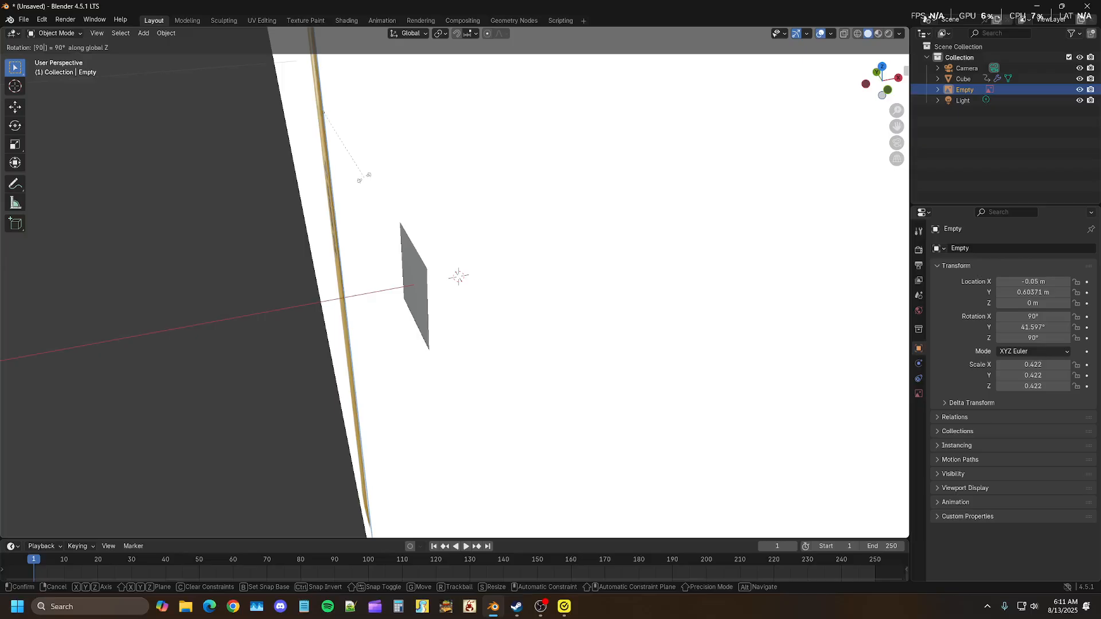
key(Return)
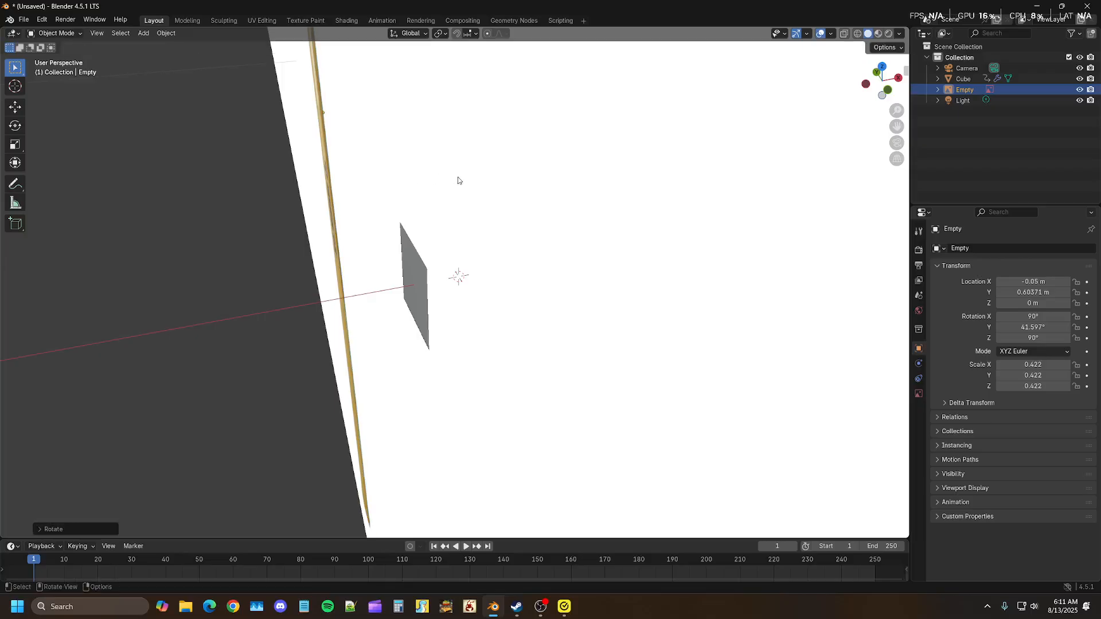
- In the right view, move the reference image to about Y -0.05 m and Z 0.03 m, centring the handle on the cube
key(KP_3)
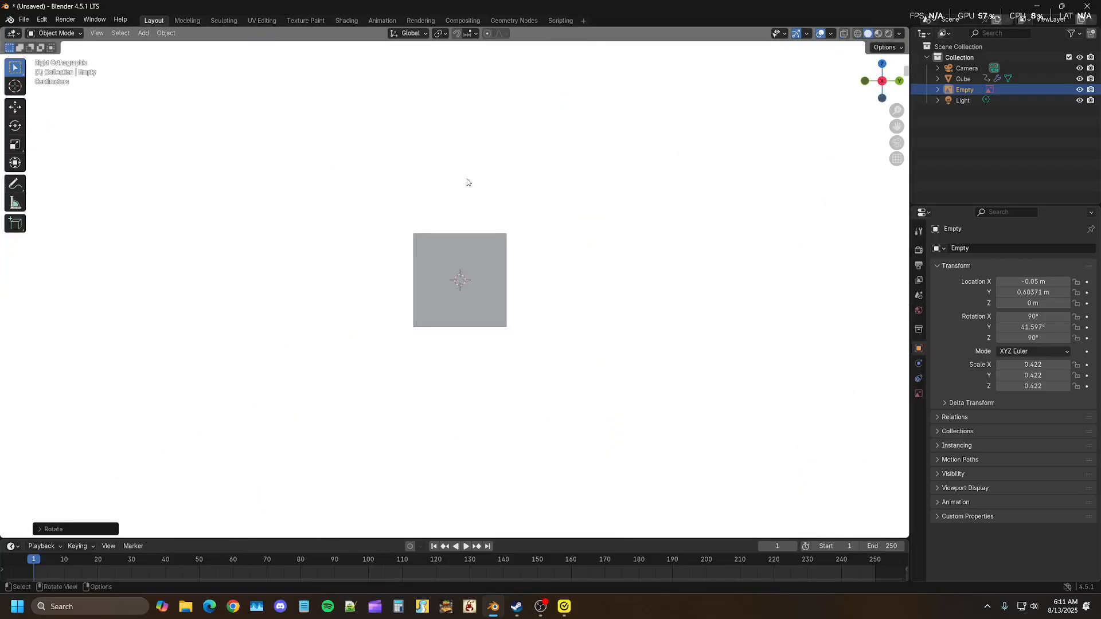
scroll(468, 183, down, 5)
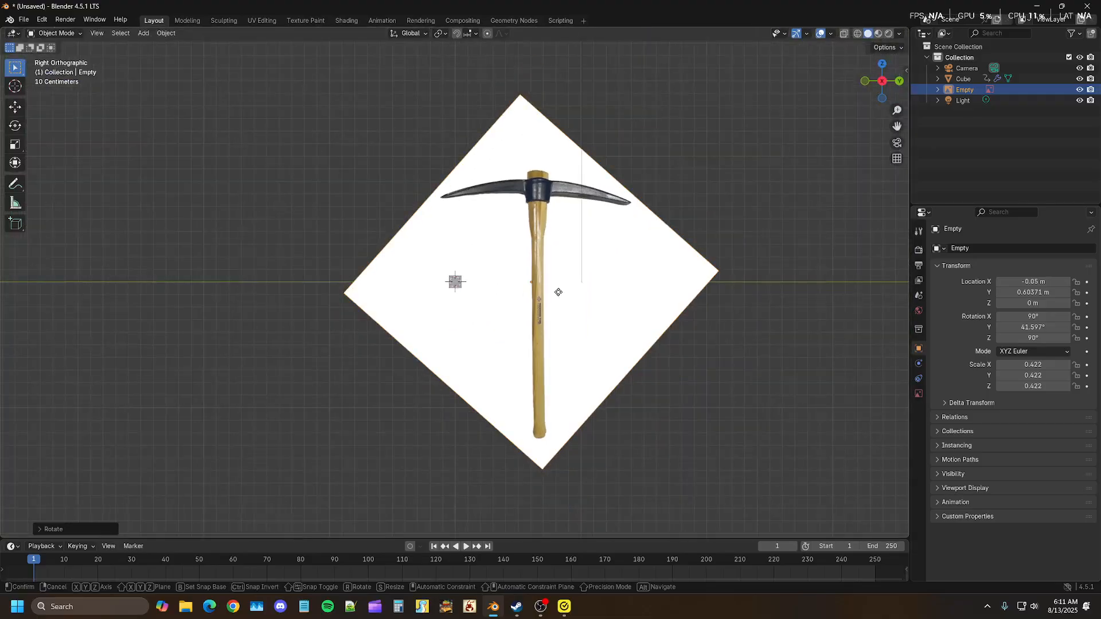
key(g)
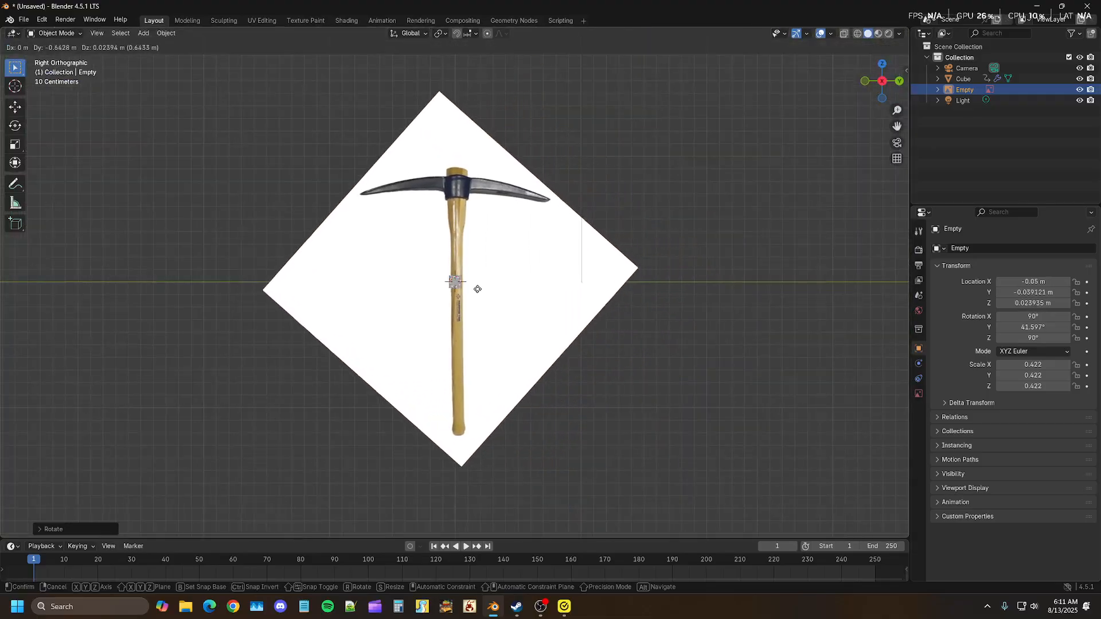
click(477, 290)
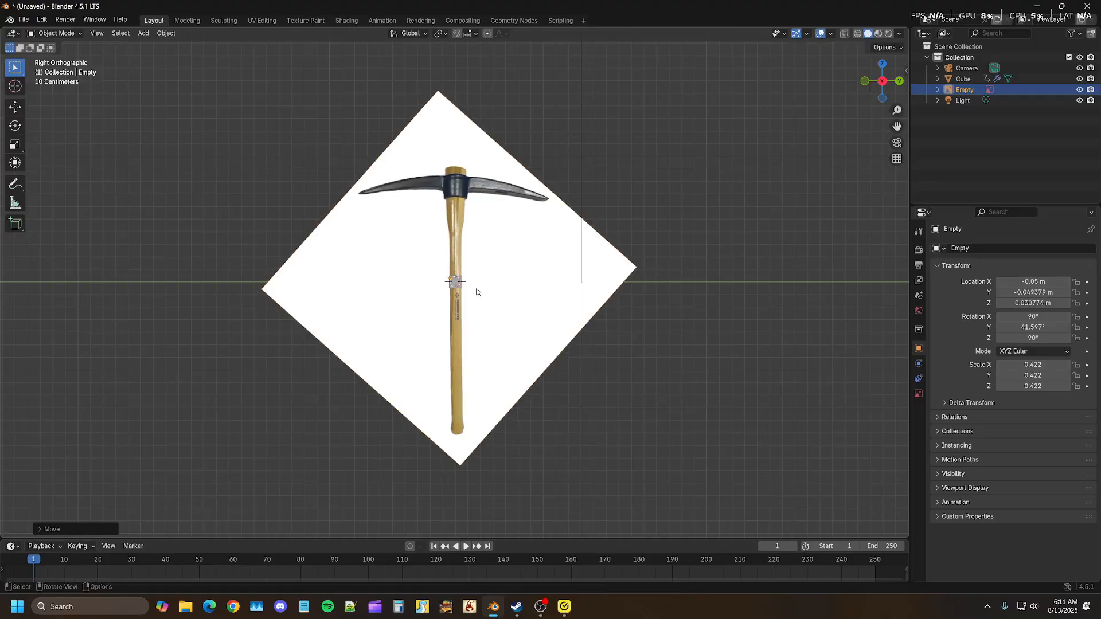
middle_drag(508, 327, 607, 391)
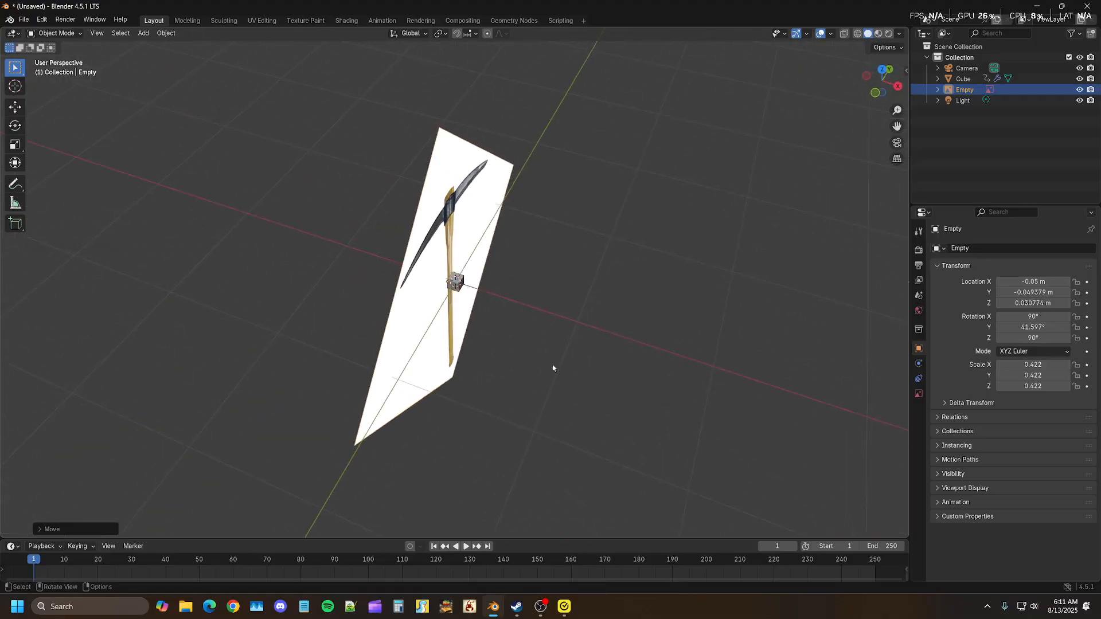
scroll(500, 319, up, 4)
middle_drag(474, 295, 484, 273)
click(485, 273)
key(Tab)
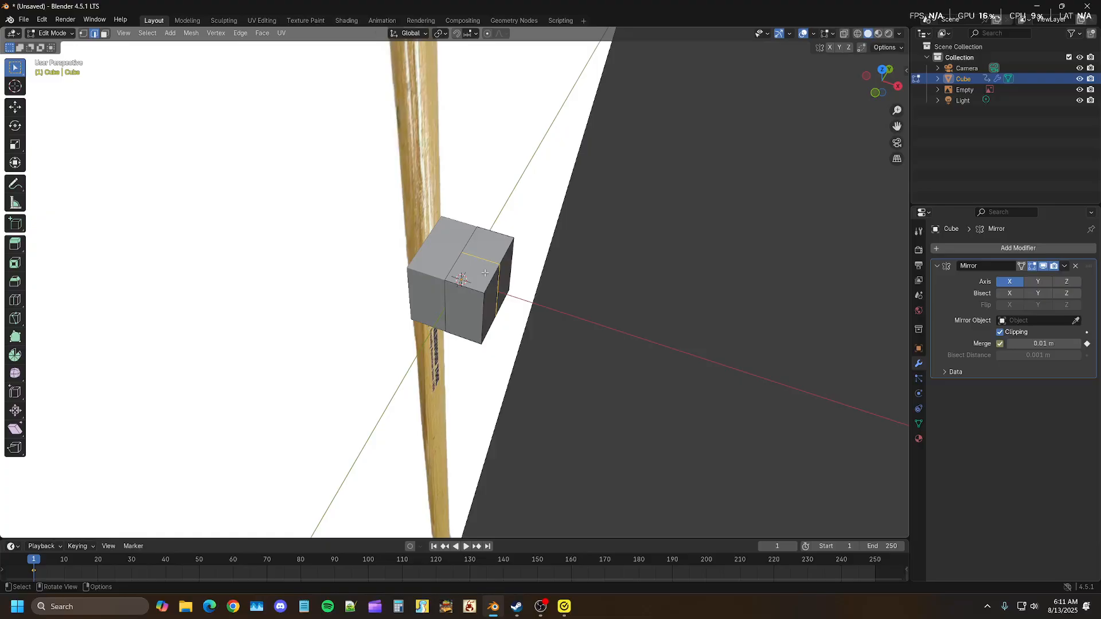
key(Tab)
- Move the reference image along the X axis to about -0.75 m and check the handle's alignment with the cube in right view
scroll(485, 273, down, 4)
click(437, 228)
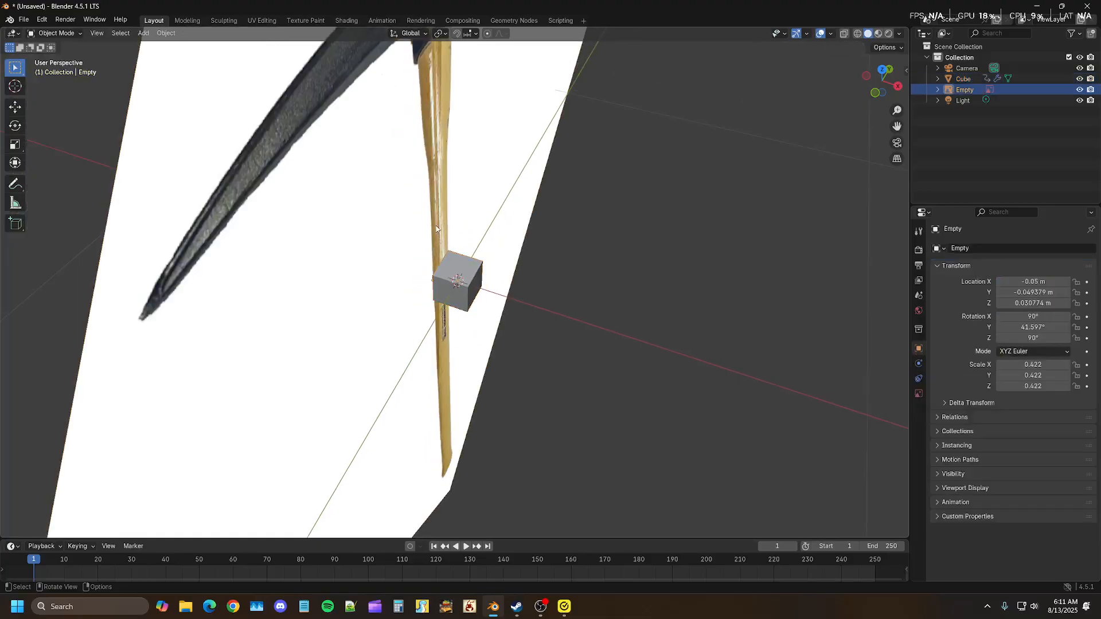
key(g)
key(x)
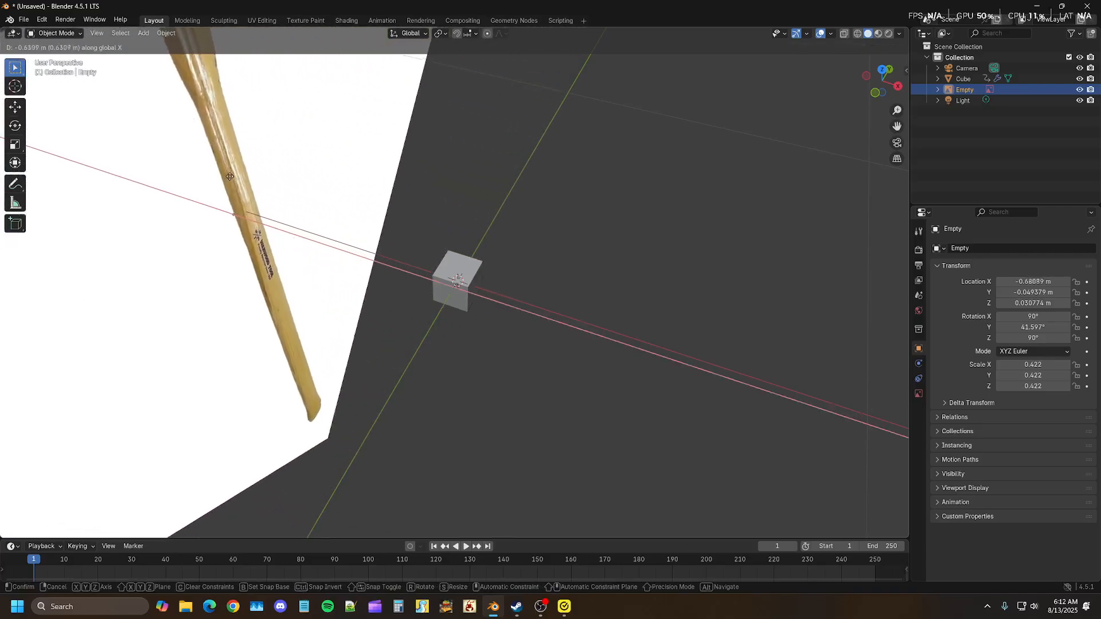
click(373, 199)
middle_drag(527, 237, 444, 218)
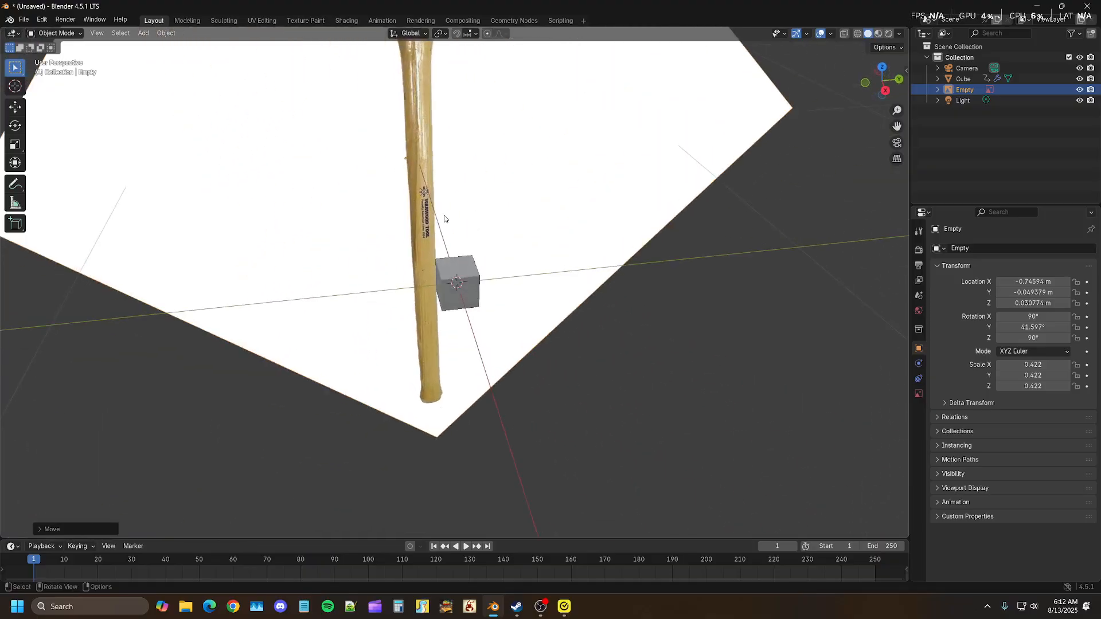
key(KP_3)
scroll(445, 219, up, 5)
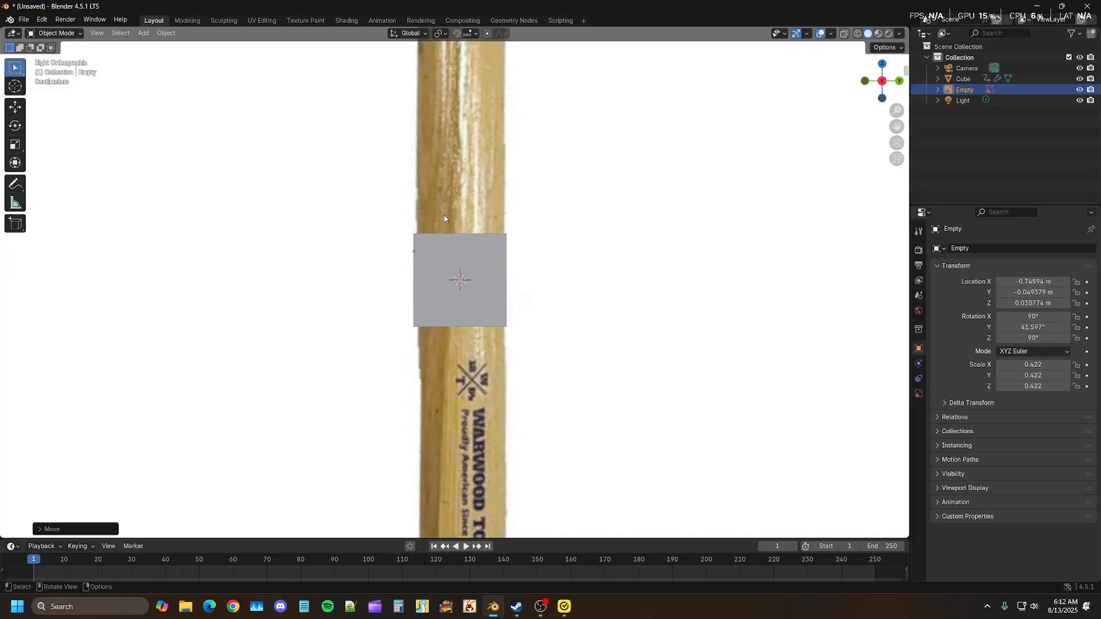
- In Edit Mode, select the two outer vertical edges on the cube's positive X side and scale them to about 0.75 along Y
click(466, 254)
key(Tab)
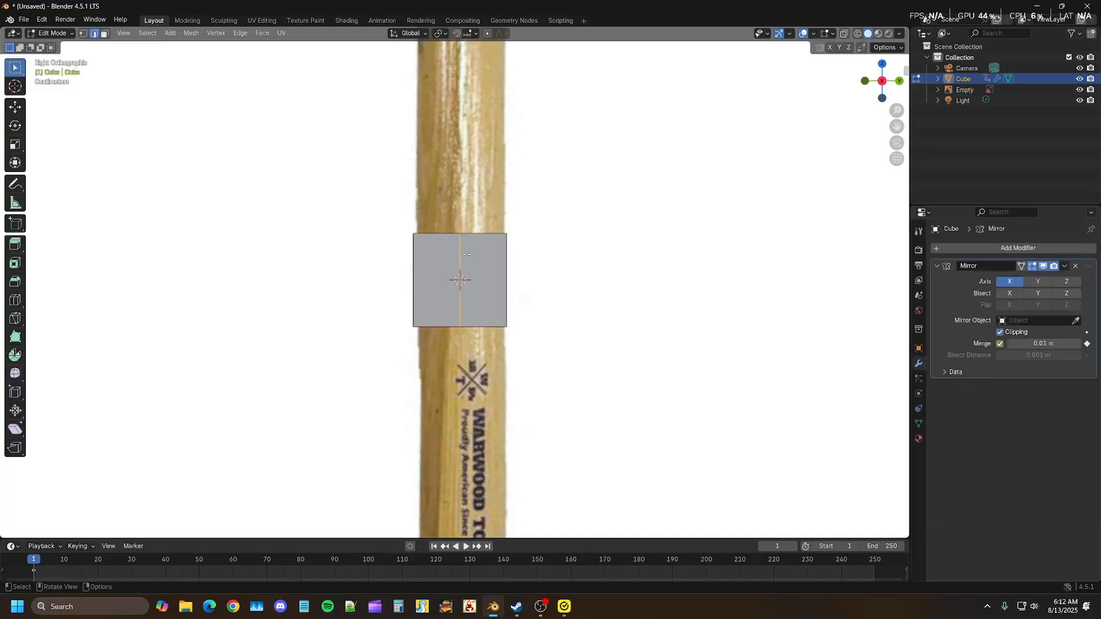
middle_drag(467, 254, 461, 291)
scroll(447, 304, up, 3)
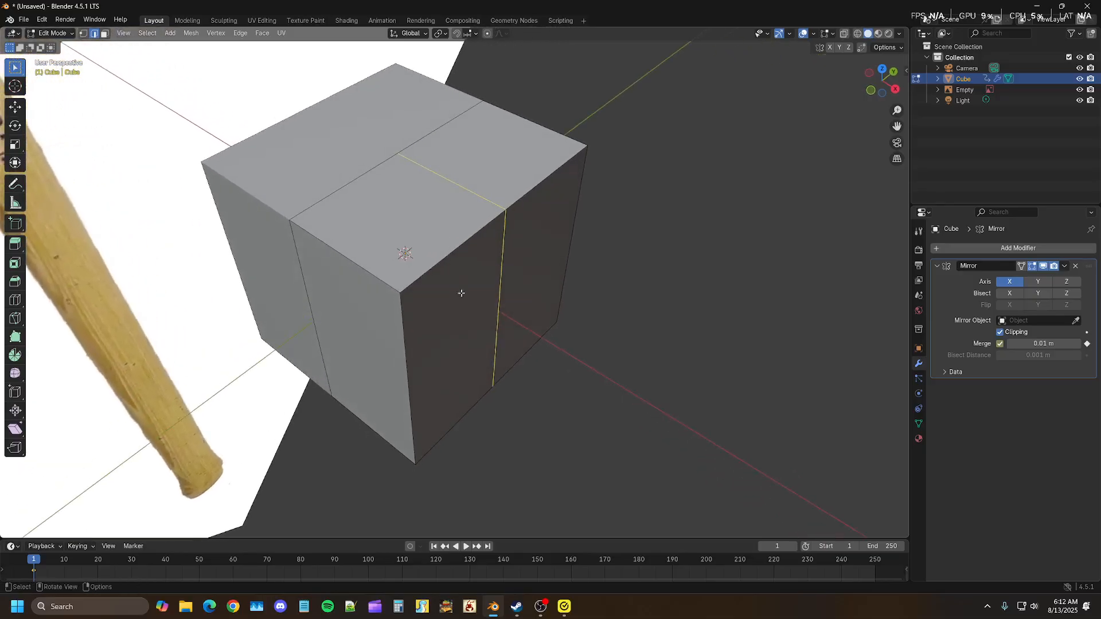
click(403, 344)
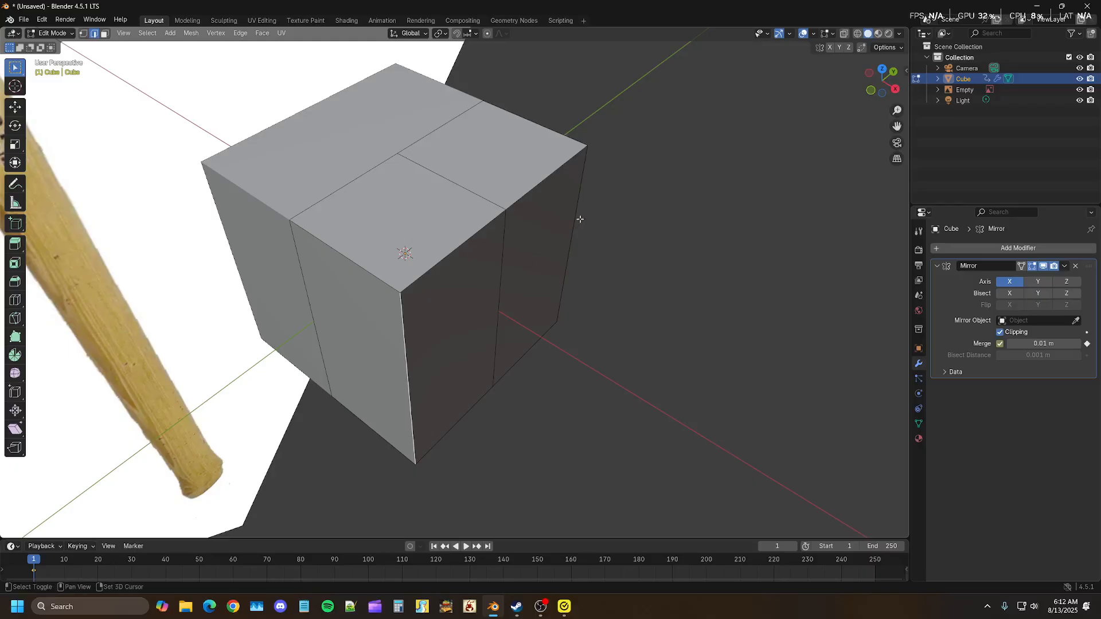
key(s)
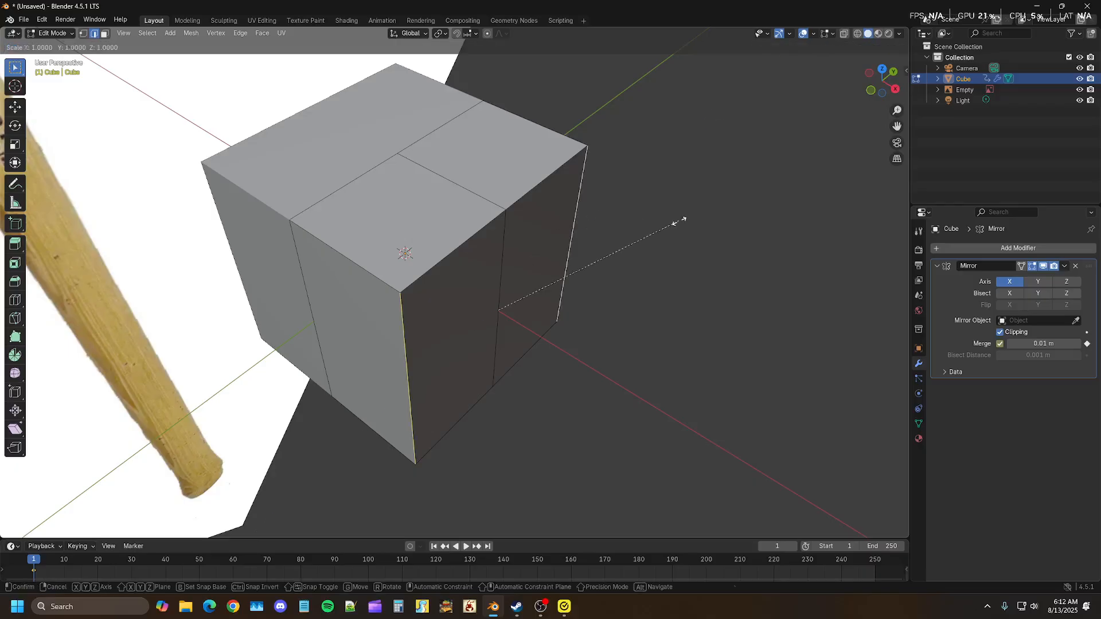
key(y)
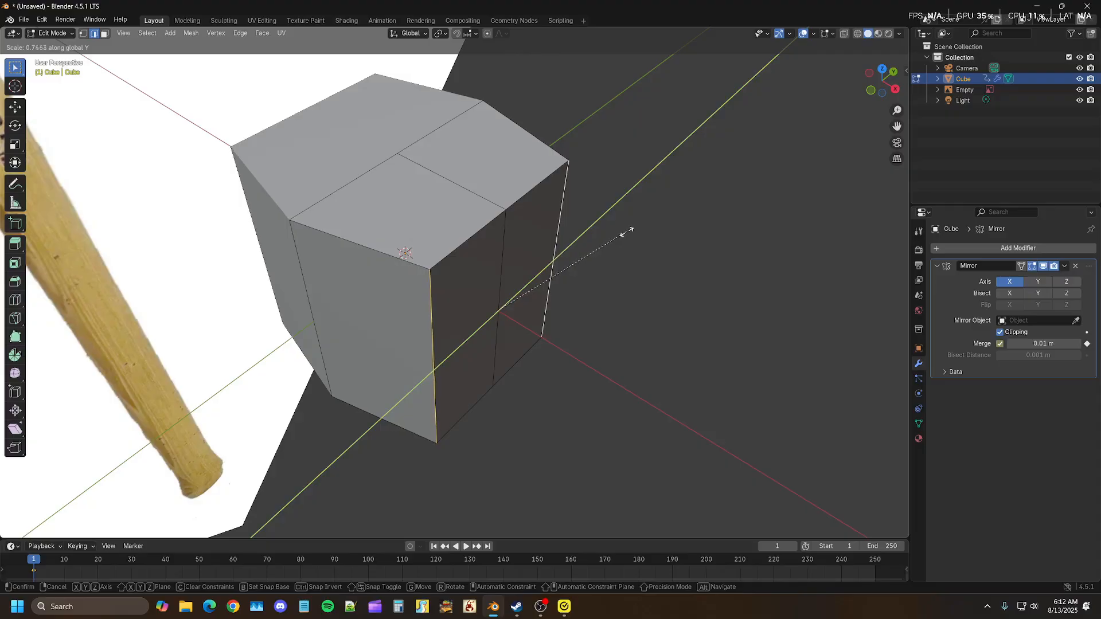
click(627, 232)
- Move the two selected corner edges inward along the X axis to give the cube an eight-sided cross-section
key(g)
key(x)
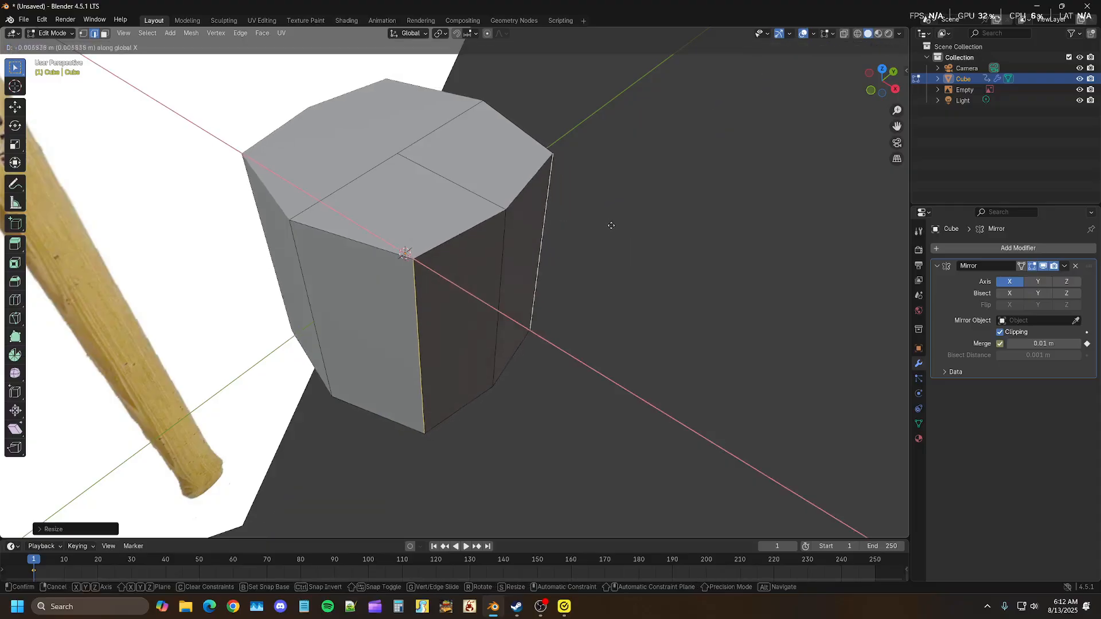
click(604, 221)
middle_drag(425, 302, 445, 344)
scroll(405, 366, up, 1)
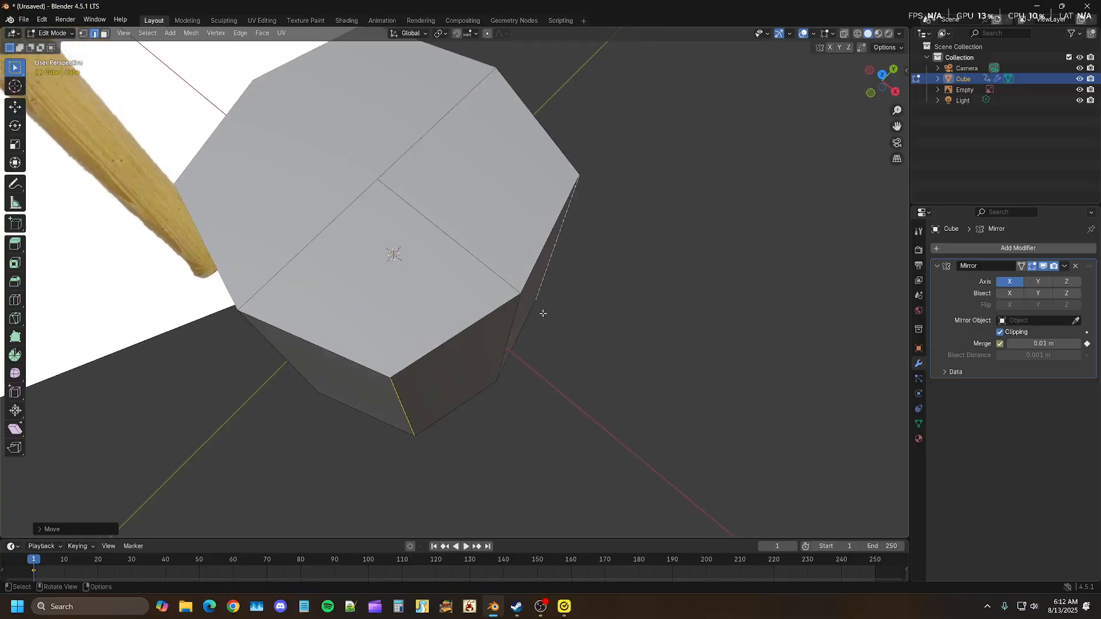
- Add the middle vertical edge to the selection and move all three edges inward along X to even out the octagonal shape
shift+click(515, 315)
key(g)
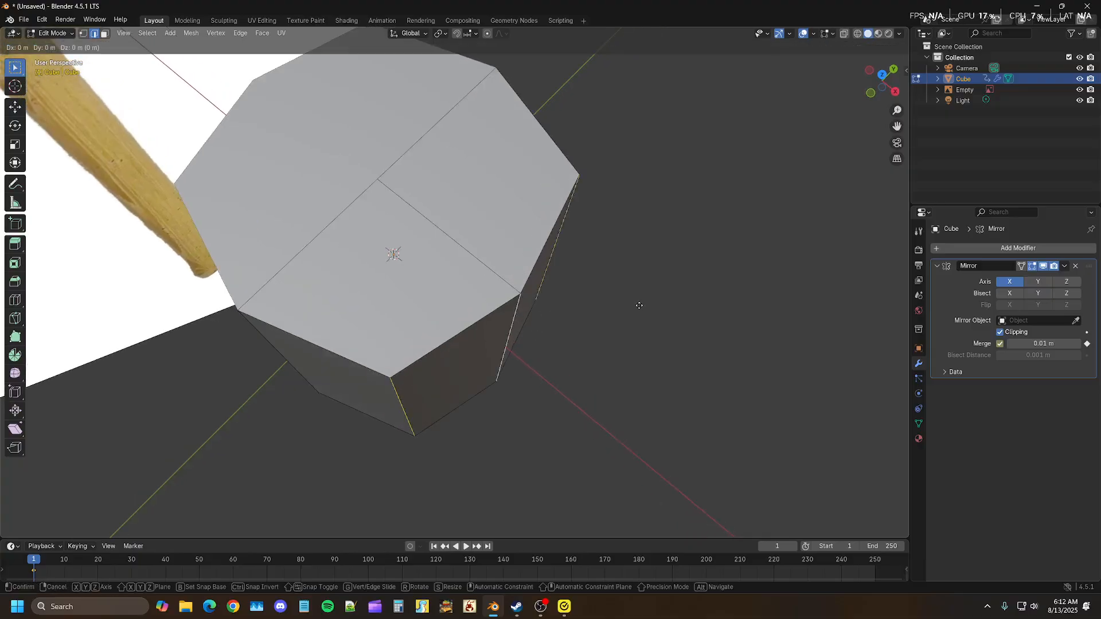
key(x)
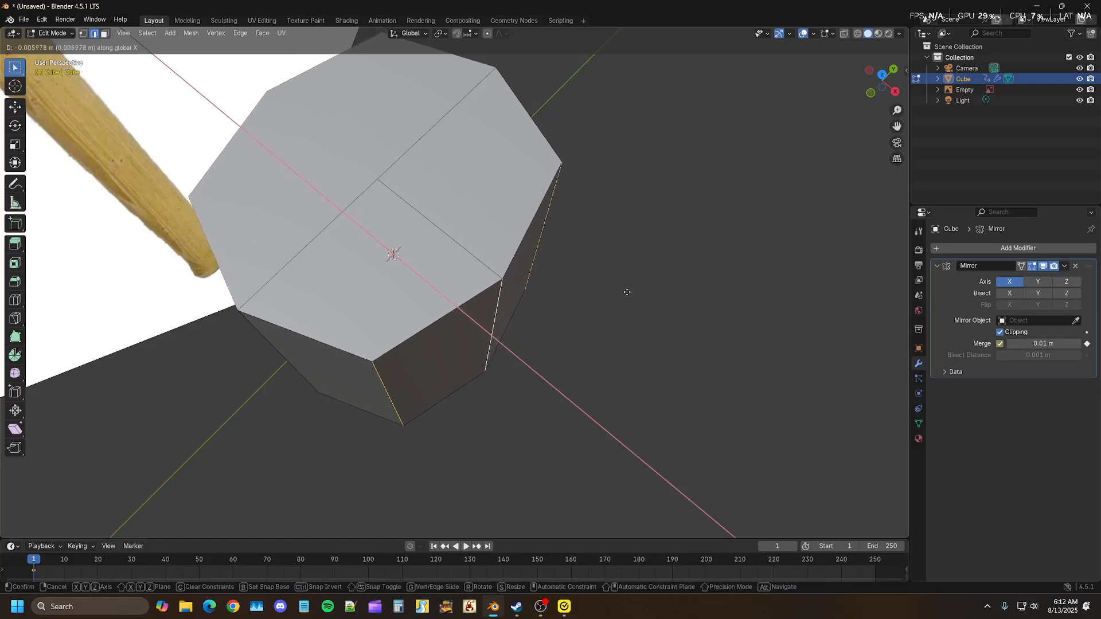
click(622, 287)
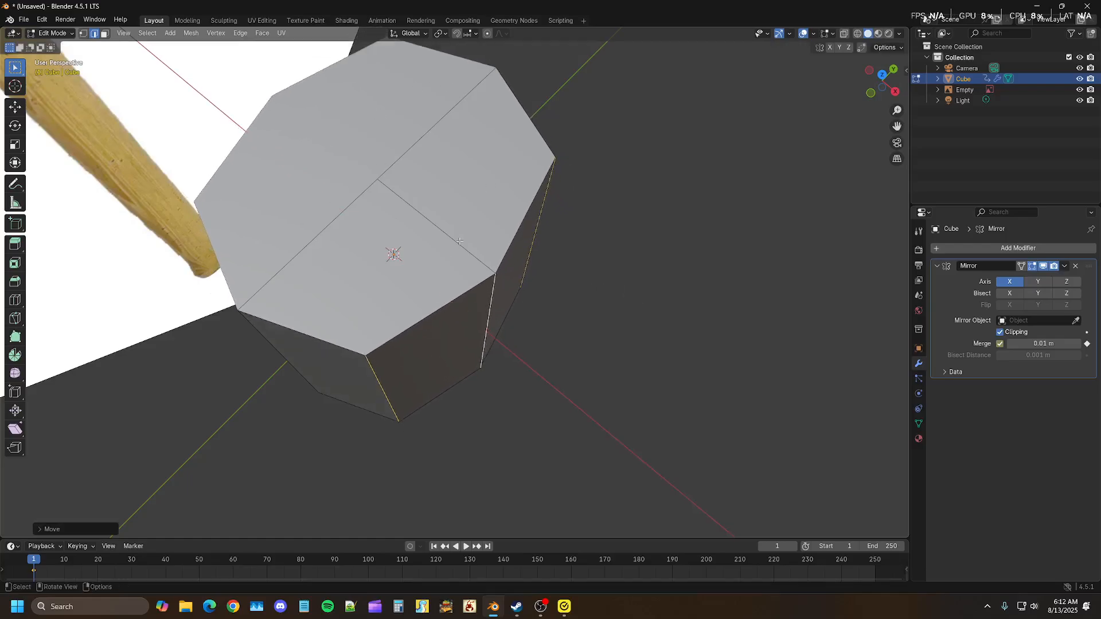
scroll(531, 333, down, 7)
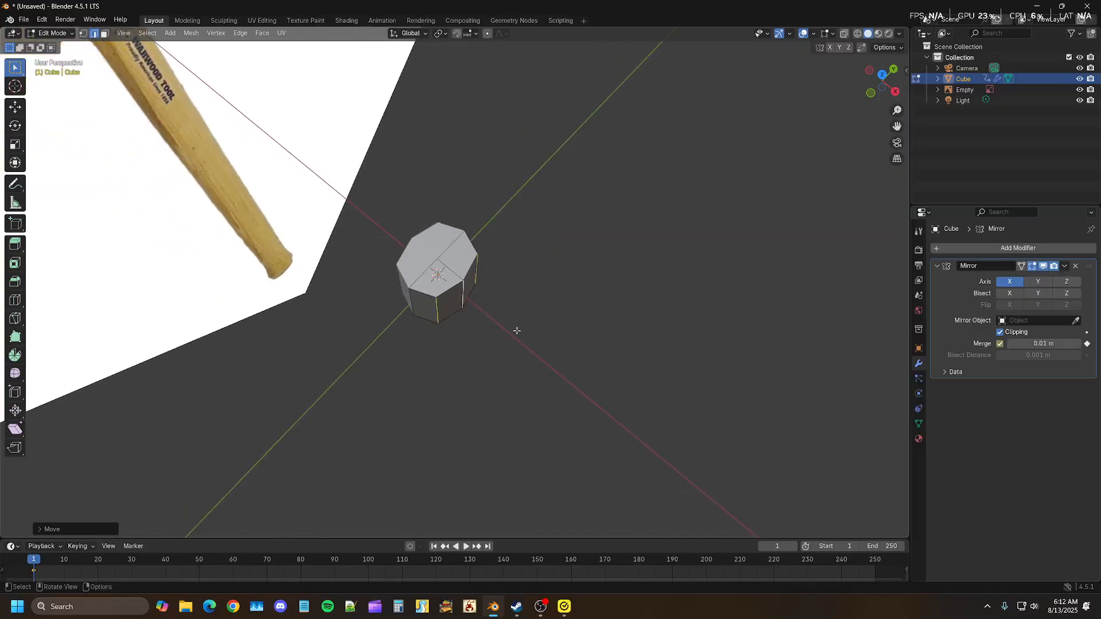
middle_drag(516, 331, 429, 259)
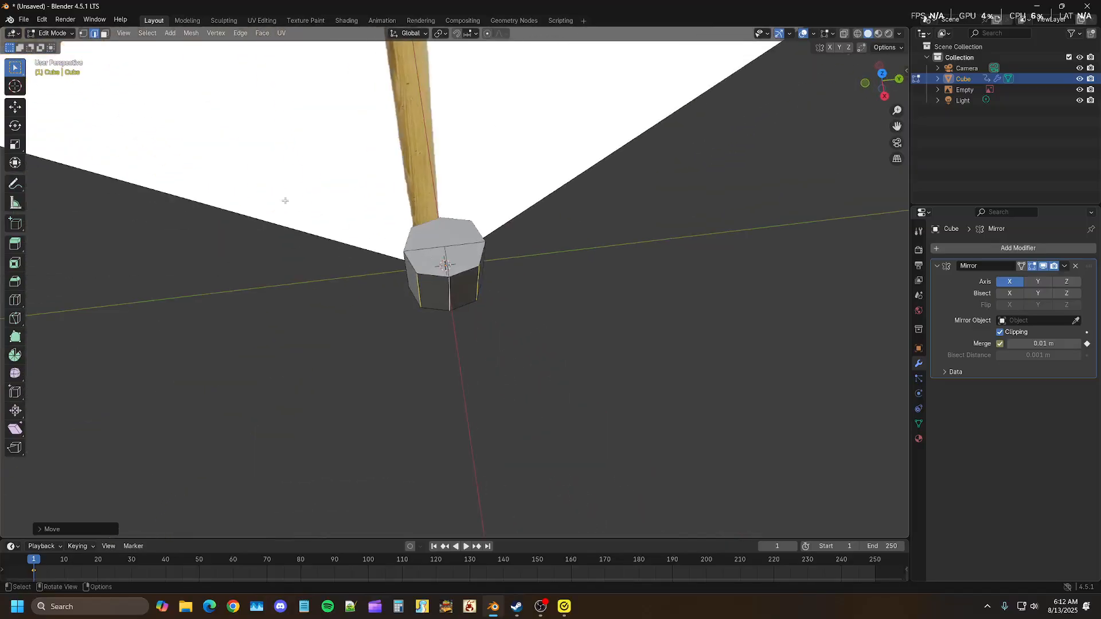
- Select the cube's top faces and move them up along Z about 0.35 m to where the reference handle starts widening
key(3)
click(435, 254)
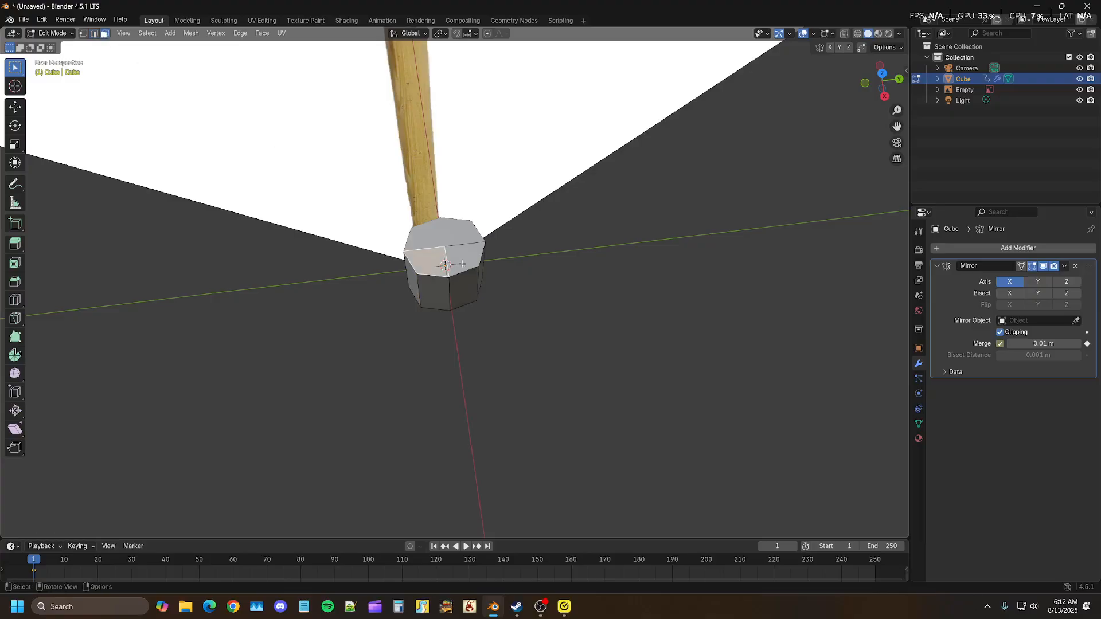
shift+click(464, 256)
key(KP_3)
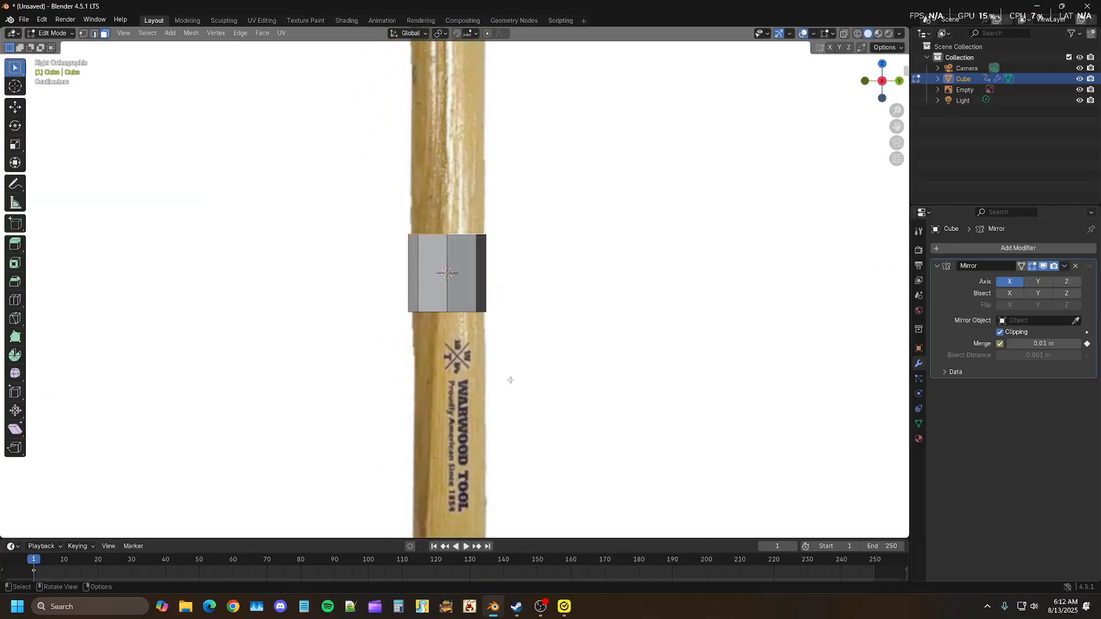
scroll(505, 373, down, 7)
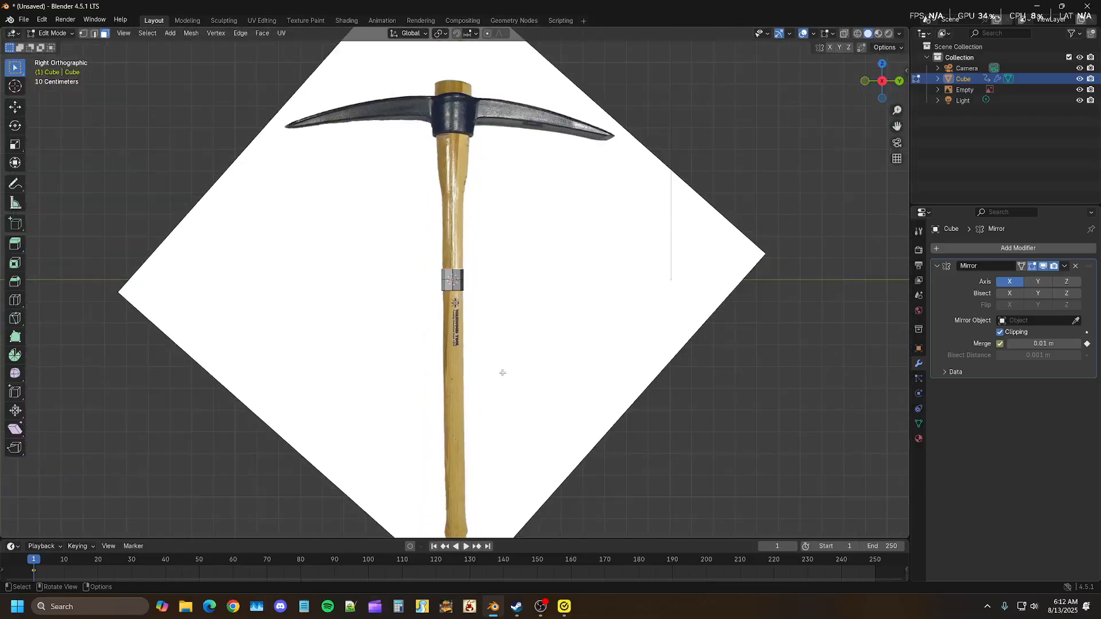
key(g)
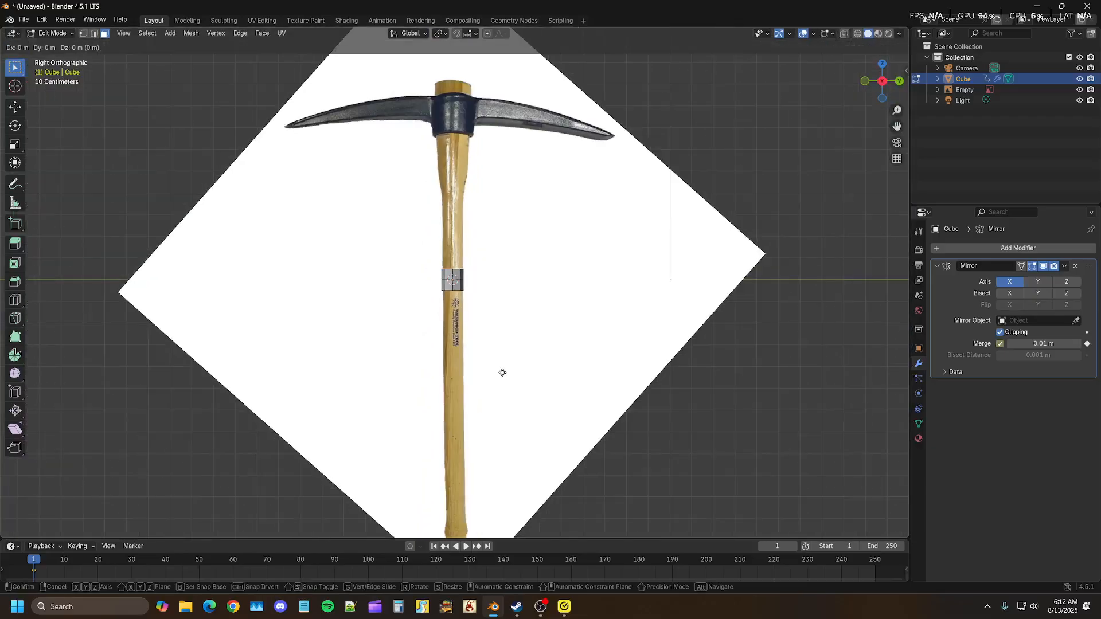
key(z)
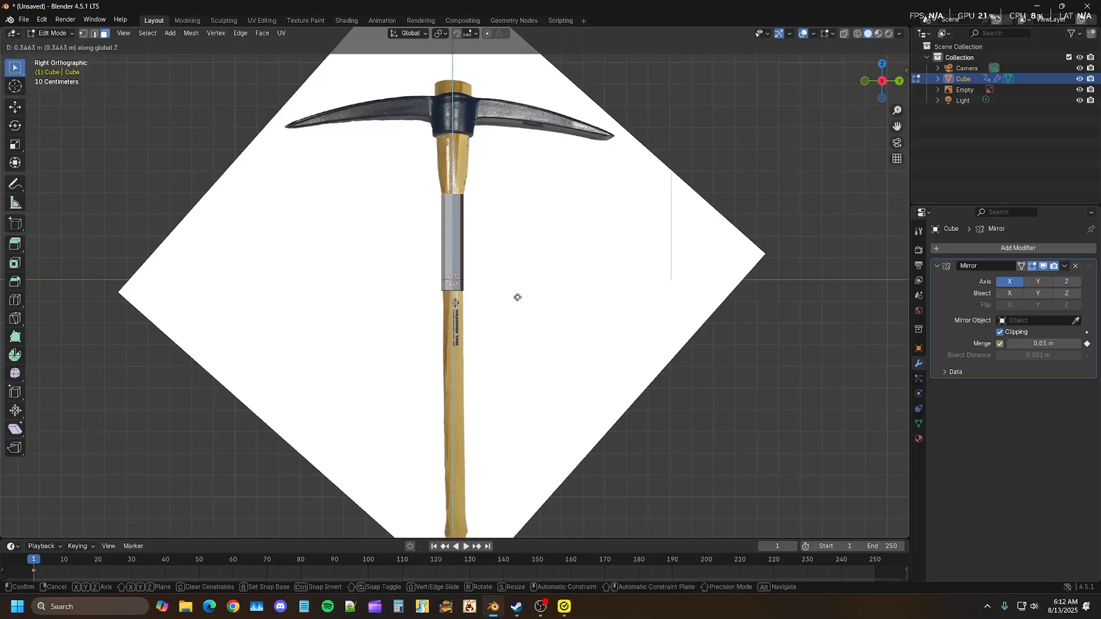
click(519, 300)
- Select the cube's bottom faces and move them down along Z to just above the rounded end of the reference handle
mouse_move(489, 319)
middle_down()
mouse_move(497, 308)
mouse_move(476, 307)
middle_up()
scroll(462, 306, up, 3)
click(443, 299)
shift+click(460, 300)
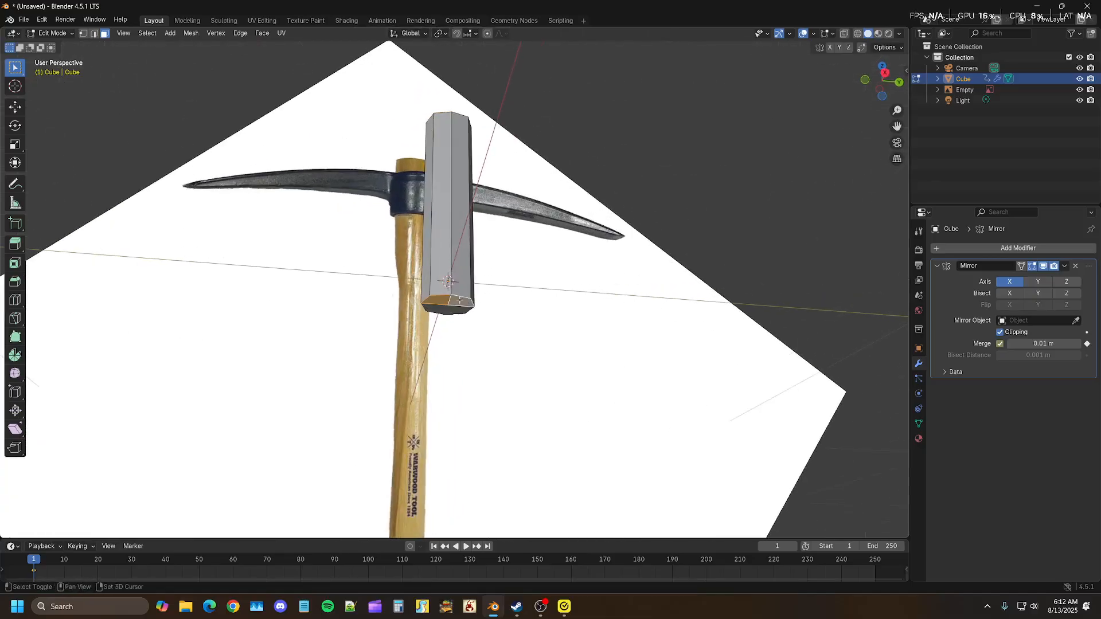
scroll(497, 303, down, 3)
key(KP_3)
scroll(497, 304, down, 5)
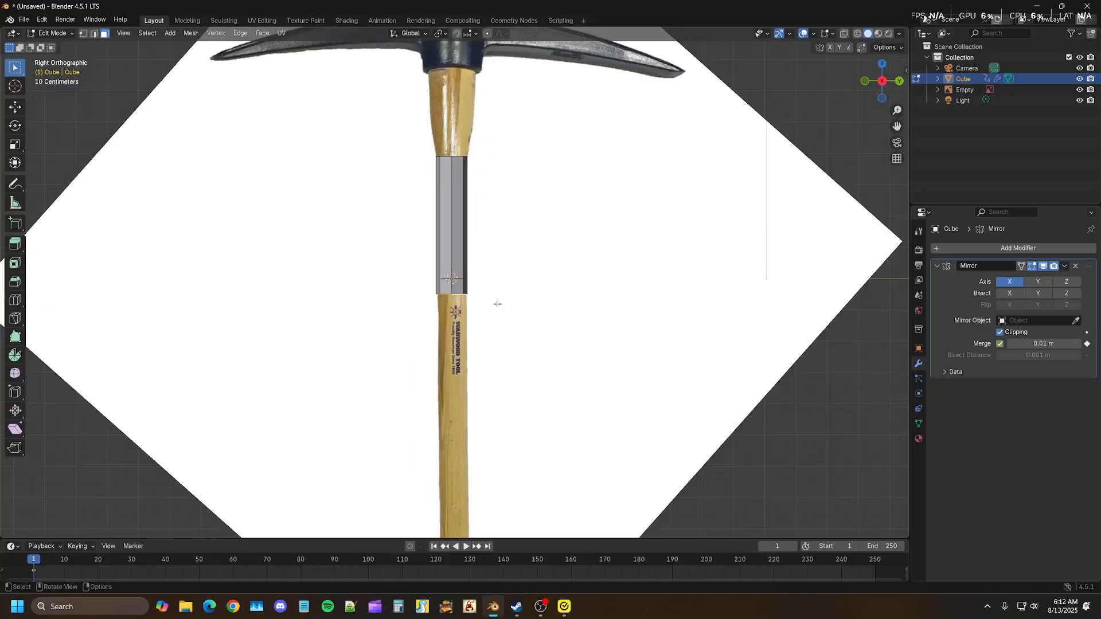
key(g)
key(z)
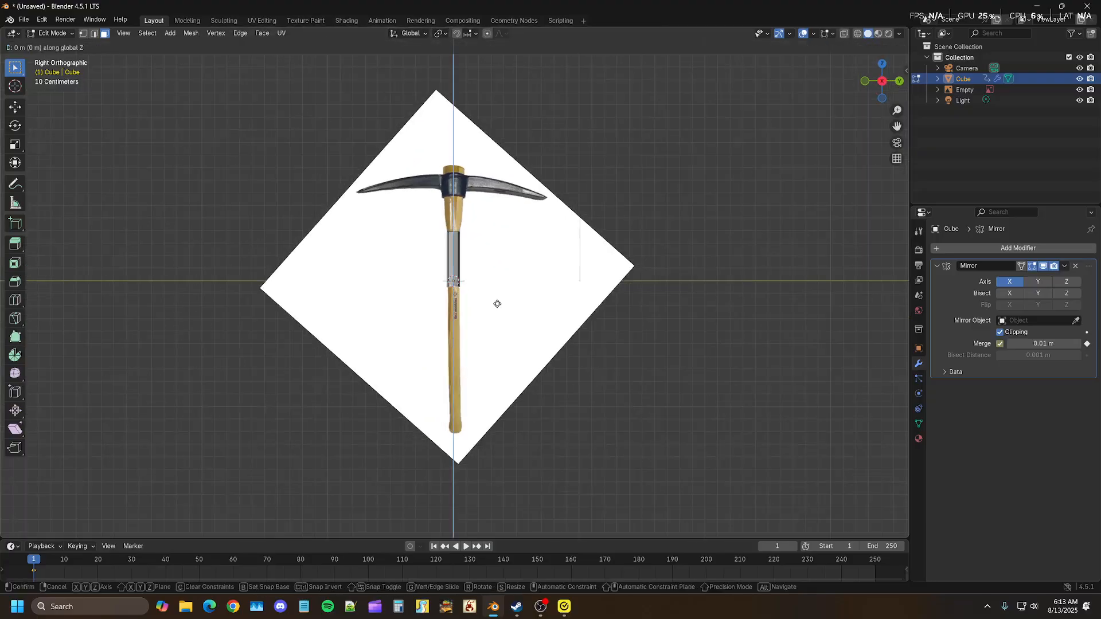
click(509, 439)
scroll(480, 349, up, 4)
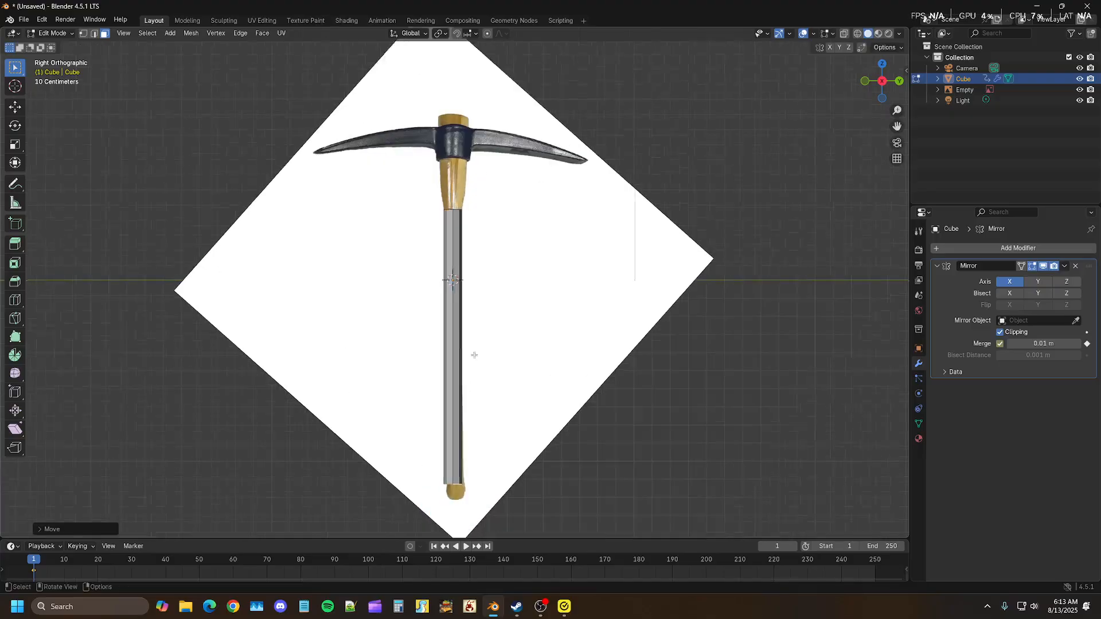
scroll(479, 349, down, 2)
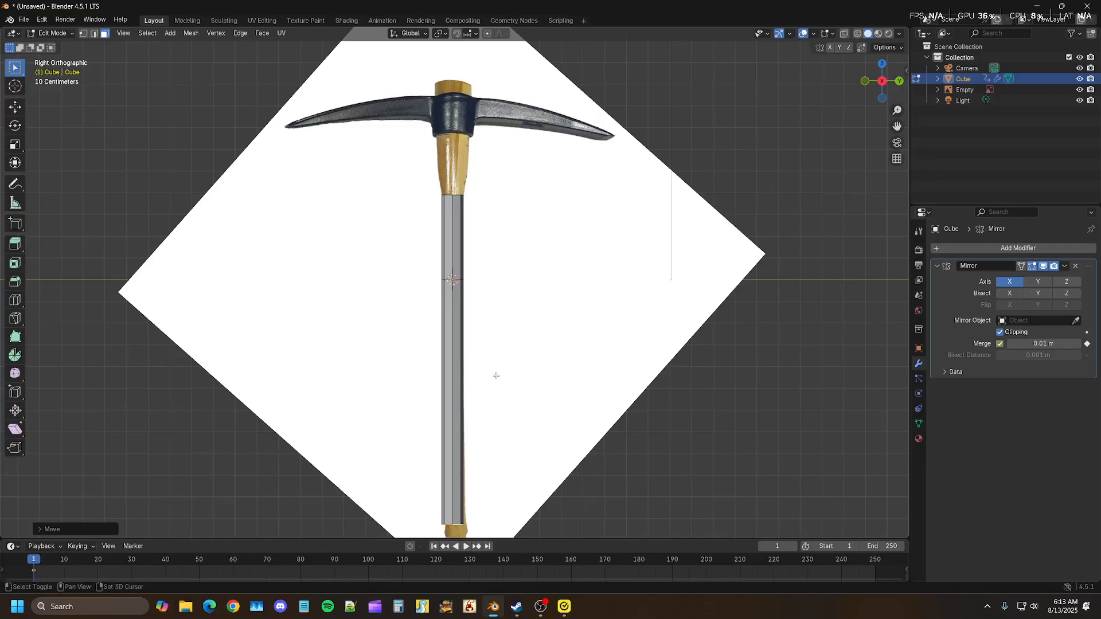
- In Object Mode, rotate the reference image by about 0.38° to line its handle up with the mesh
key(Tab)
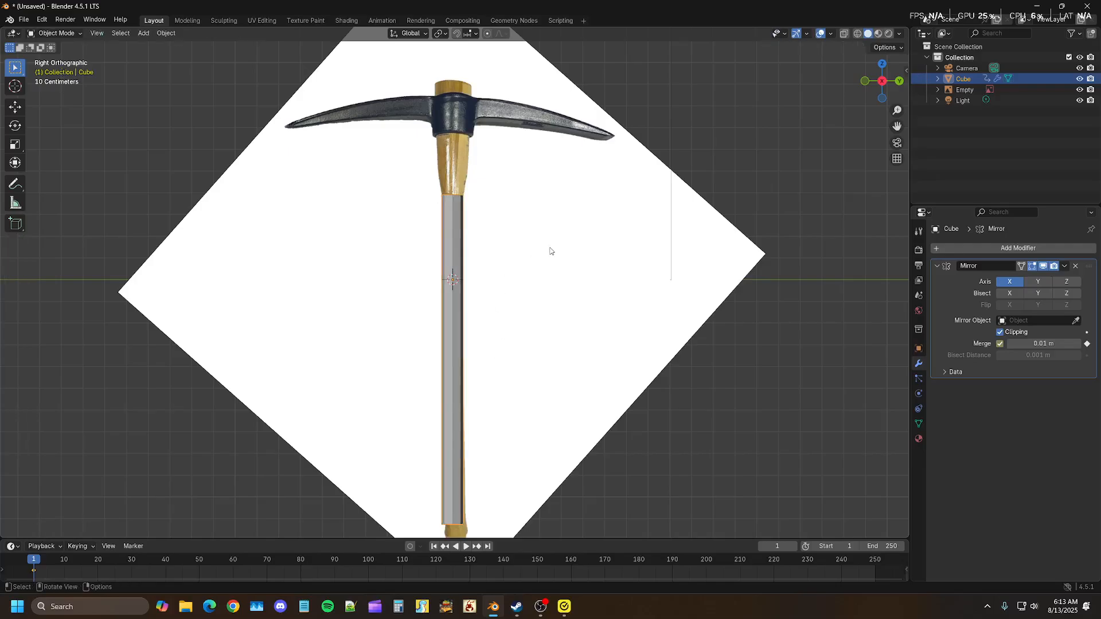
click(551, 249)
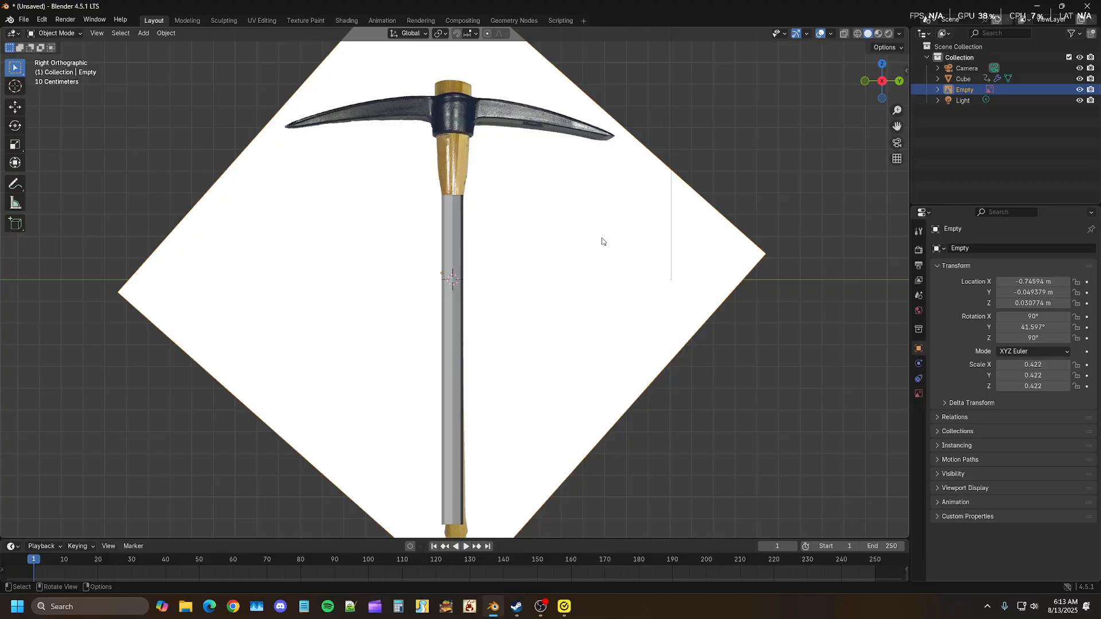
key(r)
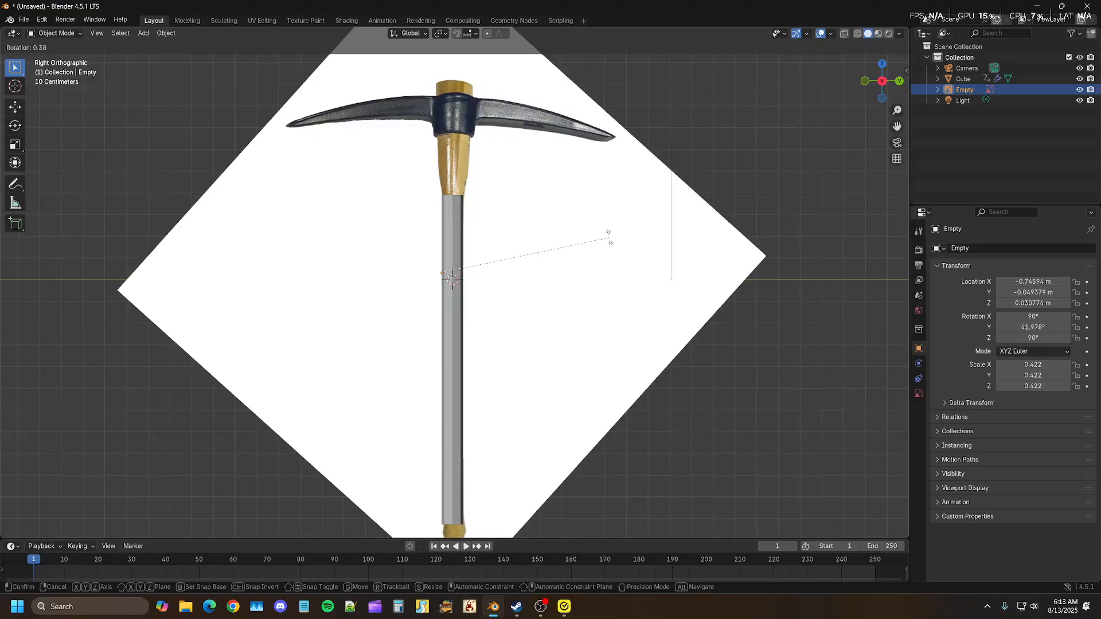
click(608, 237)
- Return to editing the handle mesh and extrude its top faces a short way up into the widening section
shift+middle_drag(508, 235, 478, 195)
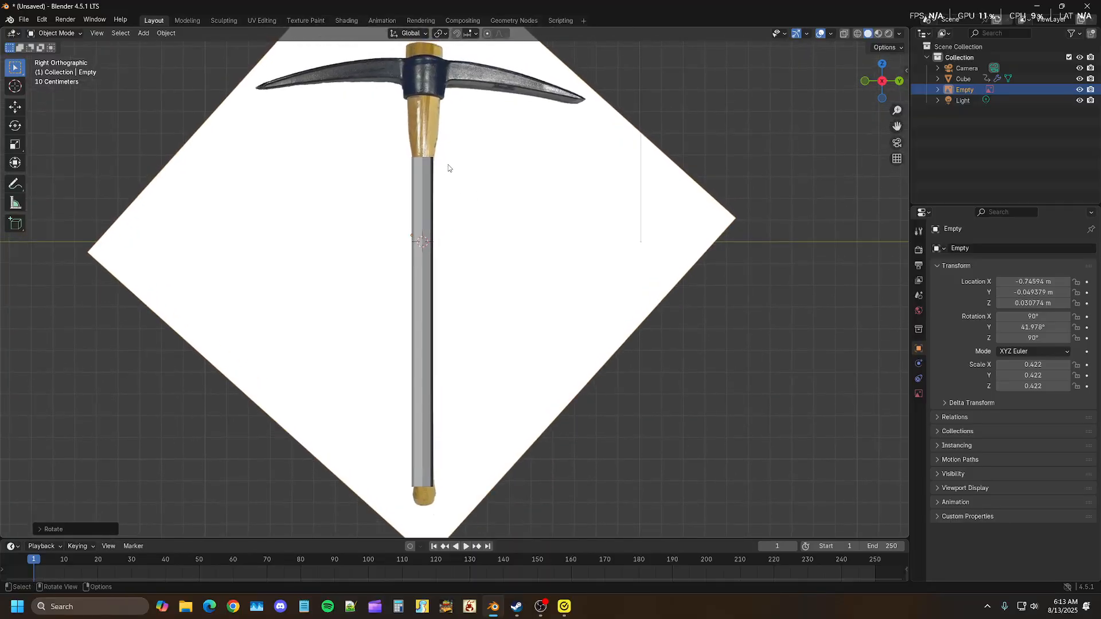
scroll(453, 149, up, 5)
shift+middle_drag(460, 150, 518, 426)
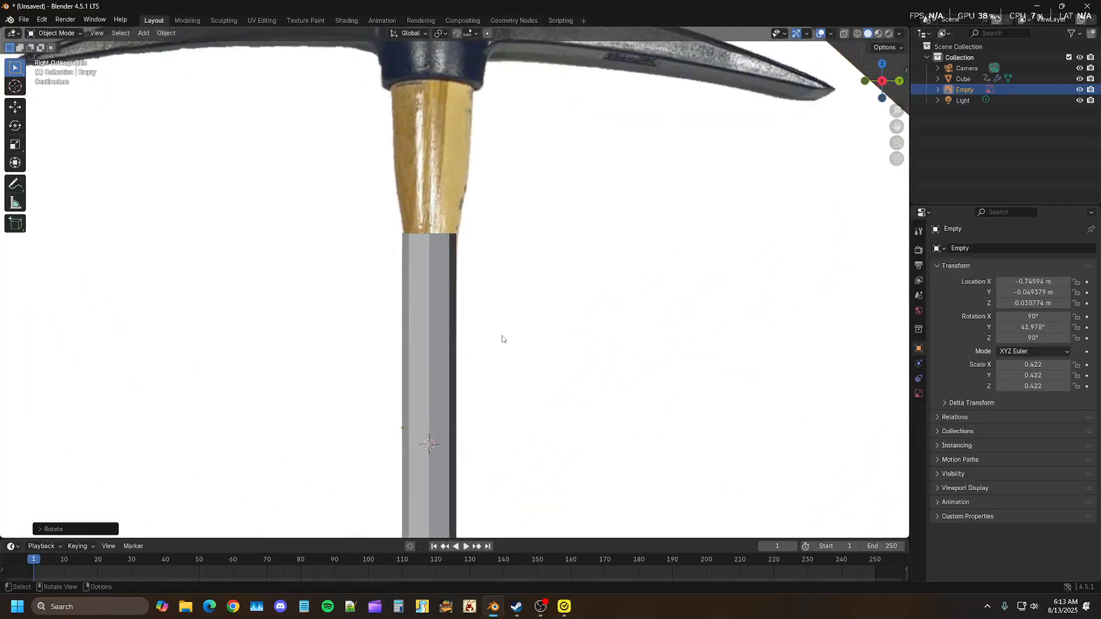
scroll(501, 330, up, 3)
shift+middle_drag(490, 248, 508, 330)
click(427, 303)
key(Tab)
click(441, 335)
shift+click(400, 336)
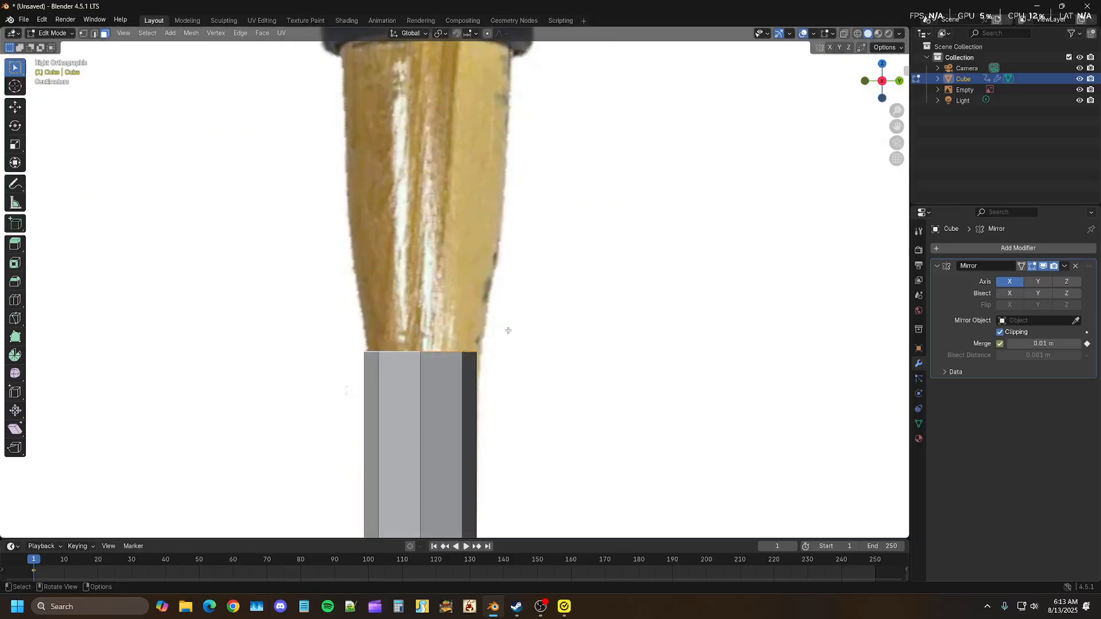
key(e)
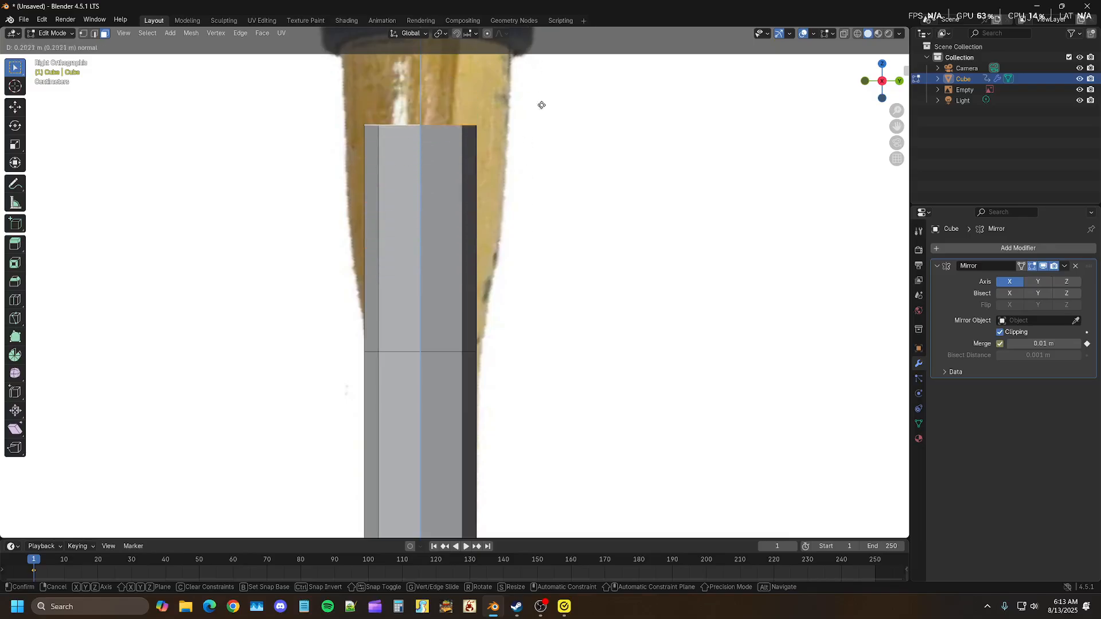
click(550, 234)
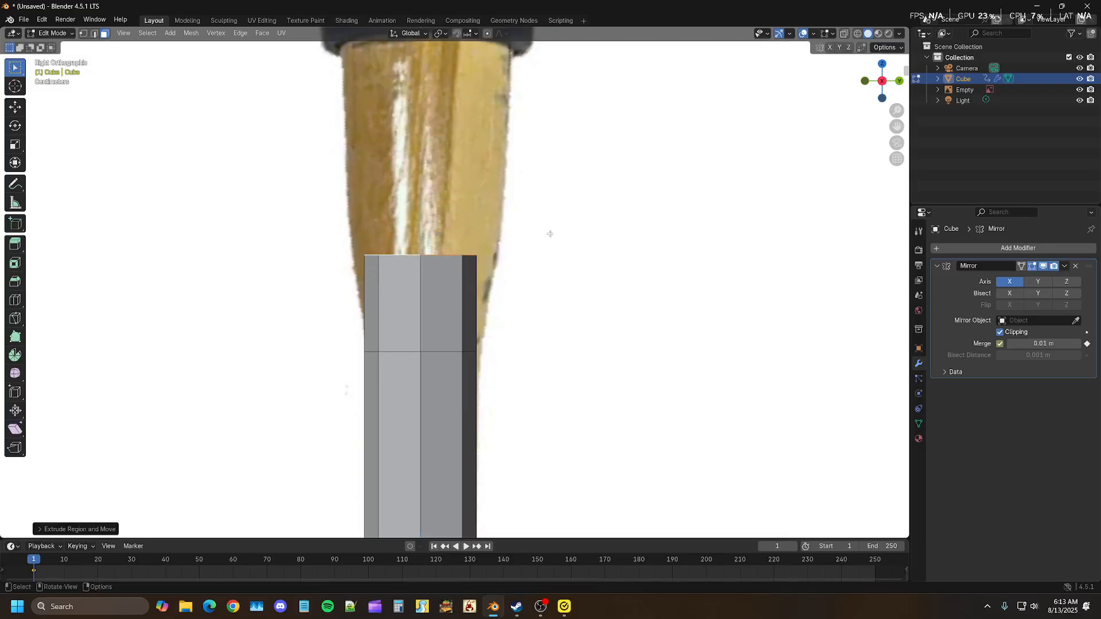
- Scale the extruded top faces to about 1.23 to follow the handle's flare
key(s)
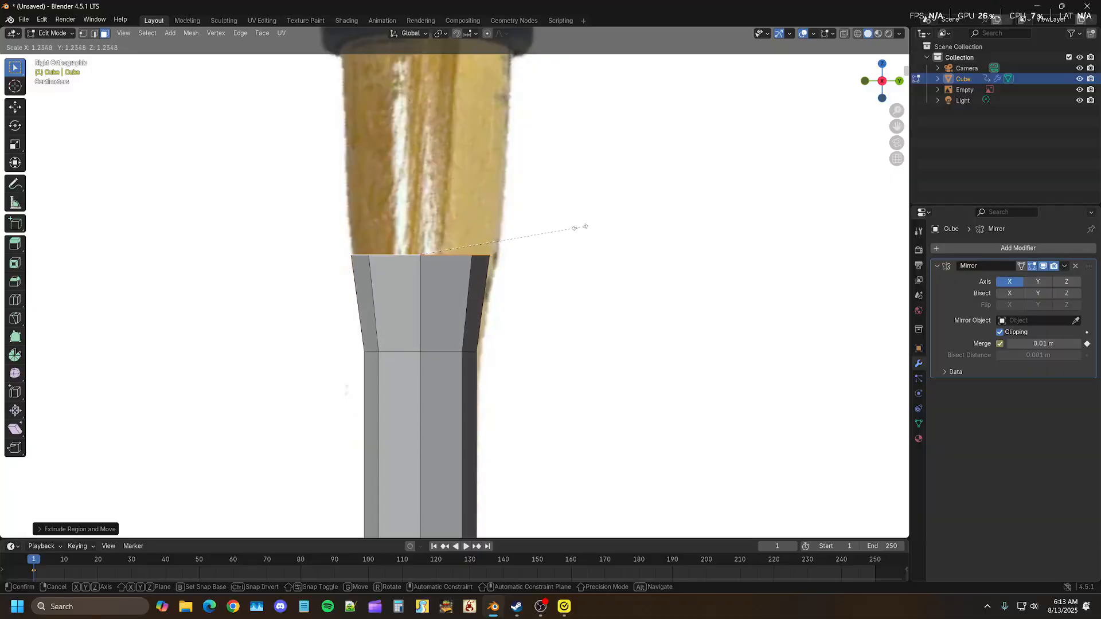
click(577, 227)
middle_drag(533, 279, 583, 375)
key(KP_3)
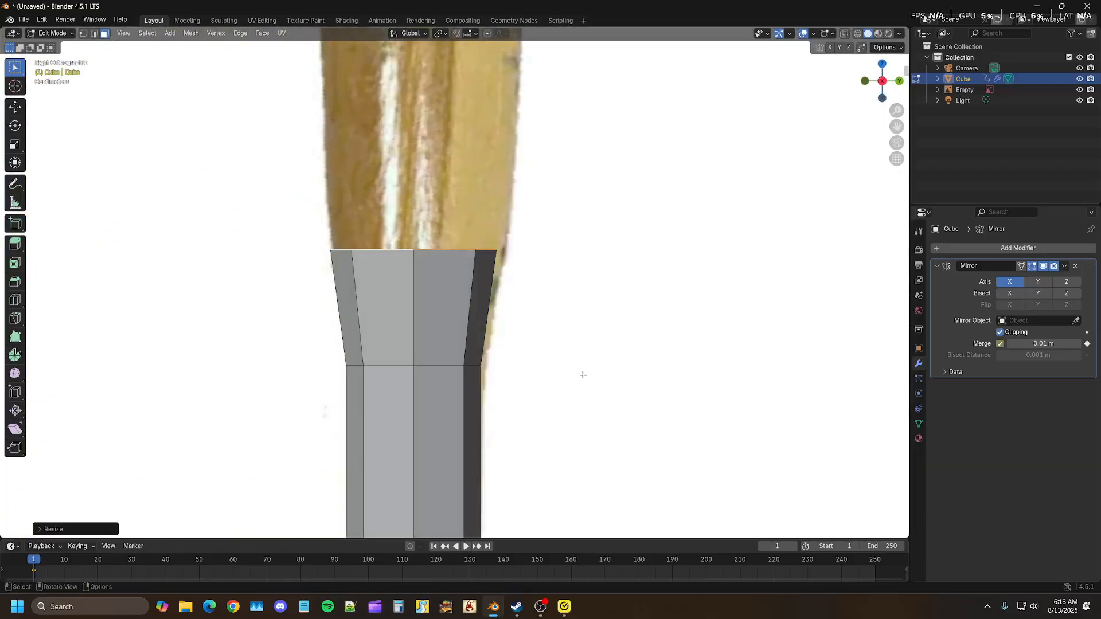
scroll(582, 375, down, 1)
scroll(583, 375, down, 1)
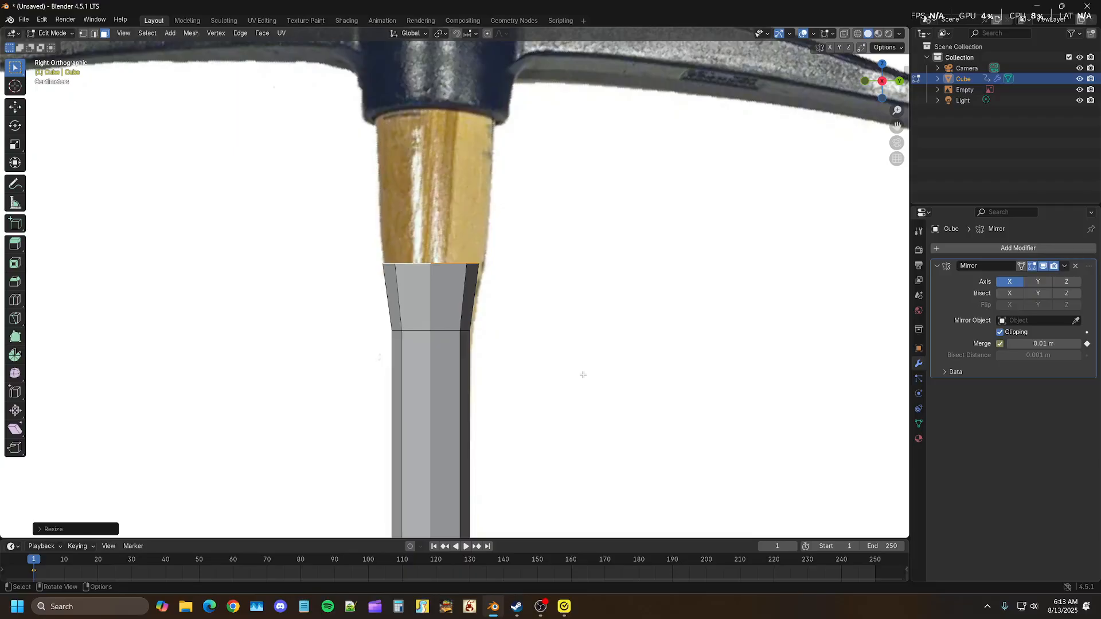
- Extrude the top faces about 0.2 m up to the base of the metal head and scale them to about 1.12
key(e)
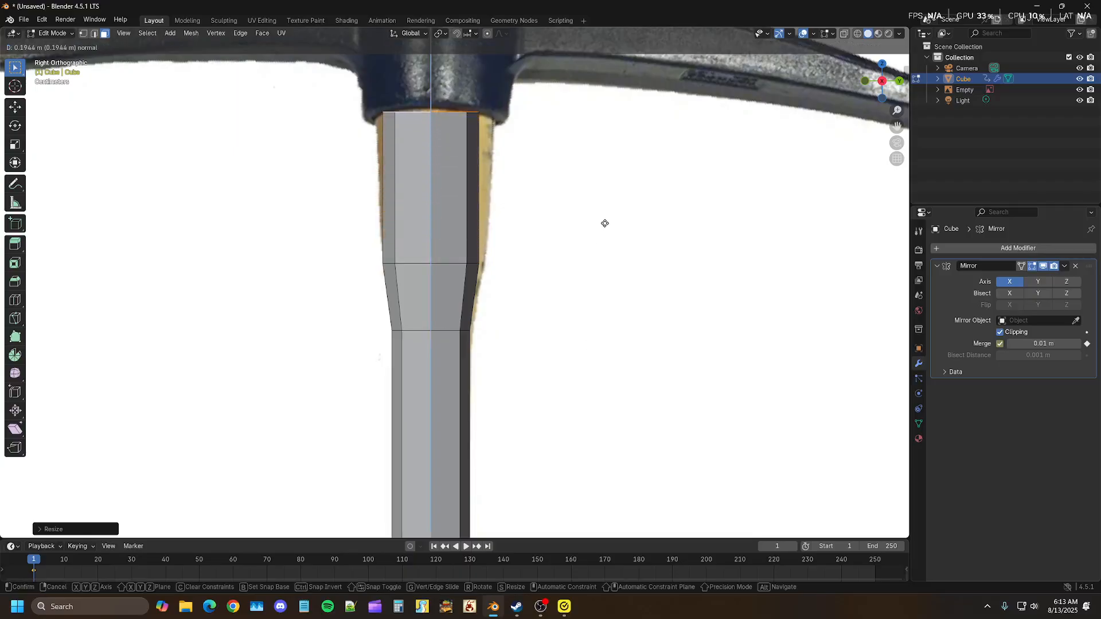
click(604, 221)
key(s)
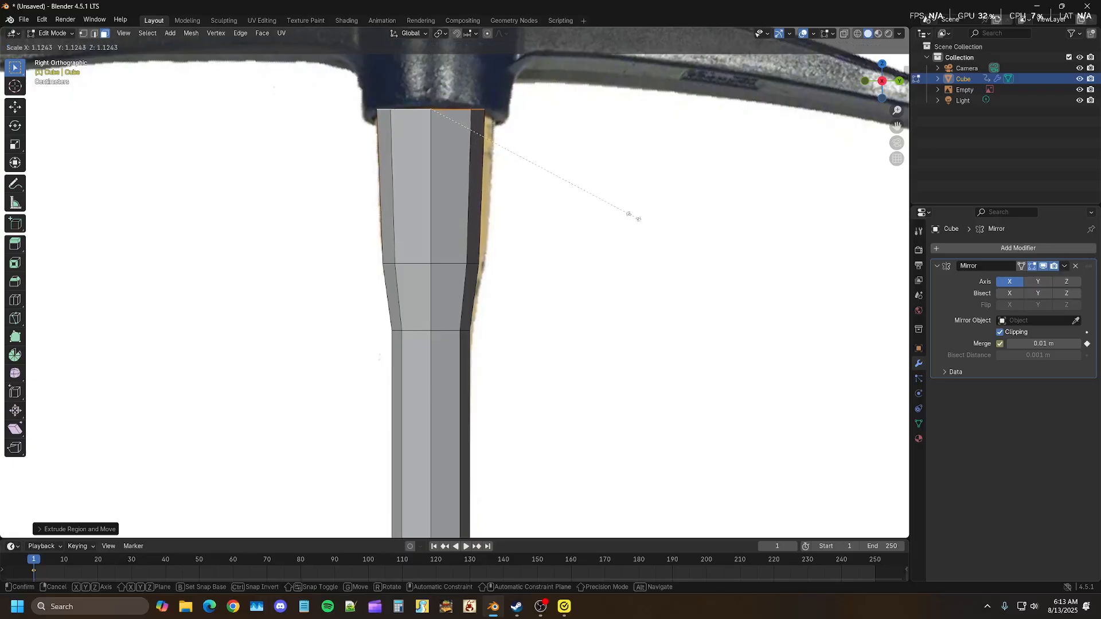
click(625, 219)
shift+middle_drag(570, 180, 571, 322)
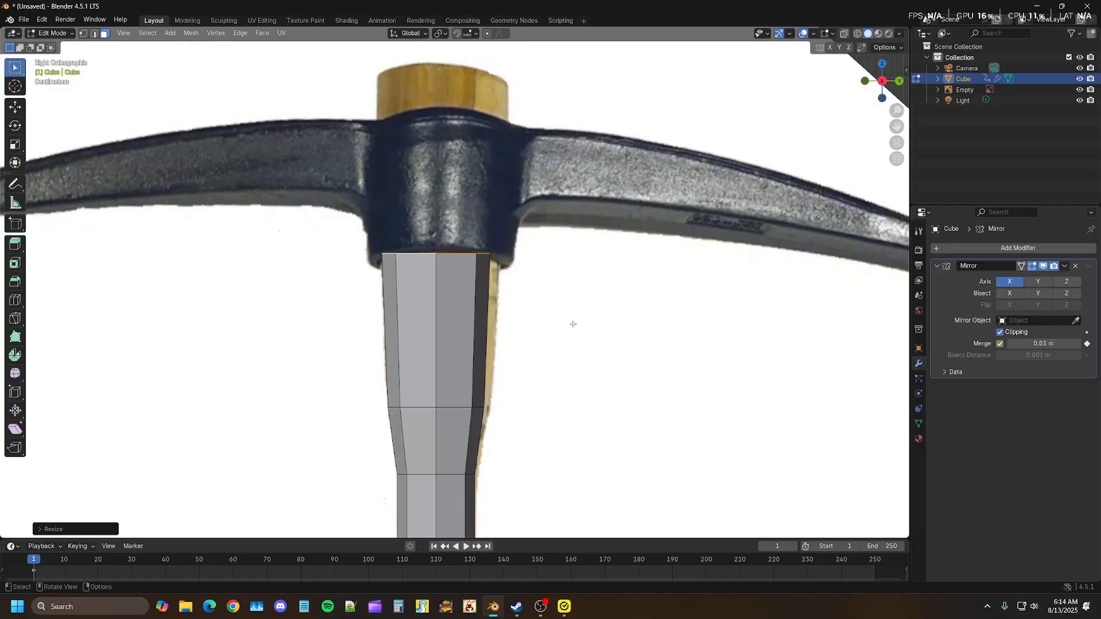
- Extrude the top faces to the handle's upper end and add a loop cut level with the metal head's upper edge
key(e)
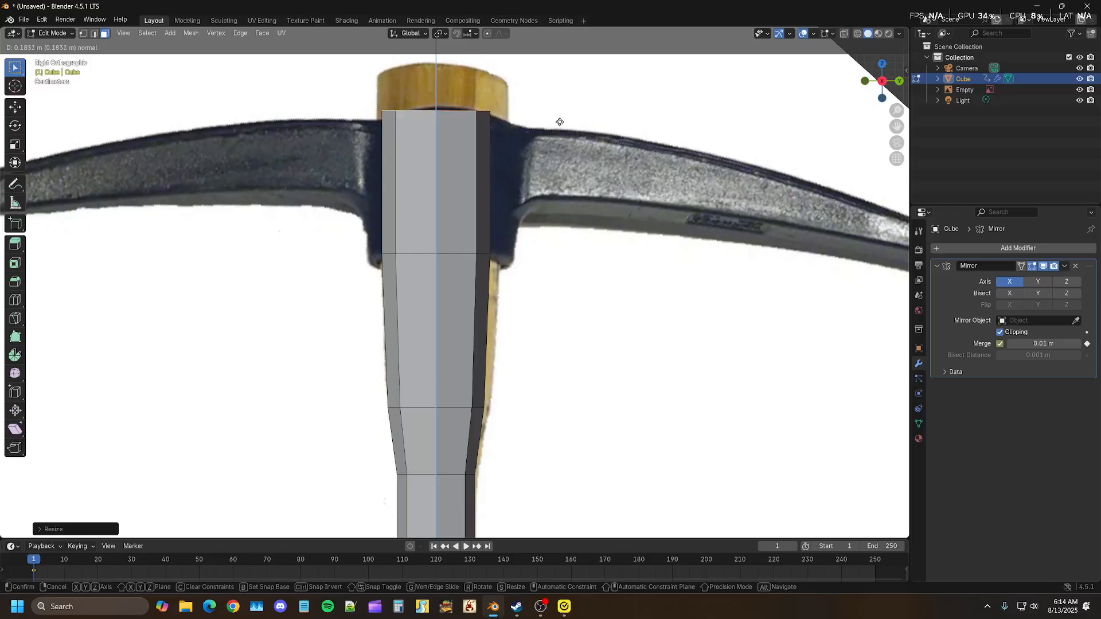
click(560, 81)
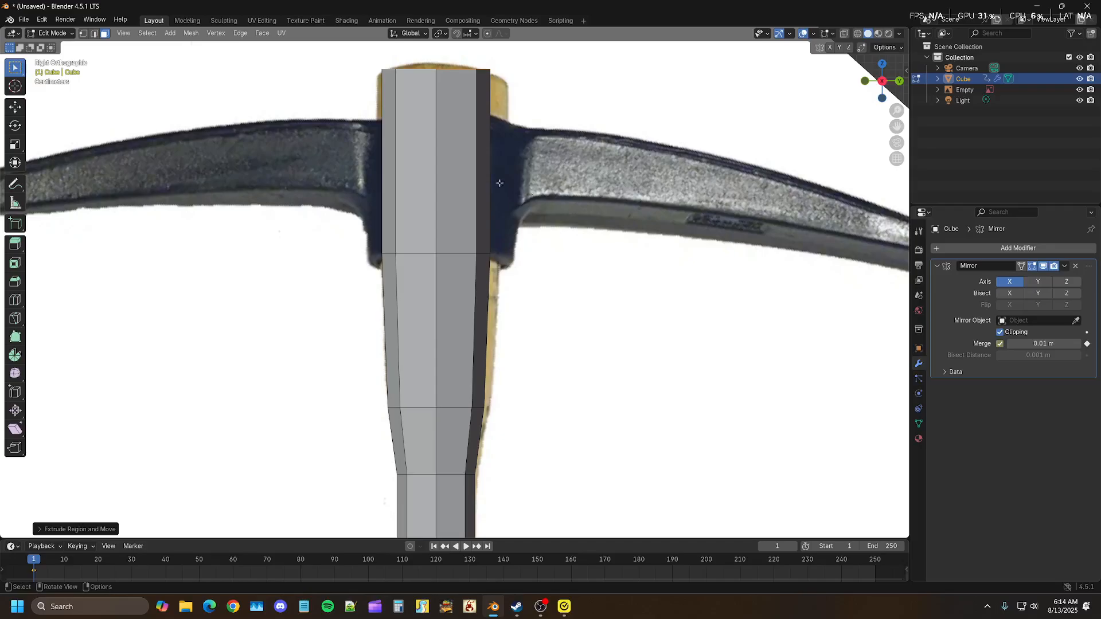
key(ctrl+r)
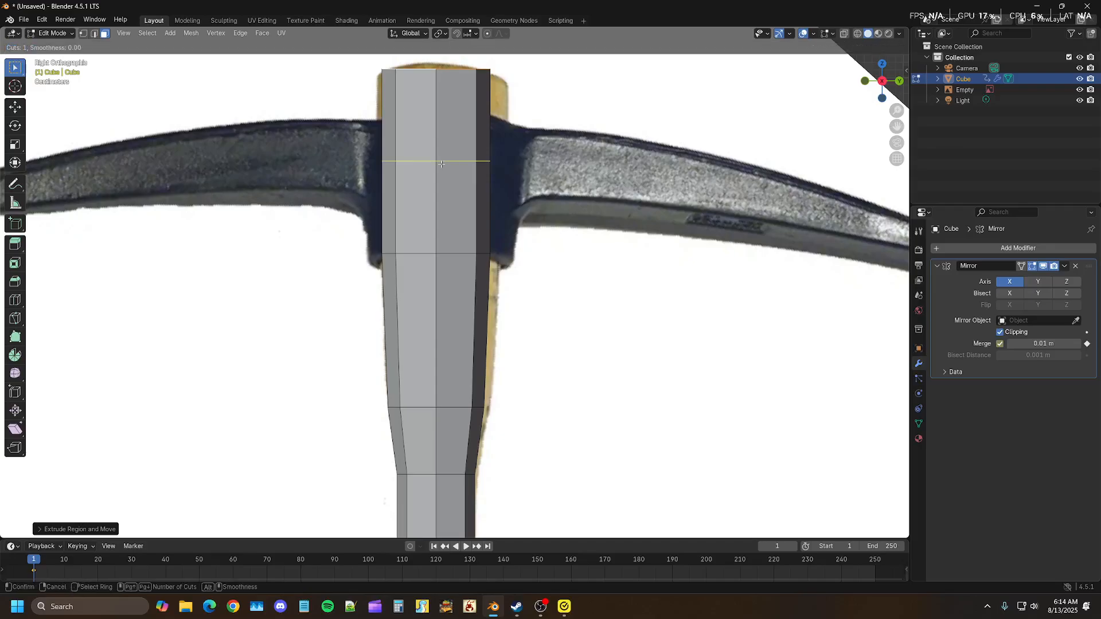
click(447, 178)
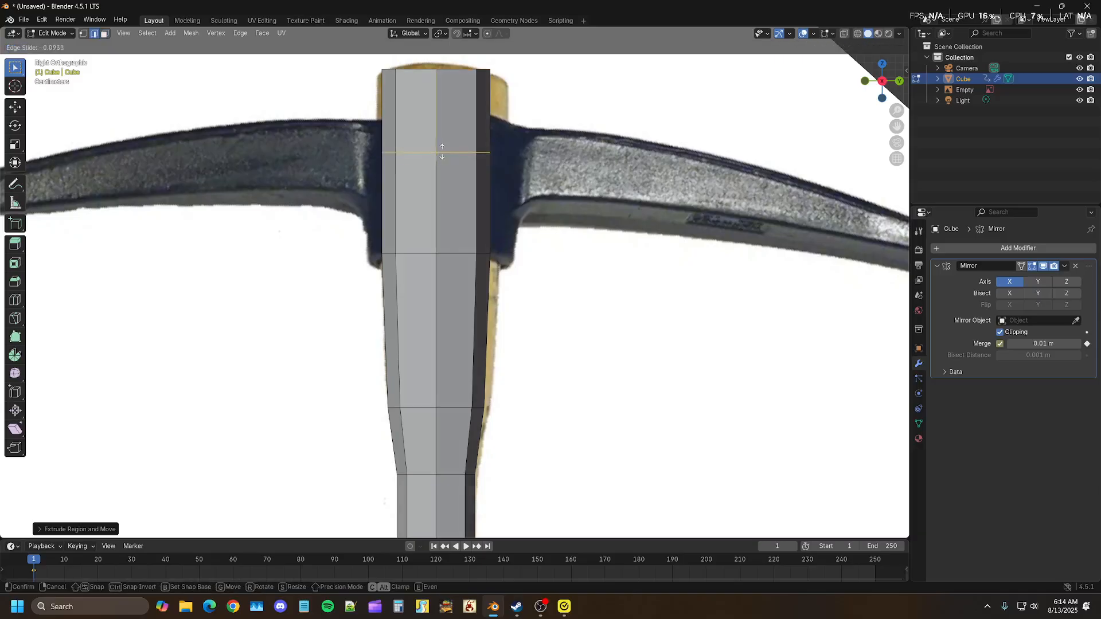
click(450, 121)
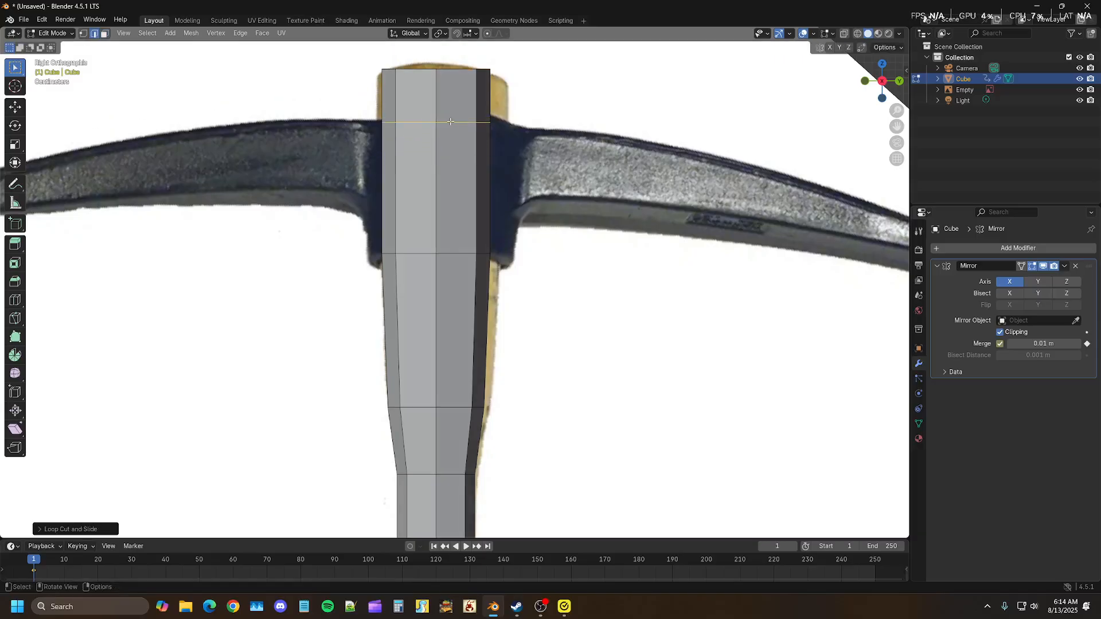
- Try scaling the band of handle faces level with the metal head to about 1.06 and undo that scaling
click(469, 194)
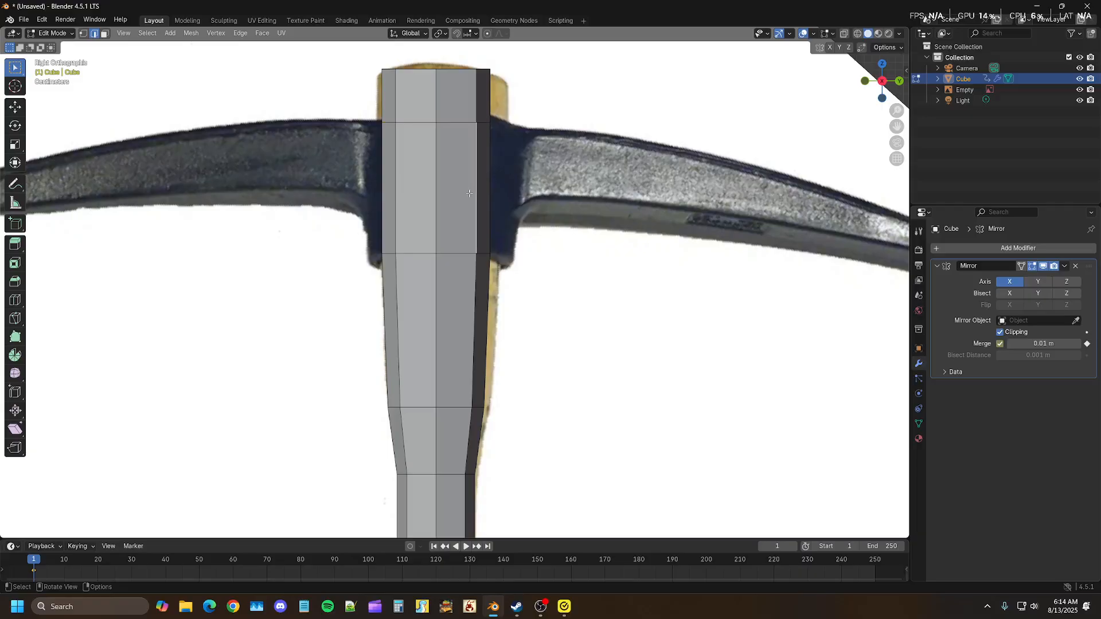
ctrl+click(456, 191)
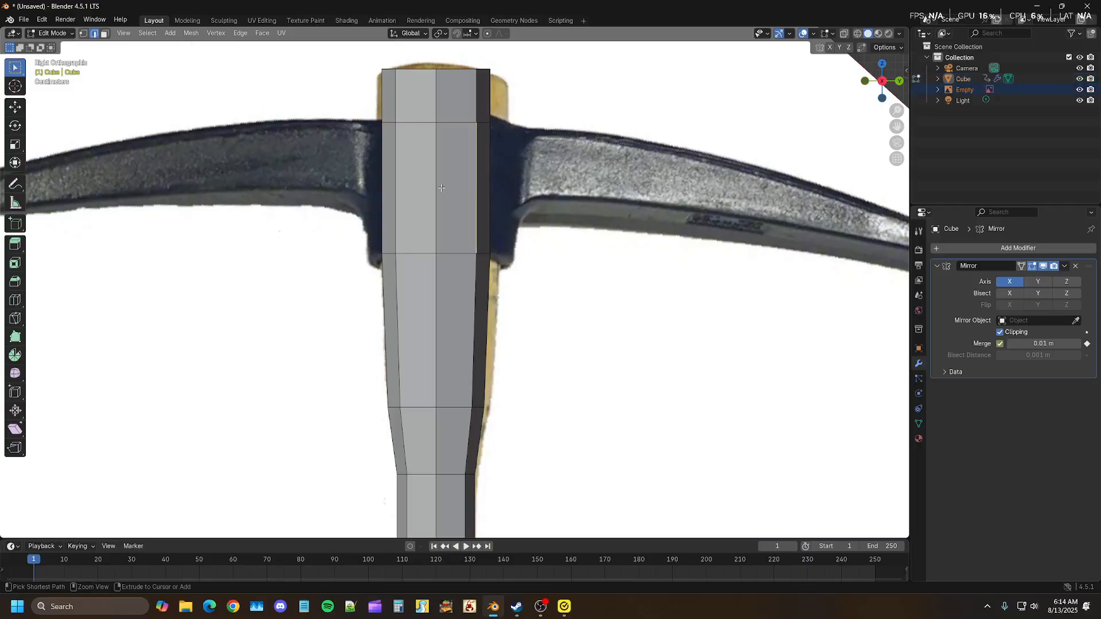
ctrl+click(441, 188)
ctrl+click(390, 183)
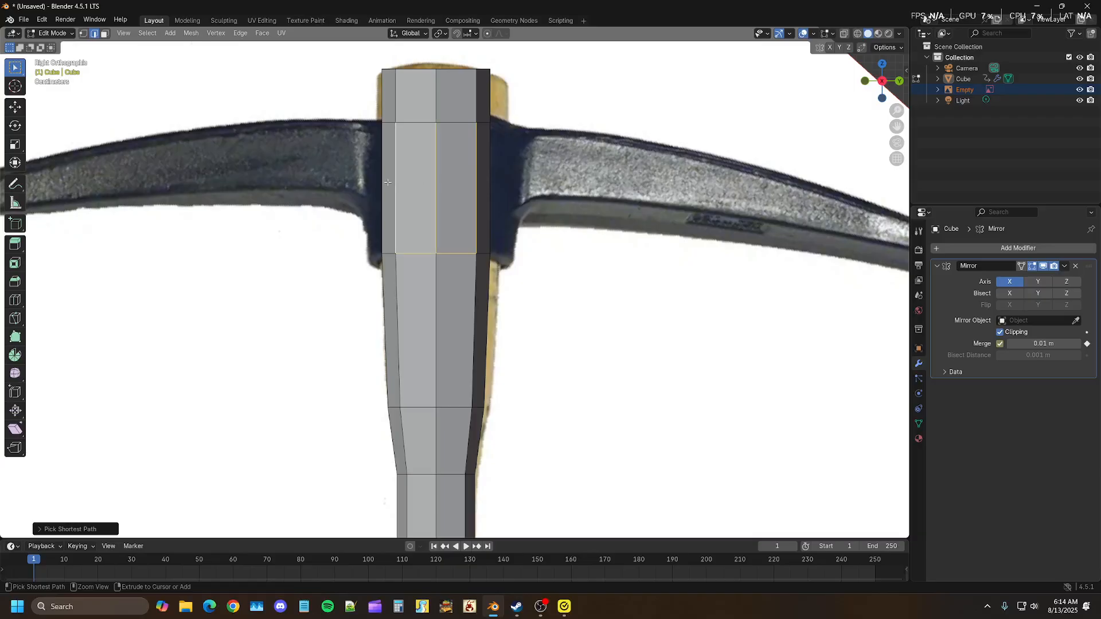
ctrl+click(384, 179)
middle_drag(427, 187, 382, 192)
ctrl+click(487, 178)
middle_drag(487, 178, 382, 160)
ctrl+click(470, 180)
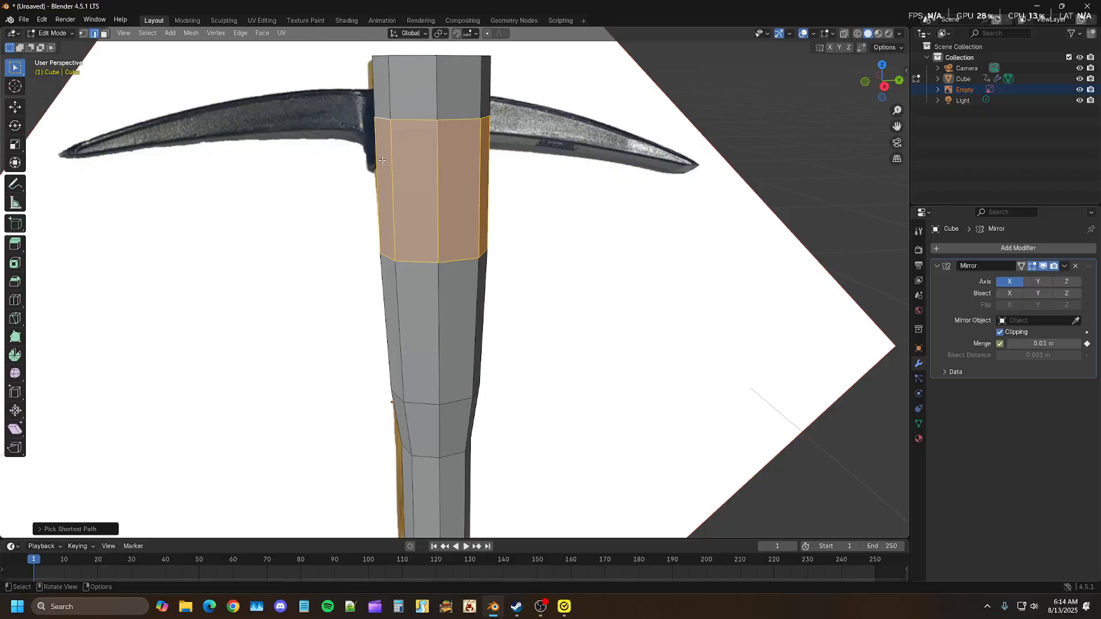
key(KP_3)
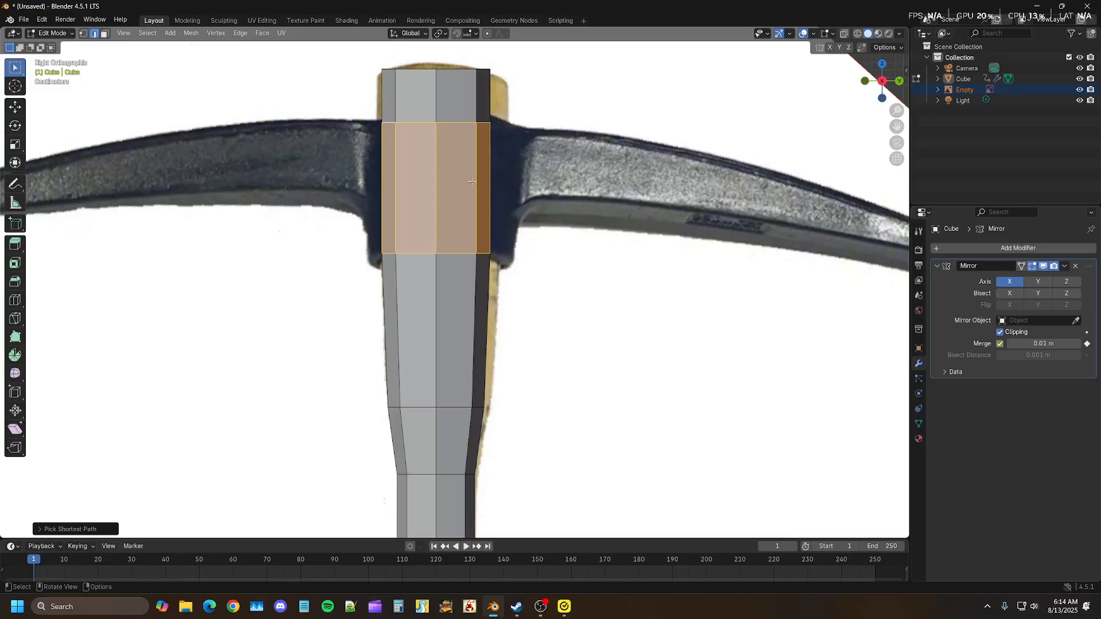
key(s)
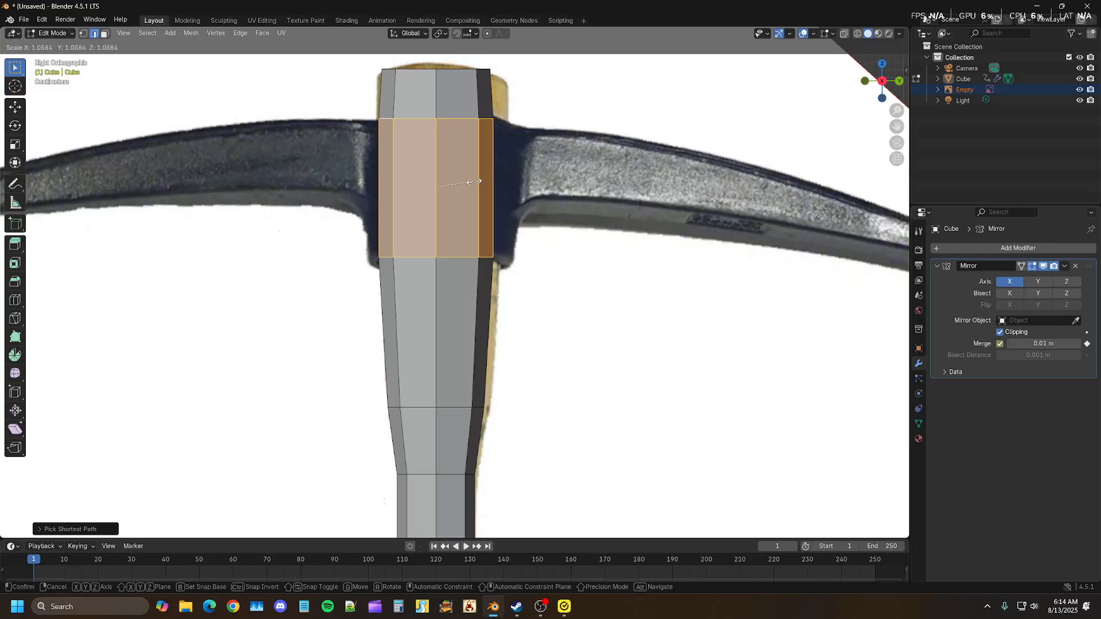
click(479, 182)
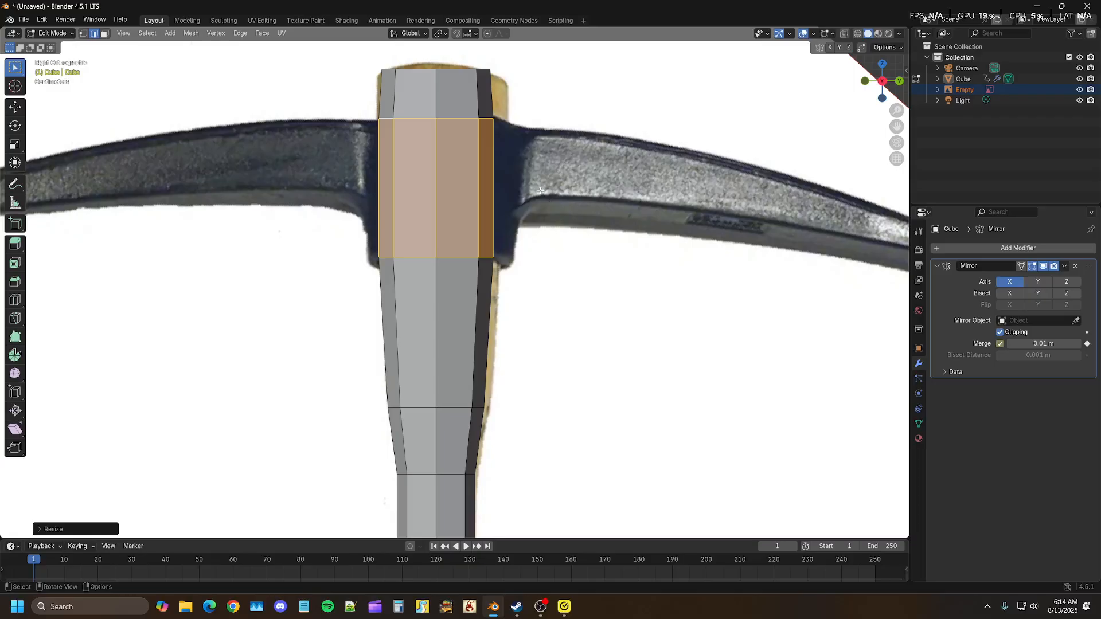
middle_drag(528, 157, 528, 170)
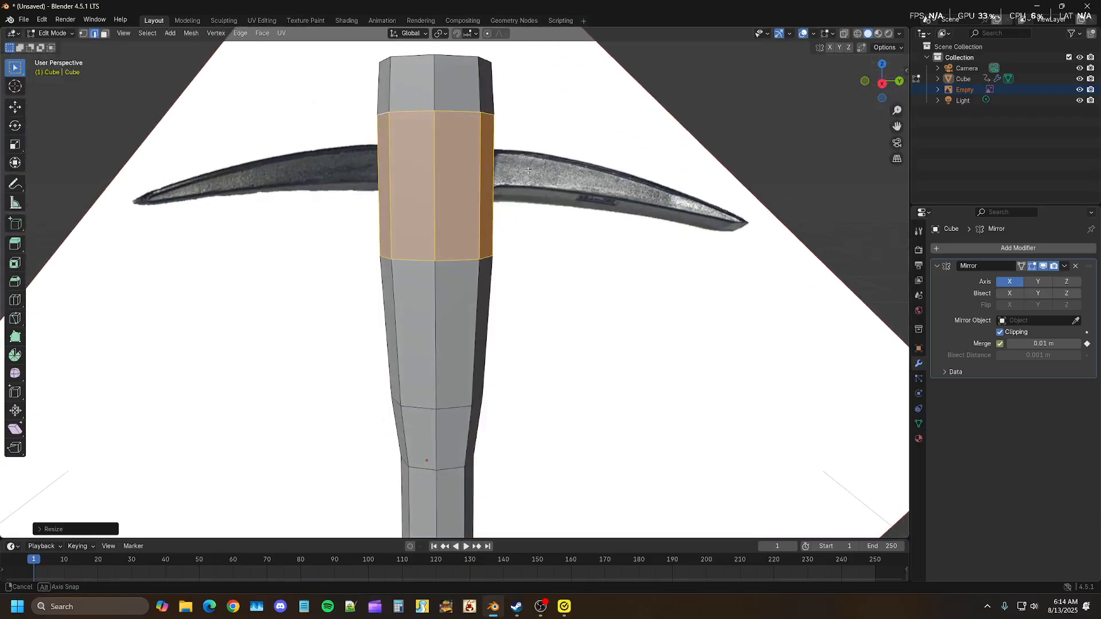
key(KP_1)
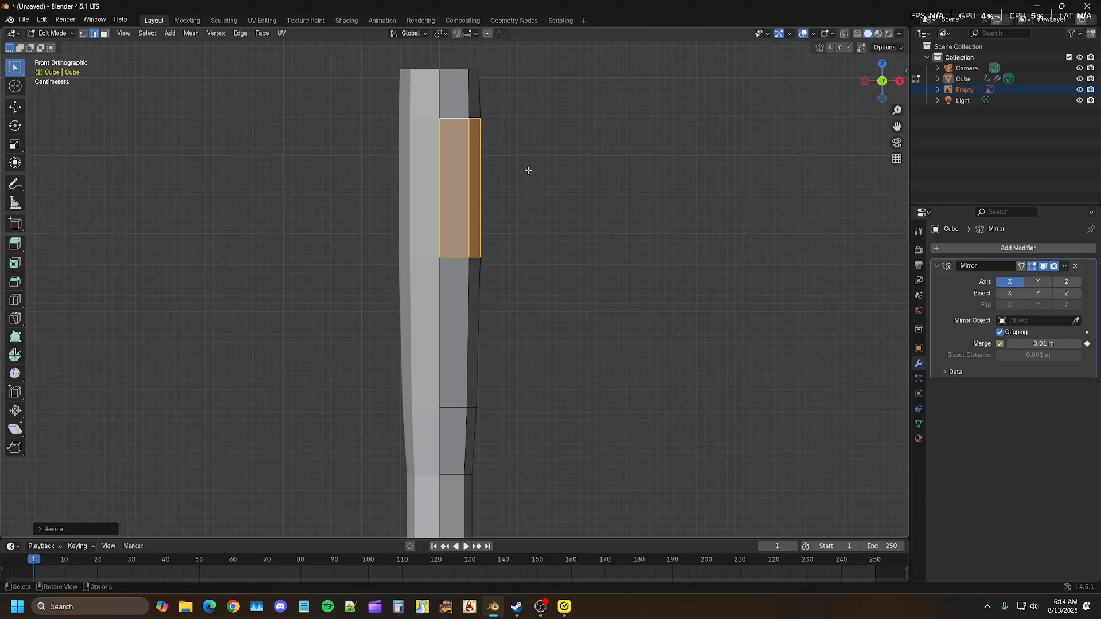
key(KP_3)
key(ctrl+z)
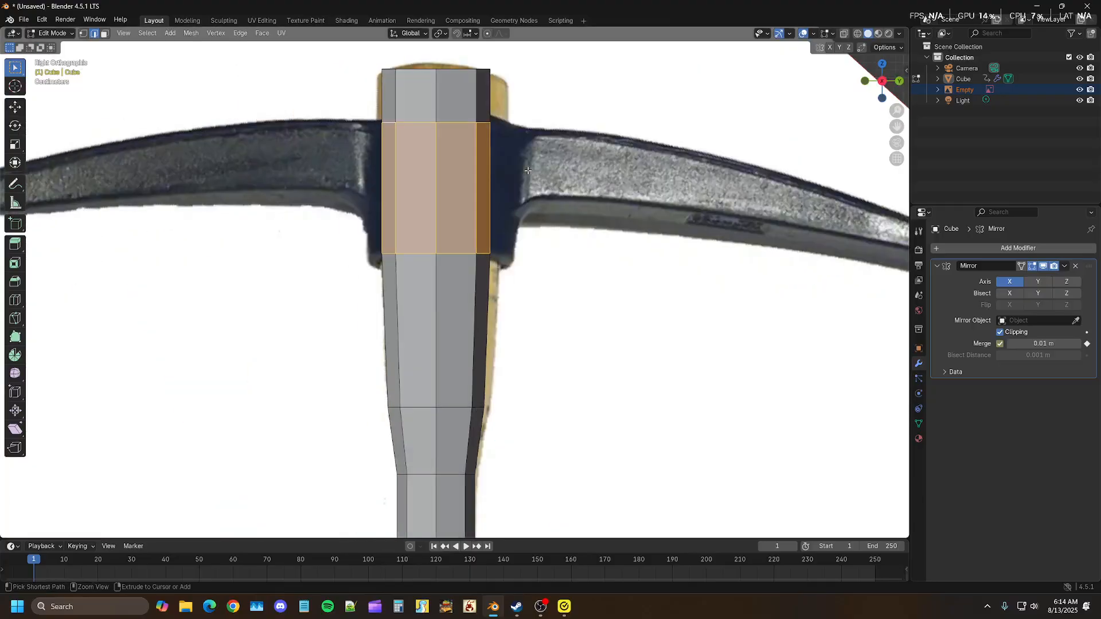
- Switch to face selection and scale the two mirrored-half faces on the handle's upper end up slightly to widen the tip
middle_drag(518, 97, 528, 156)
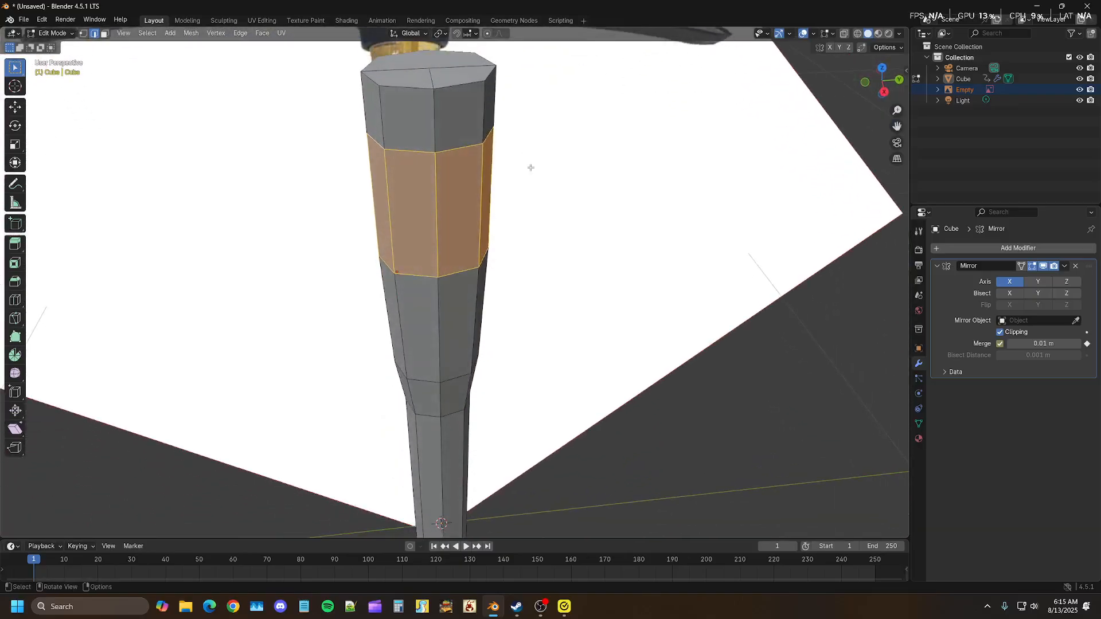
click(451, 76)
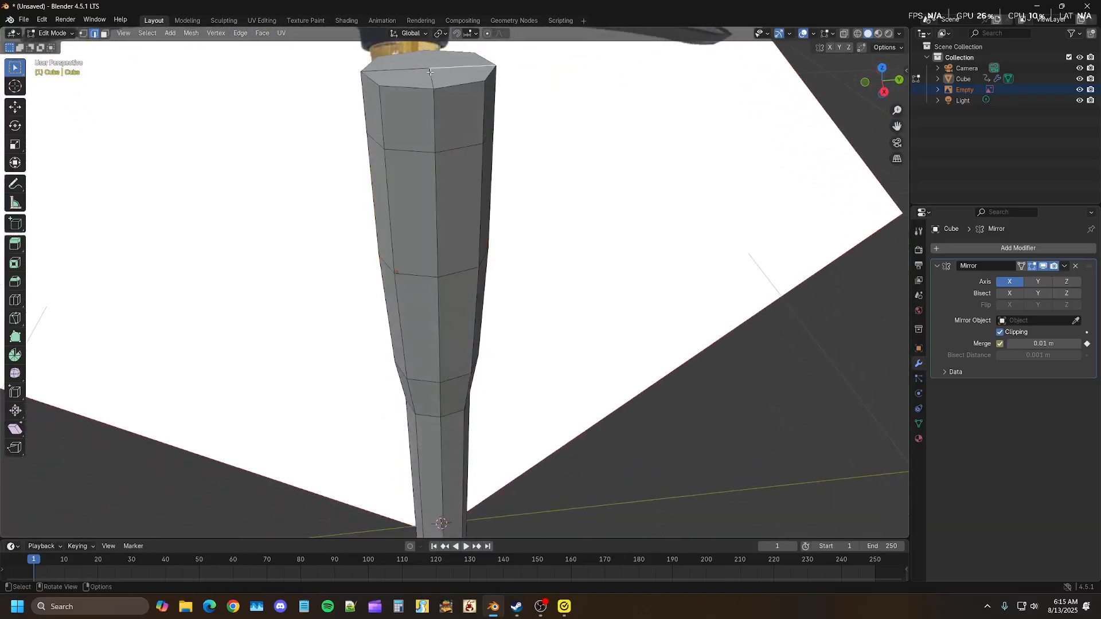
click(104, 32)
click(441, 81)
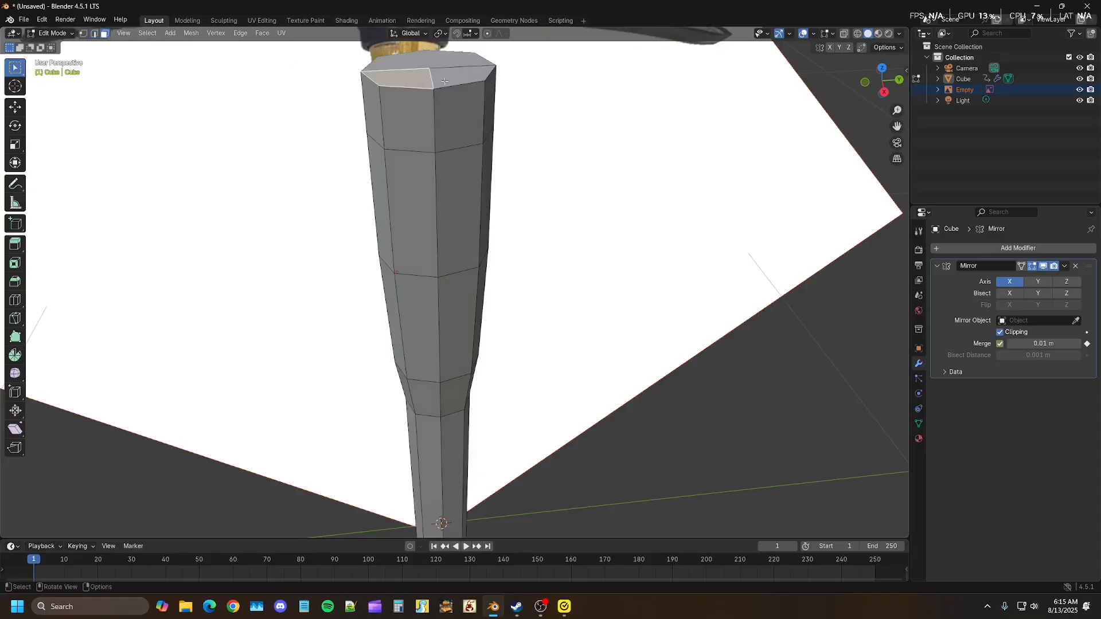
shift+click(462, 75)
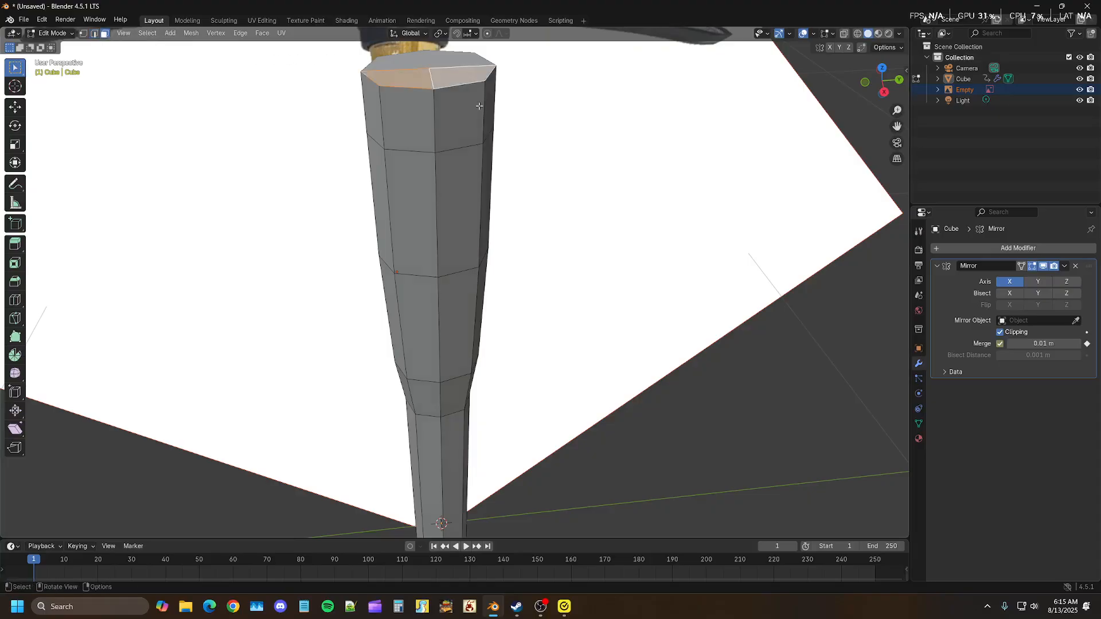
key(KP_3)
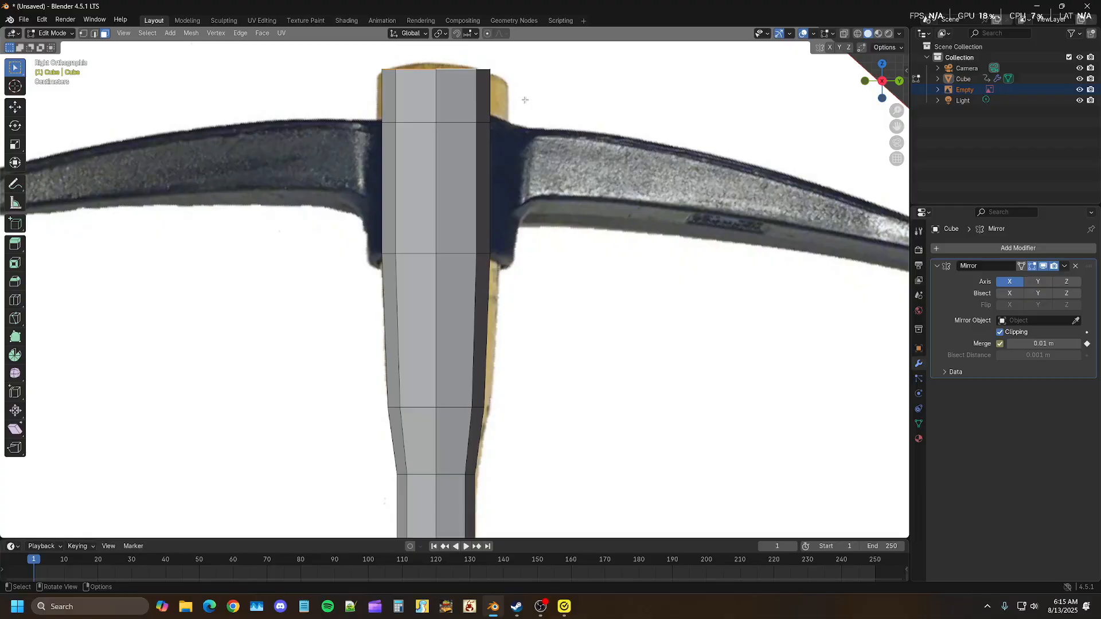
key(s)
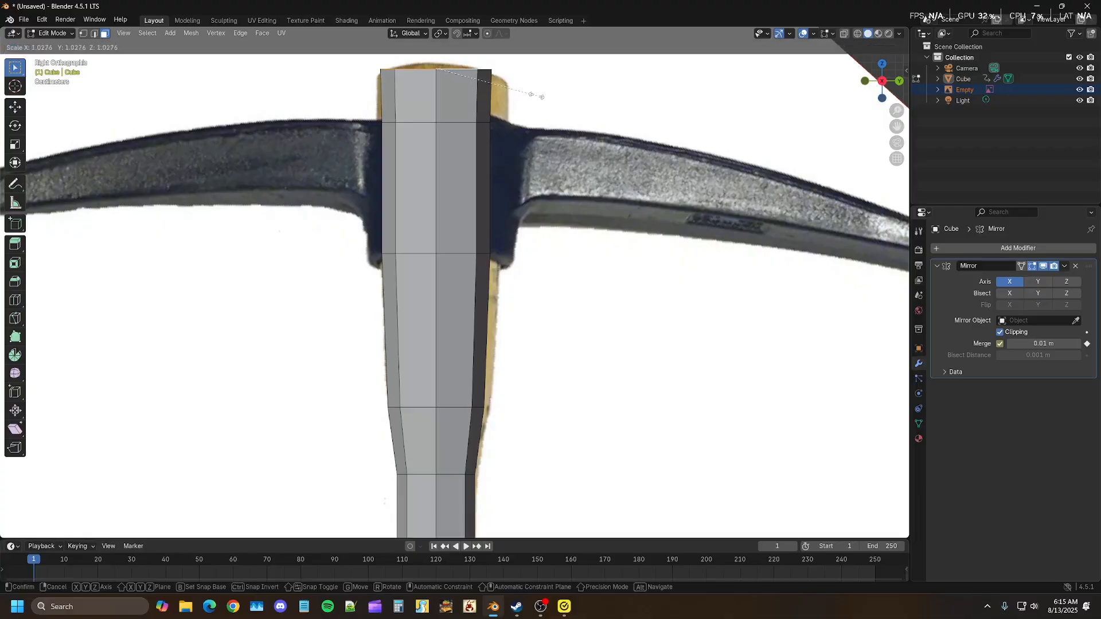
click(542, 97)
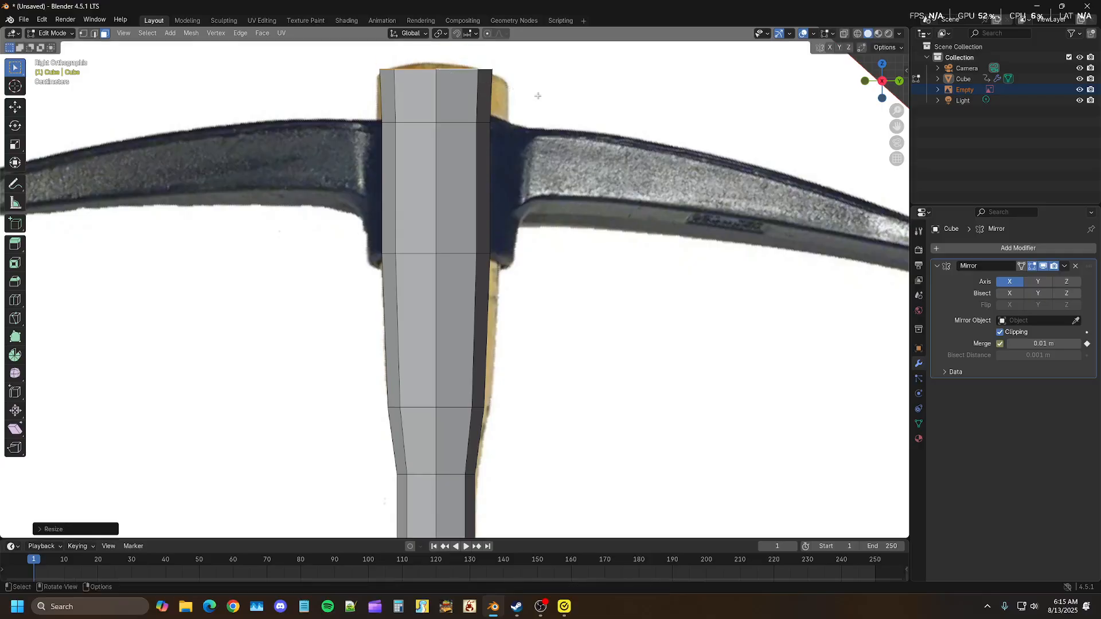
- Extrude the handle's bottom end faces about 0.05 m down and scale them to about 1.2 to flare the grip end
shift+middle_drag(554, 160, 562, 199)
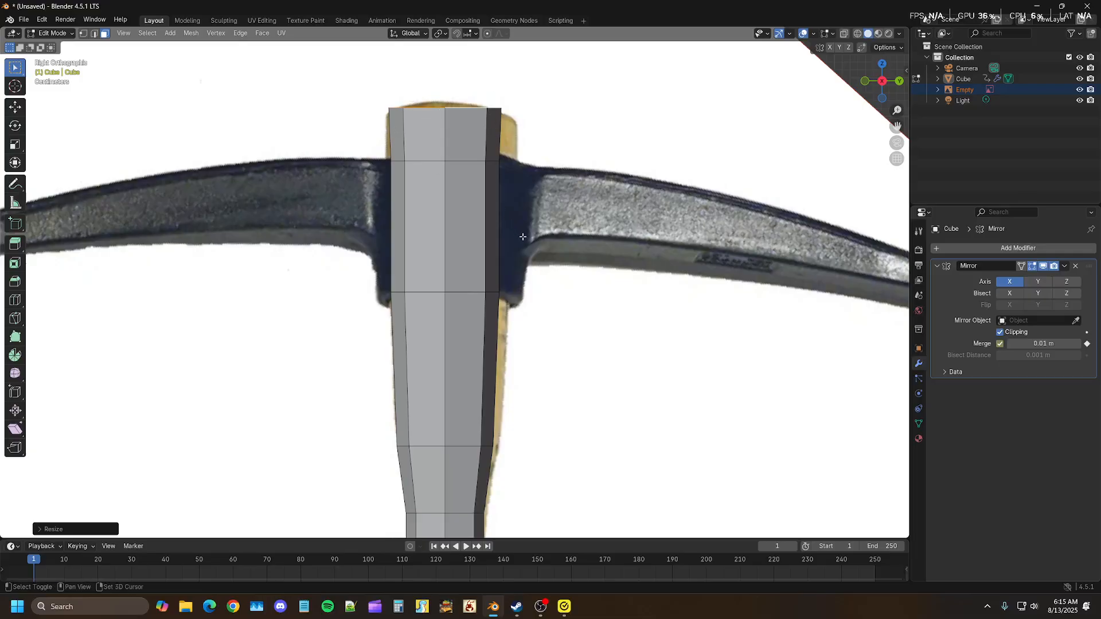
scroll(531, 249, down, 6)
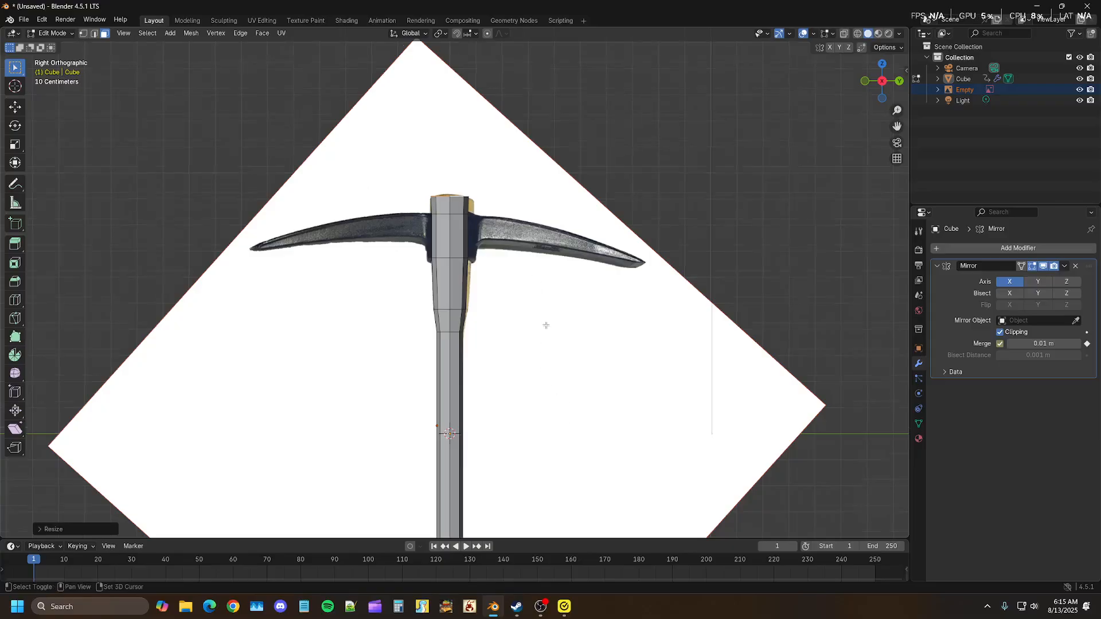
shift+middle_drag(545, 344, 563, 76)
shift+middle_drag(545, 357, 532, 181)
scroll(531, 182, up, 6)
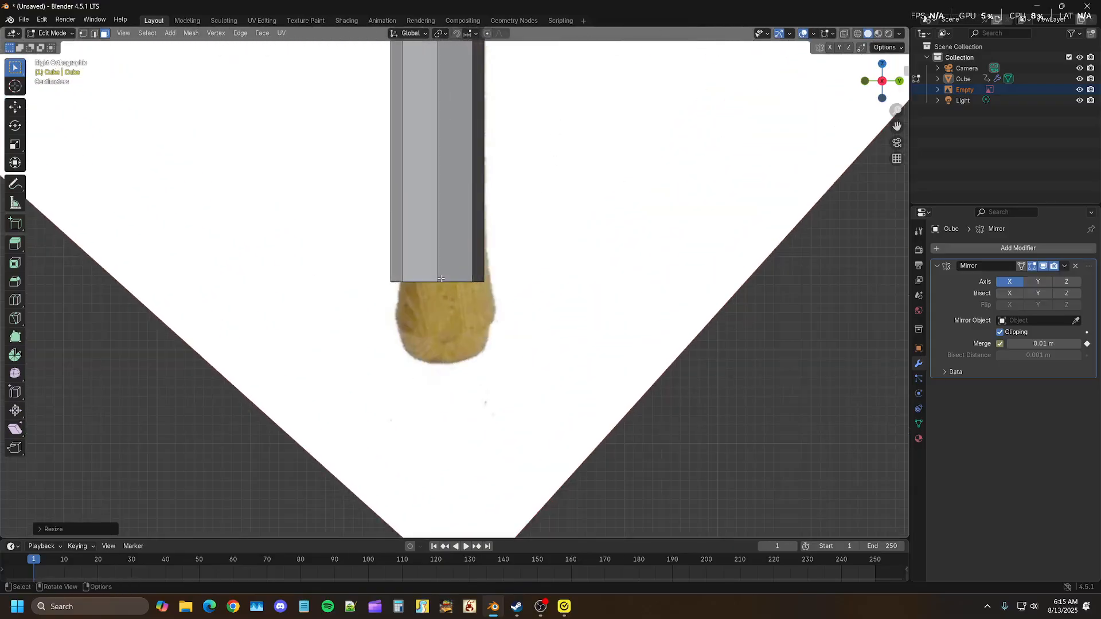
middle_drag(463, 261, 455, 276)
click(455, 276)
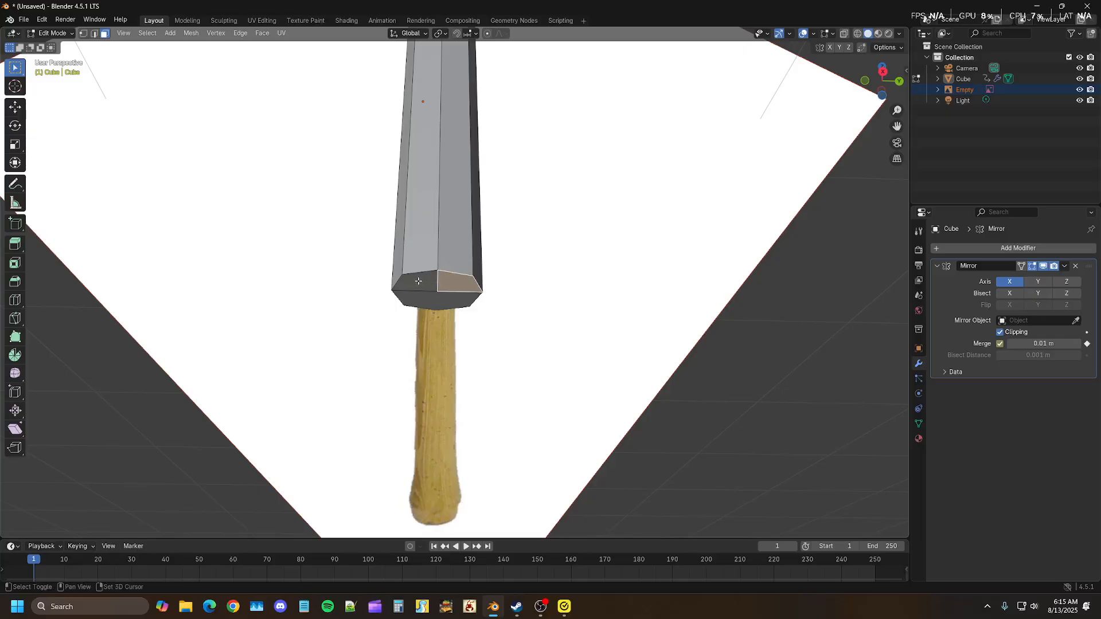
shift+click(417, 281)
key(KP_3)
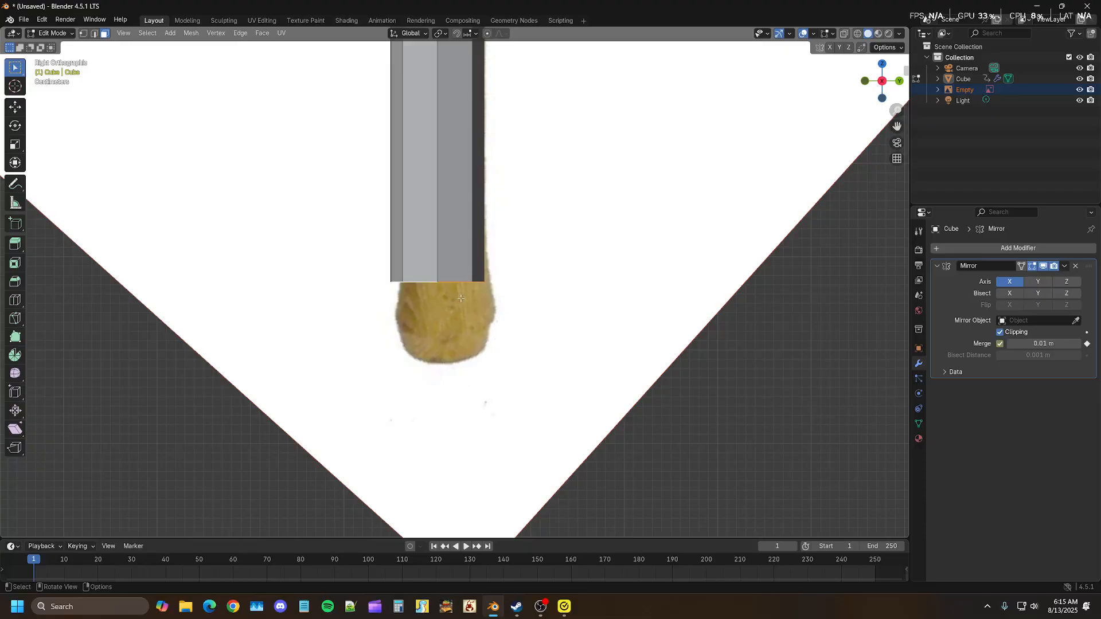
key(e)
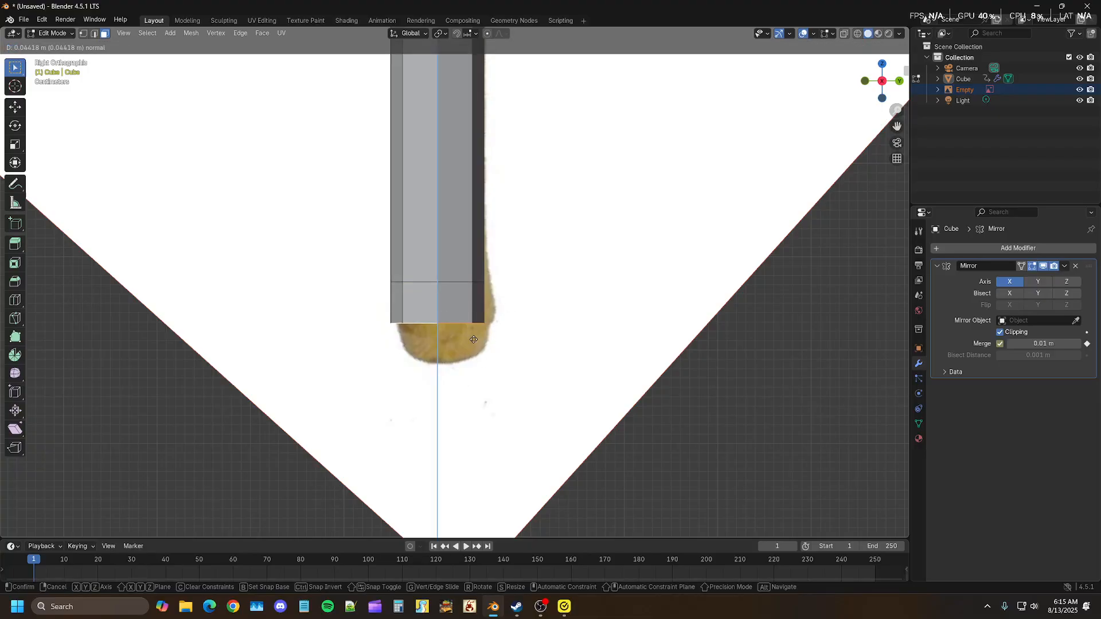
click(475, 348)
key(s)
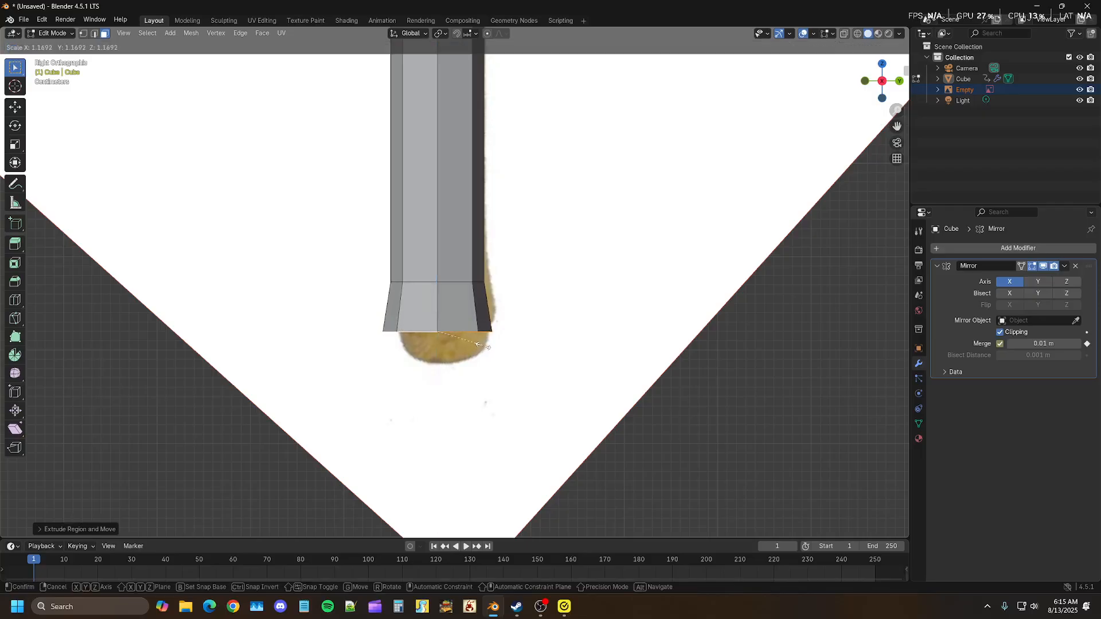
click(484, 346)
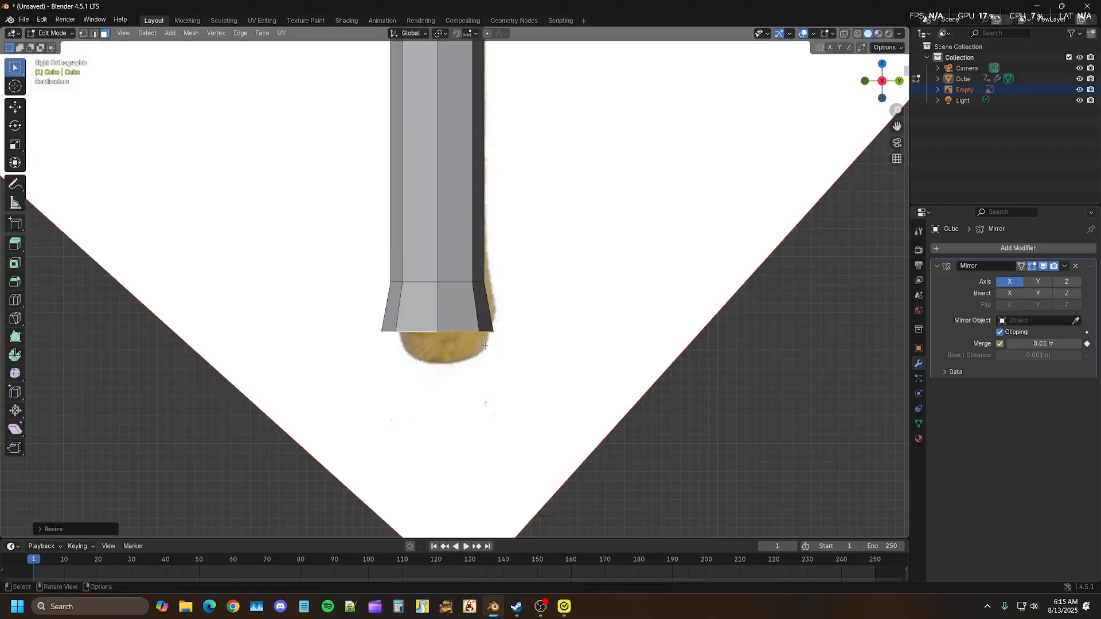
- Extrude the bottom faces down past the tip of the reference handle and scale them to about 0.9
key(e)
click(560, 344)
key(s)
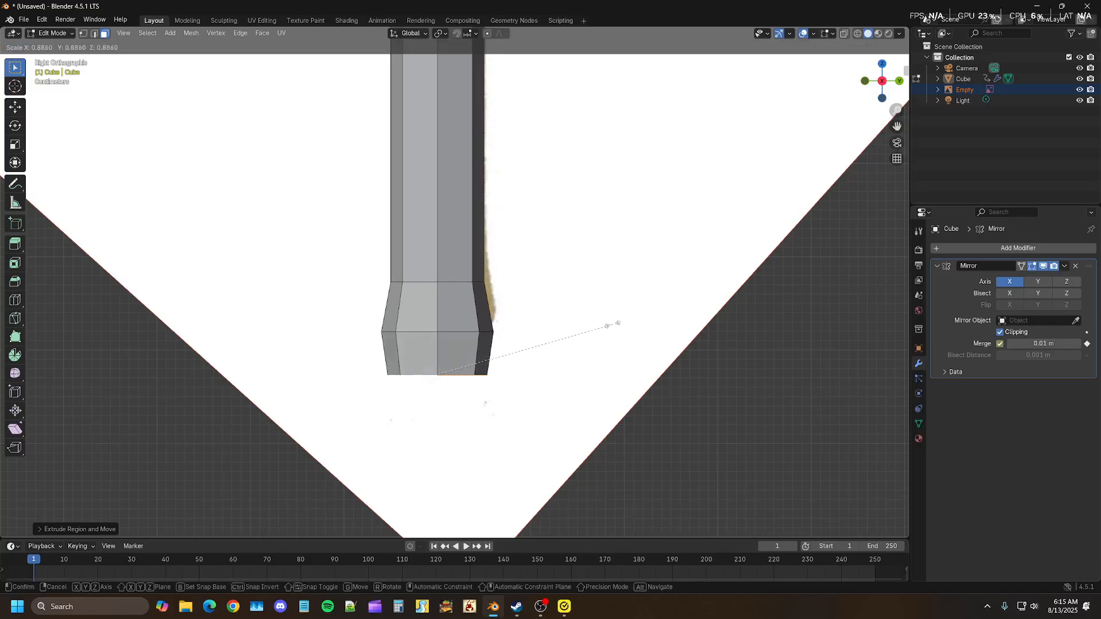
click(614, 323)
- Examine the handle's overall shape from several angles and compare it with the pickaxe in the reference image
scroll(466, 315, down, 7)
shift+middle_drag(512, 210, 537, 453)
shift+middle_drag(526, 230, 520, 343)
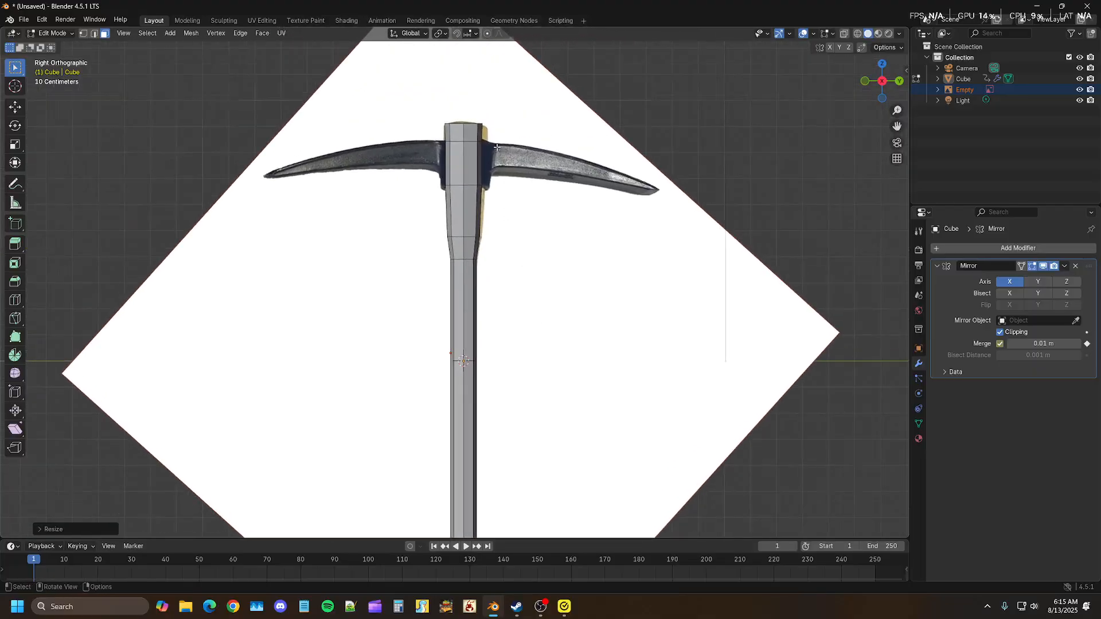
scroll(497, 147, up, 5)
scroll(560, 170, down, 2)
scroll(548, 344, down, 1)
middle_drag(530, 262, 529, 216)
middle_drag(536, 226, 437, 196)
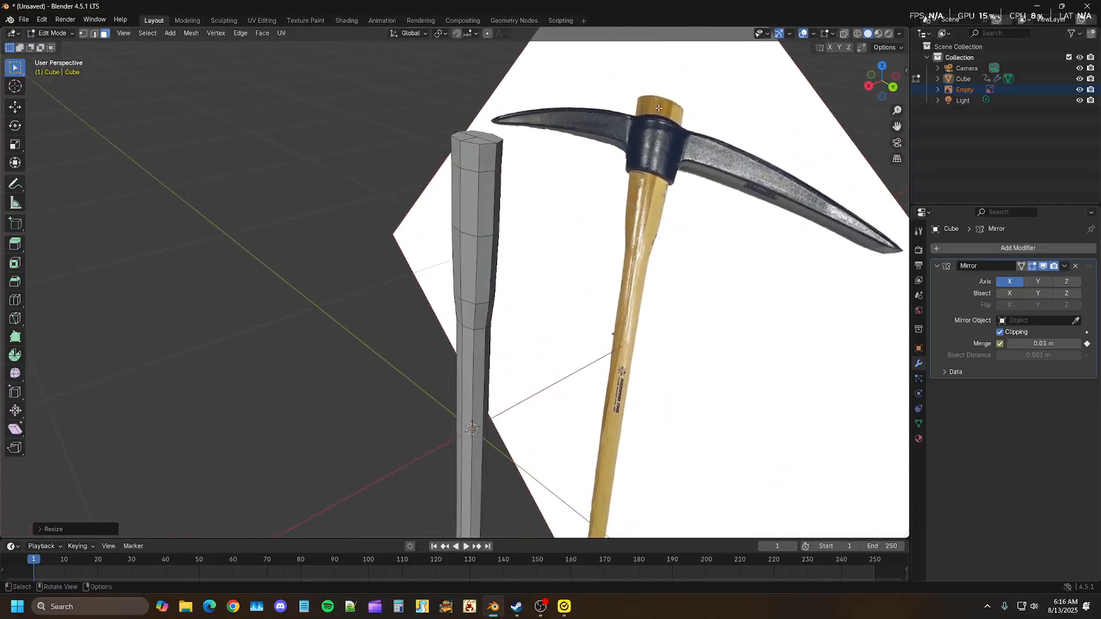
scroll(655, 251, down, 6)
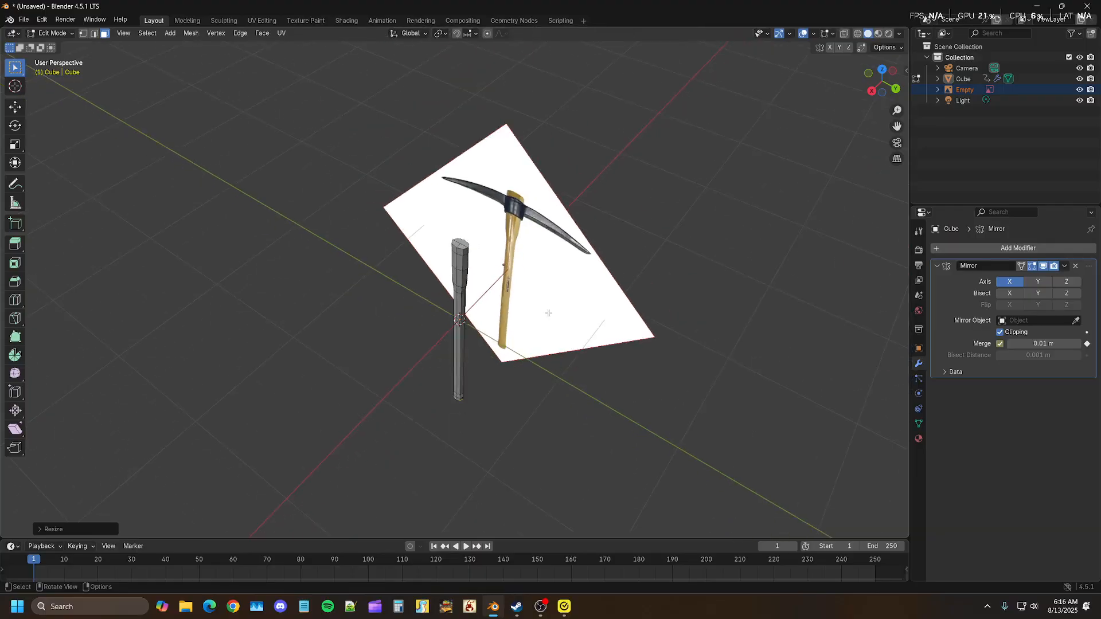
scroll(549, 312, up, 4)
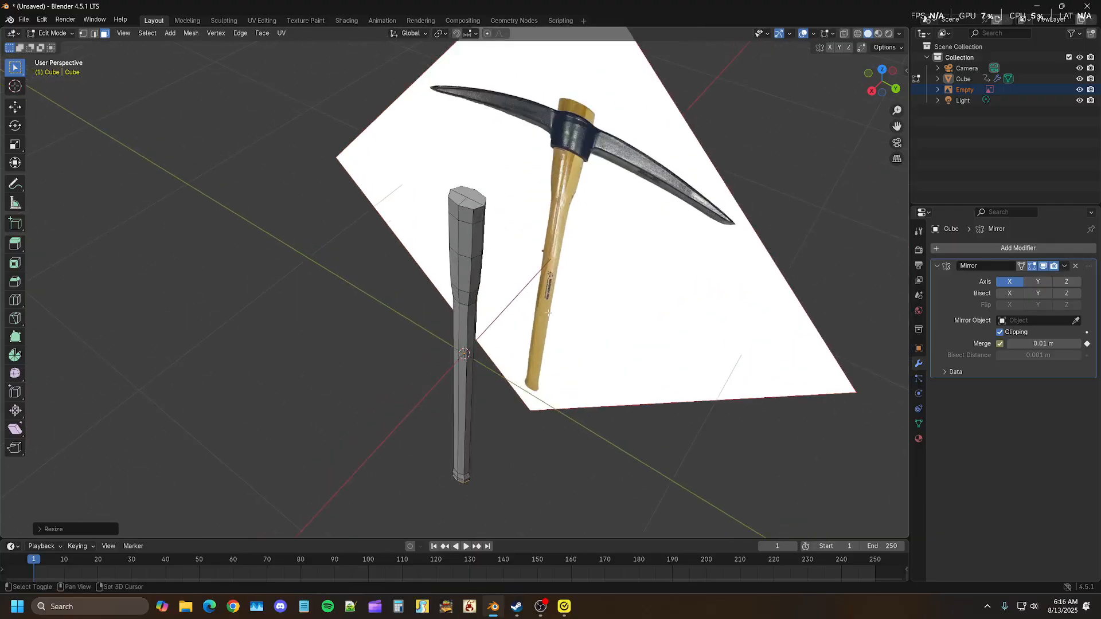
- Add a cube to the handle mesh and scale it down to a small block around the handle's middle
key(shift+a)
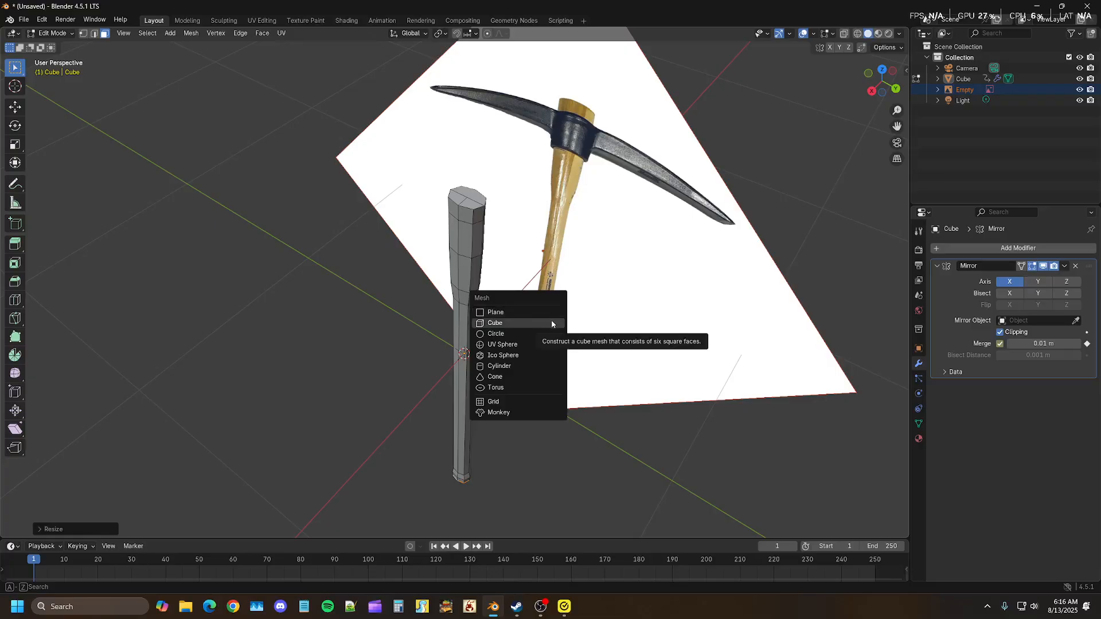
click(551, 322)
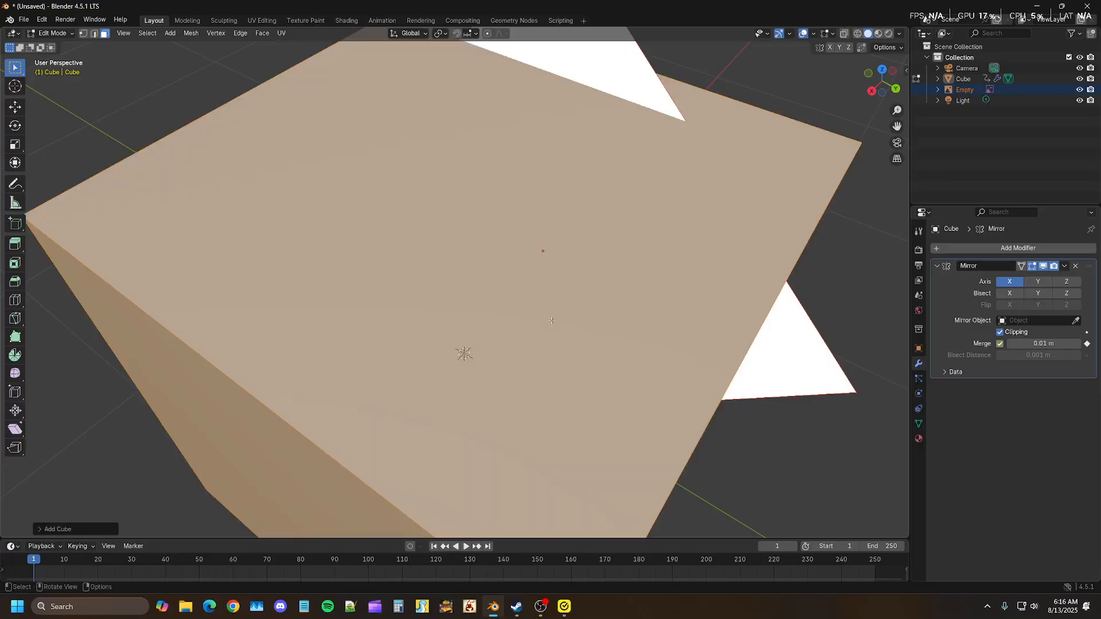
scroll(552, 320, down, 3)
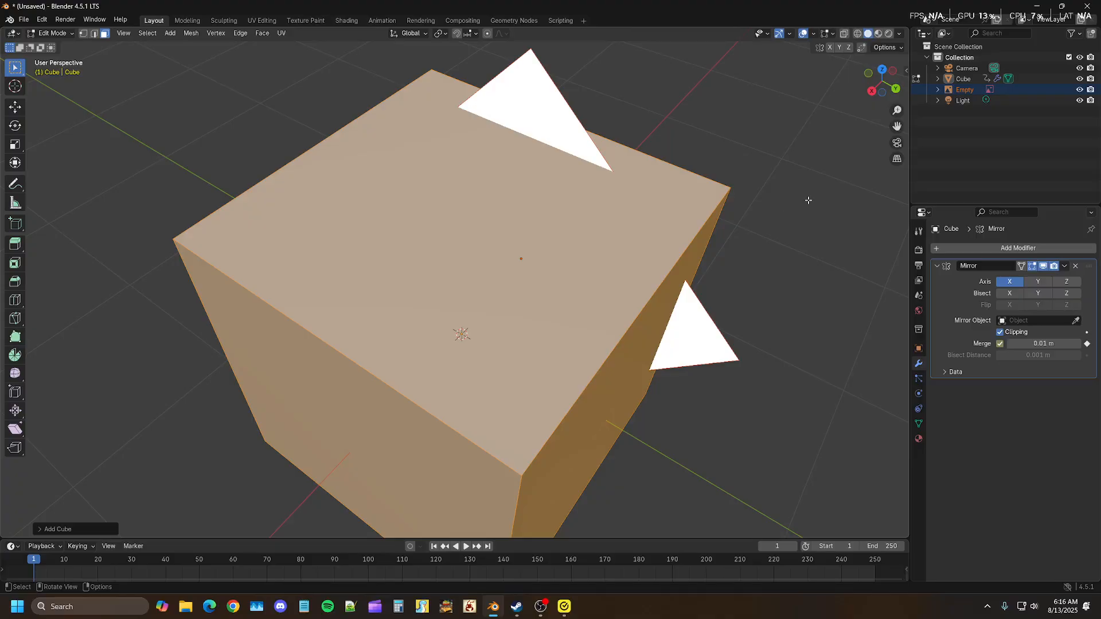
key(s)
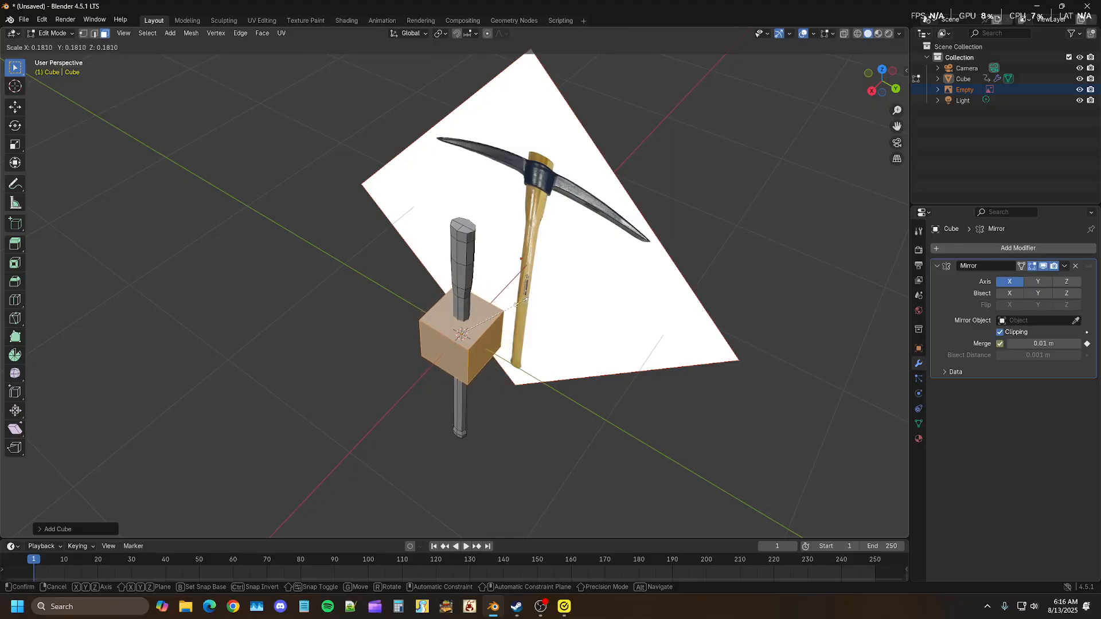
click(489, 324)
scroll(516, 332, up, 3)
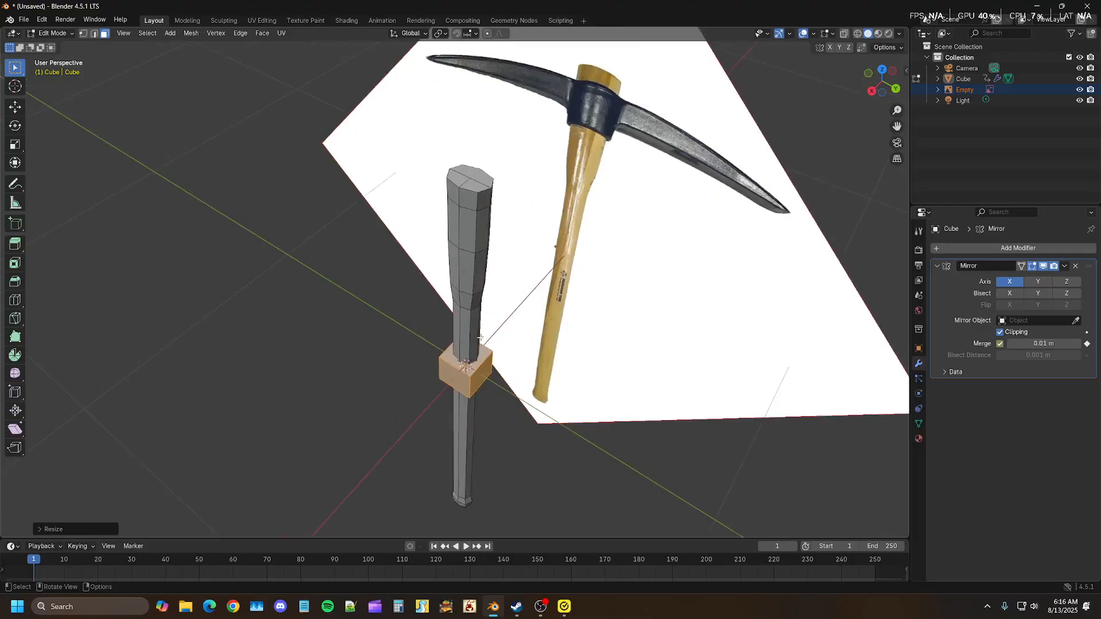
- Scale the block to about 0.8 and move it about 0.86 m up along Z to the handle's top end
key(s)
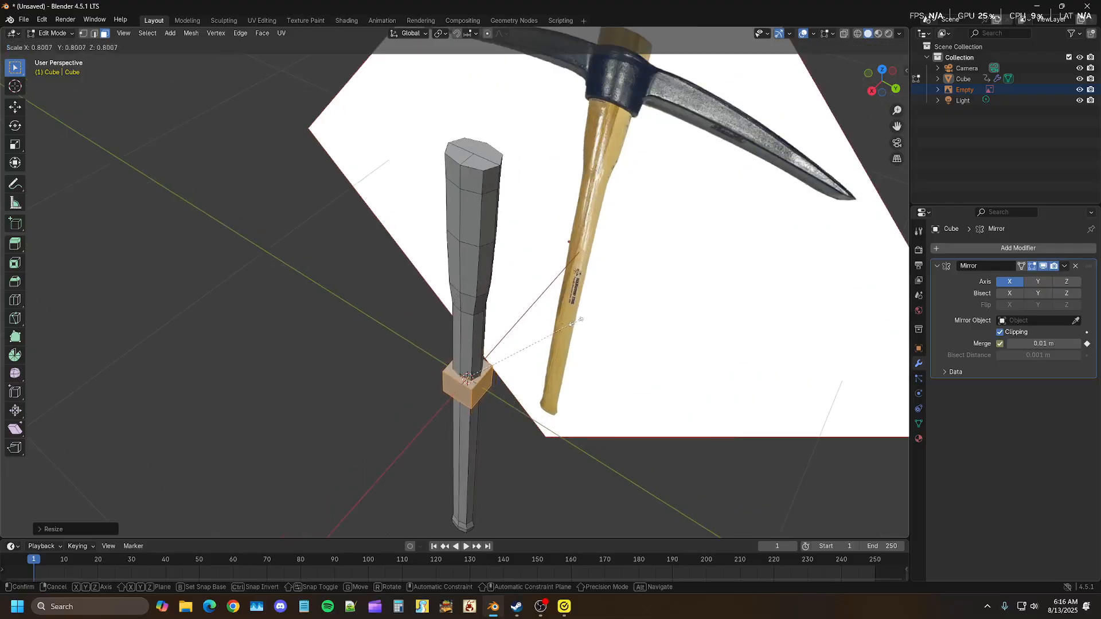
click(578, 323)
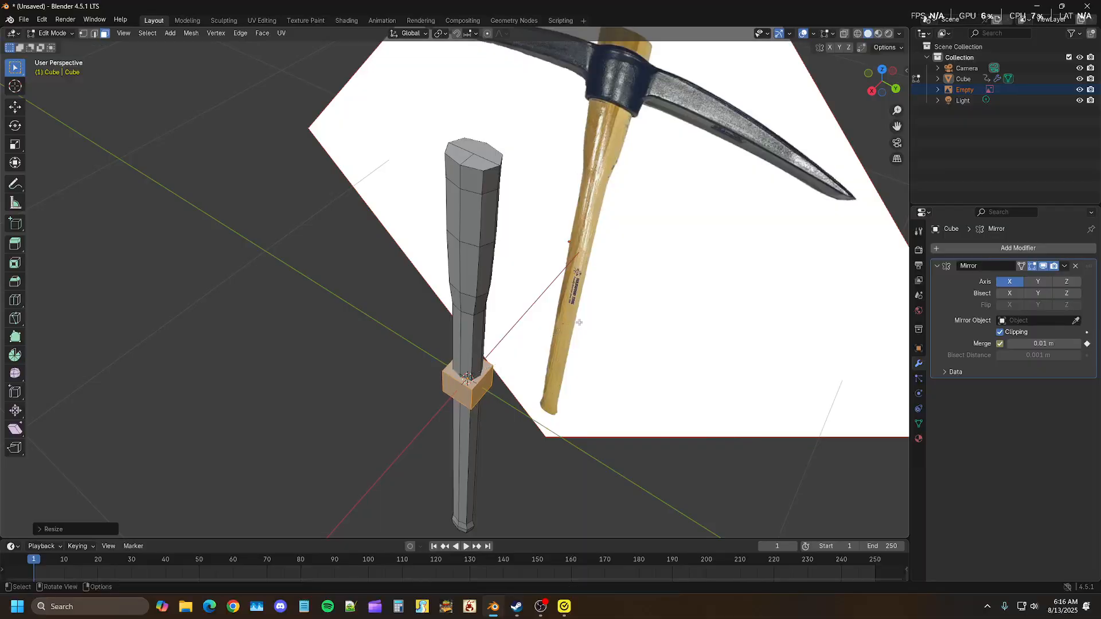
key(g)
key(z)
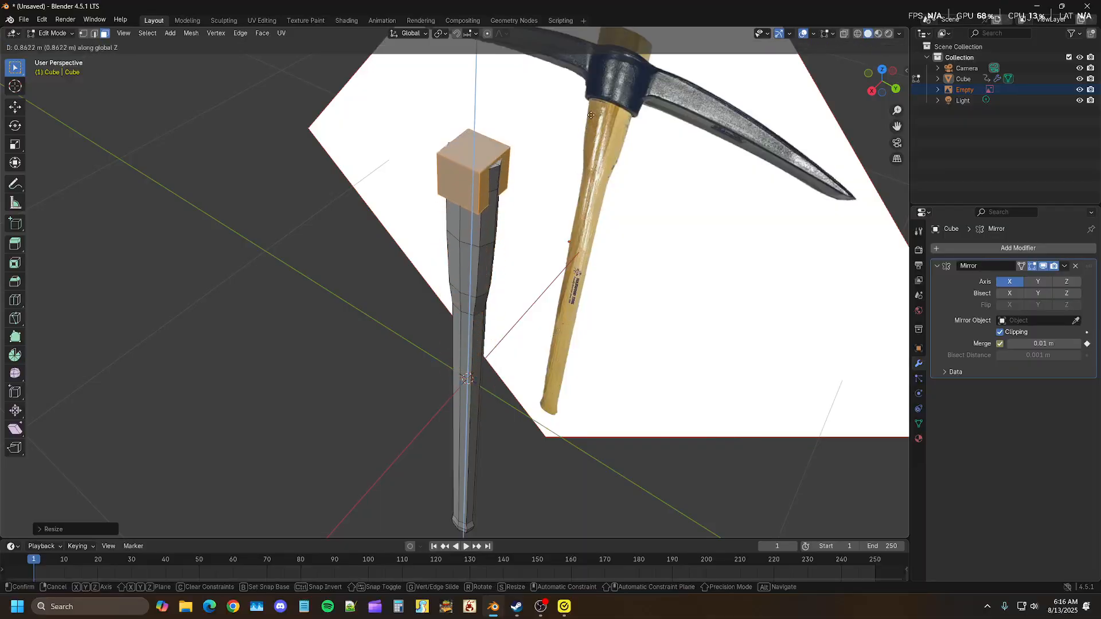
click(591, 116)
- Move the block's inner side face along X onto the mirror plane and delete that face
mouse_move(590, 116)
middle_down()
mouse_move(515, 229)
mouse_move(501, 297)
mouse_move(502, 213)
middle_up()
click(502, 213)
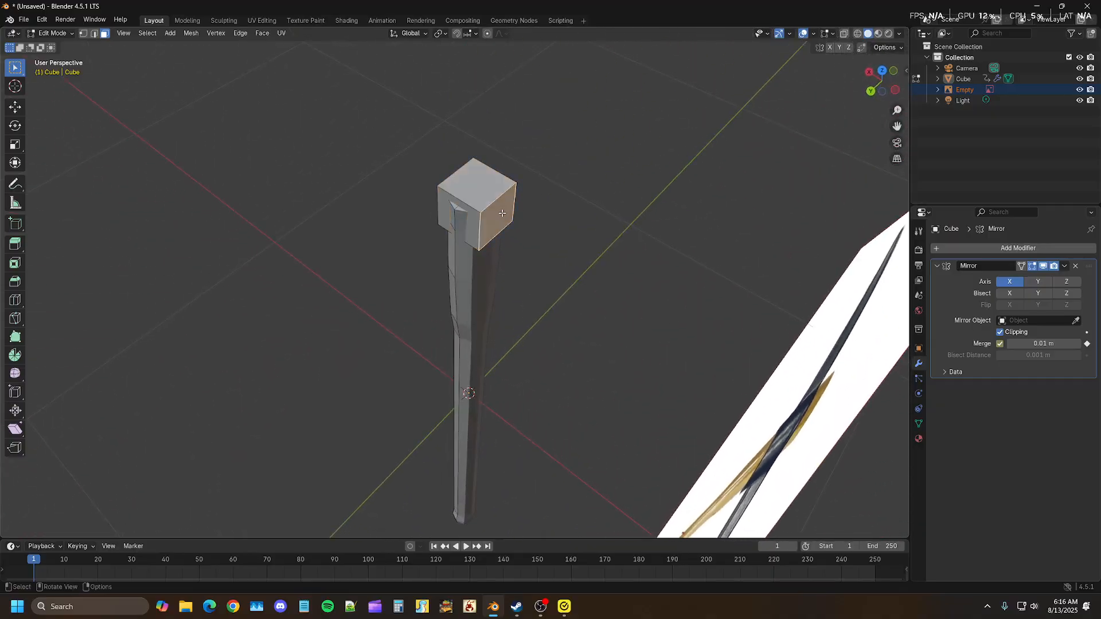
key(g)
key(x)
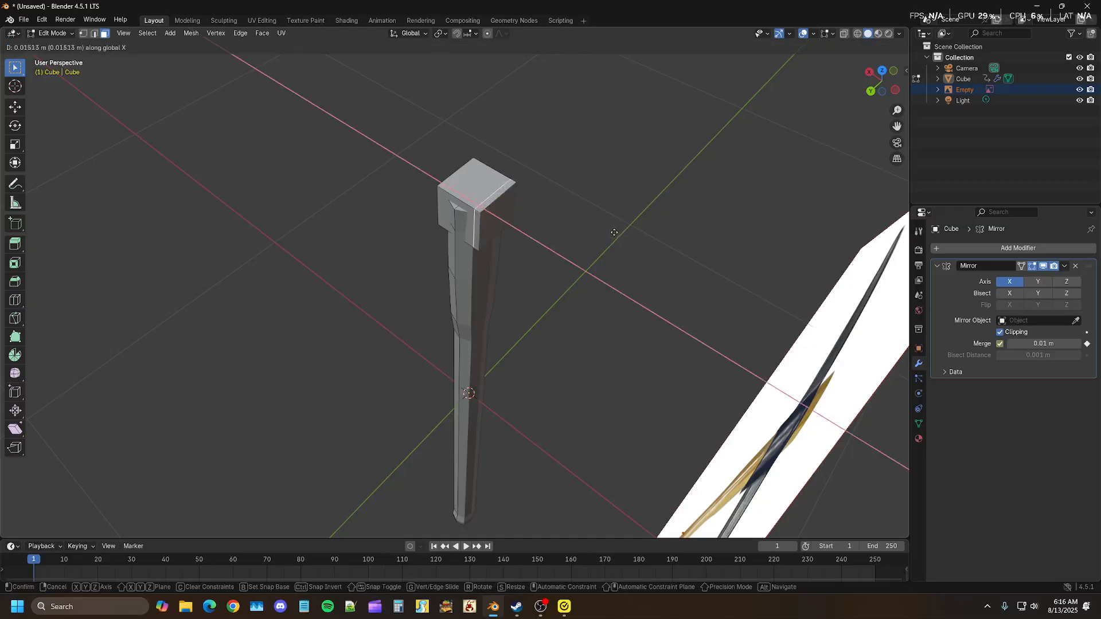
click(578, 222)
middle_drag(563, 226, 595, 244)
scroll(539, 199, up, 3)
shift+middle_drag(609, 201, 578, 281)
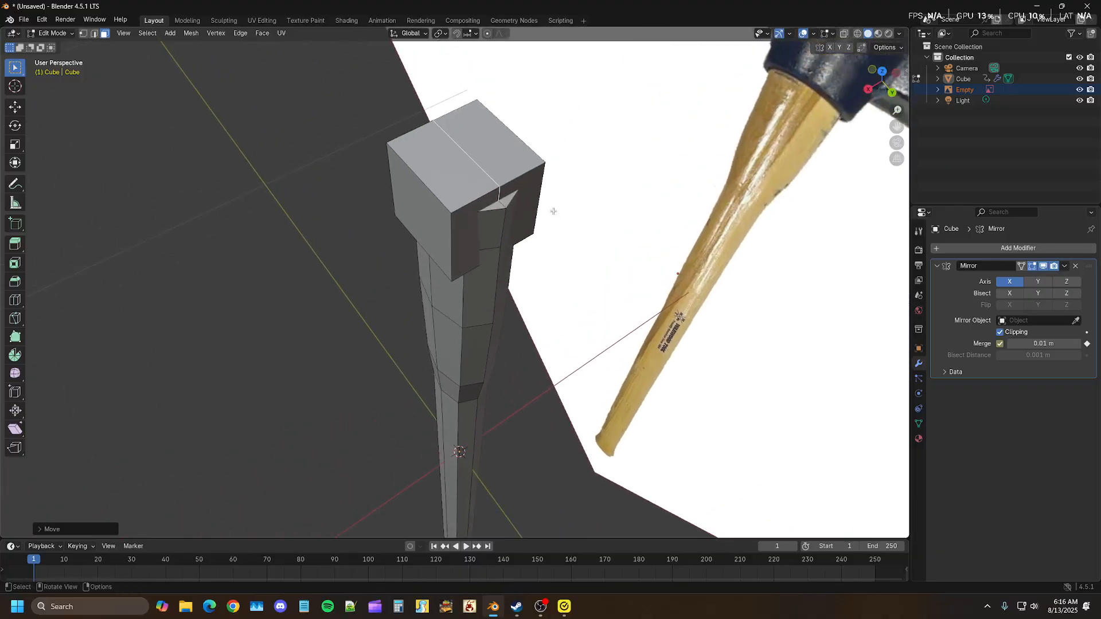
middle_drag(599, 236, 535, 229)
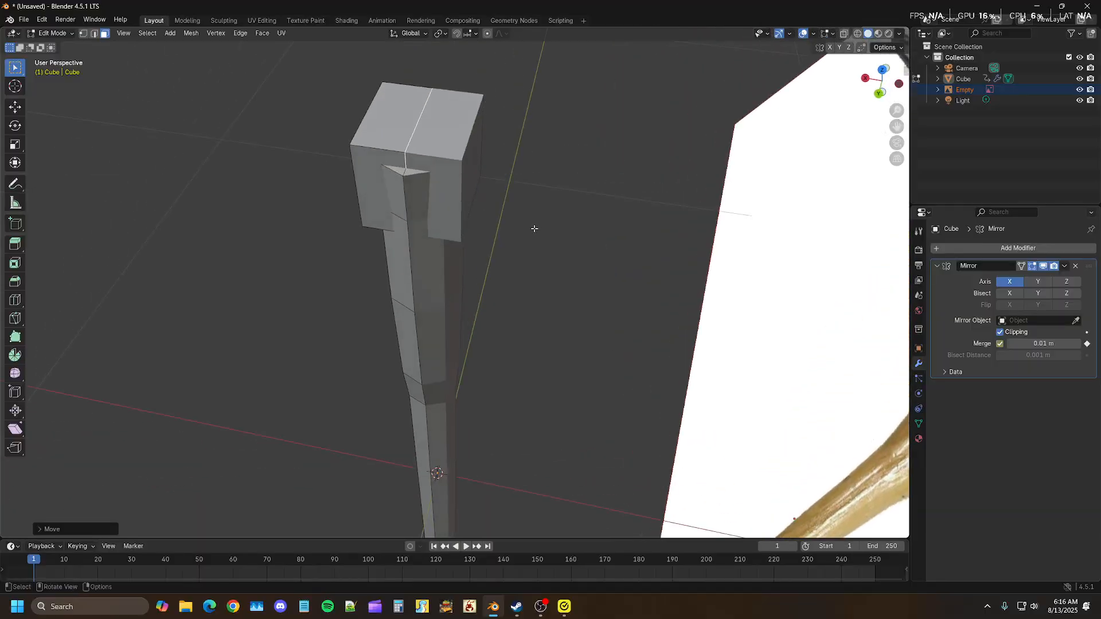
key(x)
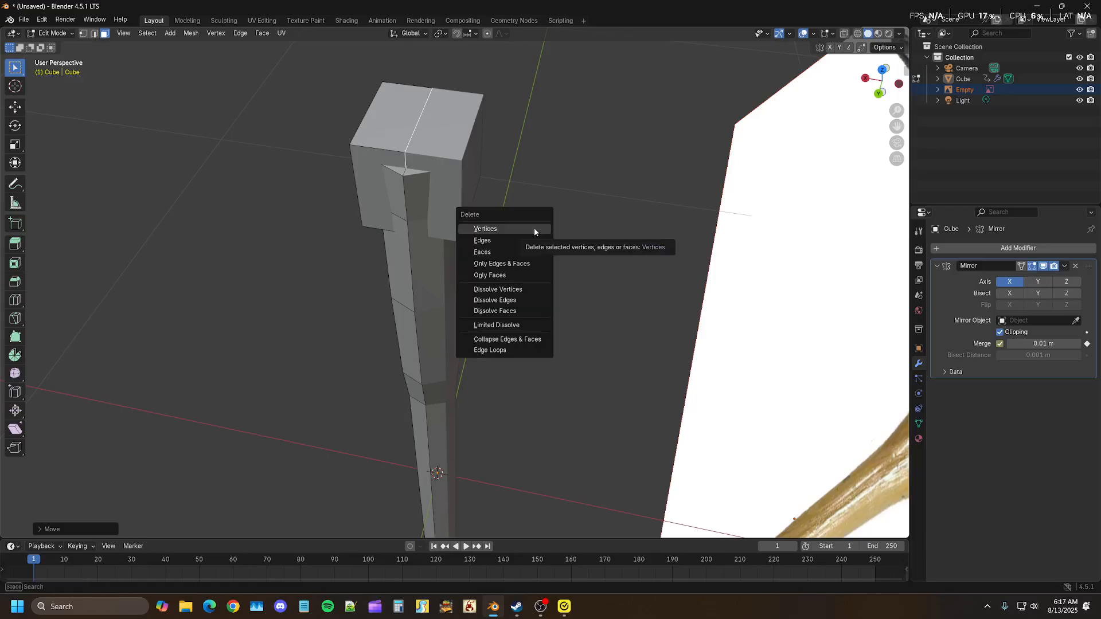
click(517, 252)
- Move the block's outer side face slightly outward along X to widen the block around the handle
mouse_move(461, 155)
middle_down()
mouse_move(476, 156)
mouse_move(461, 154)
middle_up()
middle_drag(483, 241, 472, 262)
click(472, 262)
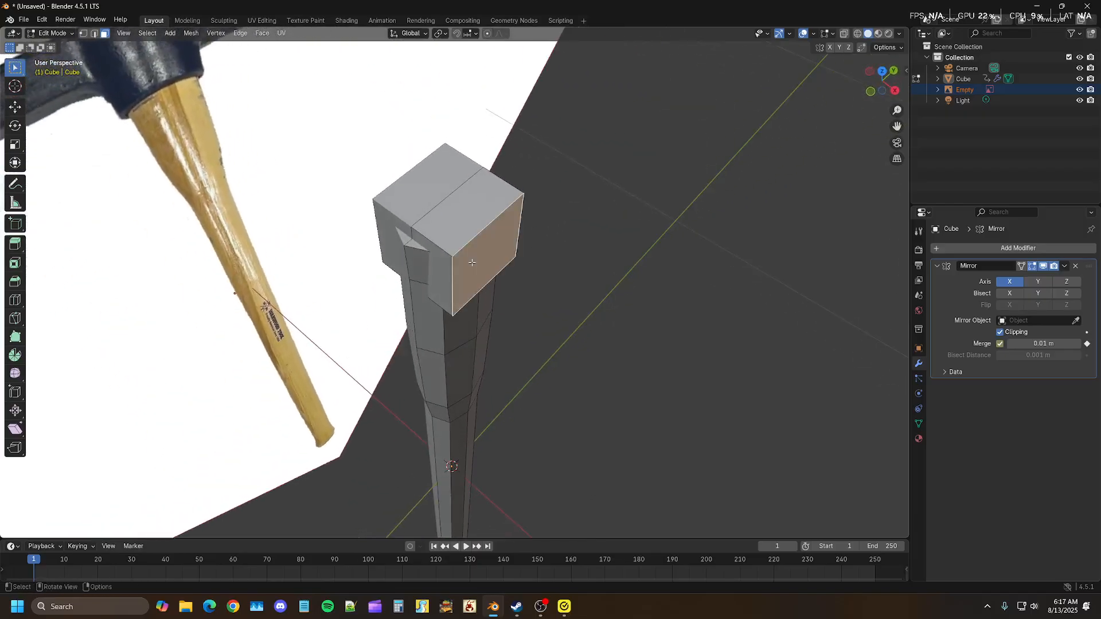
key(g)
key(x)
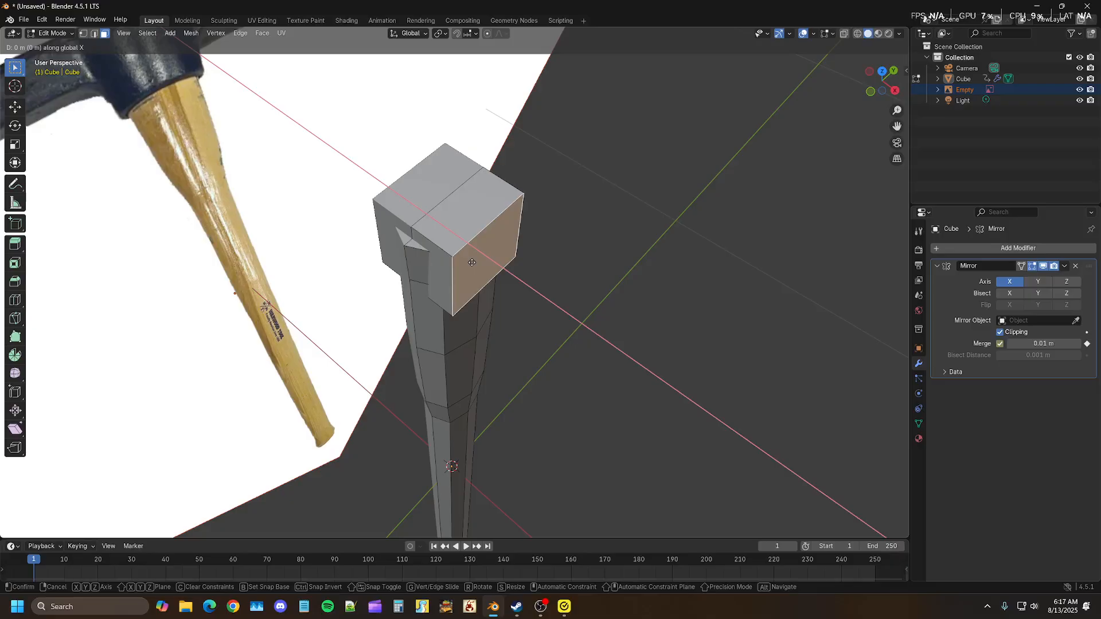
click(474, 263)
middle_drag(534, 286, 520, 186)
scroll(539, 176, up, 3)
click(502, 124)
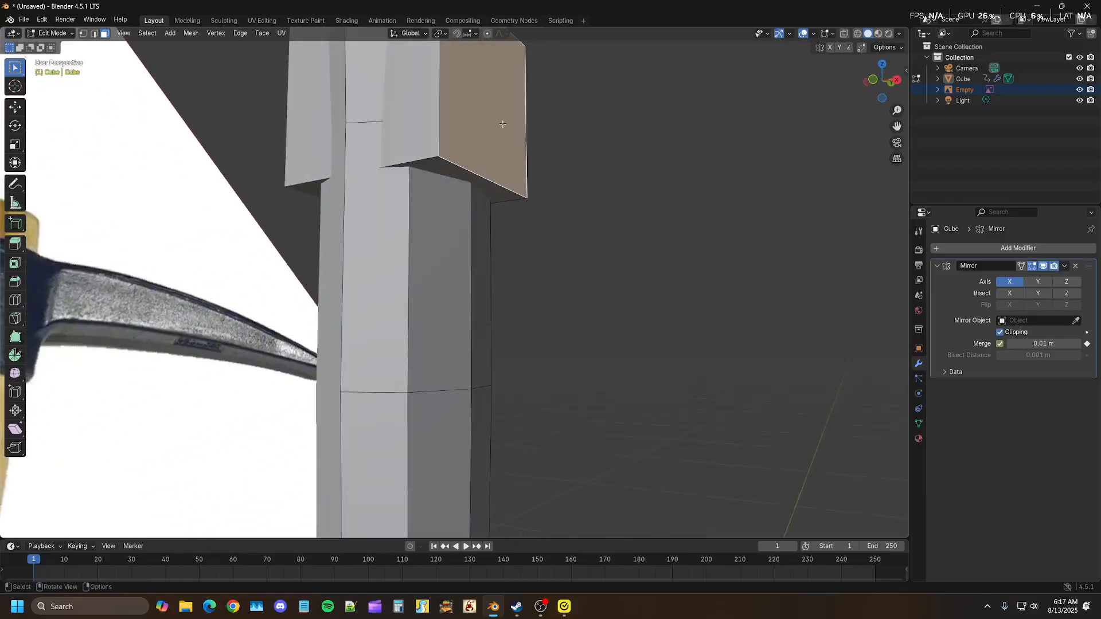
key(g)
key(x)
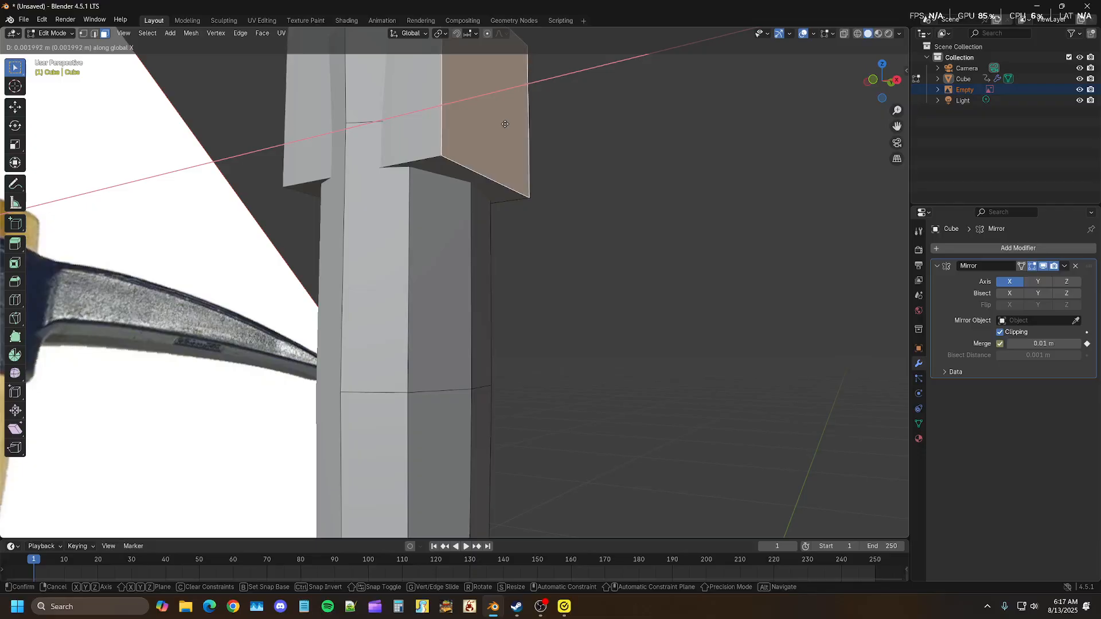
click(533, 170)
- Move the block's two opposite Y-facing faces slightly outward along Y so the block encloses the handle
middle_drag(533, 170, 397, 227)
click(412, 129)
key(g)
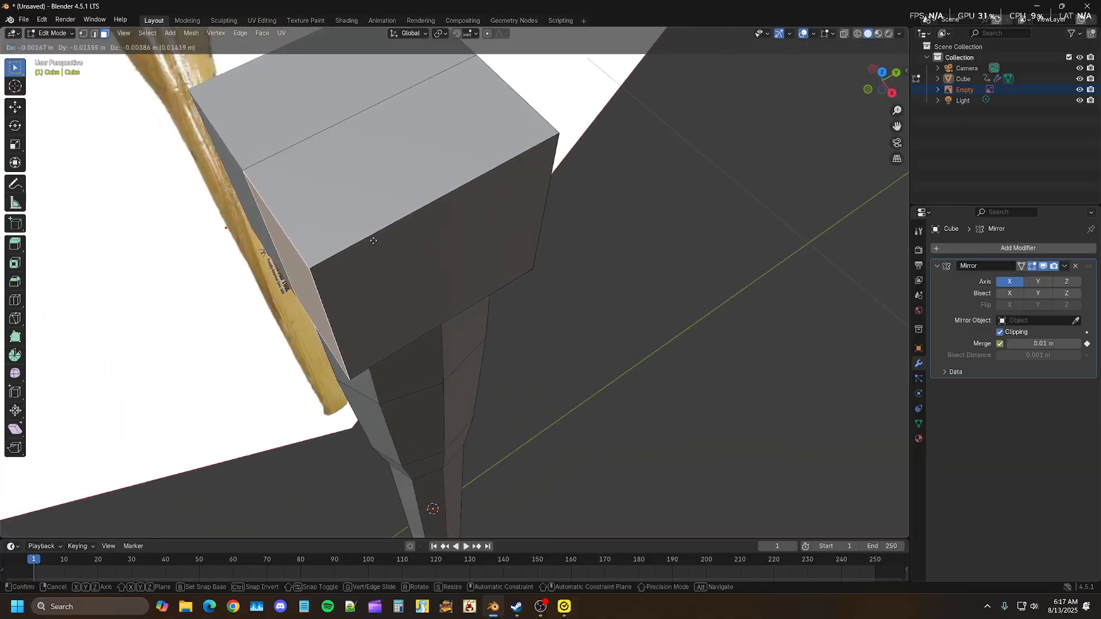
key(y)
click(476, 245)
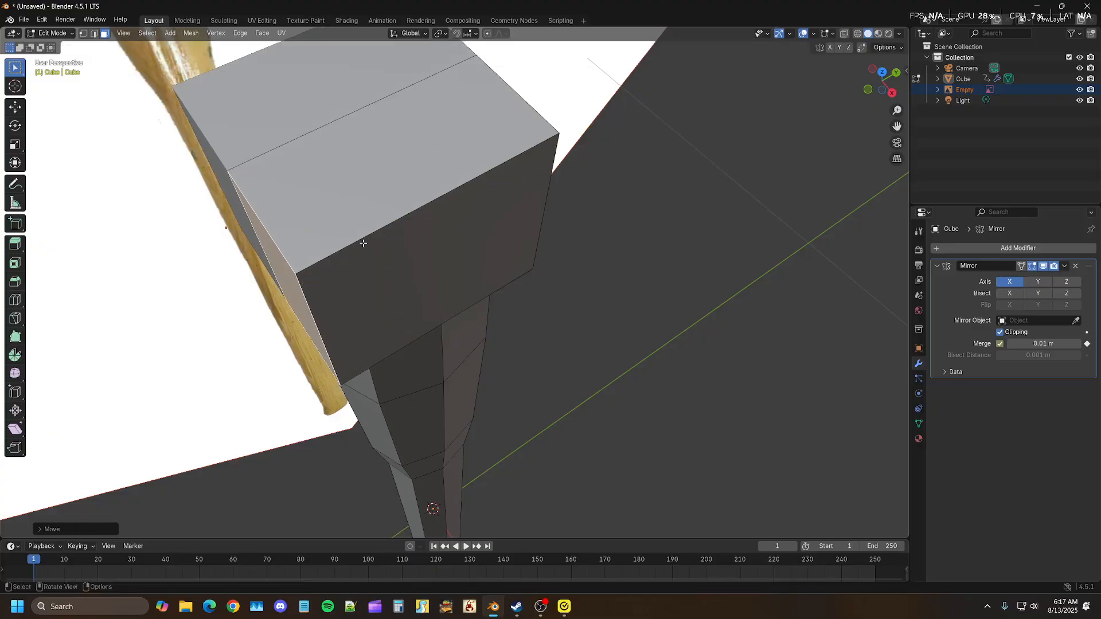
middle_drag(476, 245, 462, 189)
click(465, 186)
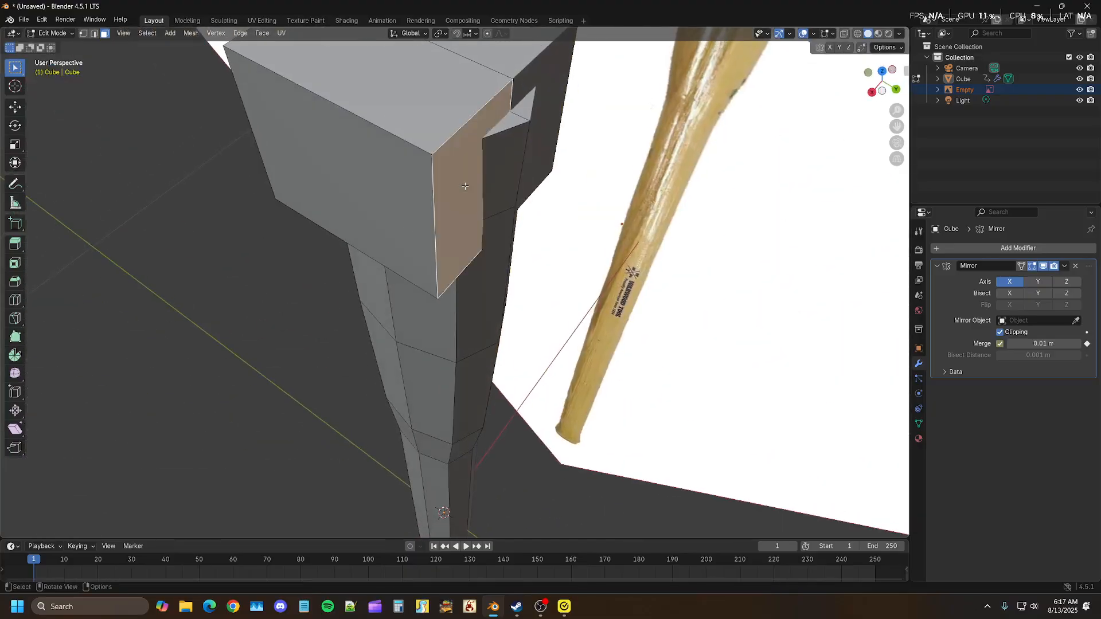
key(g)
key(y)
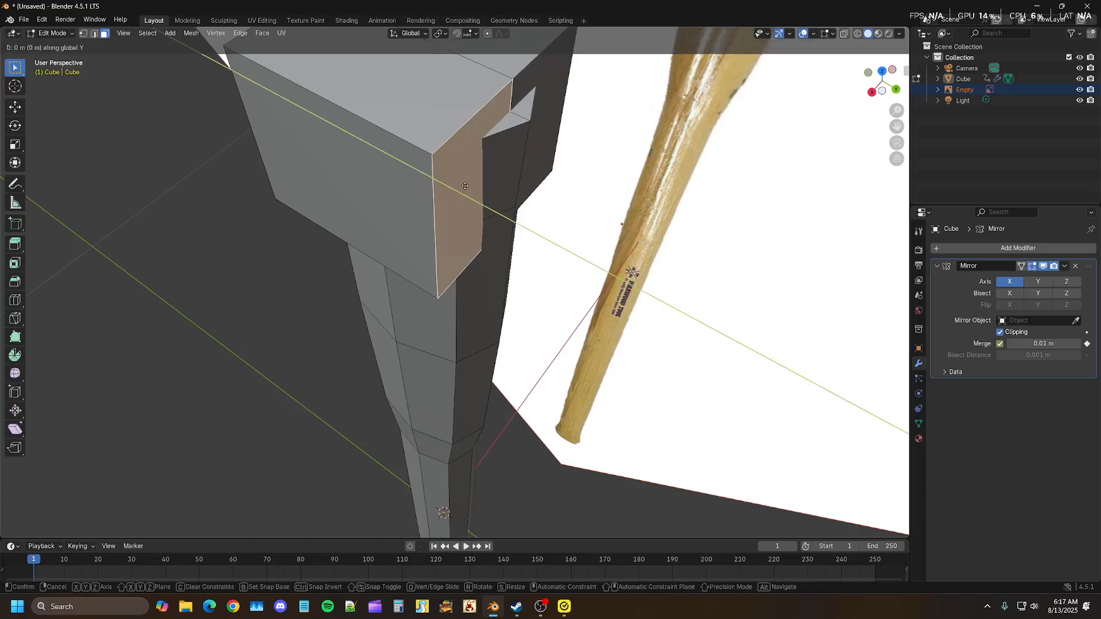
click(496, 201)
middle_drag(495, 202, 474, 219)
- Add two vertical loop cuts across the block and spread them apart by scaling about 1.4 along Y
middle_drag(364, 126, 446, 270)
key(ctrl+r)
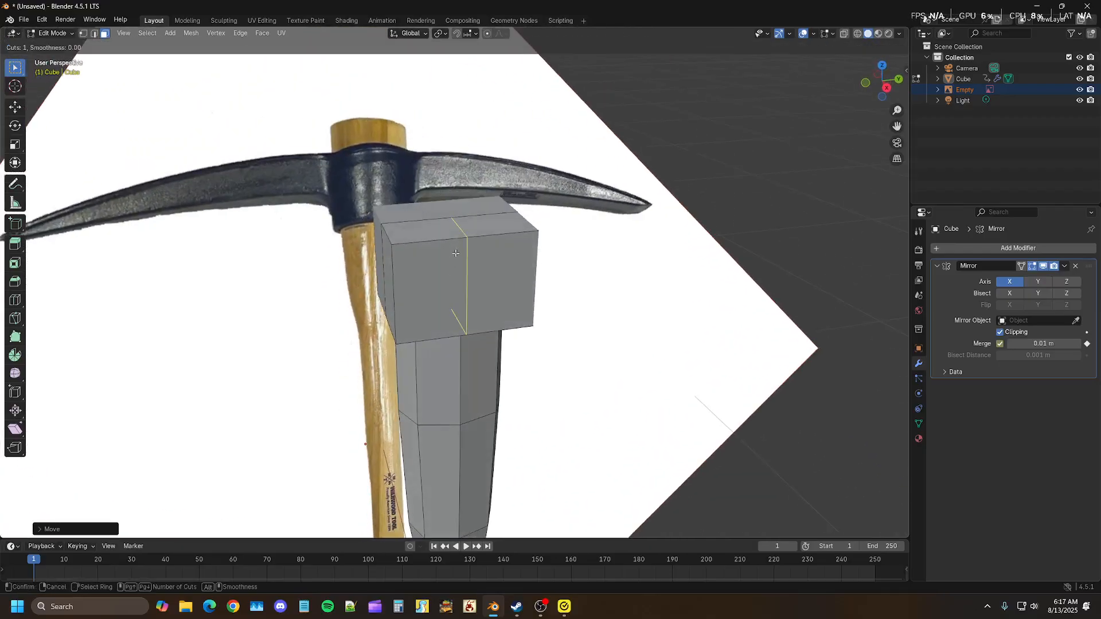
click(459, 250)
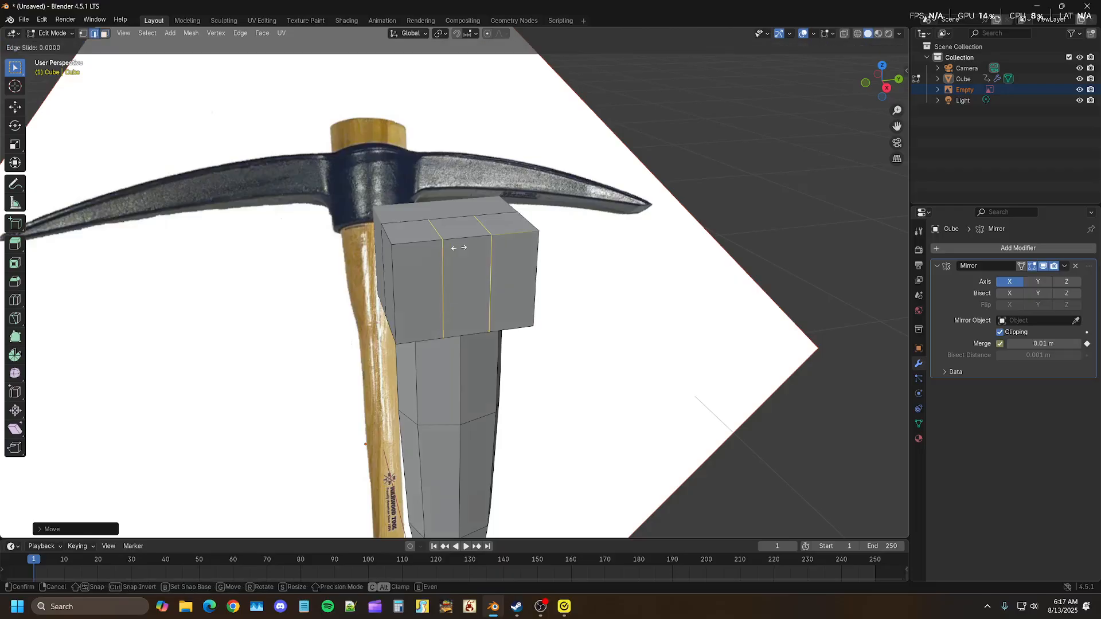
click(464, 254)
key(s)
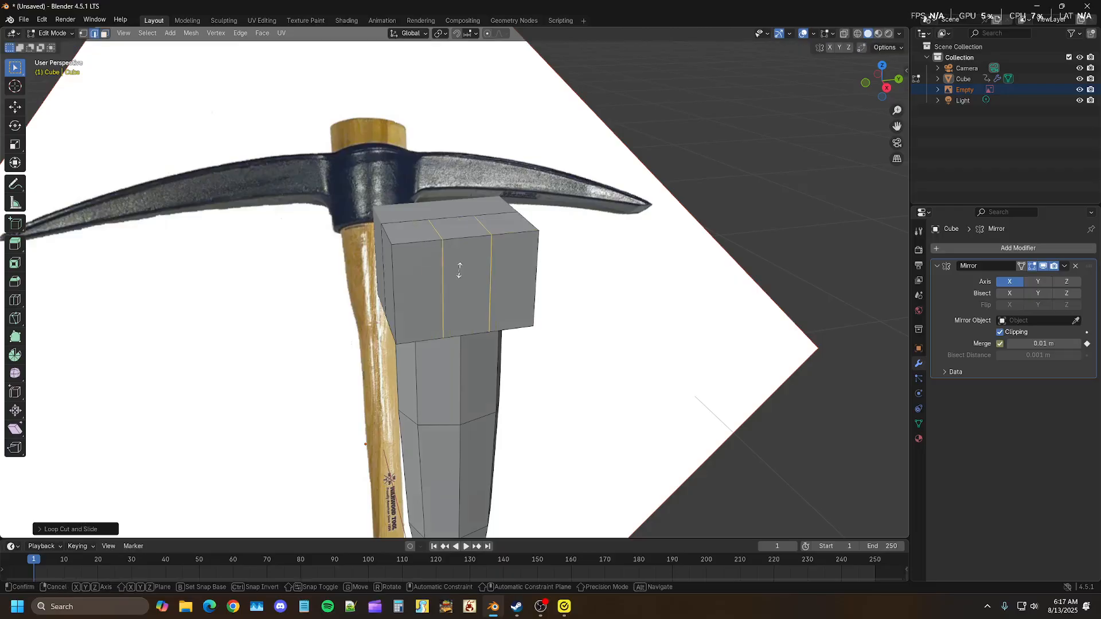
key(y)
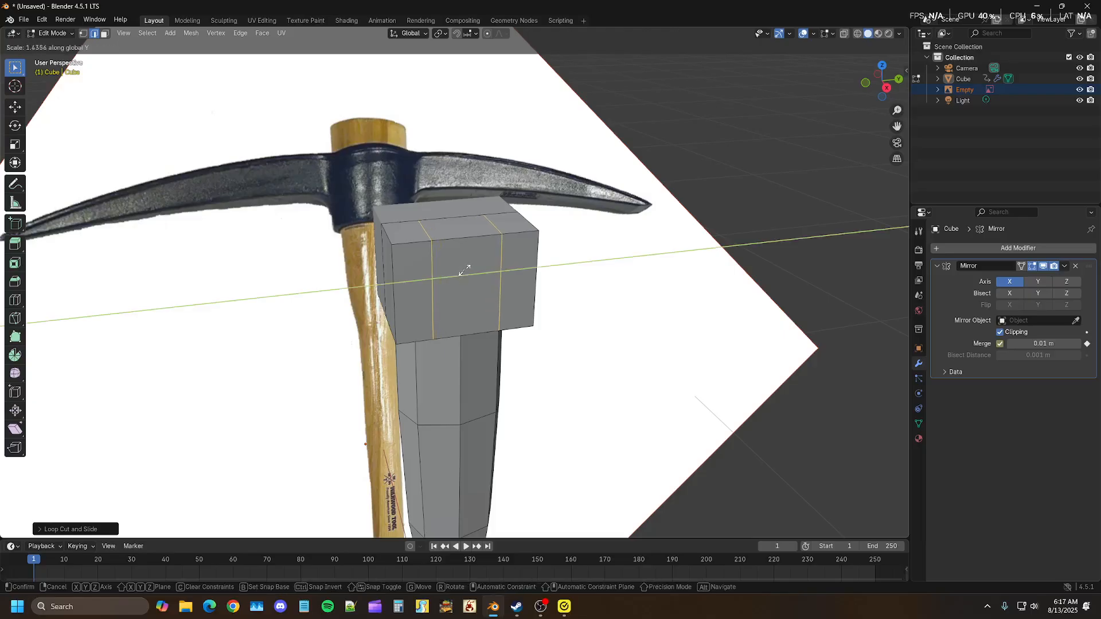
click(463, 271)
- Move the block's outer vertical corner edges about 0.012 m inward along X to give it an octagonal outline
middle_drag(456, 297, 602, 332)
click(478, 332)
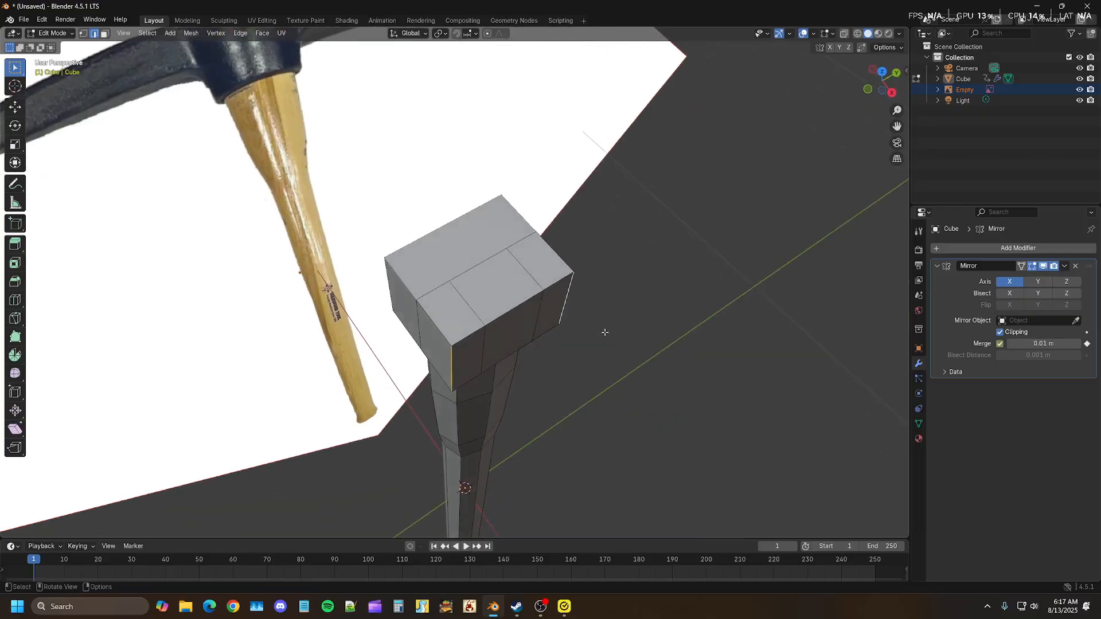
key(g)
key(x)
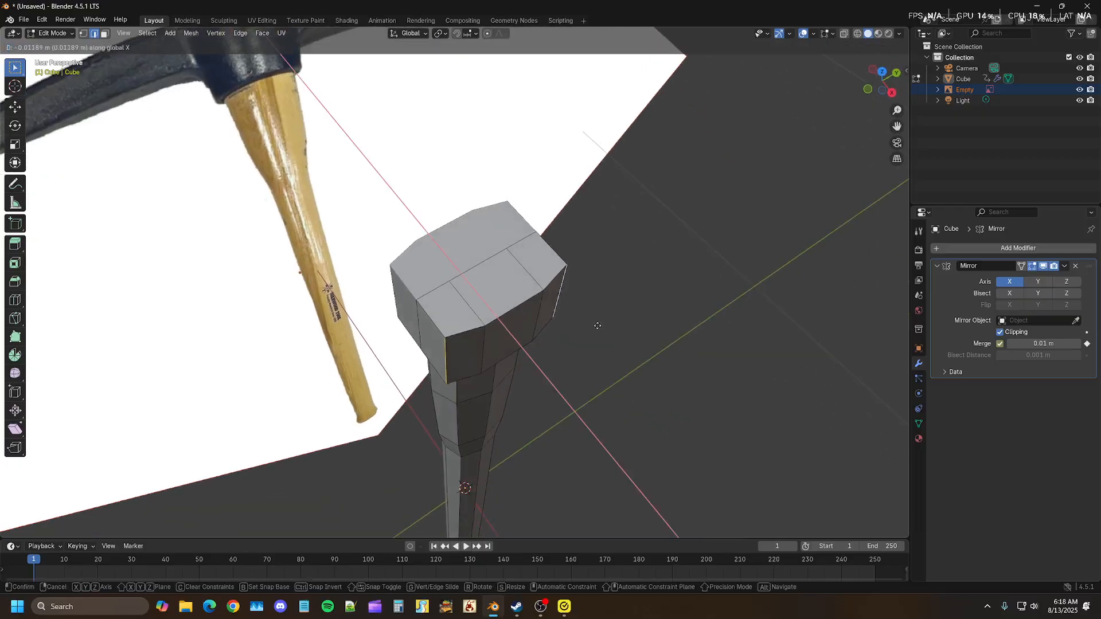
click(596, 325)
middle_drag(596, 325, 454, 307)
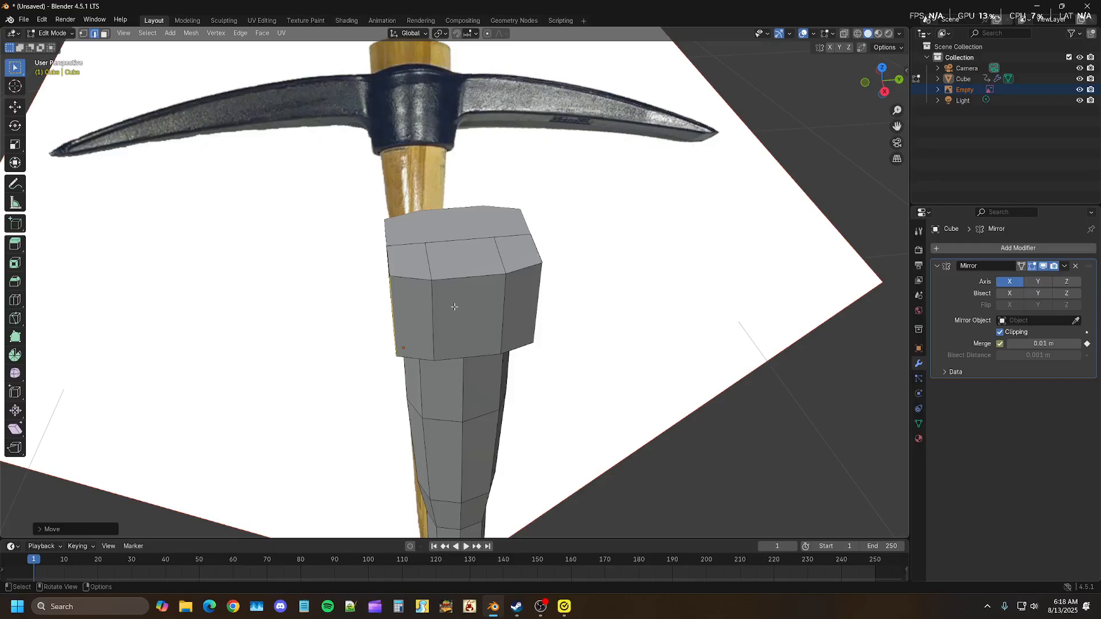
- Select all of the block's side, top and bottom faces and move them about 0.08 m down along Z
key(KP_3)
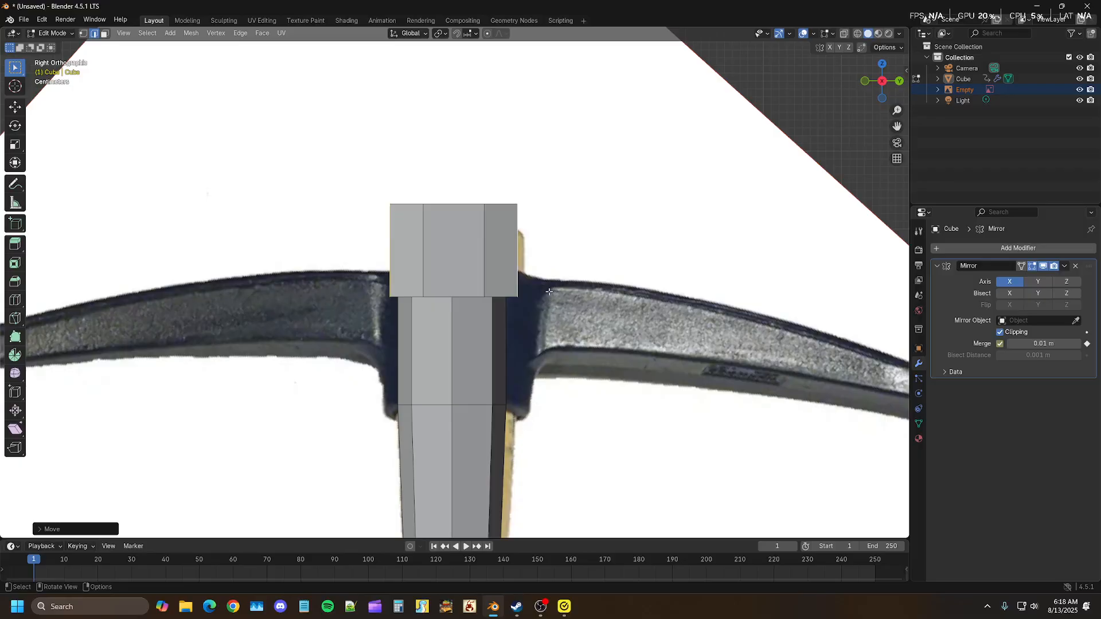
shift+middle_drag(552, 280, 557, 335)
click(495, 302)
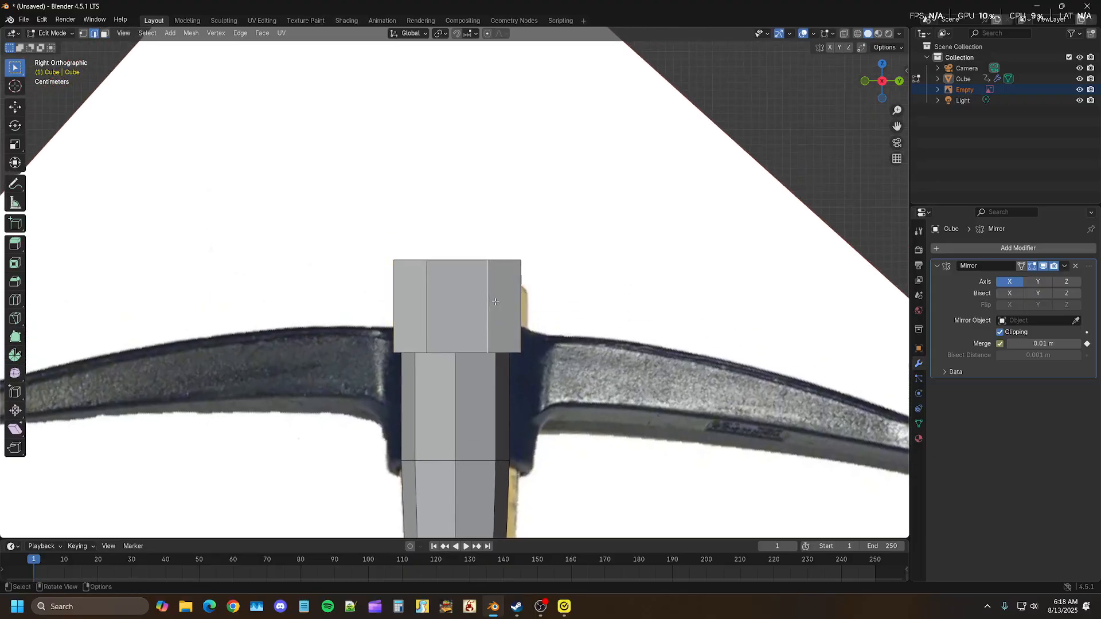
middle_drag(500, 303, 499, 333)
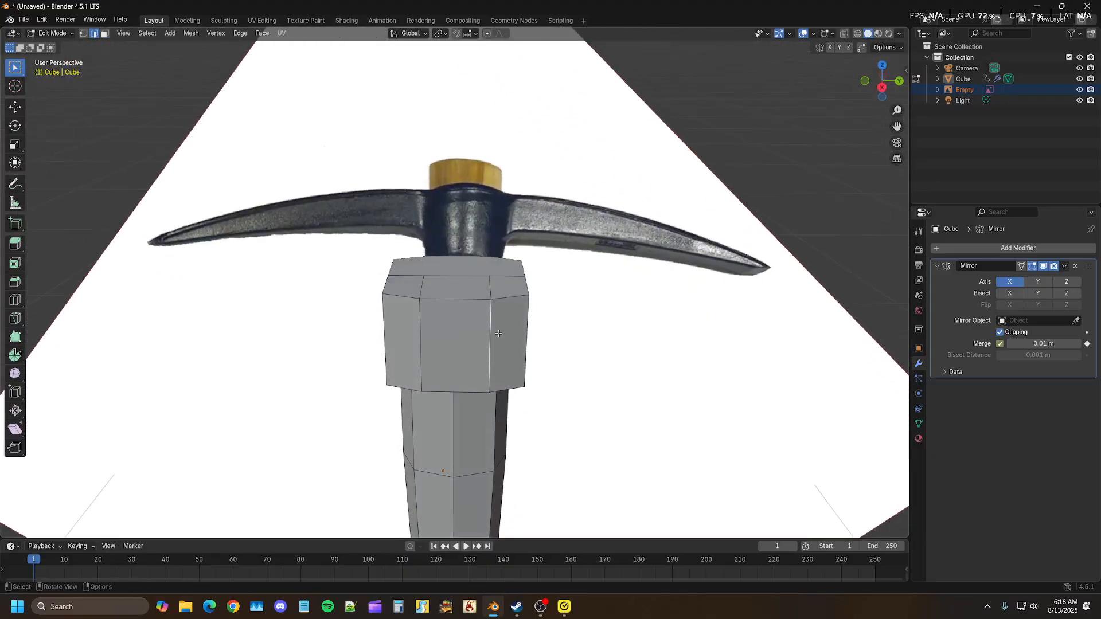
key(3)
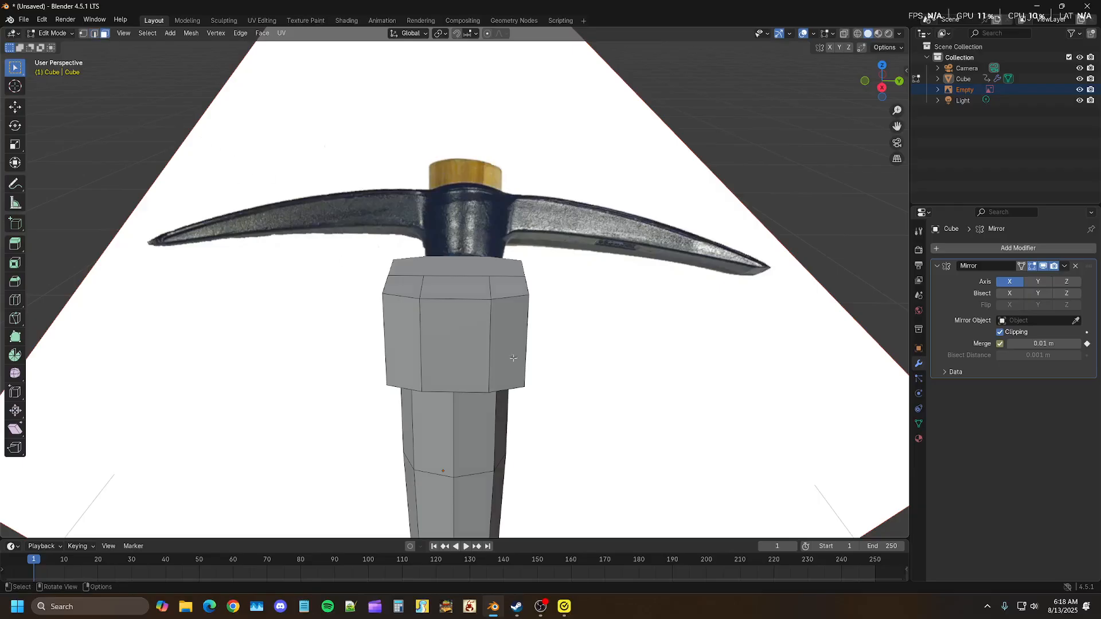
click(513, 351)
shift+click(469, 348)
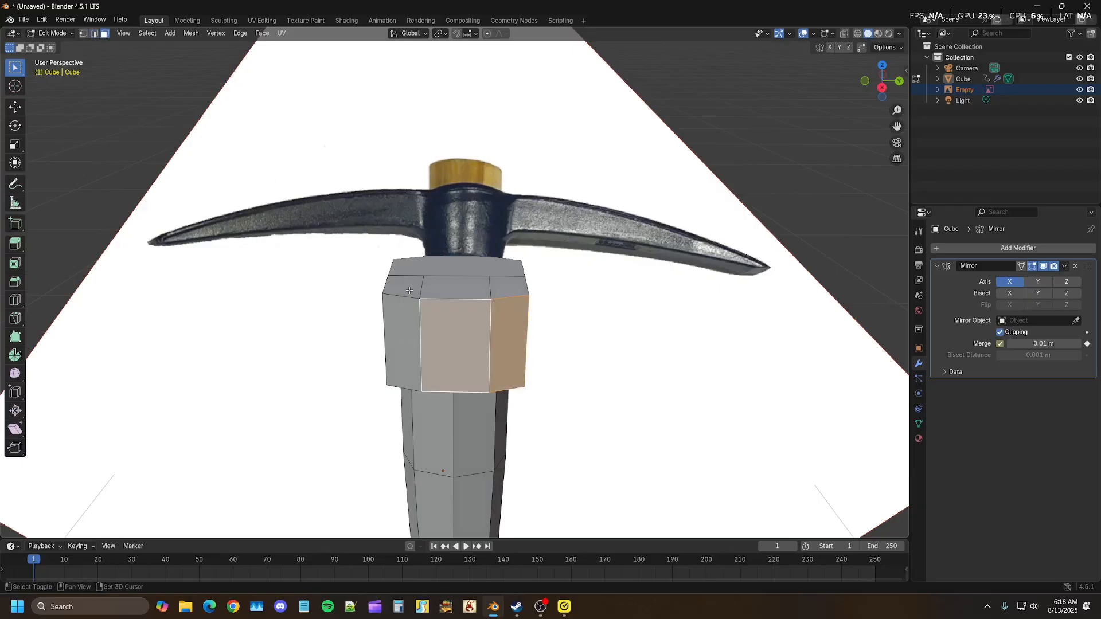
shift+click(404, 285)
shift+click(414, 312)
shift+click(448, 292)
shift+click(506, 289)
middle_drag(441, 359, 452, 242)
shift+click(468, 325)
shift+click(466, 264)
shift+click(502, 272)
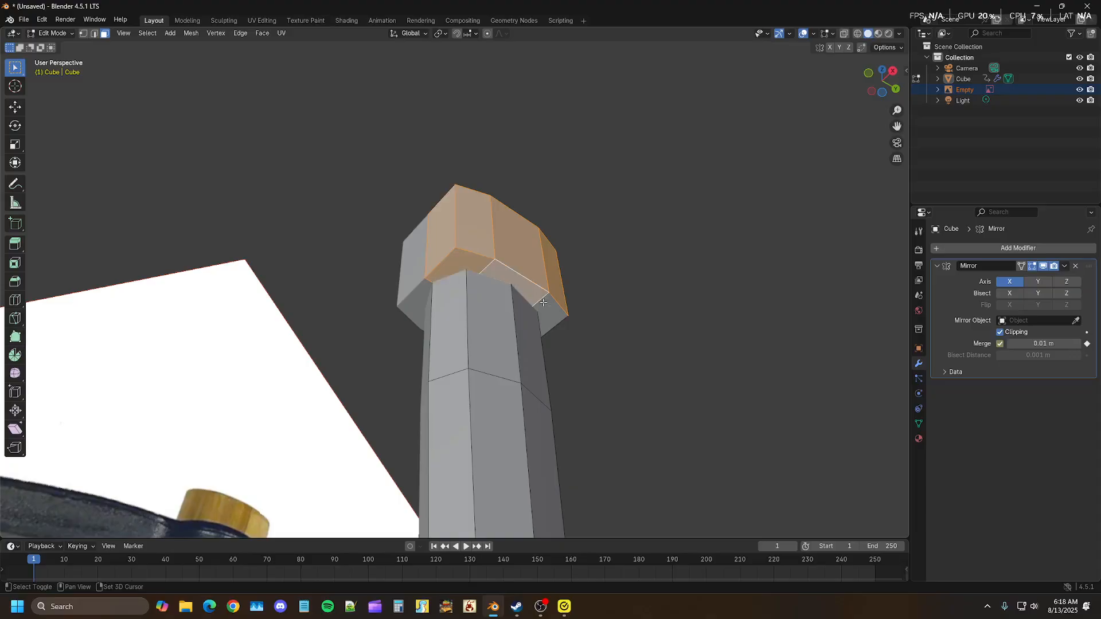
shift+click(551, 310)
key(KP_3)
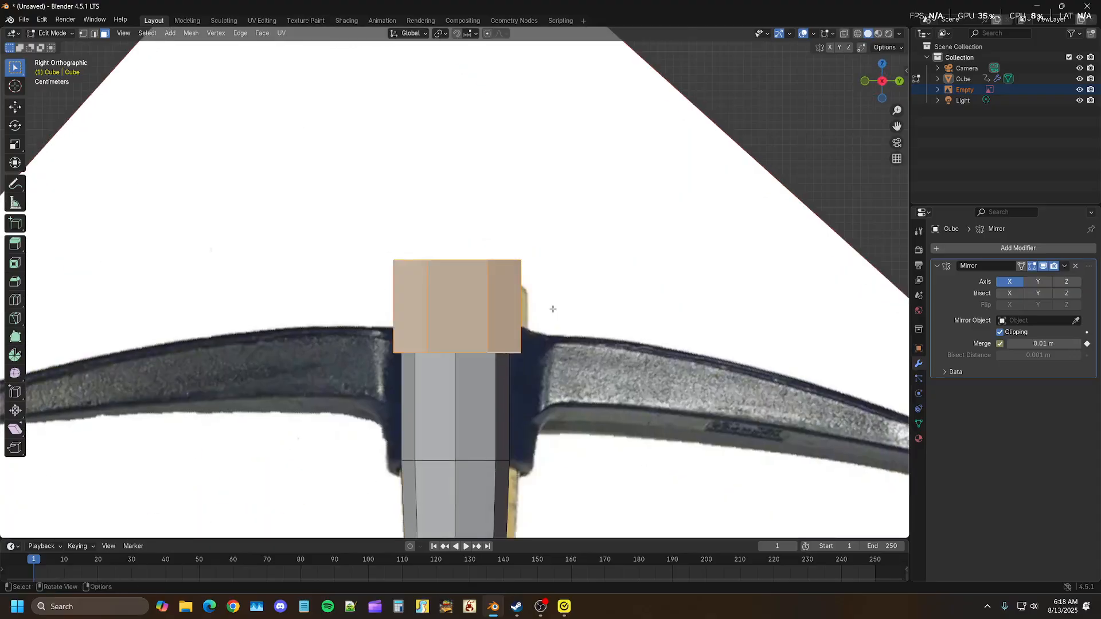
key(g)
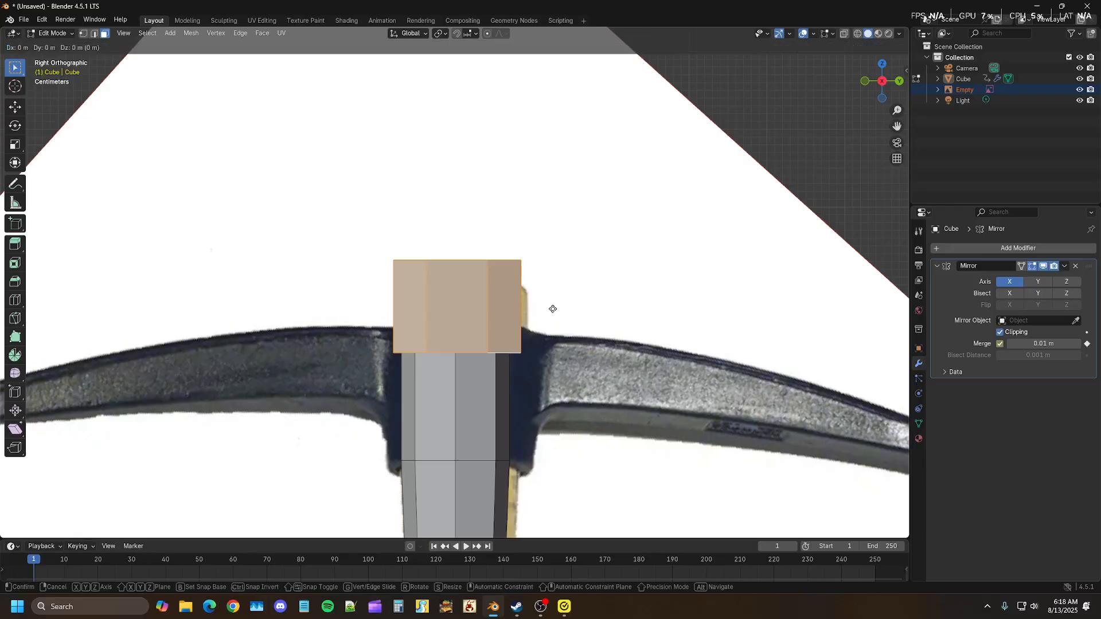
key(z)
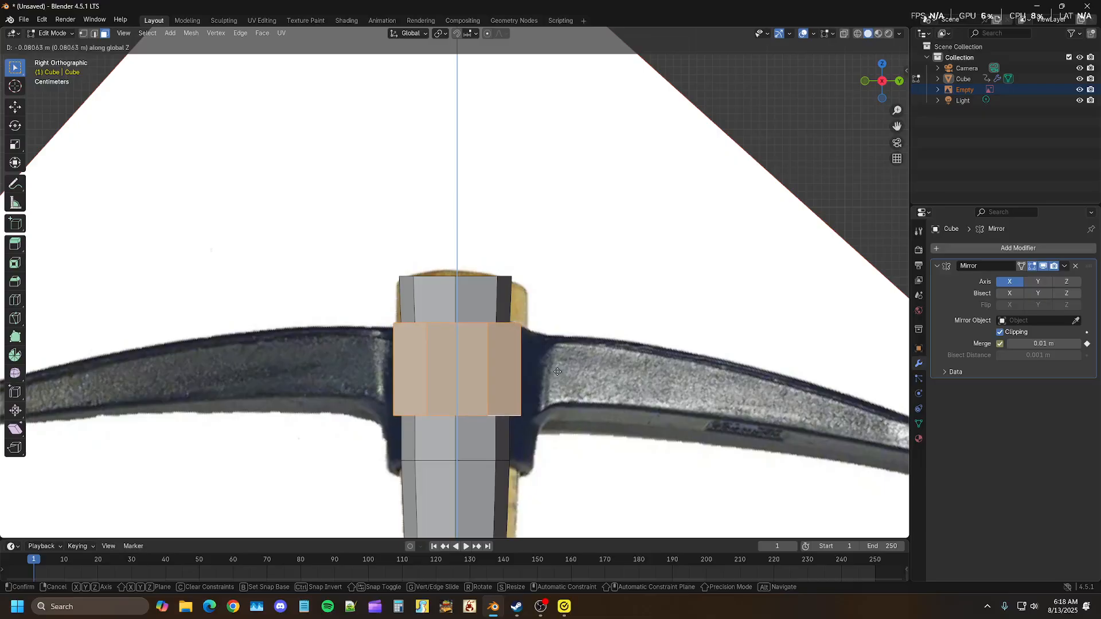
click(559, 373)
- Scale the selected collar block about 1.34 along Z and move it about 0.032 m down along Z
shift+middle_drag(564, 396, 585, 325)
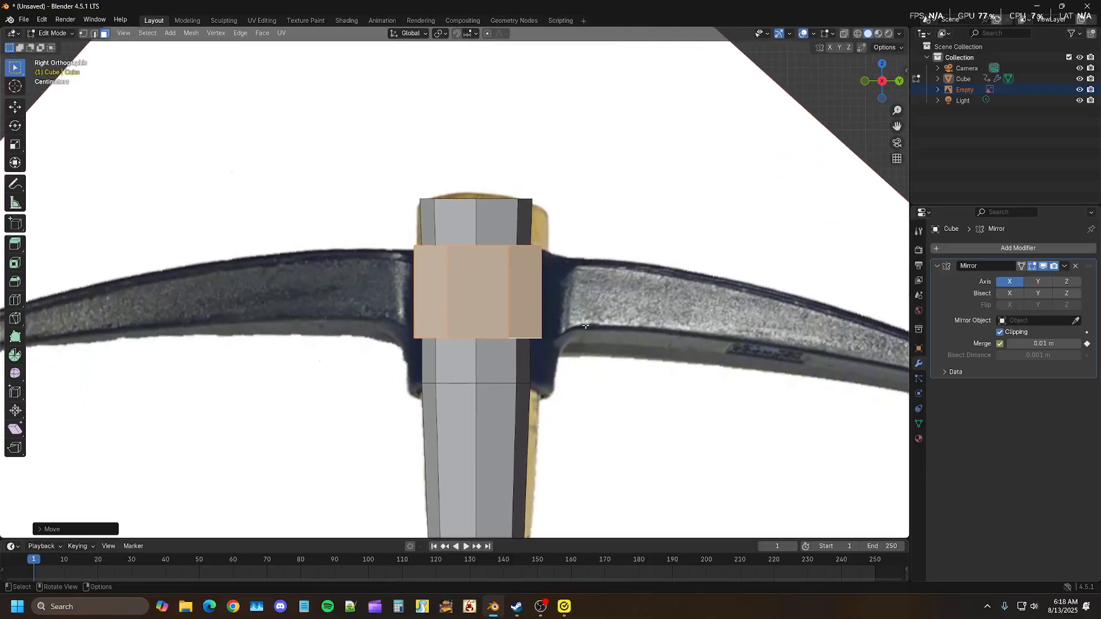
key(s)
key(z)
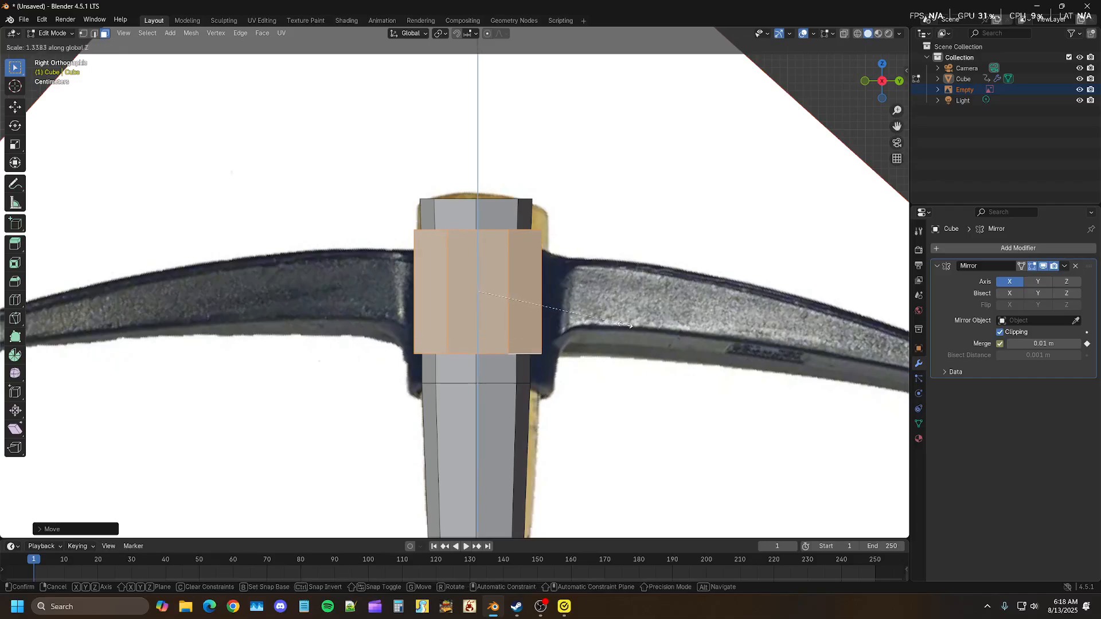
click(625, 325)
key(g)
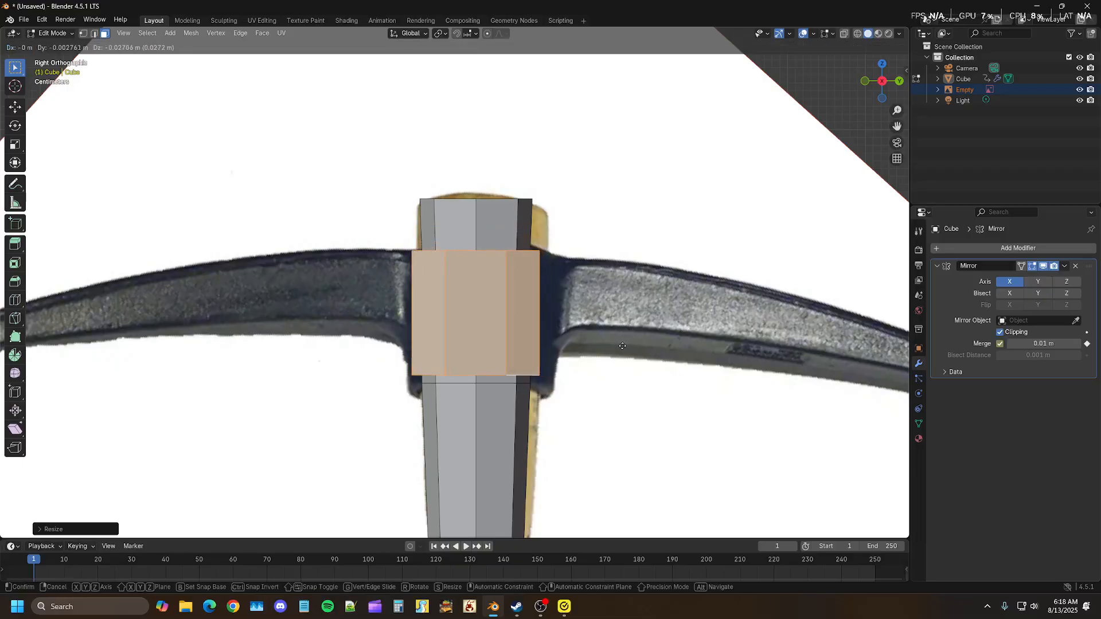
key(z)
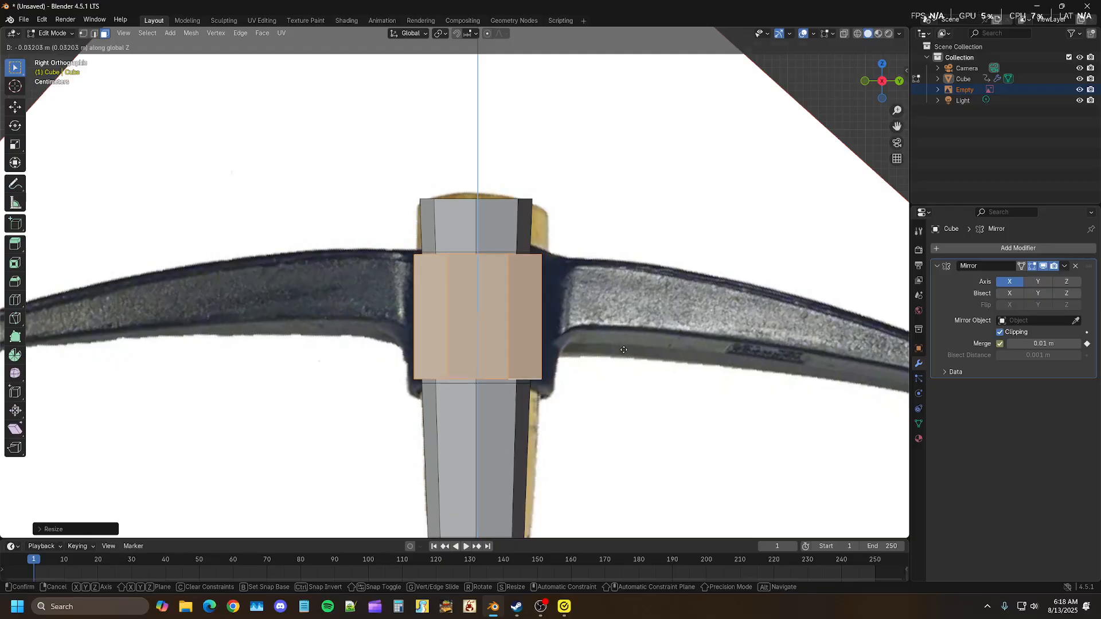
click(623, 349)
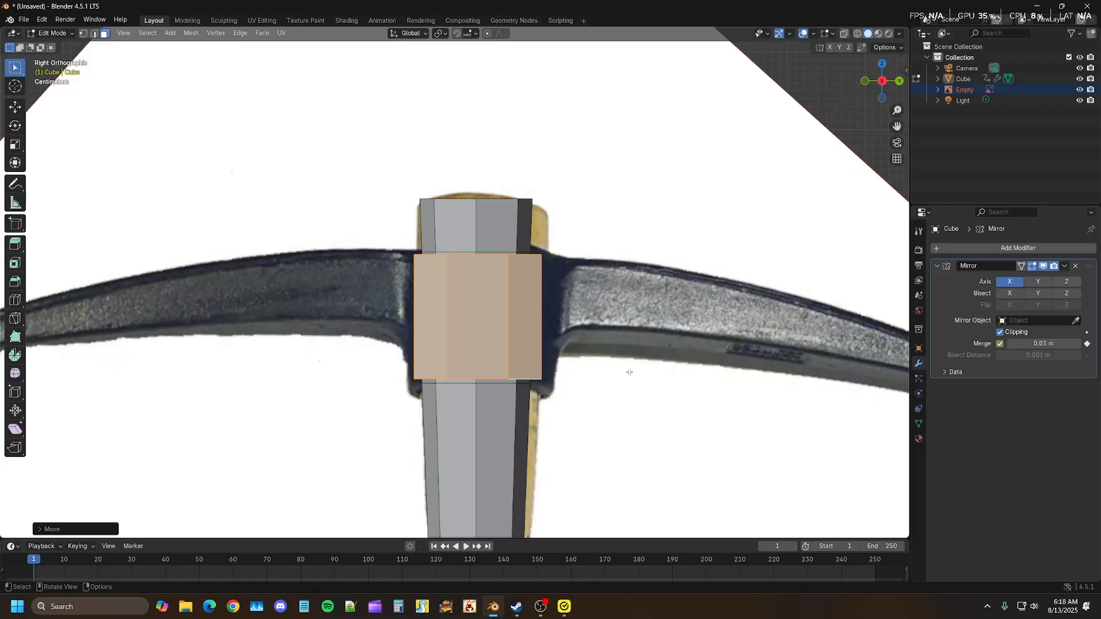
- Add one horizontal loop cut around the collar block at mid-height
scroll(468, 309, up, 2)
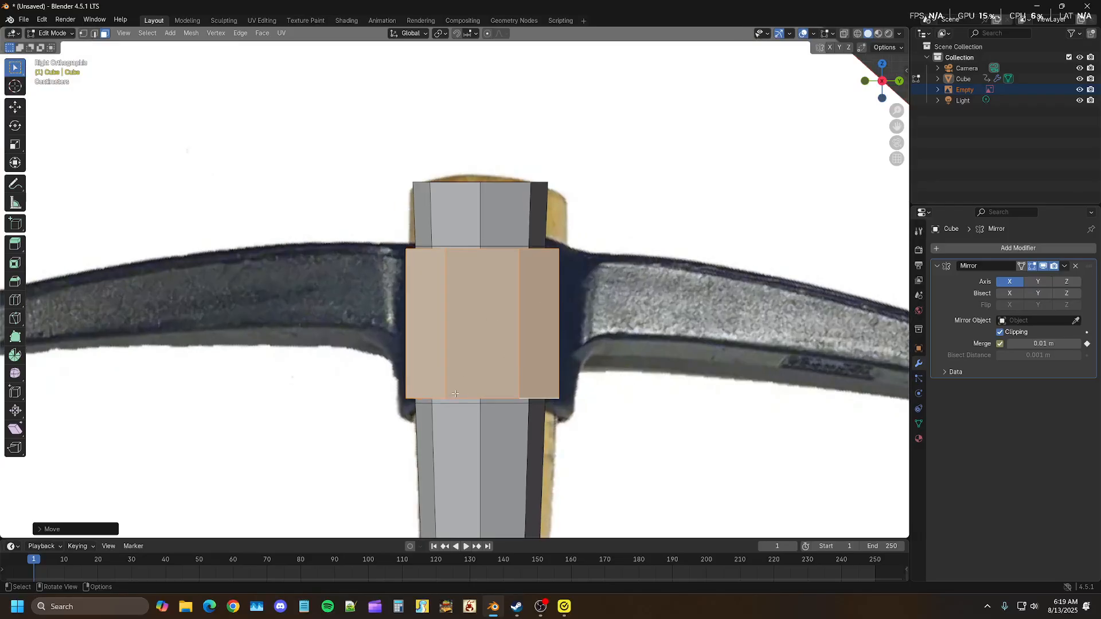
middle_drag(493, 330, 462, 355)
key(ctrl+r)
click(463, 356)
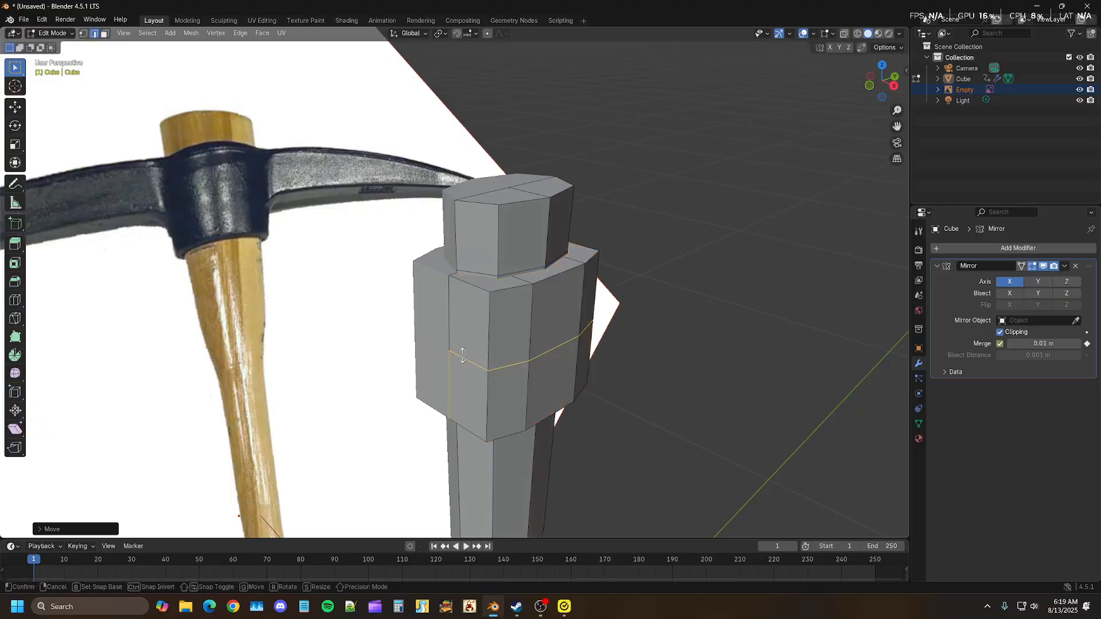
click(467, 356)
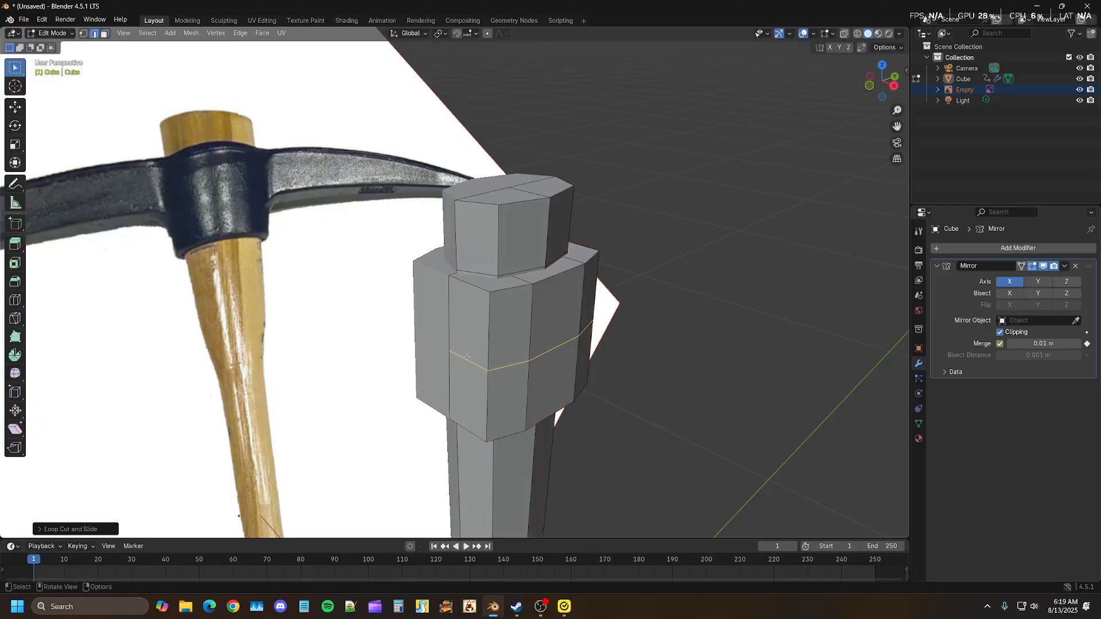
- Try to raise the loop cut's edge on the block's Y-facing end slightly along Z
middle_drag(523, 361, 389, 332)
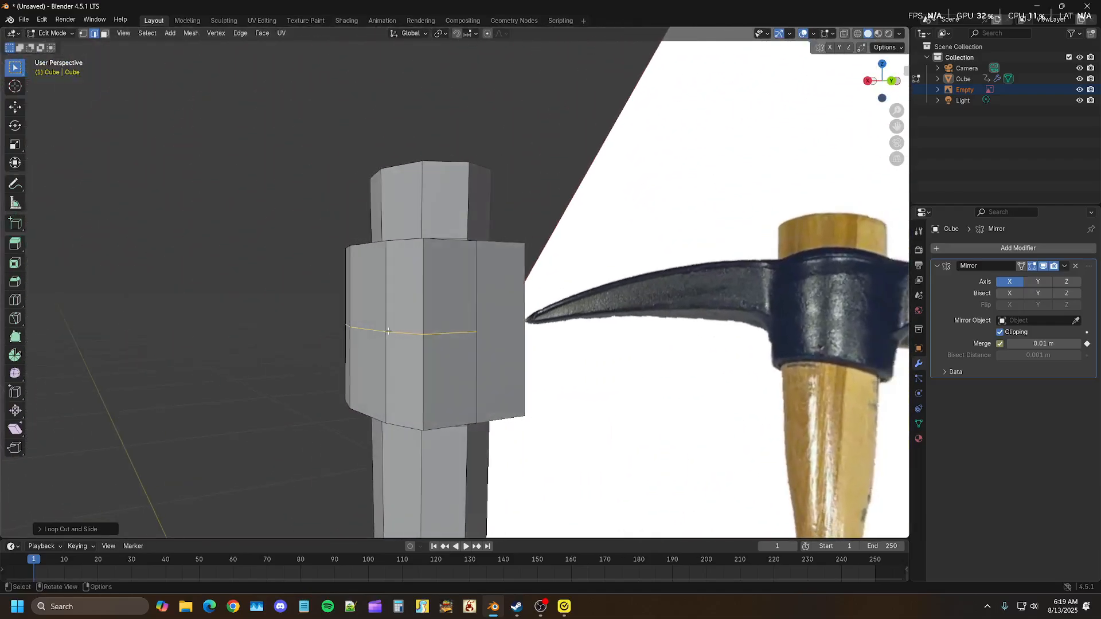
click(462, 334)
key(g)
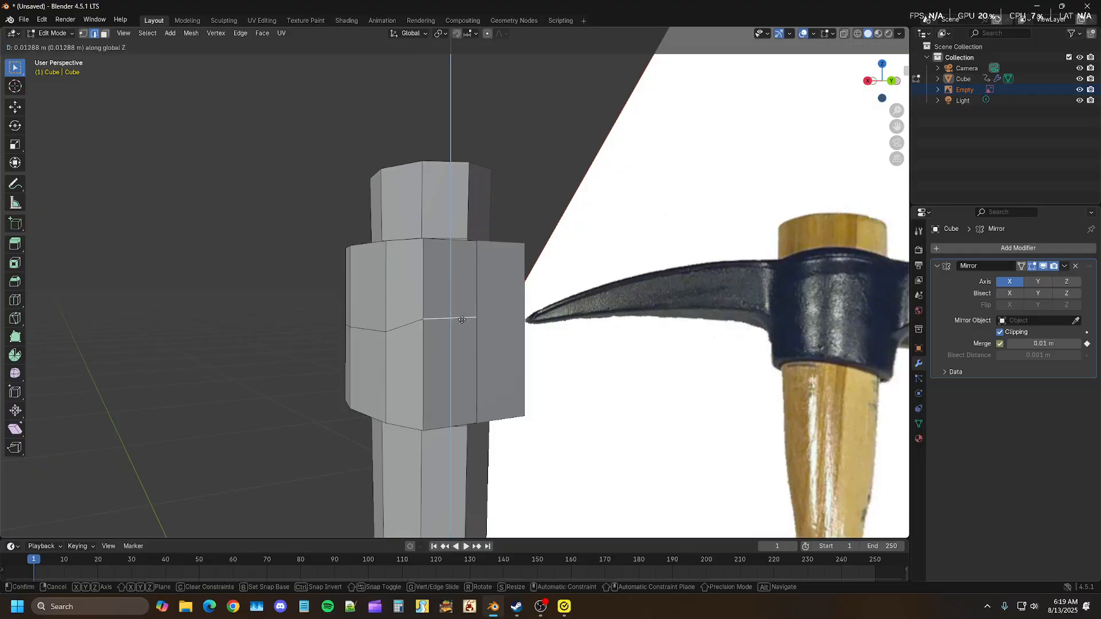
click(466, 316)
middle_drag(466, 316, 540, 357)
middle_drag(558, 366, 527, 348)
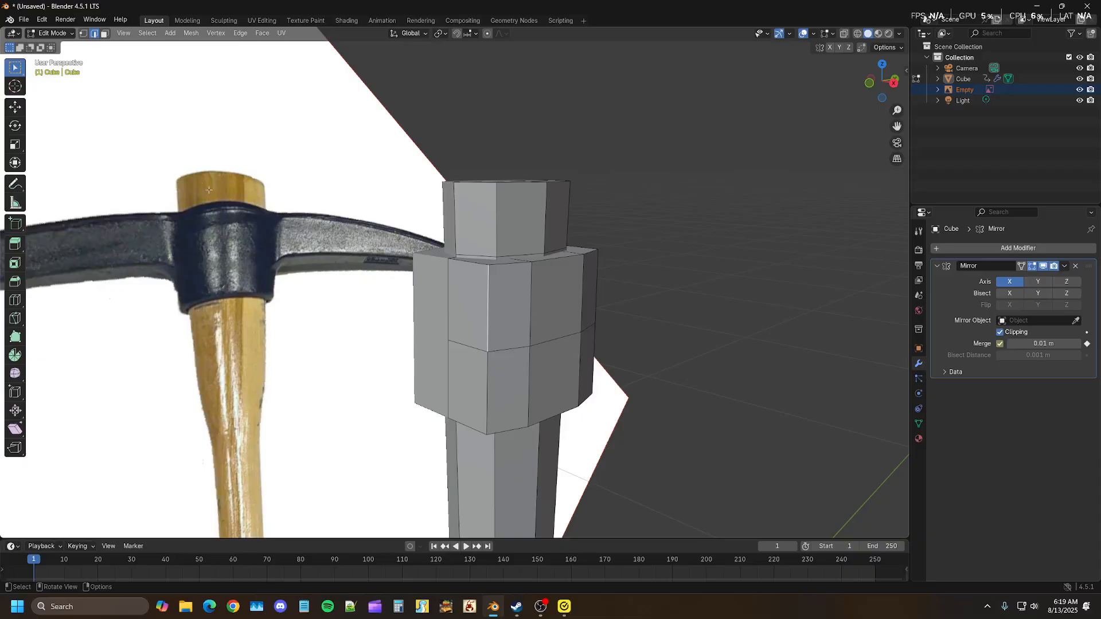
- Extrude the upper faces on the block's two opposite Y-facing ends and scale them outward along Y to form straight arms
click(105, 33)
click(473, 323)
middle_drag(473, 323, 525, 320)
shift+click(433, 282)
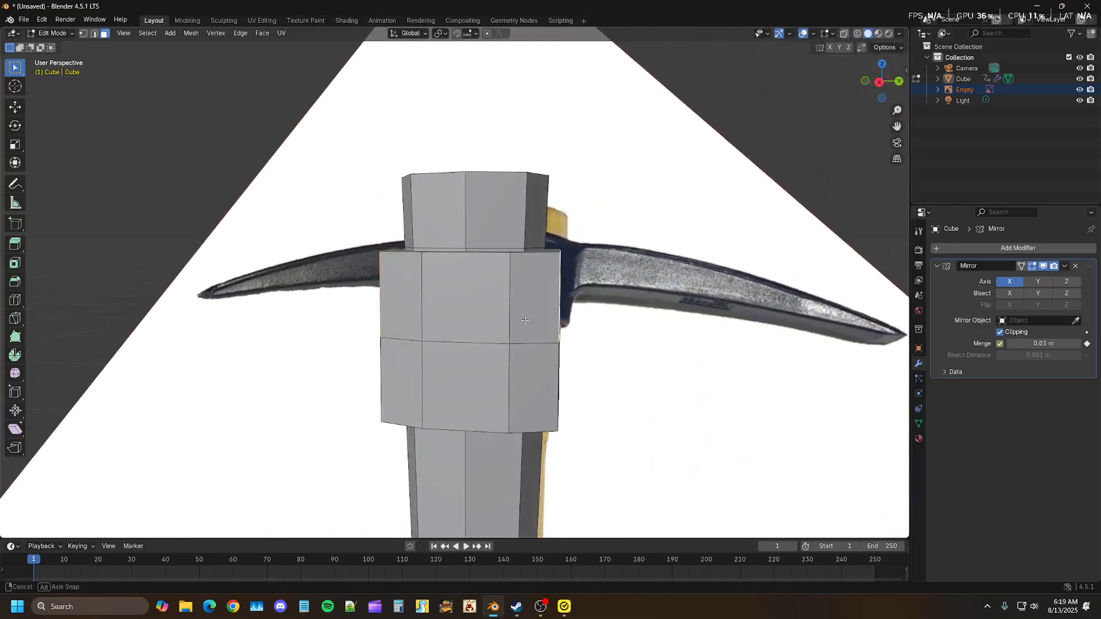
key(e)
key(s)
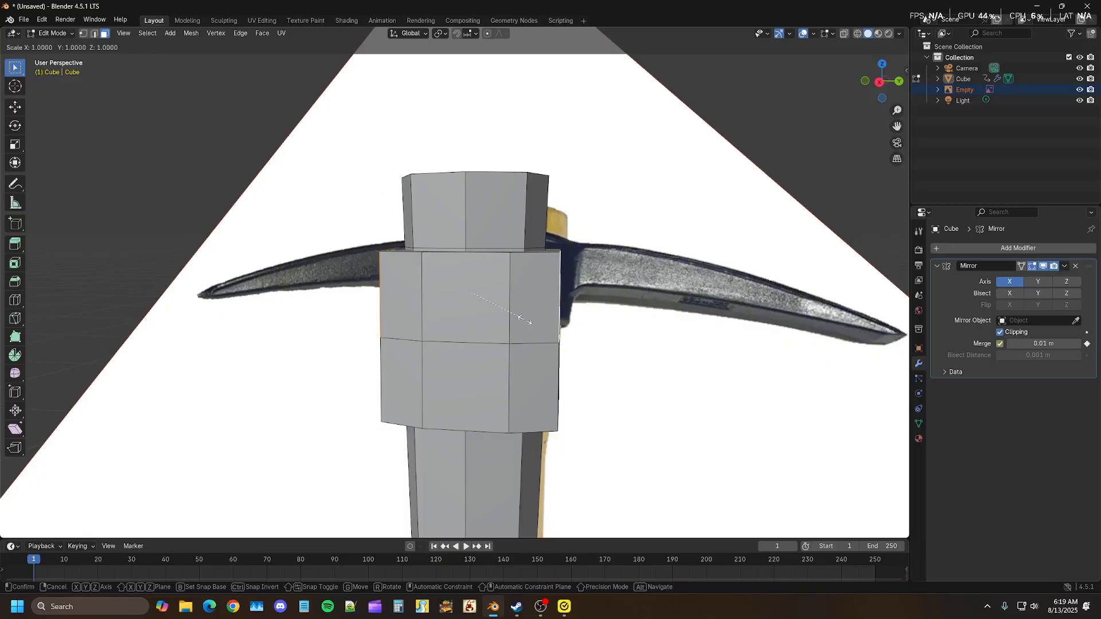
key(y)
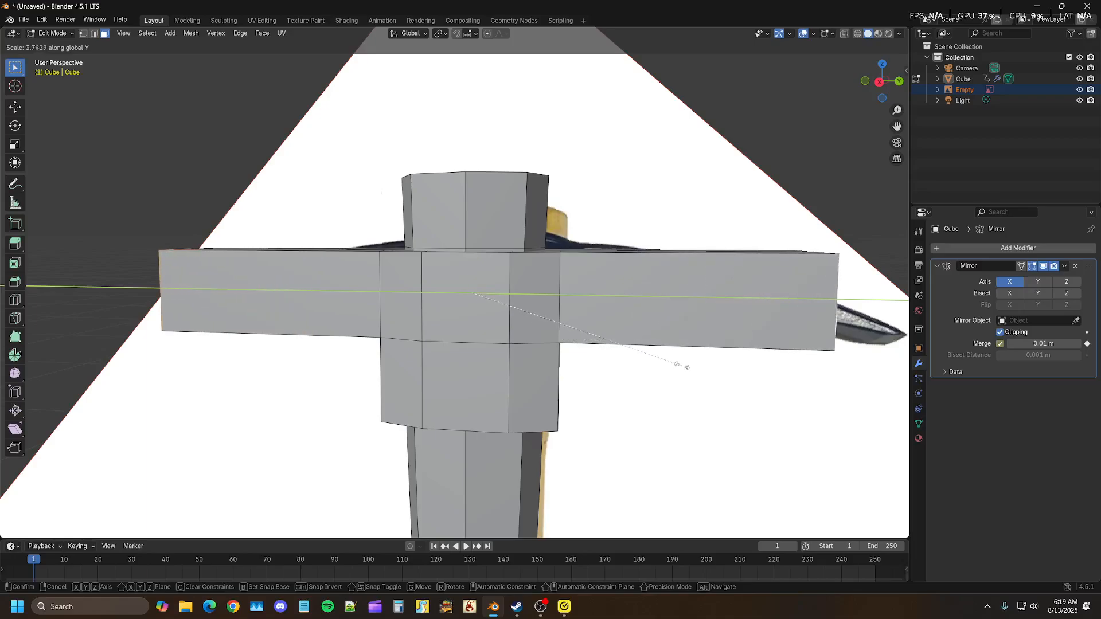
click(754, 386)
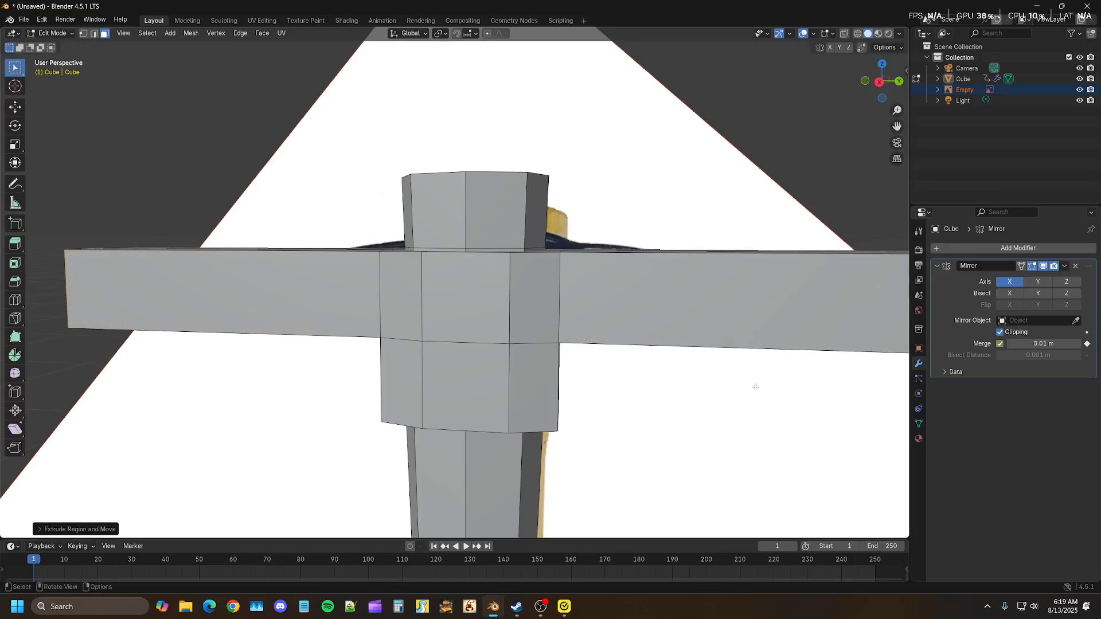
key(KP_3)
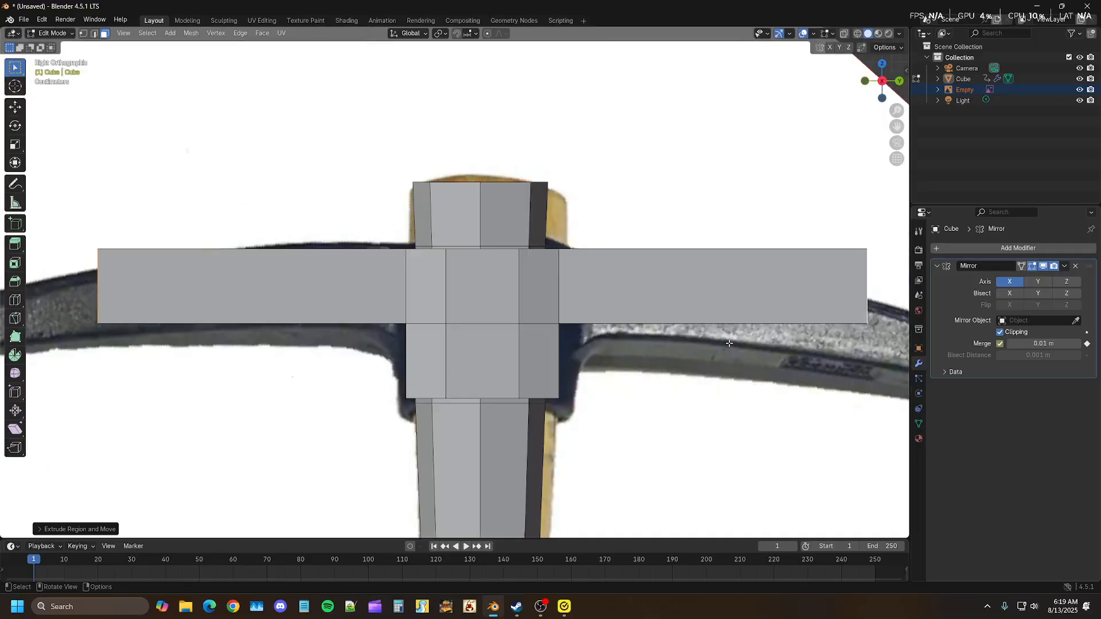
scroll(721, 346, down, 3)
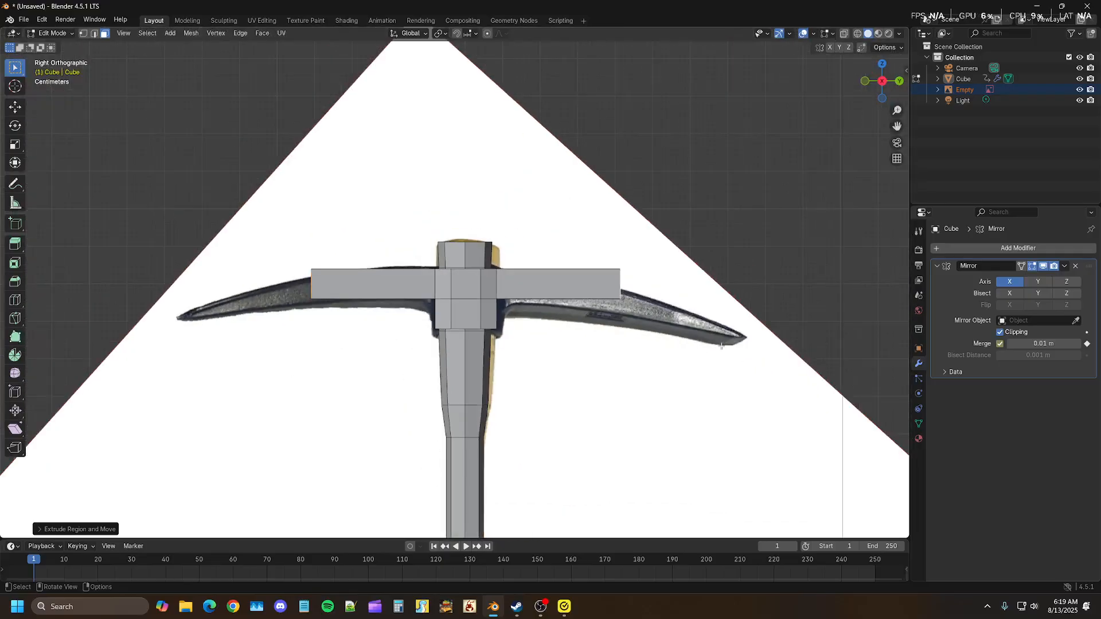
key(s)
key(x)
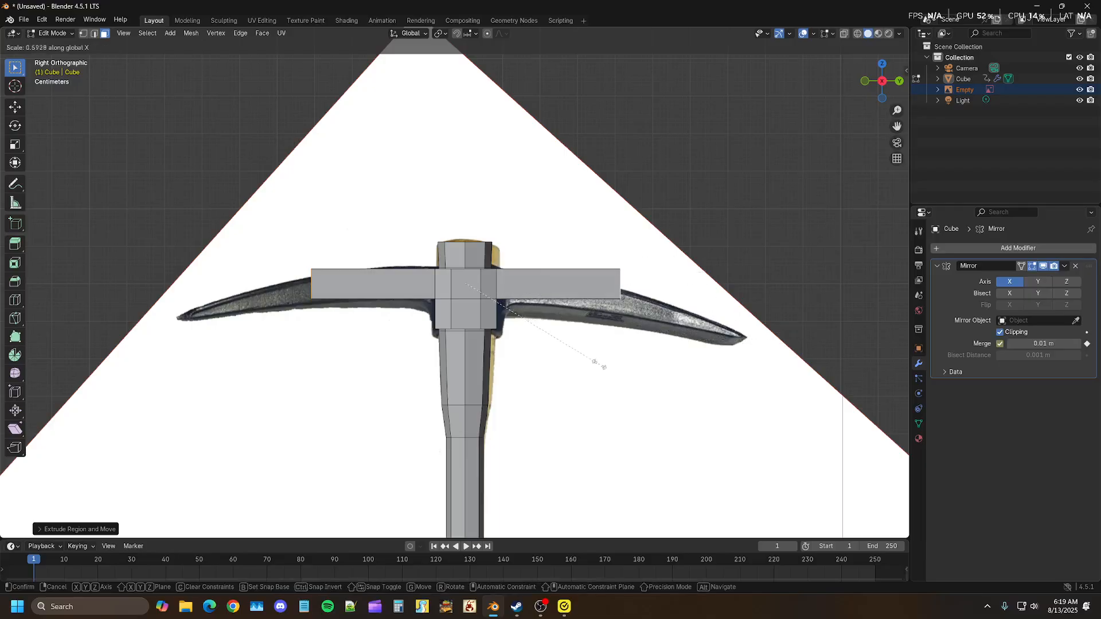
click(591, 418)
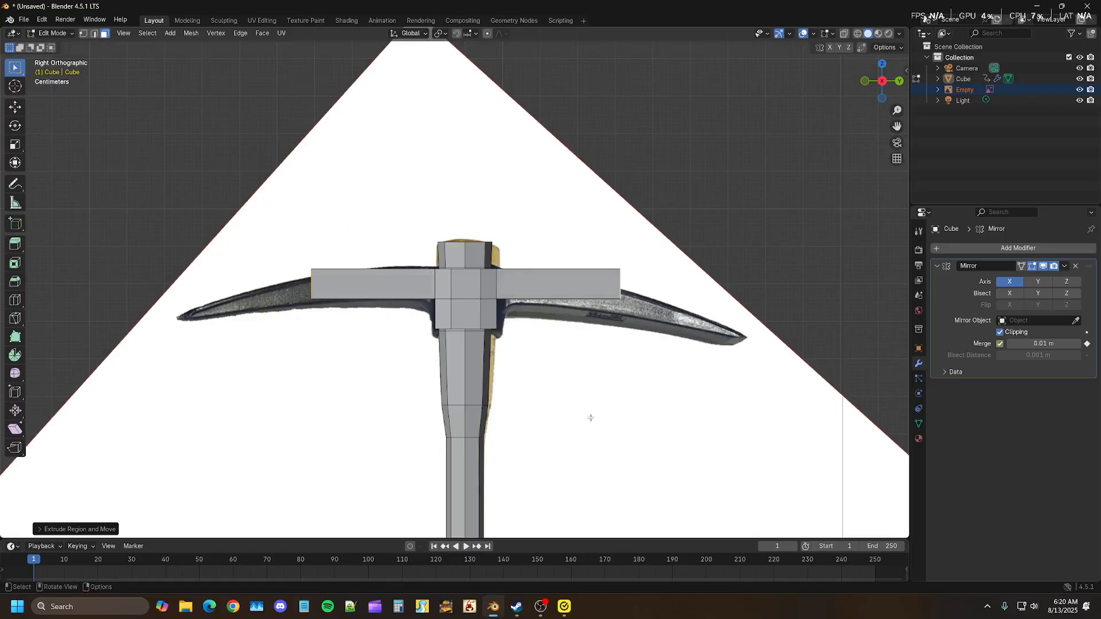
mouse_move(598, 377)
middle_down()
mouse_move(538, 373)
mouse_move(611, 403)
mouse_move(686, 413)
mouse_move(690, 388)
mouse_move(583, 375)
middle_up()
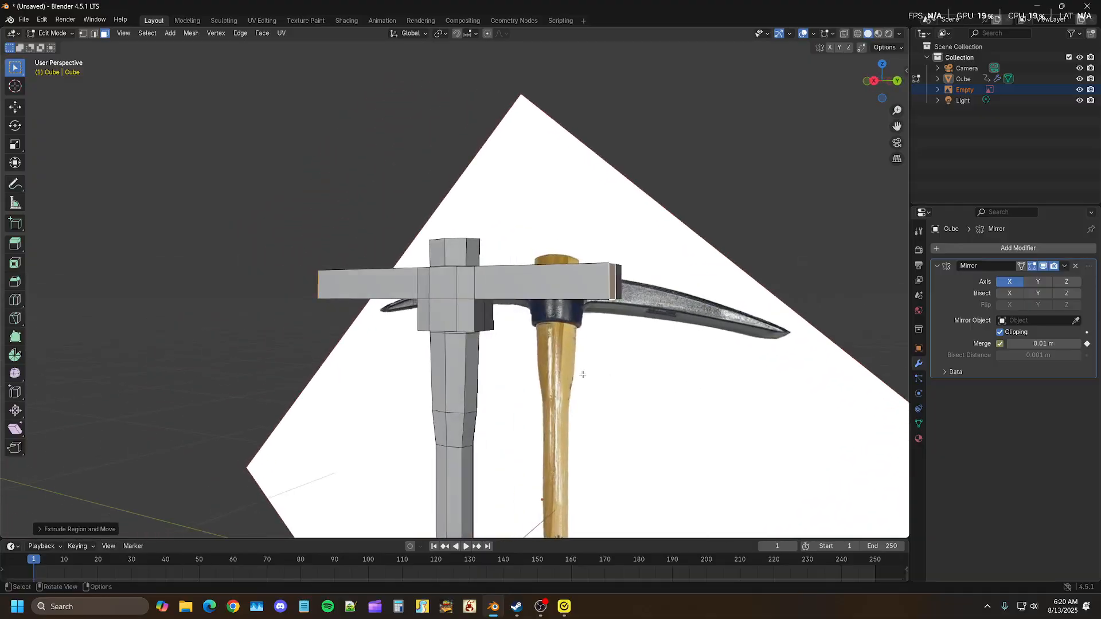
- Scale the selected end faces of the crossbar along Y until they reach roughly the tips of the reference pickaxe head
key(KP_3)
key(s)
key(y)
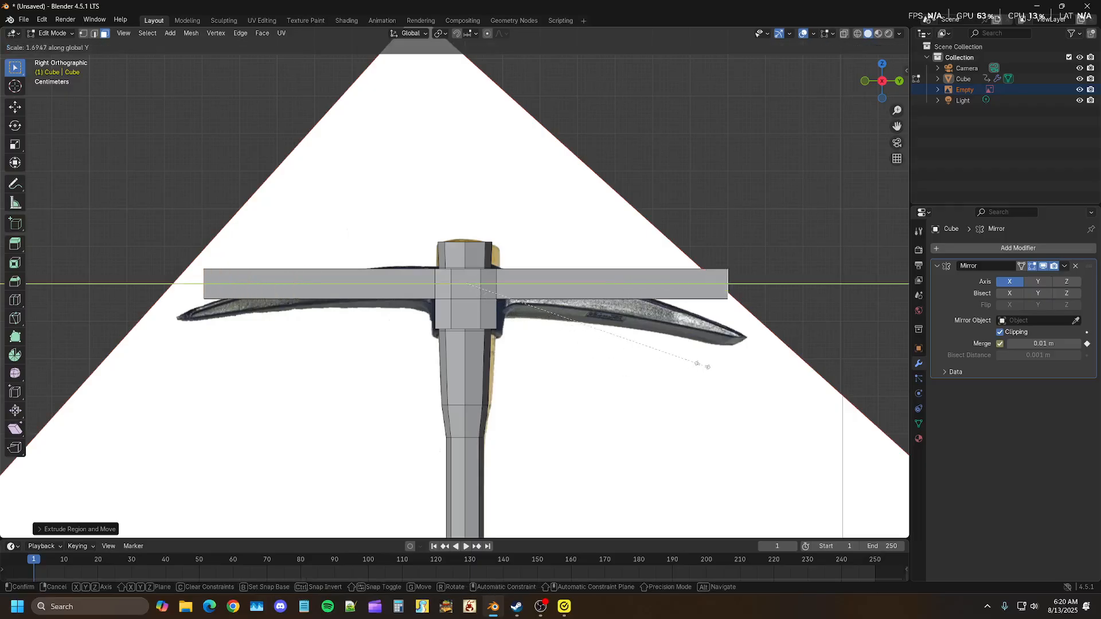
click(735, 364)
middle_drag(535, 343, 595, 239)
scroll(535, 337, down, 5)
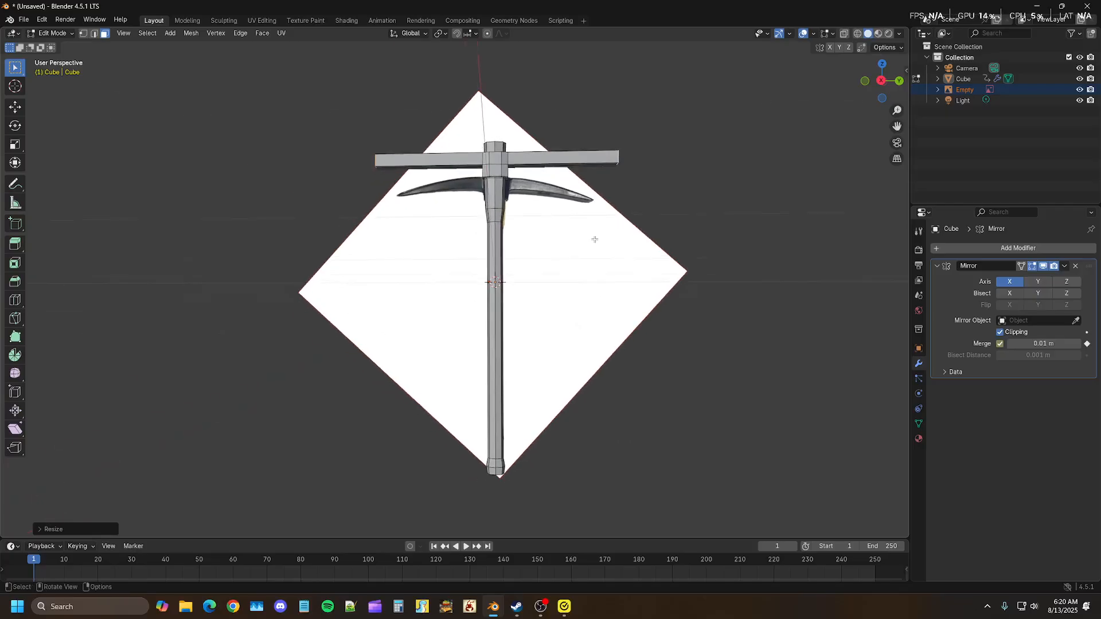
key(KP_3)
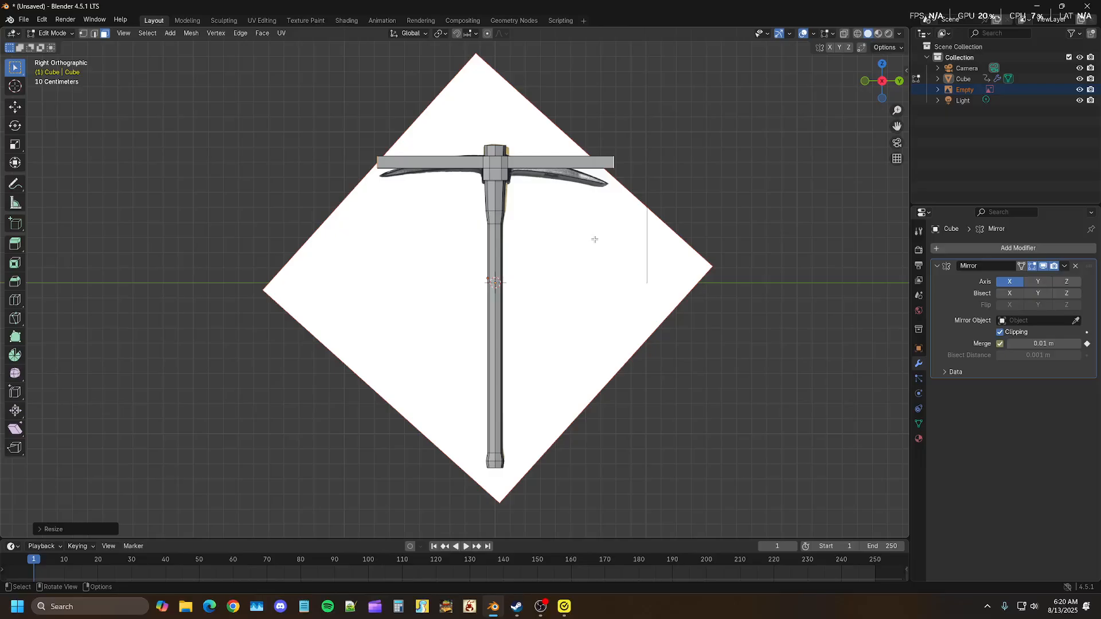
- Select the centre edges along the underside of both arms and lower them along Z by about 0.009 m
scroll(456, 183, up, 4)
shift+middle_drag(509, 47, 515, 215)
scroll(498, 188, up, 3)
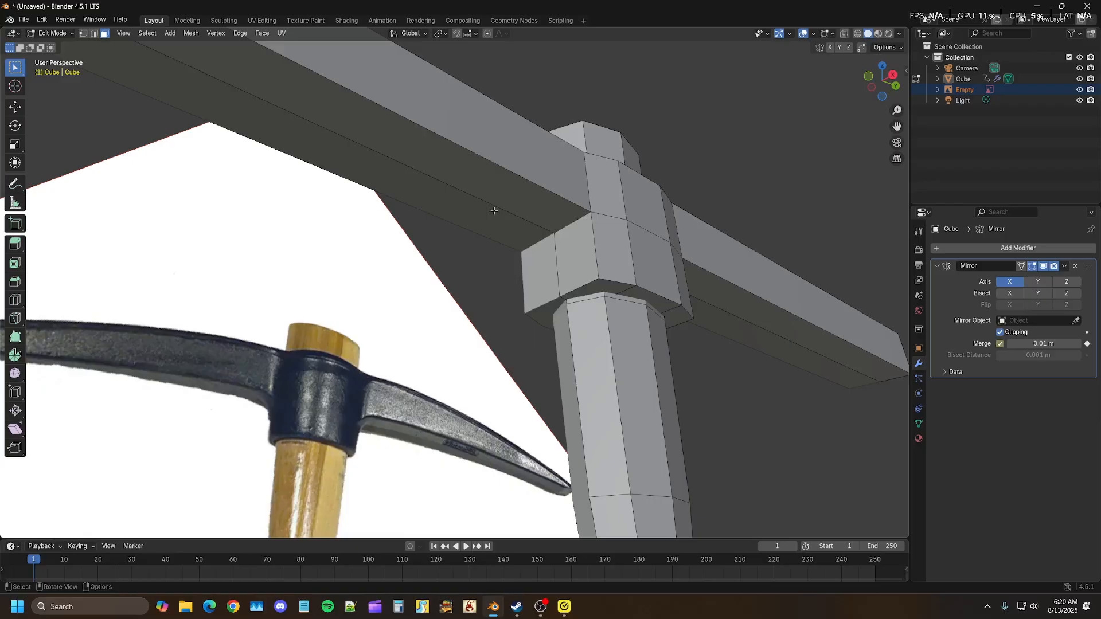
click(94, 34)
click(507, 205)
shift+click(748, 324)
key(g)
key(z)
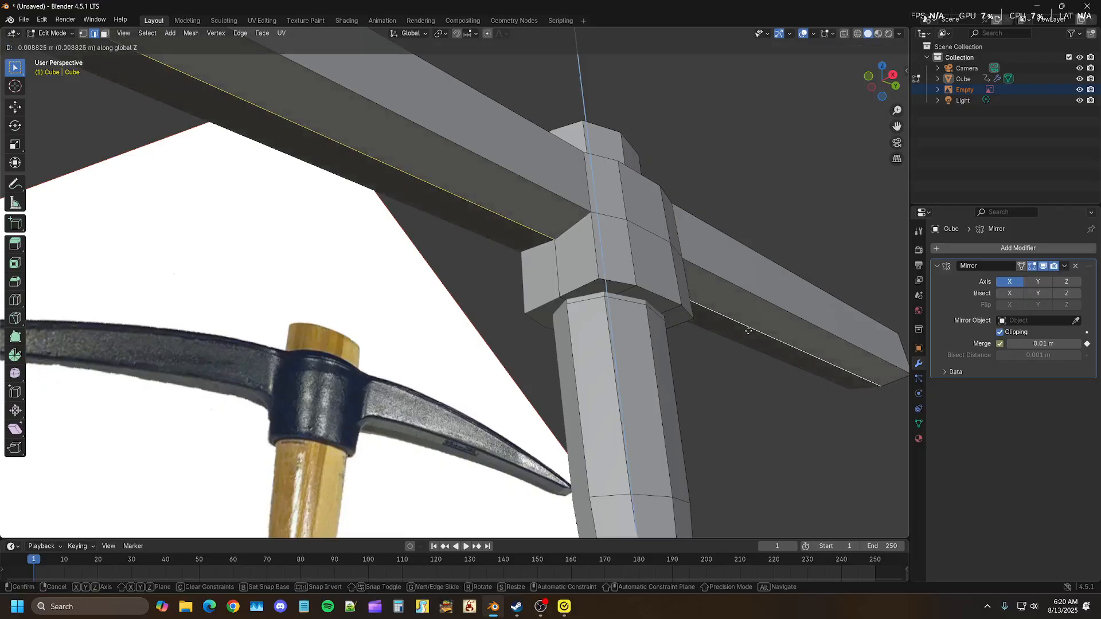
click(748, 331)
- Add a single loop cut across the left arm and slide it close to the central collar
middle_drag(747, 334, 531, 224)
key(ctrl+r)
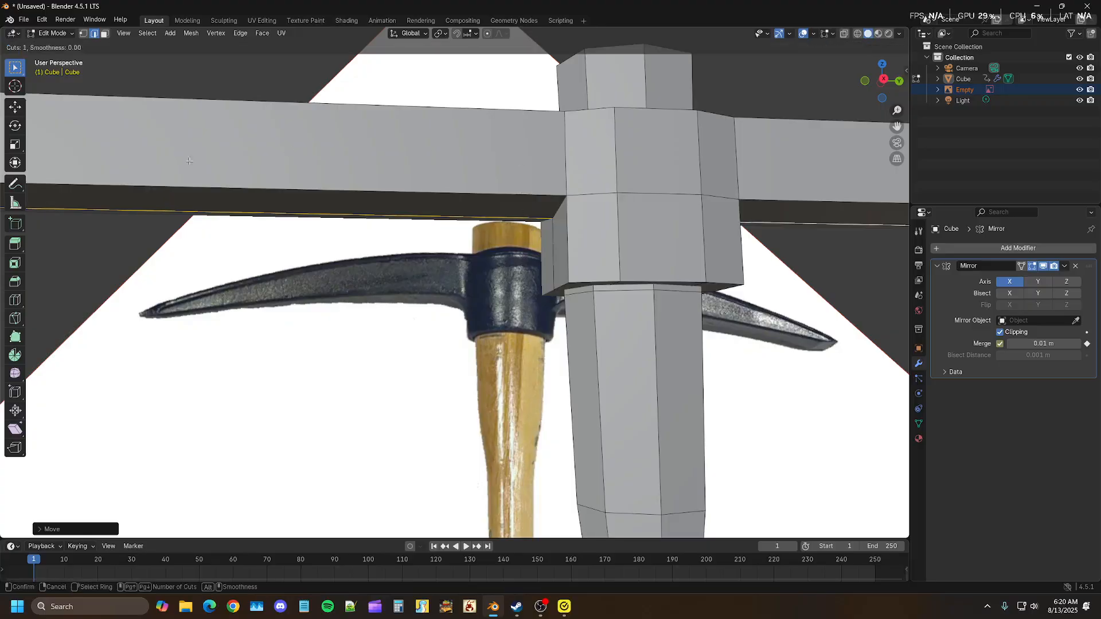
click(159, 185)
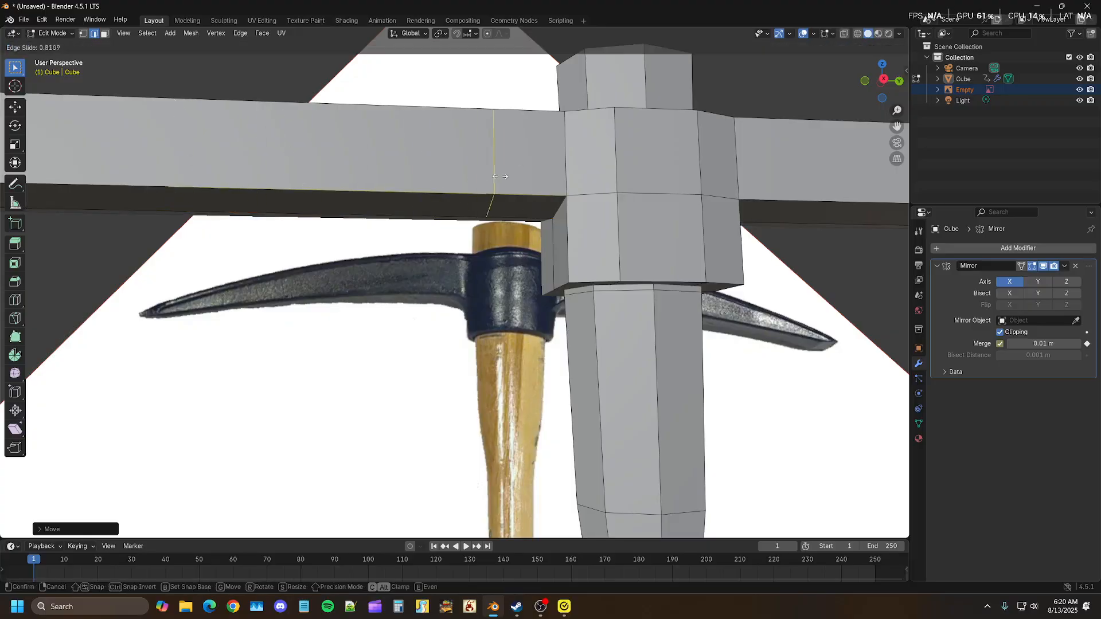
click(529, 175)
scroll(501, 257, down, 4)
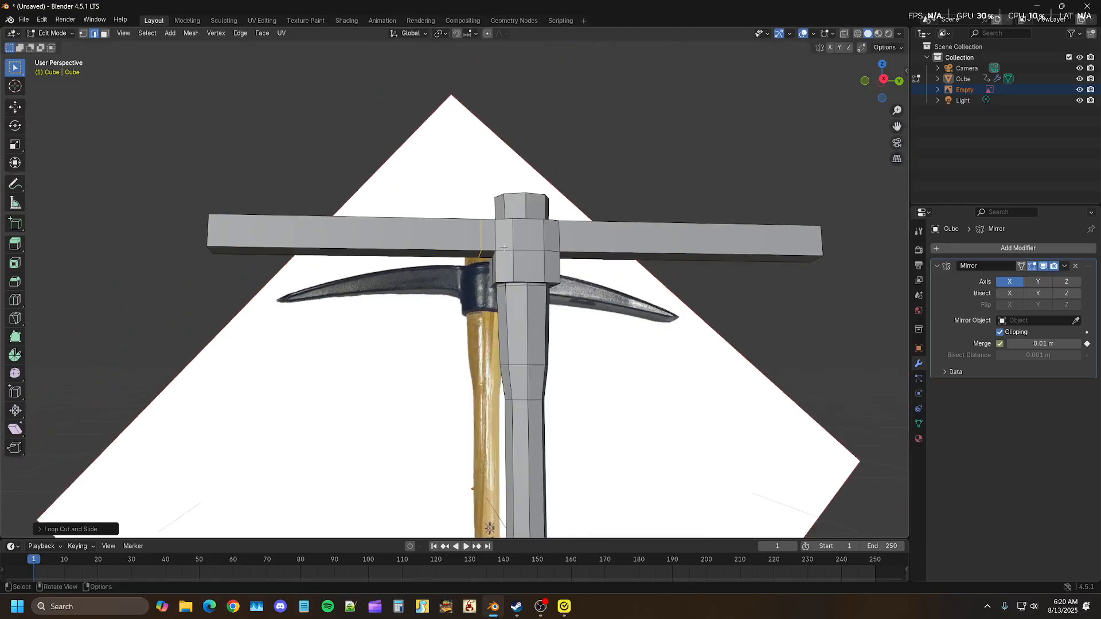
- Add a matching loop cut across the right arm, close to the central collar
middle_drag(528, 281, 542, 338)
middle_drag(447, 156, 492, 72)
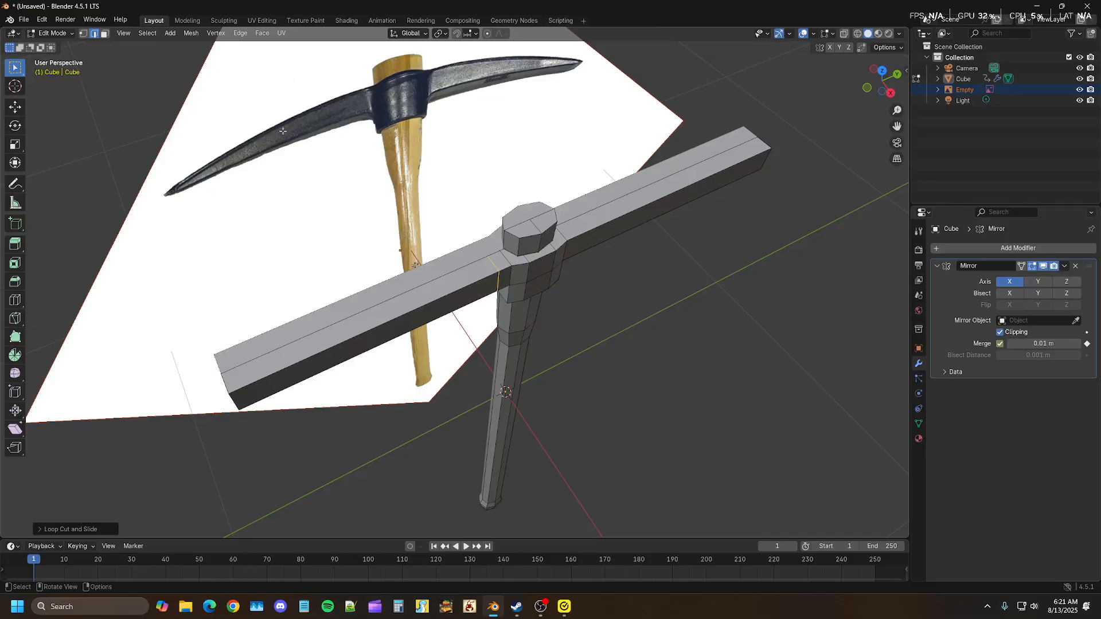
middle_drag(325, 225, 356, 167)
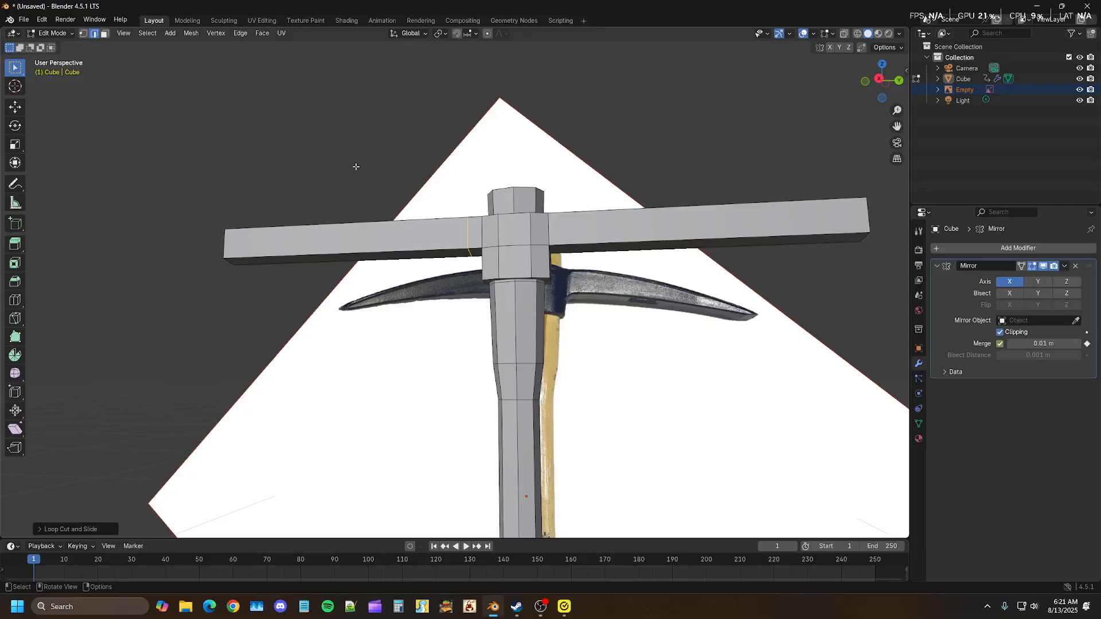
key(ctrl+r)
click(563, 234)
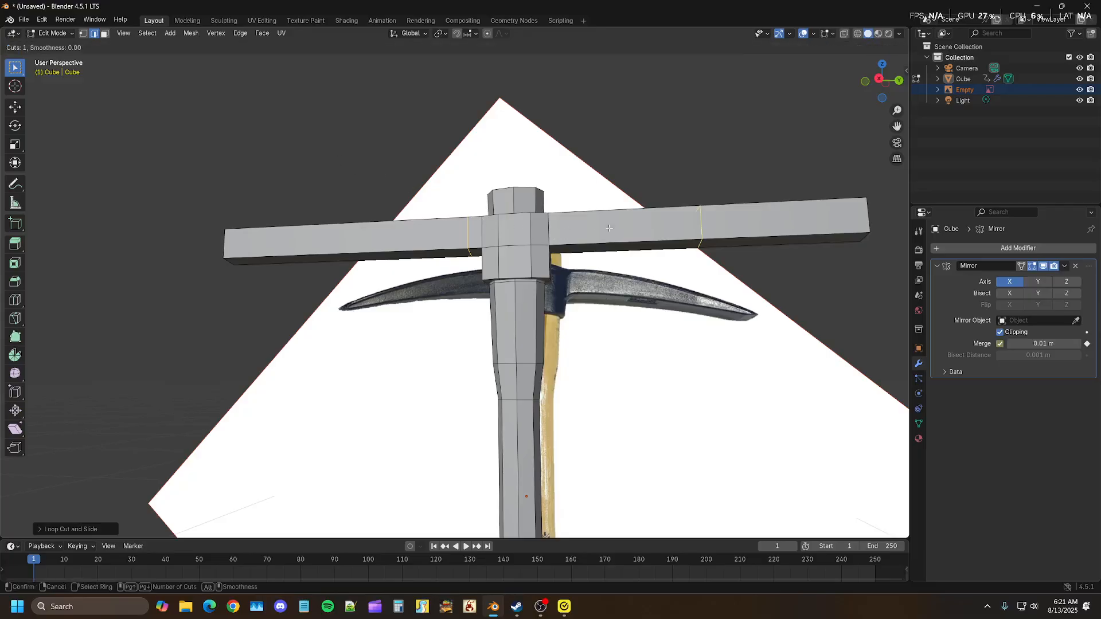
click(528, 232)
- Select the underside edges where both arms meet the central collar and move them down along Z by about 0.011 m
scroll(595, 251, up, 5)
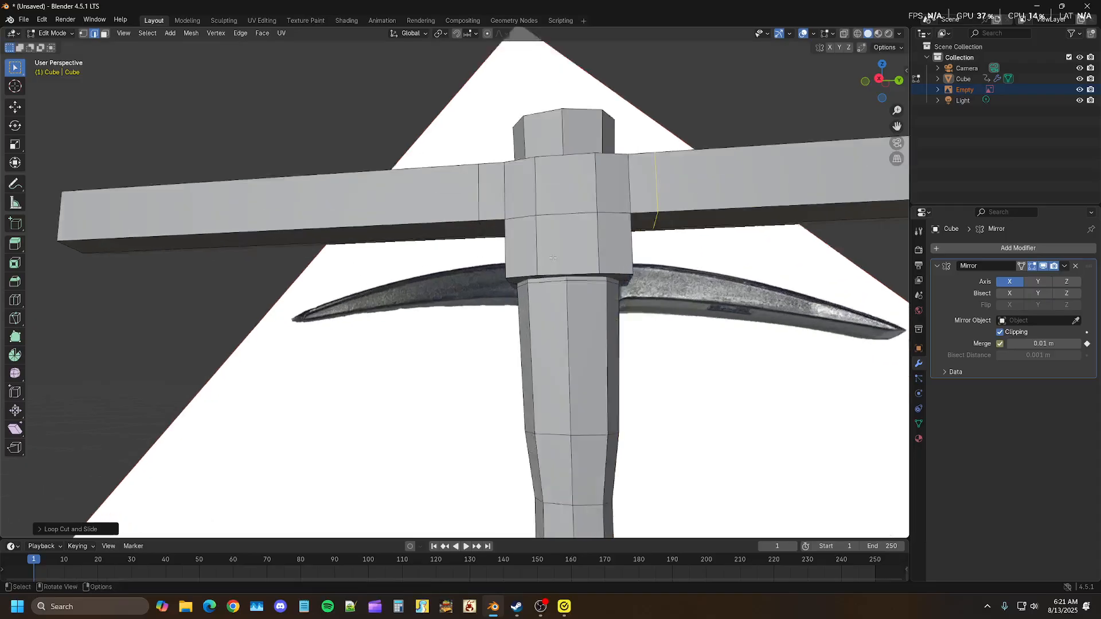
middle_drag(560, 251, 593, 245)
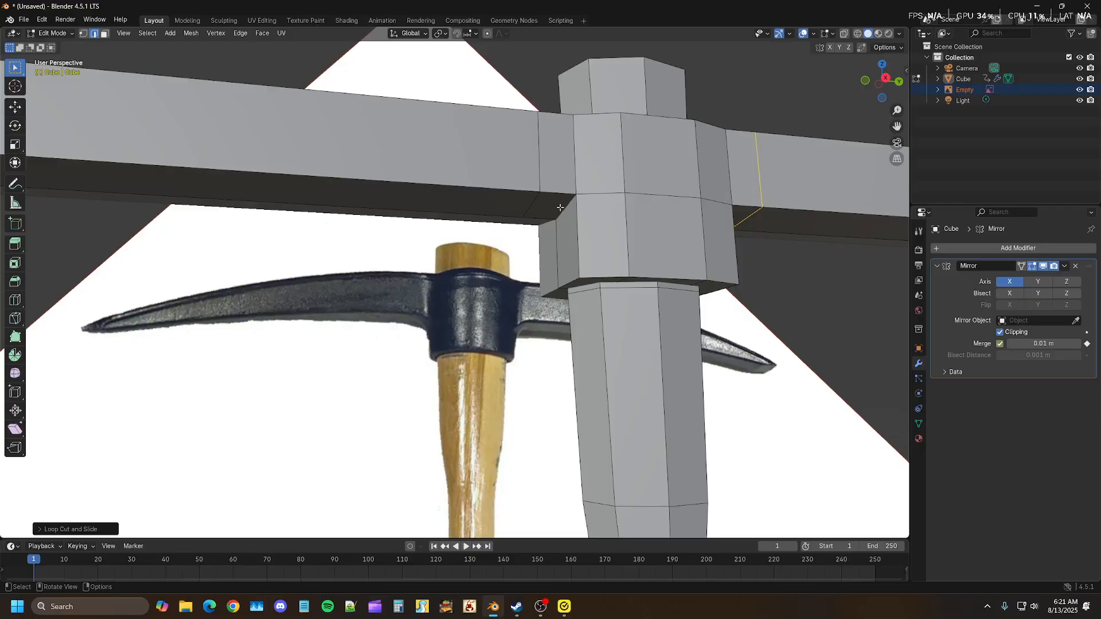
key(alt+a)
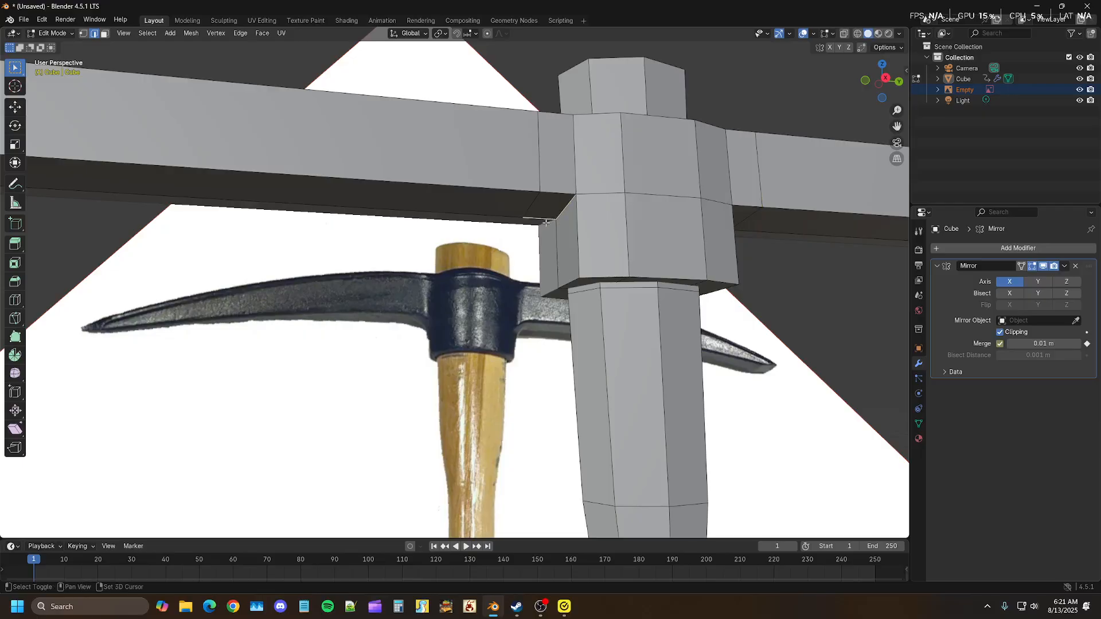
middle_drag(546, 222, 552, 223)
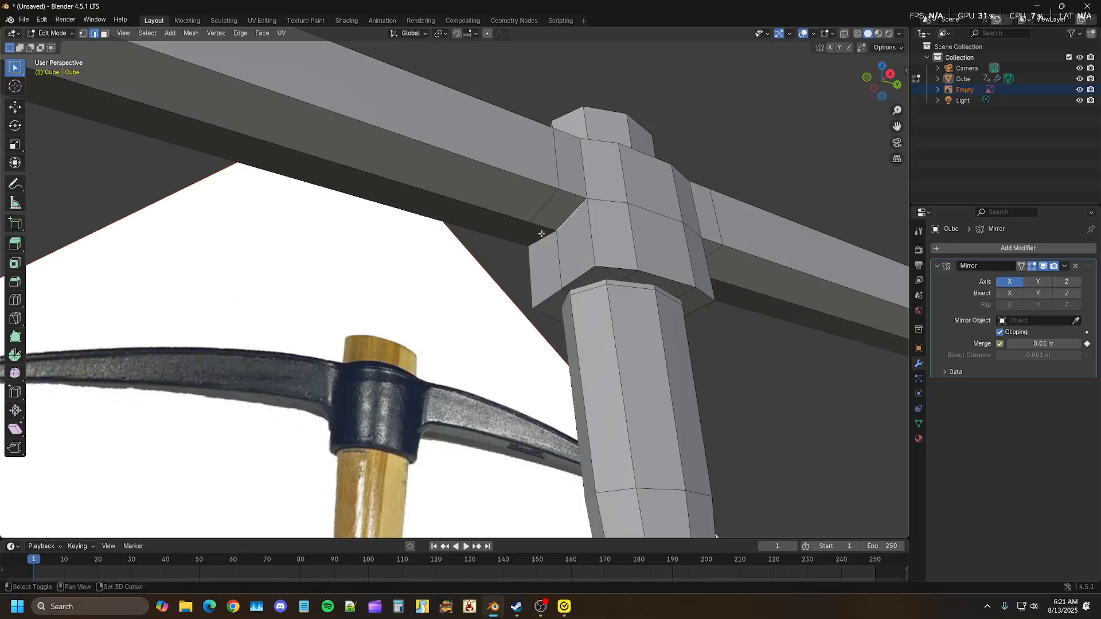
alt+click(548, 237)
scroll(584, 240, up, 3)
middle_drag(597, 222, 617, 203)
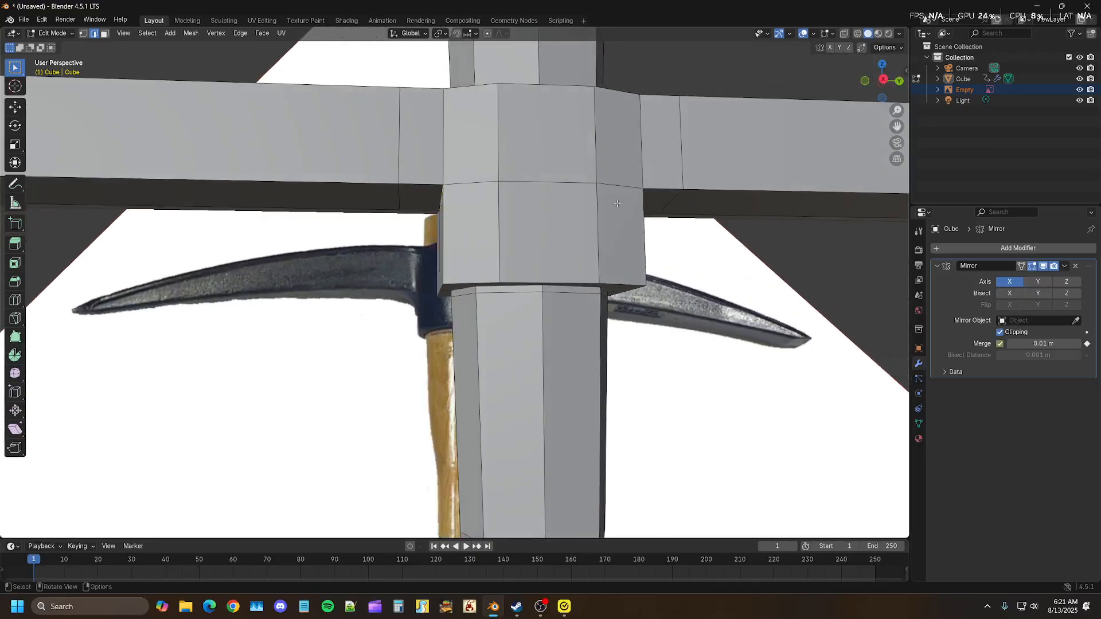
key(g)
key(z)
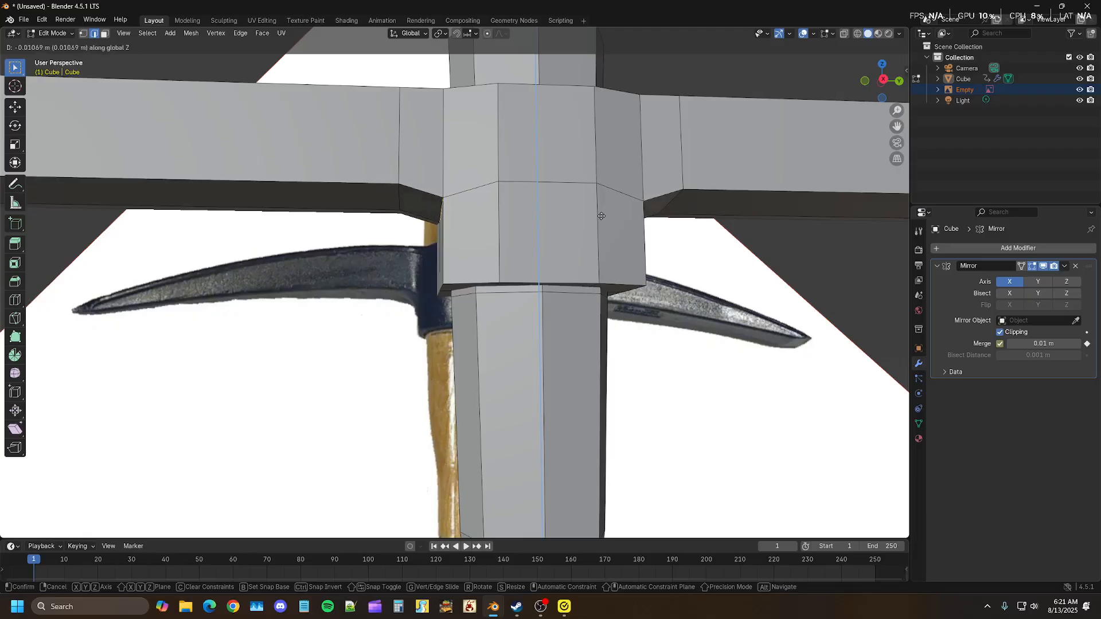
click(601, 215)
- Select the vertical centre edges below the arms on both ends of the collar and scale them along Y by about 1.03
middle_drag(601, 216, 521, 262)
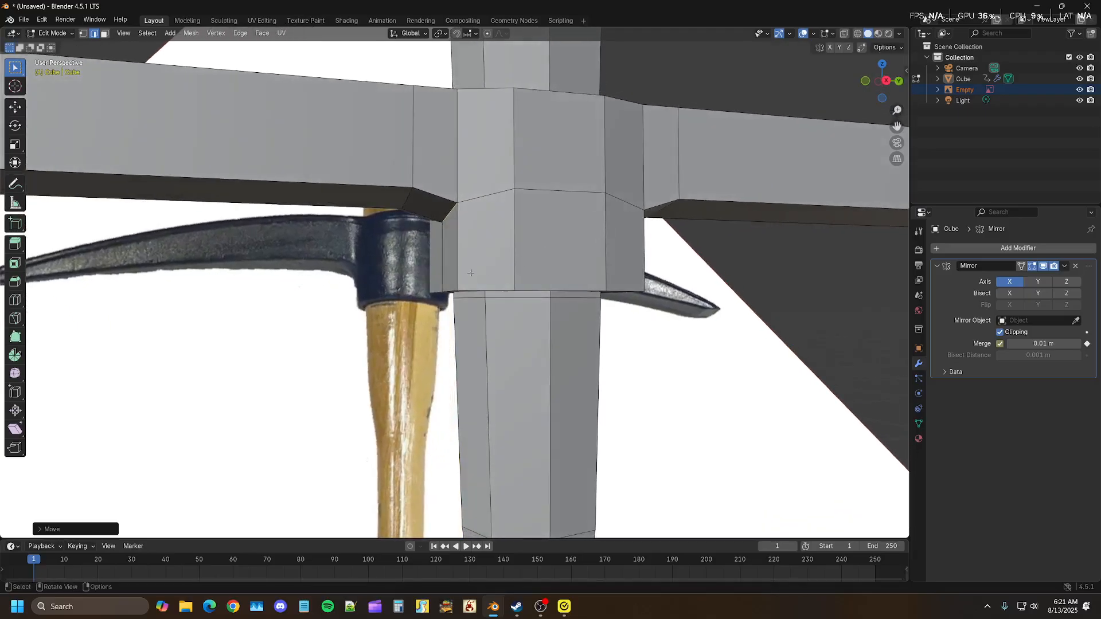
click(444, 258)
middle_drag(444, 258, 388, 256)
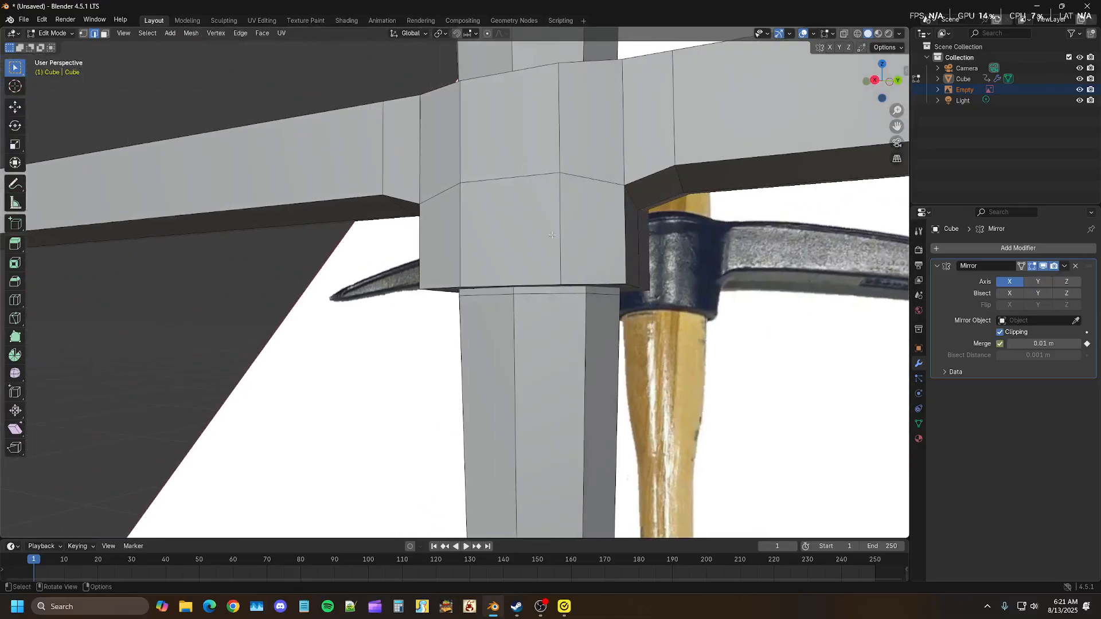
shift+click(639, 233)
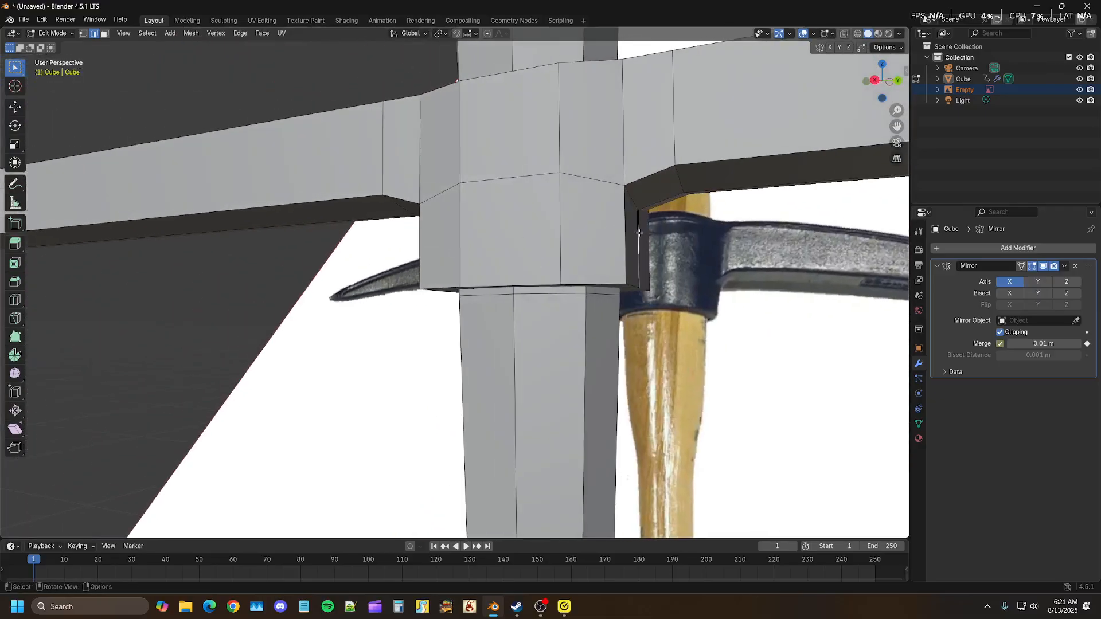
key(s)
key(y)
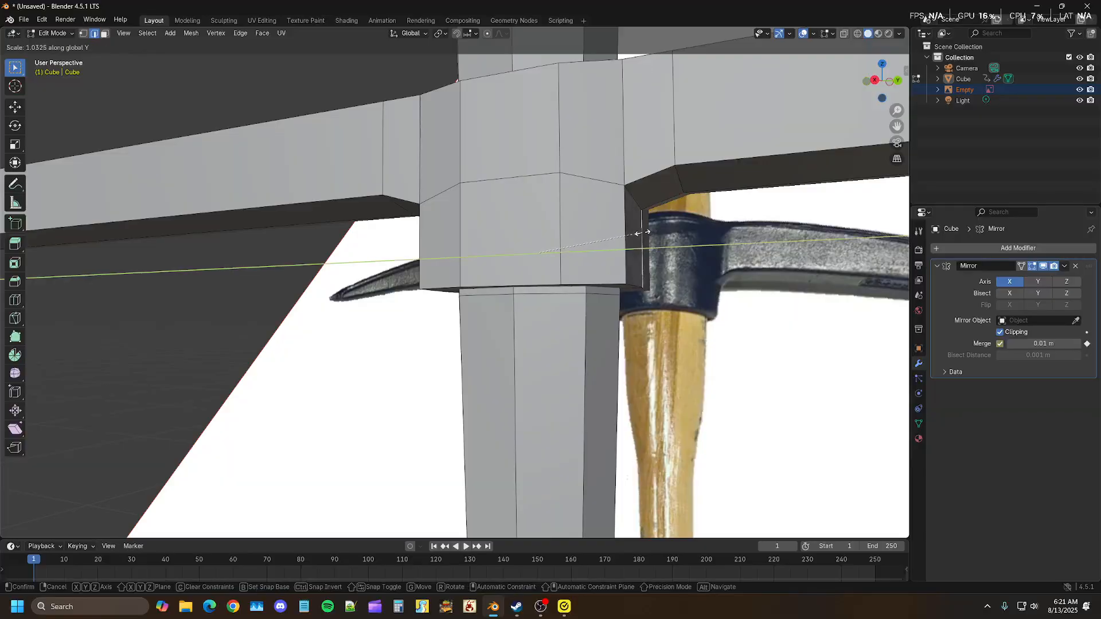
click(641, 233)
- Spread the collar's selected vertical edges further apart, scaling them along Y by about 1.06
middle_drag(642, 233, 605, 190)
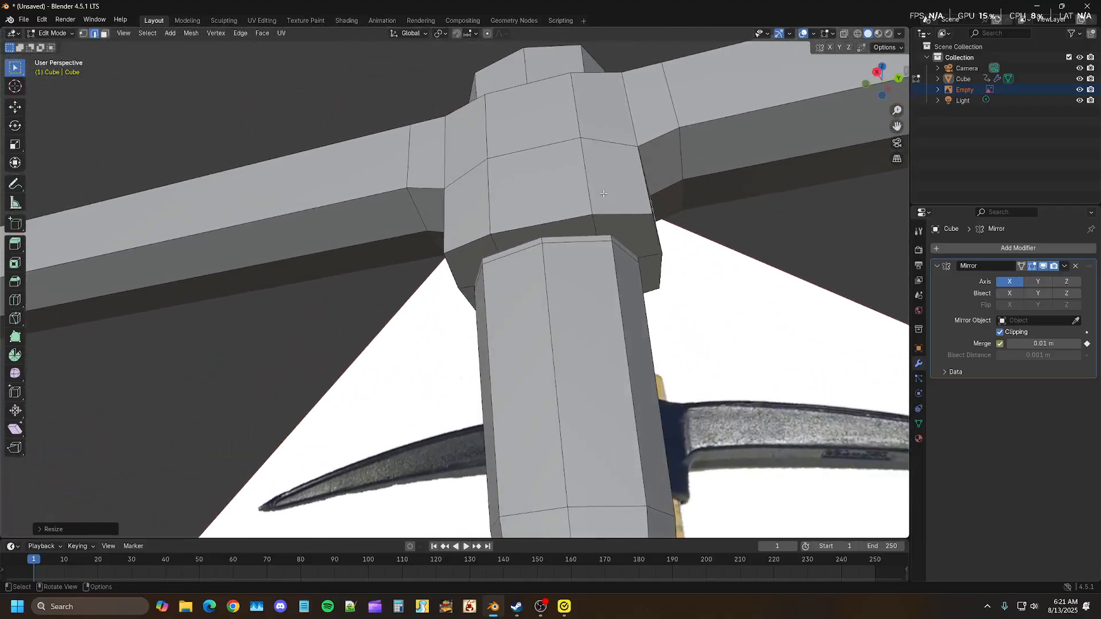
key(s)
key(y)
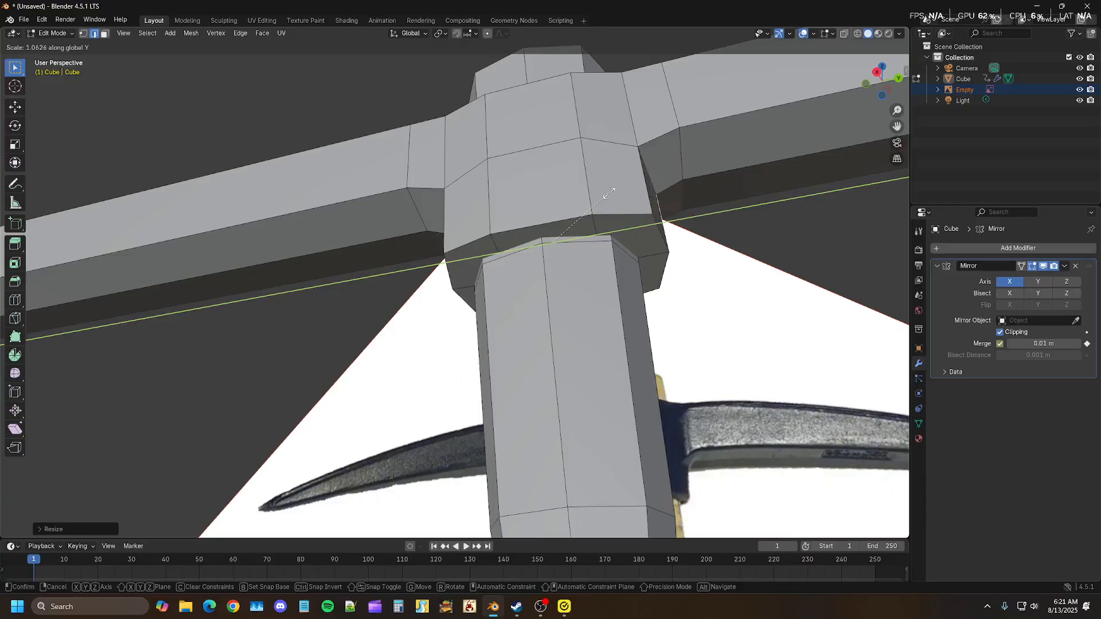
click(609, 195)
middle_drag(609, 195, 517, 220)
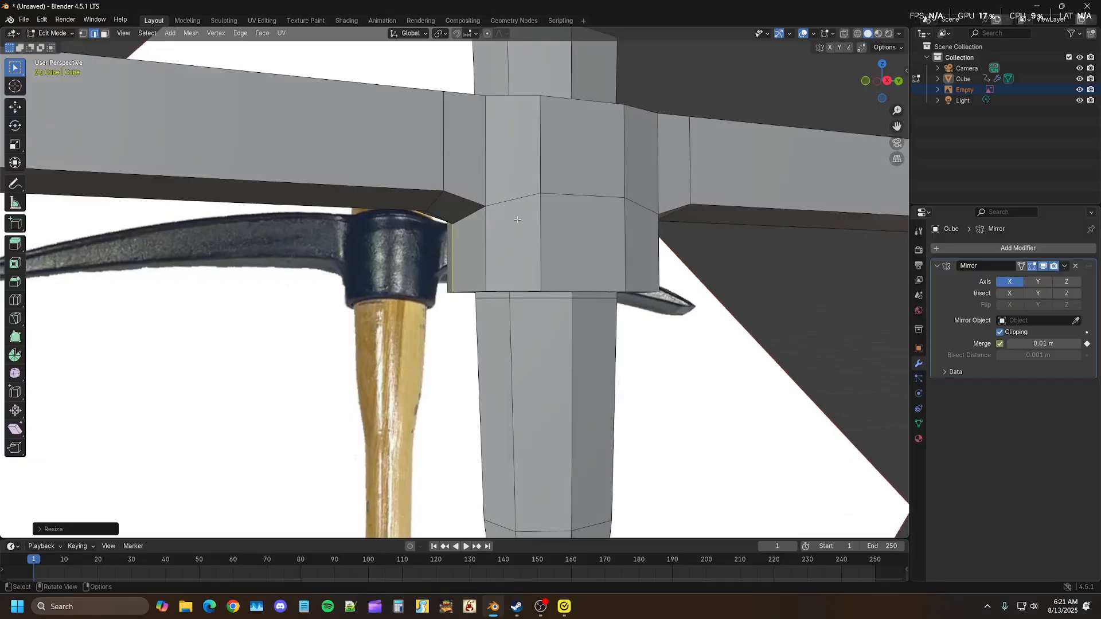
- Select the left arm's end face and lower it along Z by about 0.06 m so the arm slopes towards the reference tip
scroll(517, 219, down, 8)
middle_drag(640, 214, 461, 199)
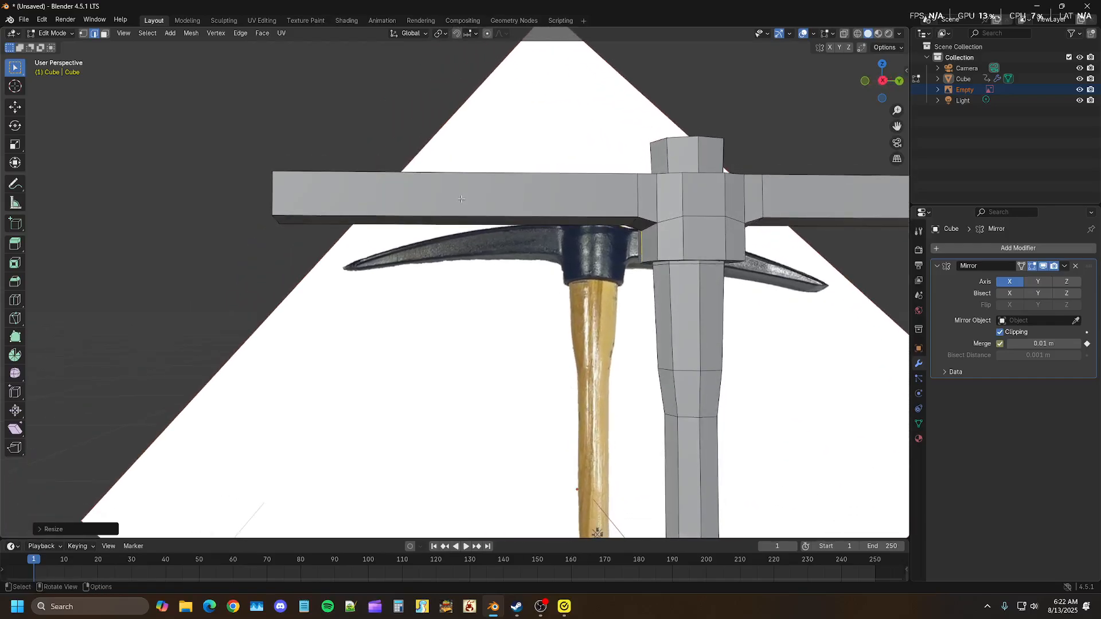
key(KP_3)
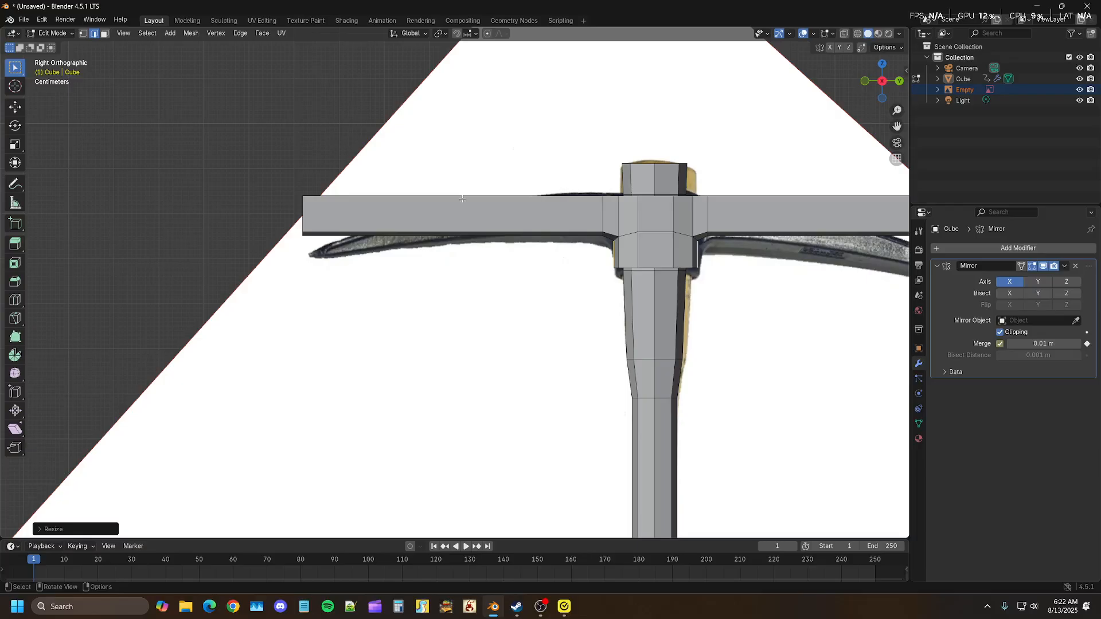
middle_drag(459, 221, 519, 227)
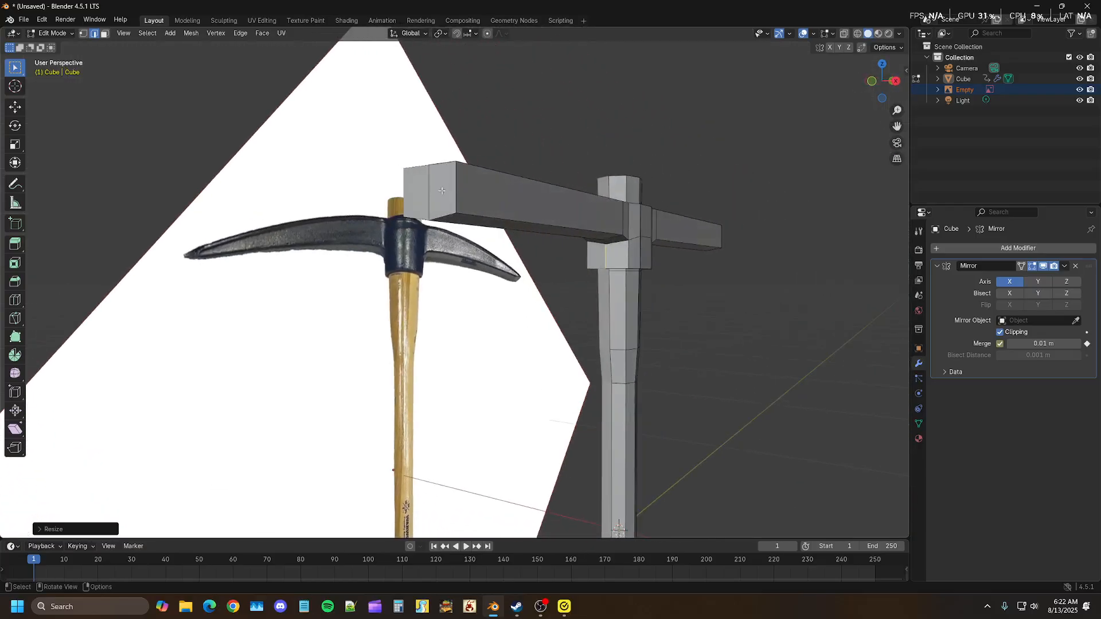
click(104, 34)
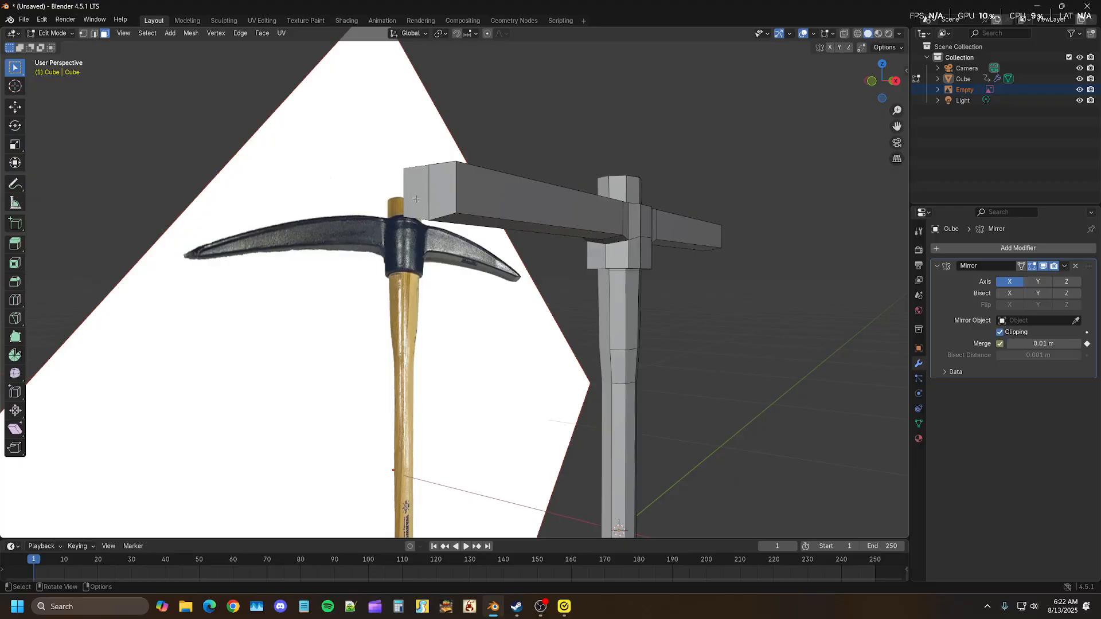
click(444, 189)
key(KP_3)
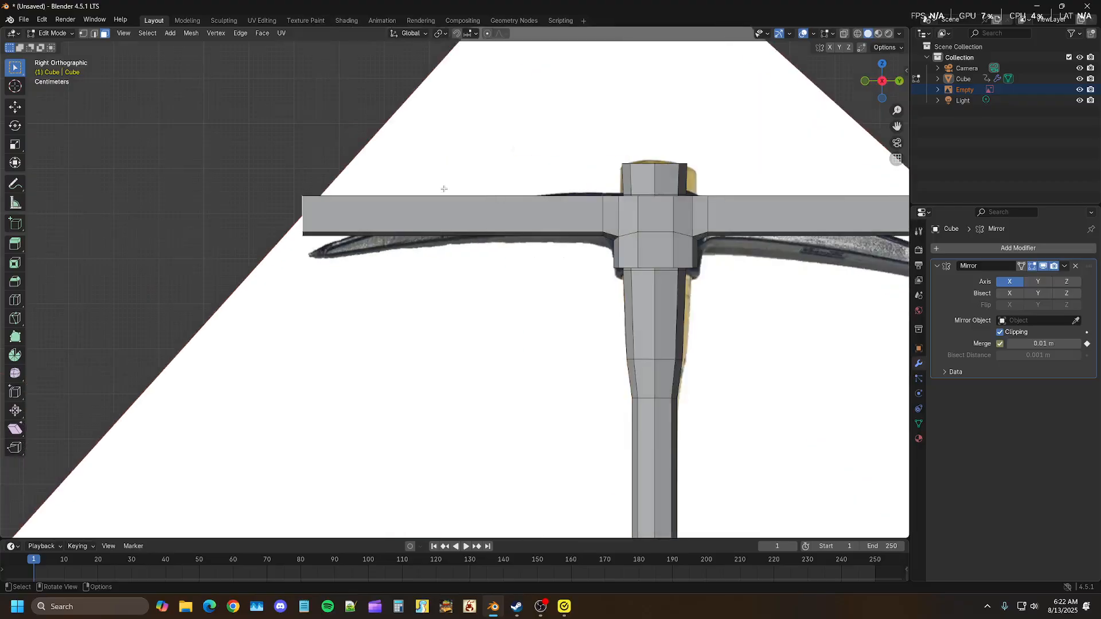
key(g)
key(z)
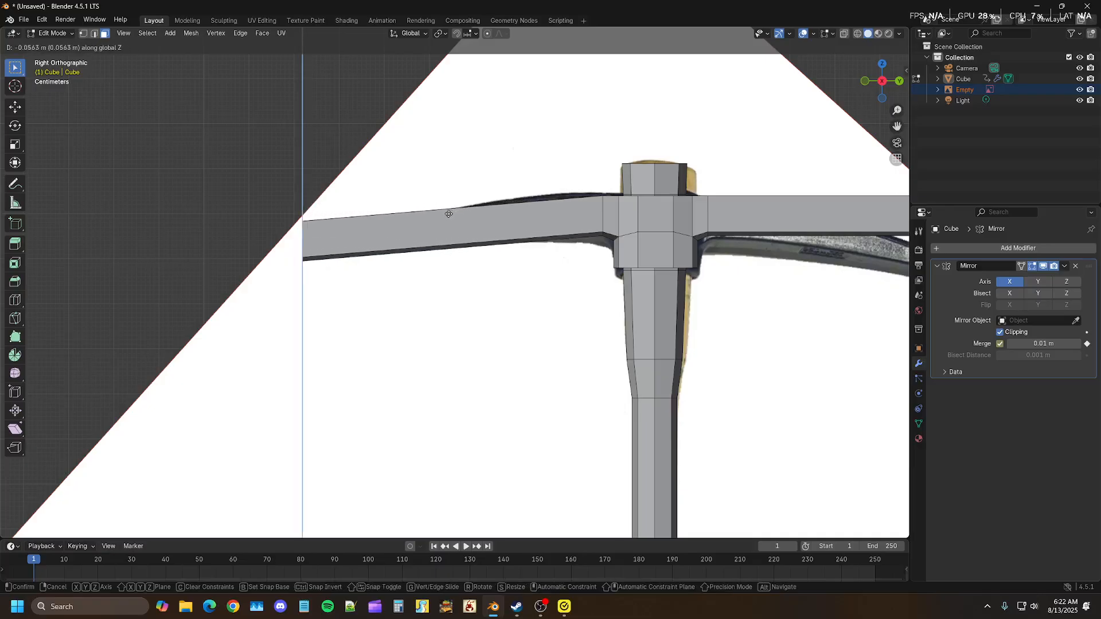
click(448, 215)
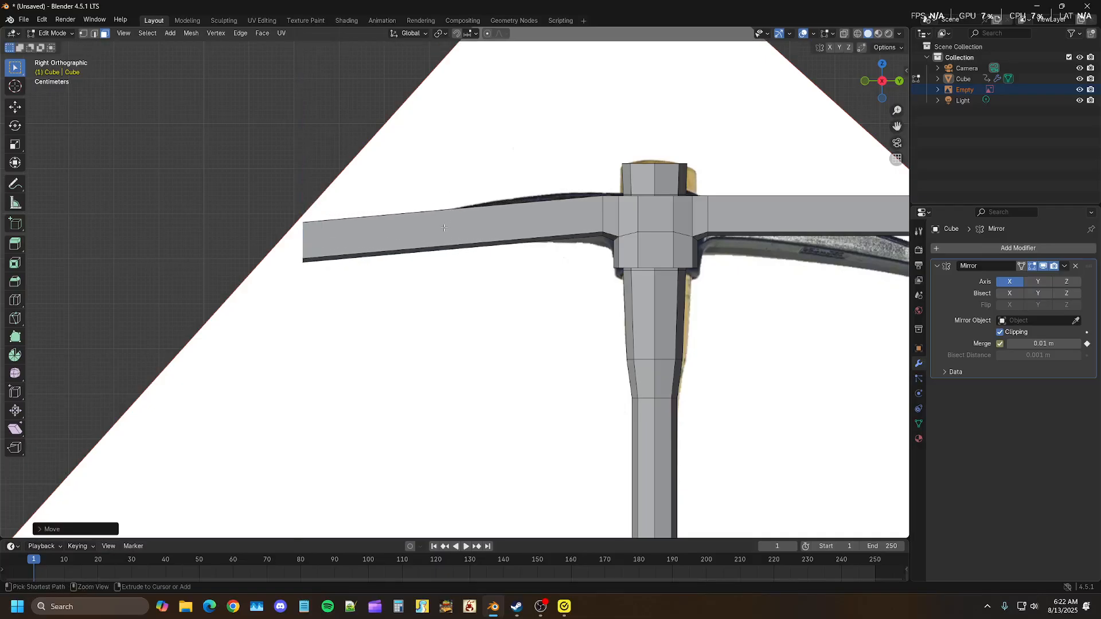
- Add two evenly spaced loop cuts across the left arm of the pickaxe head, without sliding them
key(ctrl+r)
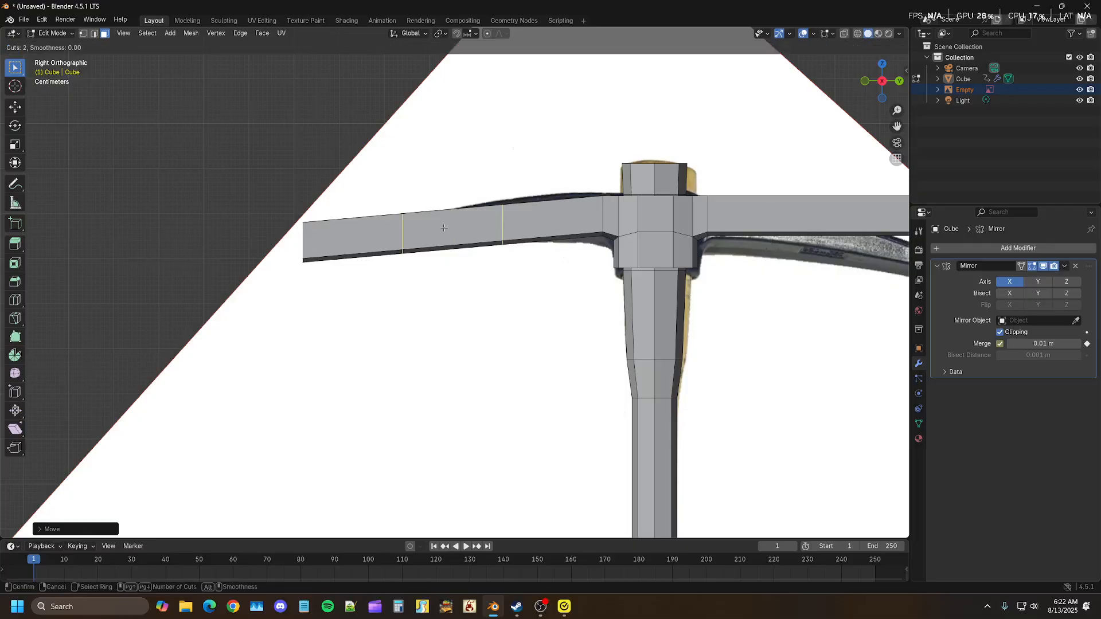
click(444, 228)
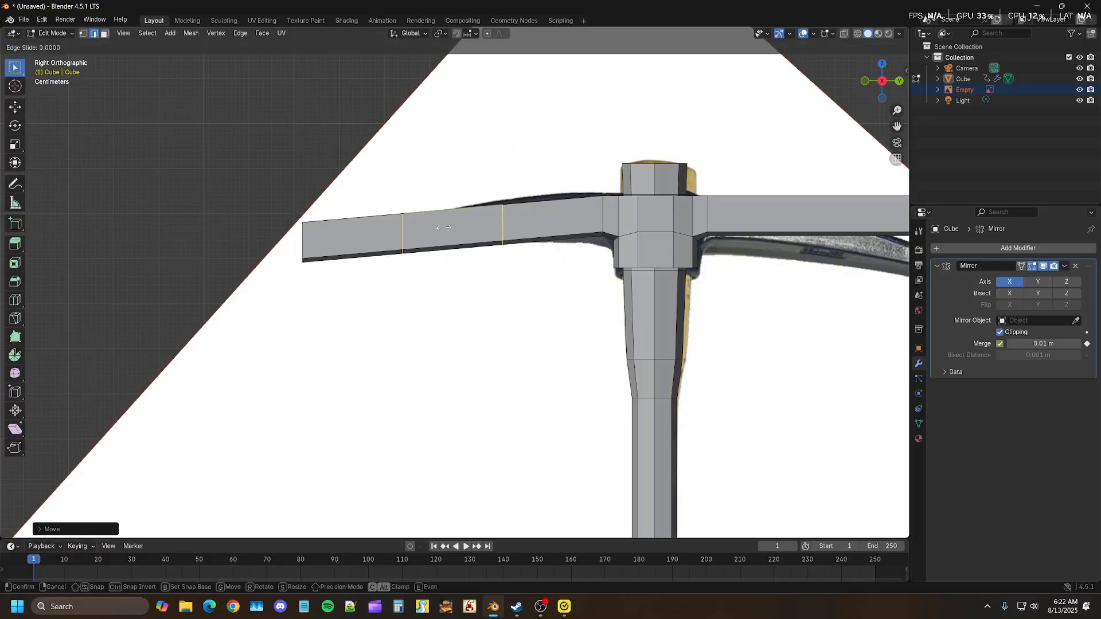
right_click(441, 250)
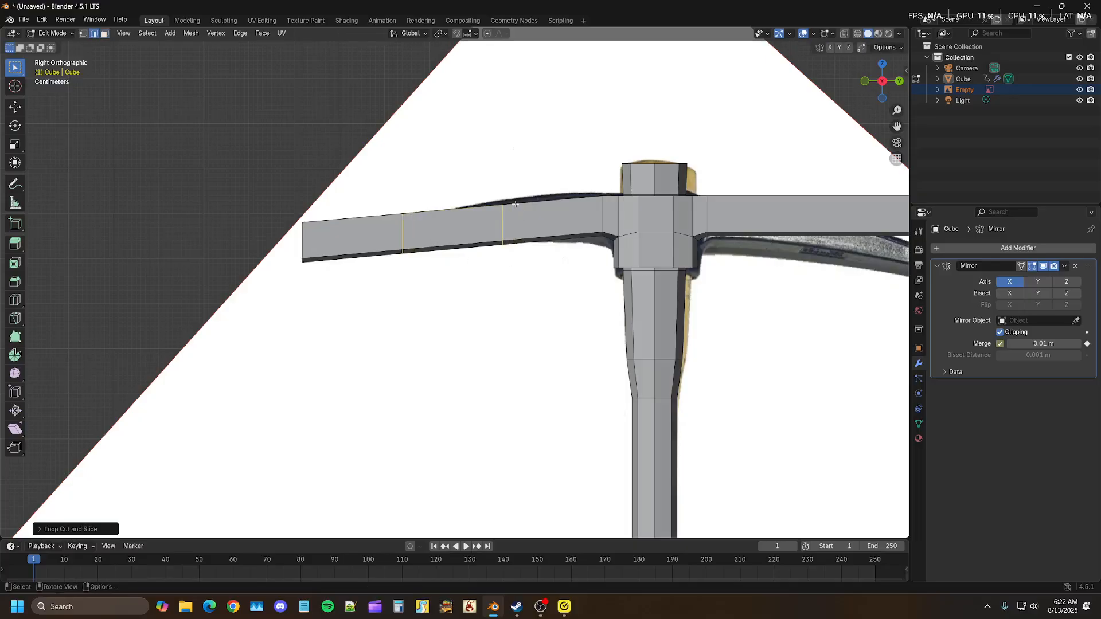
- In wireframe shading, select the left arm's loop nearer the collar and move it up and slightly towards the collar to follow the reference
key(z)
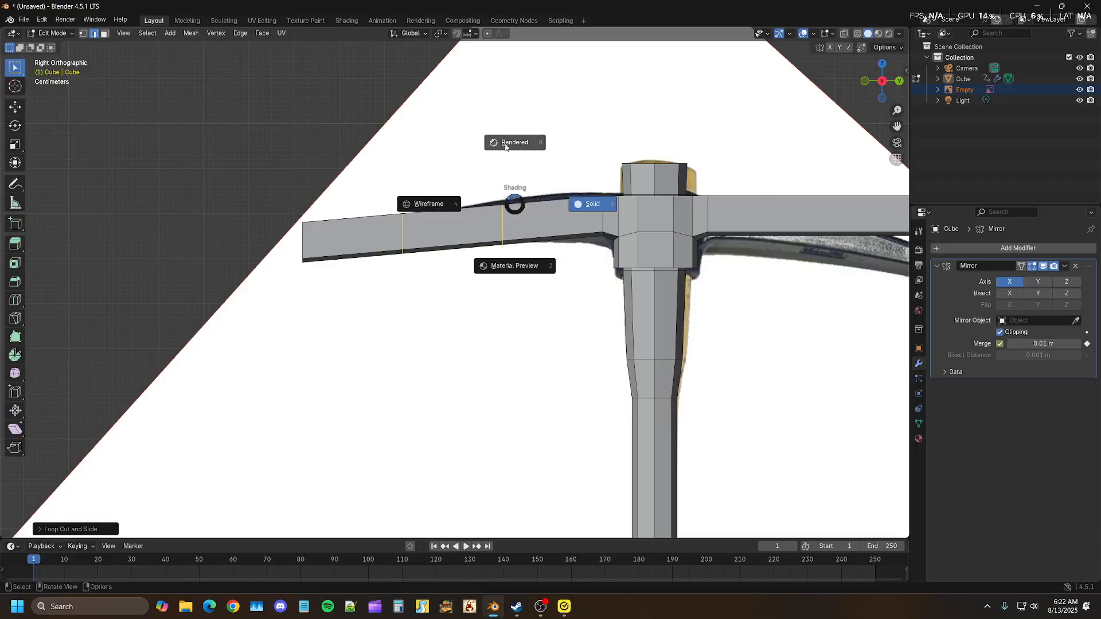
click(486, 228)
click(465, 178)
drag(462, 177, 582, 281)
scroll(530, 270, up, 1)
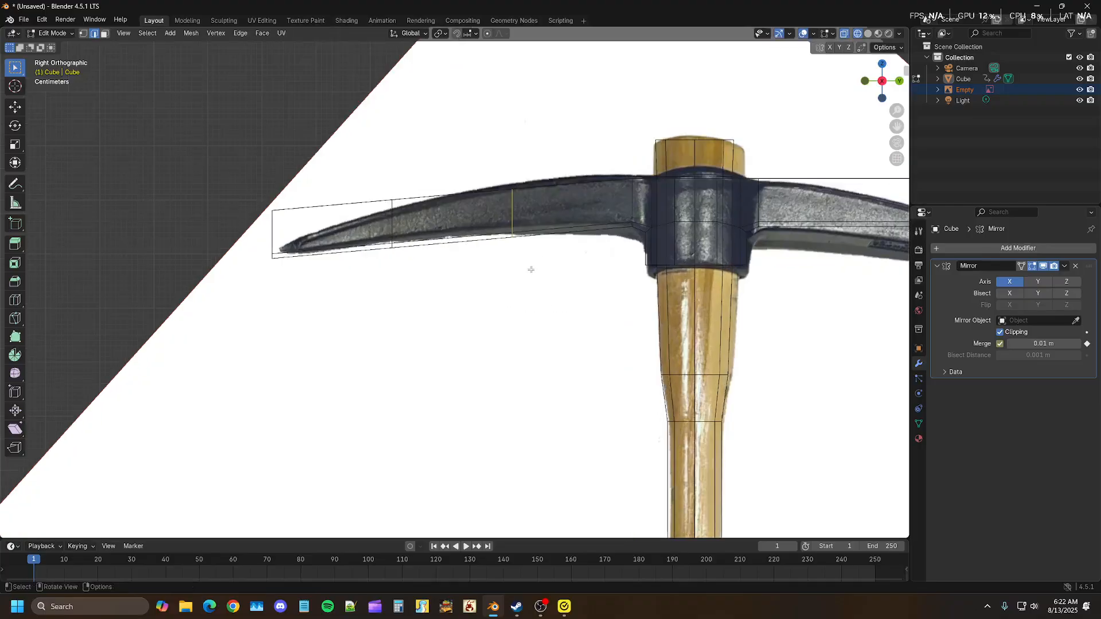
key(g)
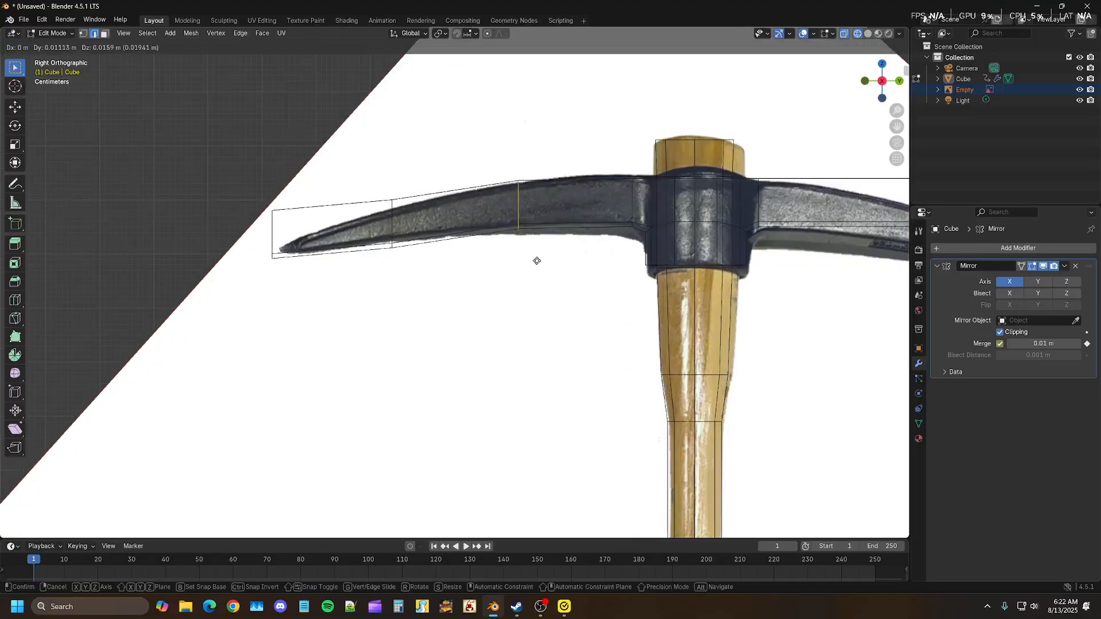
click(538, 263)
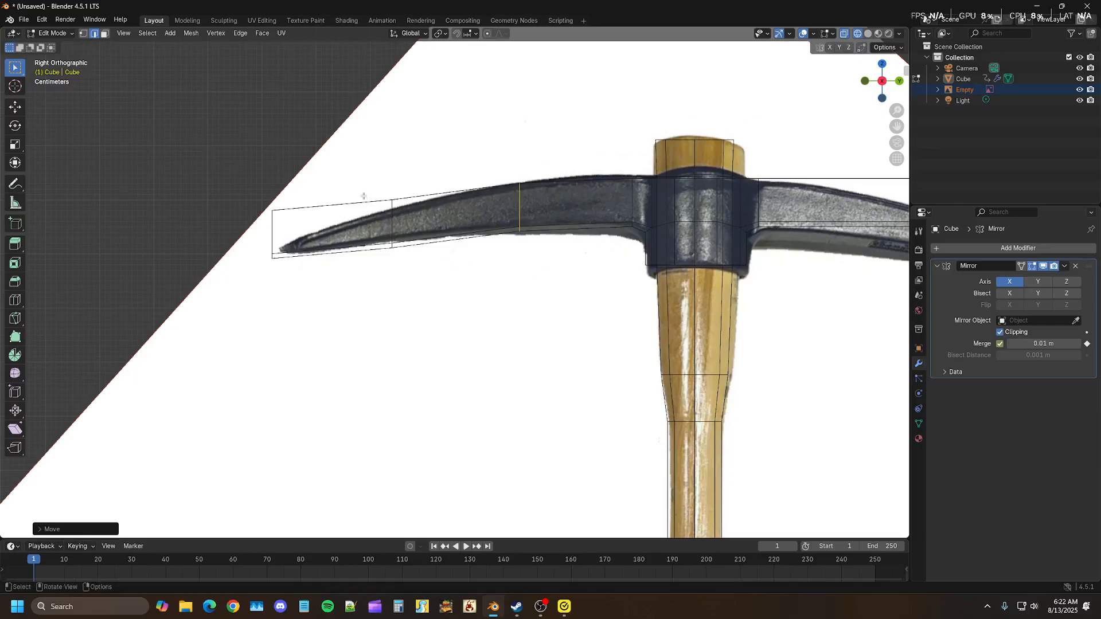
- Move the left arm's outer loop about 0.006 m in Y and -0.007 m in Z, then tilt and shrink it to the reference outline
alt+click(392, 225)
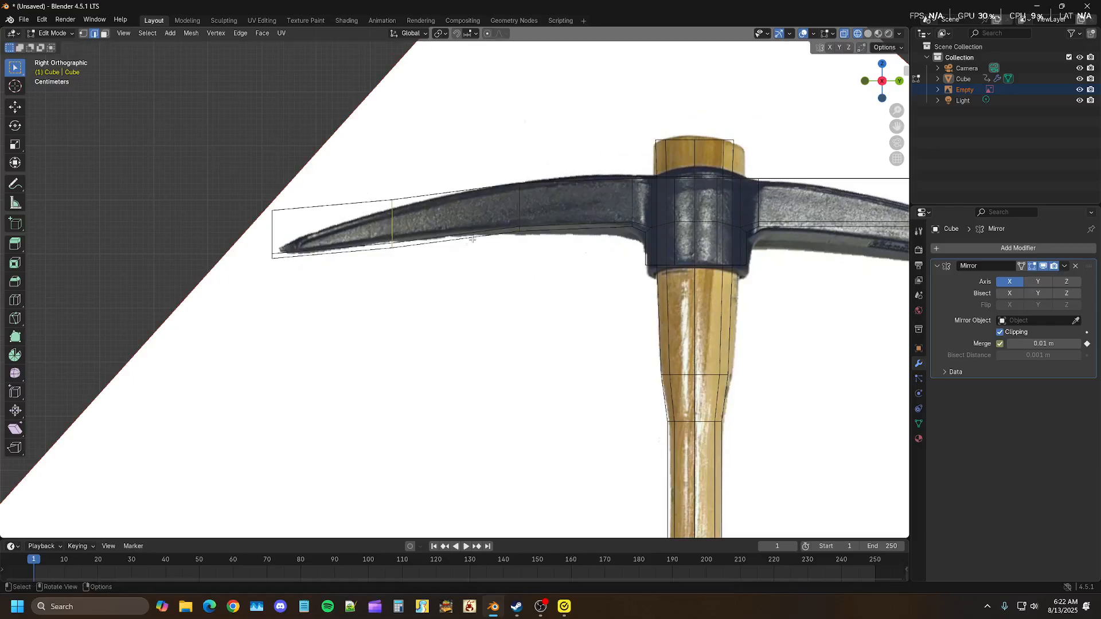
key(g)
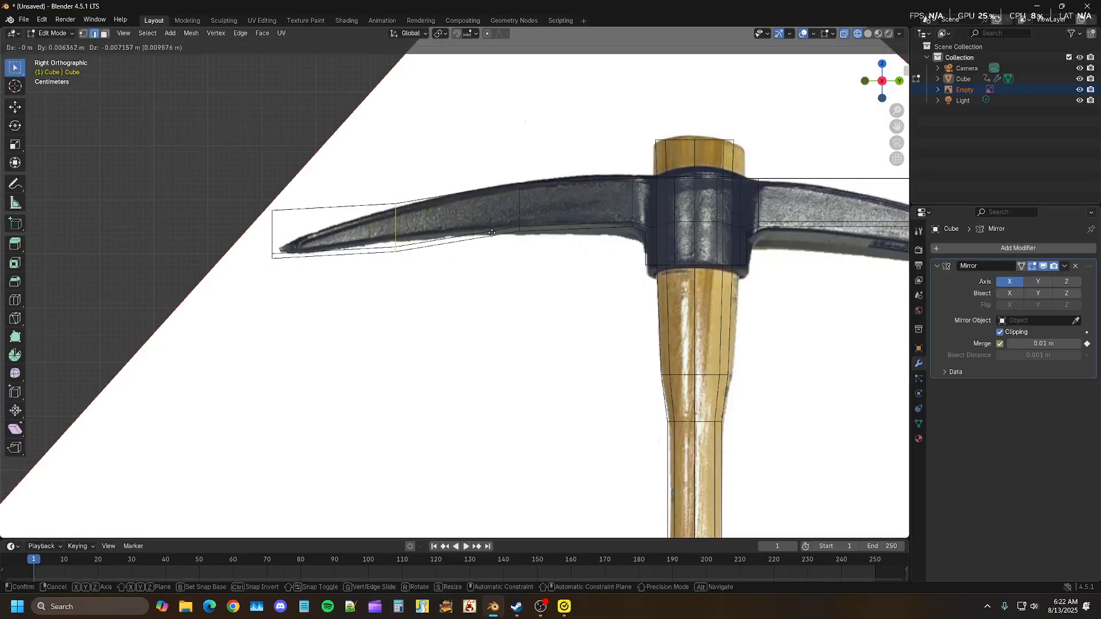
click(492, 232)
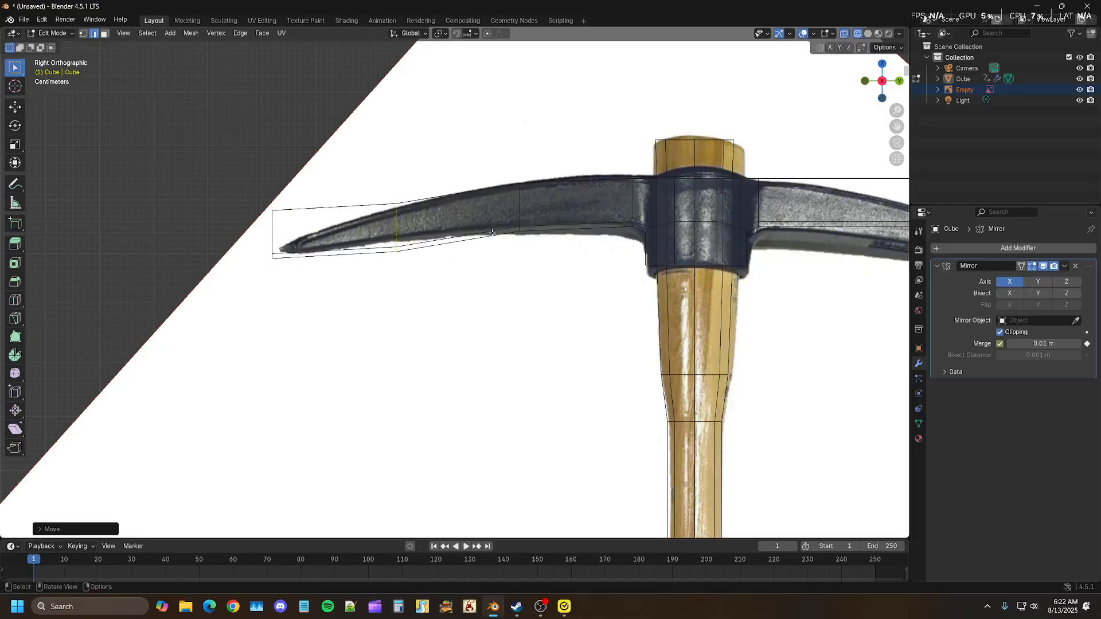
key(r)
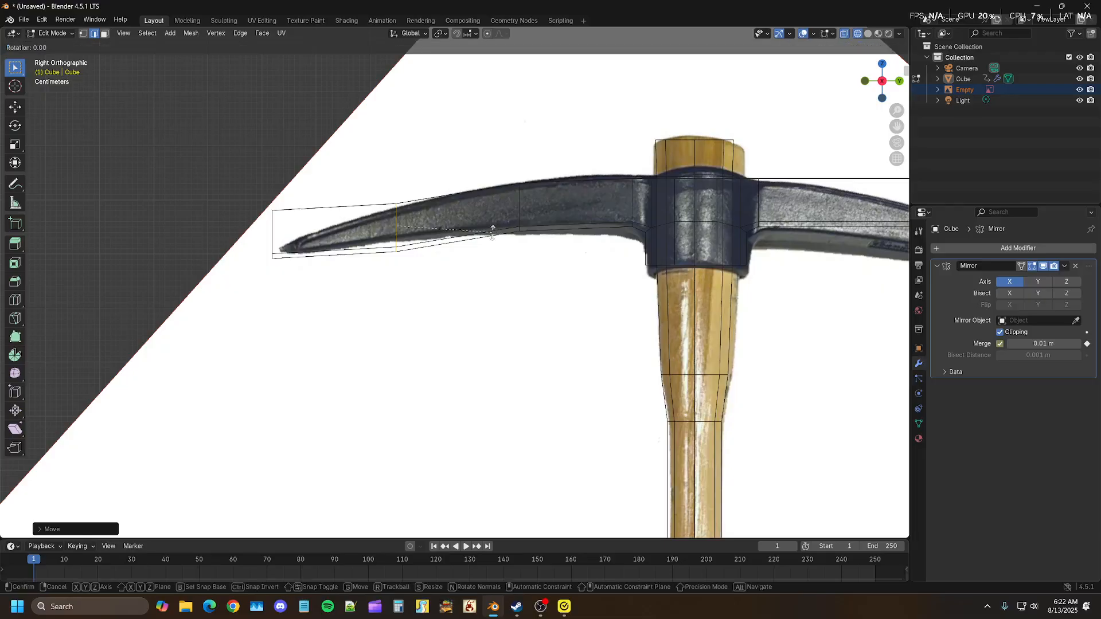
click(489, 221)
key(s)
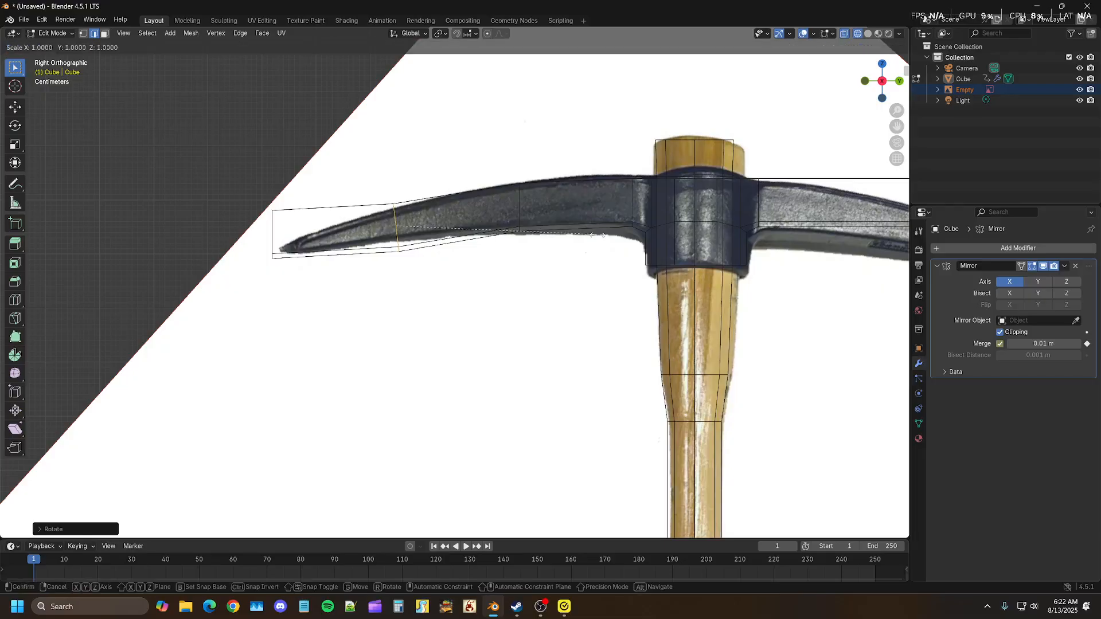
click(530, 237)
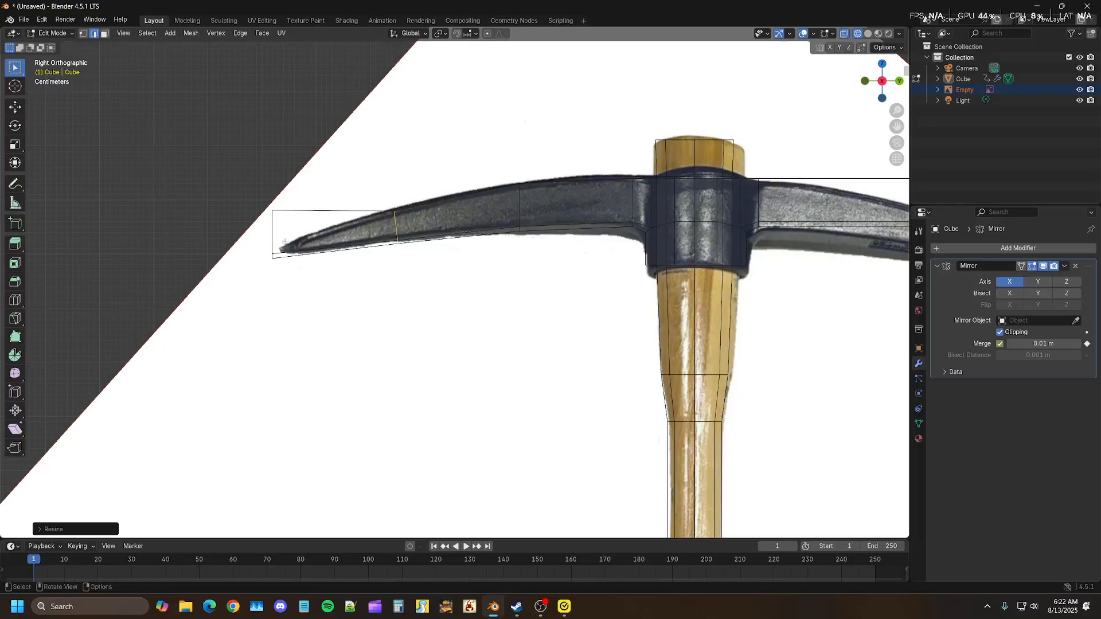
- Select the left arm's end face and move, tilt and shrink it to form a narrow tip over the reference point
drag(241, 205, 341, 291)
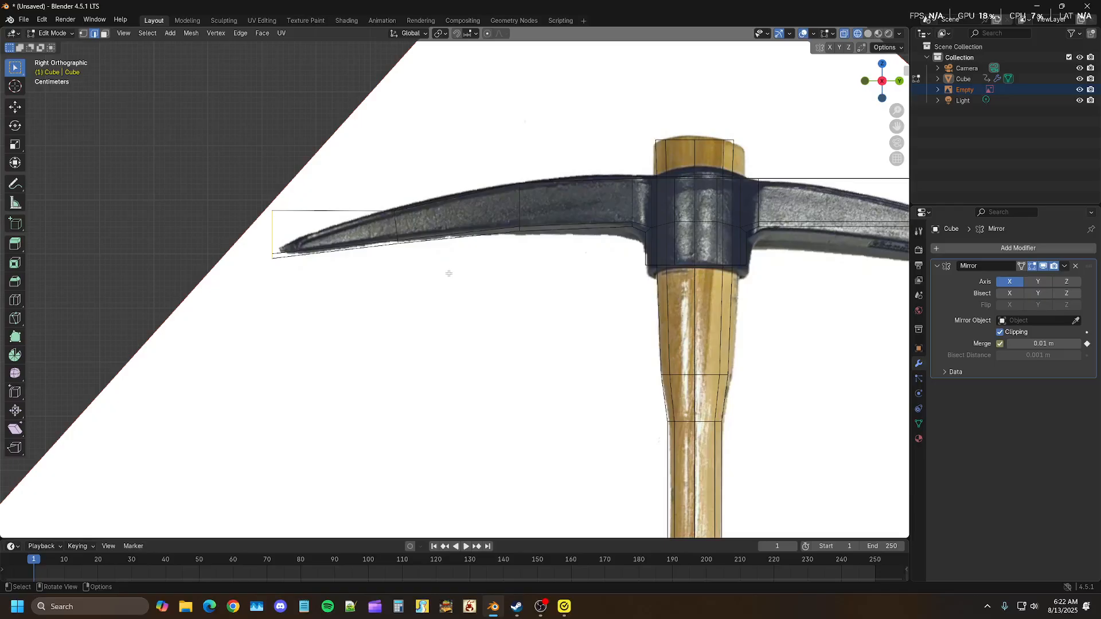
key(g)
click(456, 272)
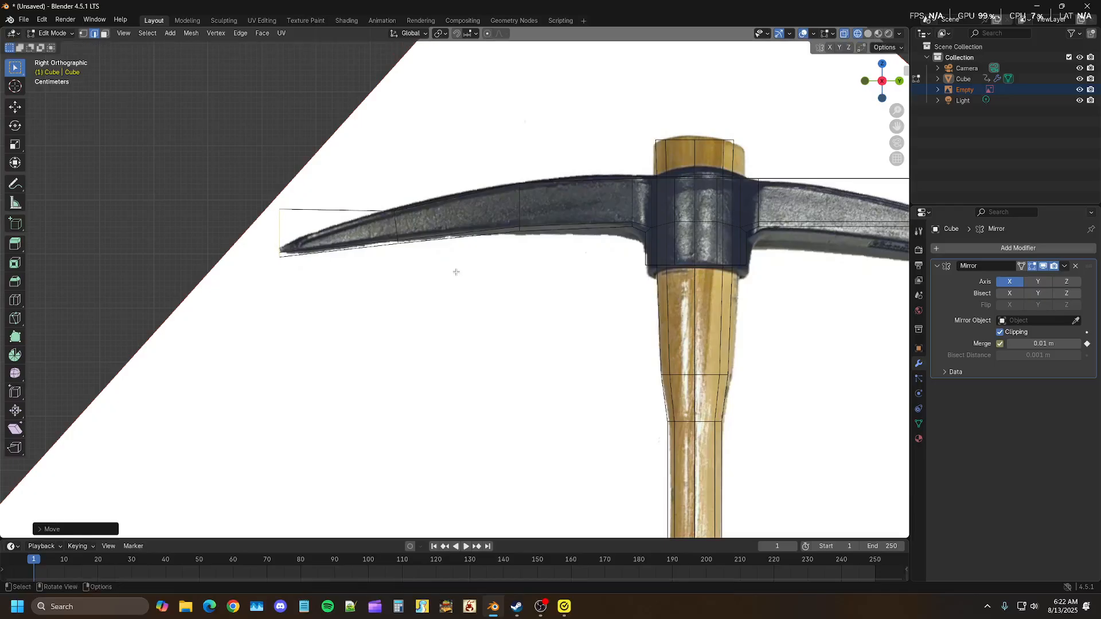
key(r)
click(459, 235)
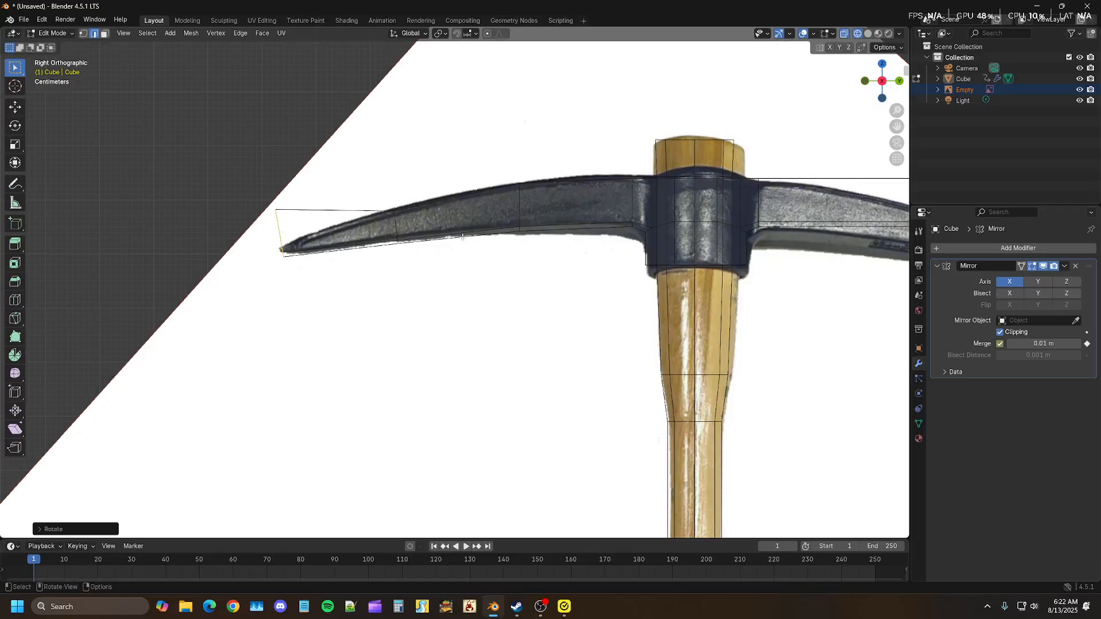
key(s)
click(388, 232)
key(g)
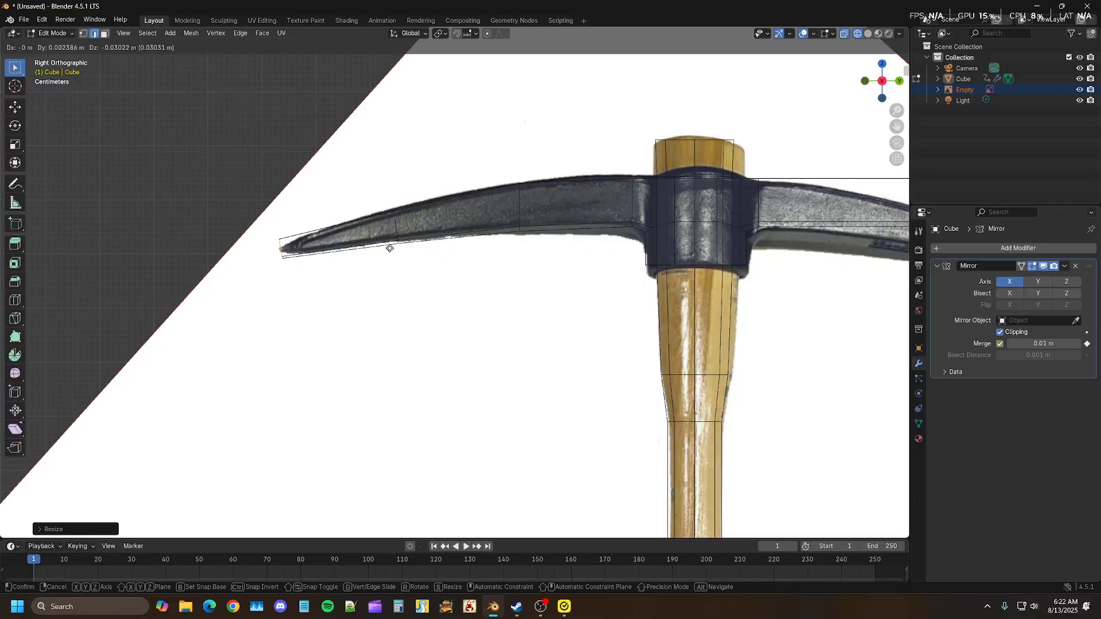
click(390, 249)
key(s)
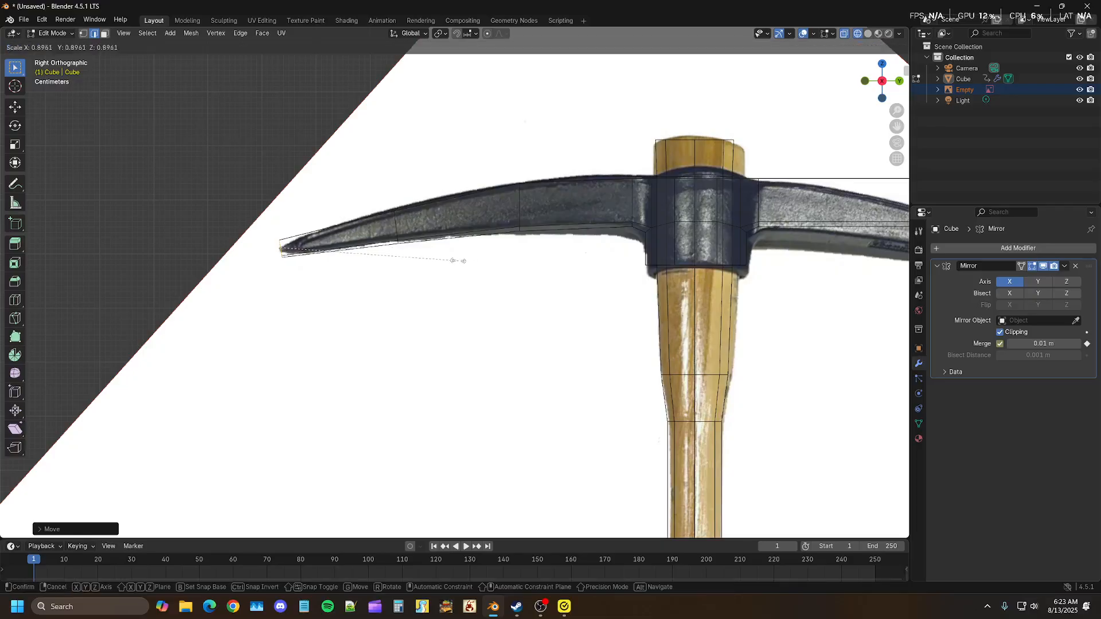
click(436, 259)
- Add two evenly spaced loop cuts across the right arm in the right orthographic view, without sliding them
mouse_move(335, 298)
middle_down()
mouse_move(367, 295)
mouse_move(438, 340)
mouse_move(445, 359)
mouse_move(344, 327)
mouse_move(336, 304)
mouse_move(319, 298)
mouse_move(315, 309)
mouse_move(335, 319)
middle_up()
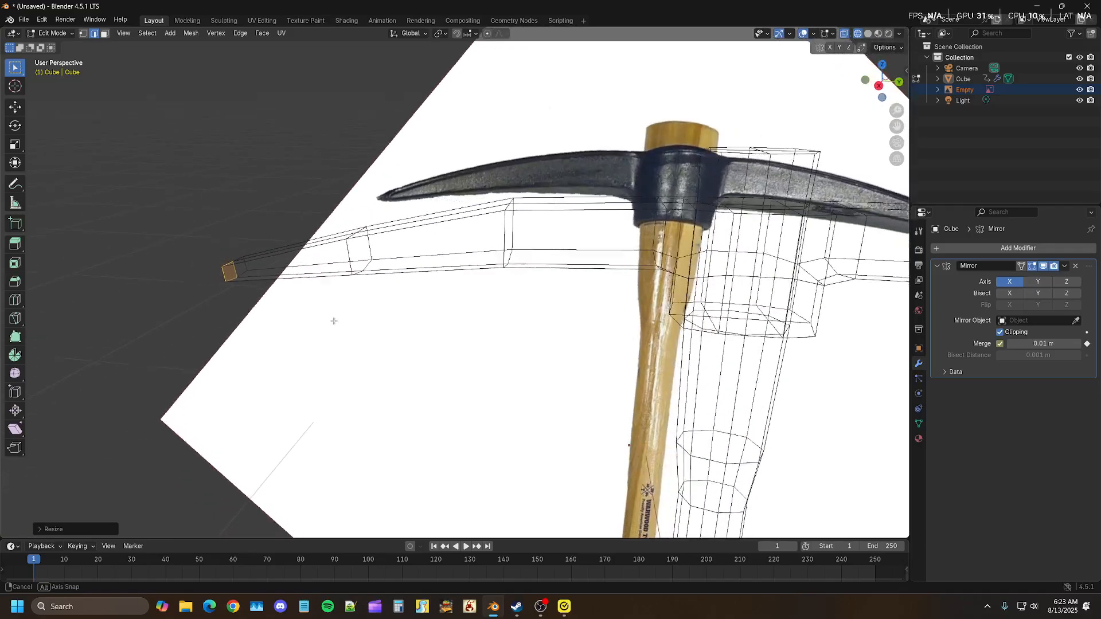
key(KP_3)
shift+middle_drag(766, 347, 320, 339)
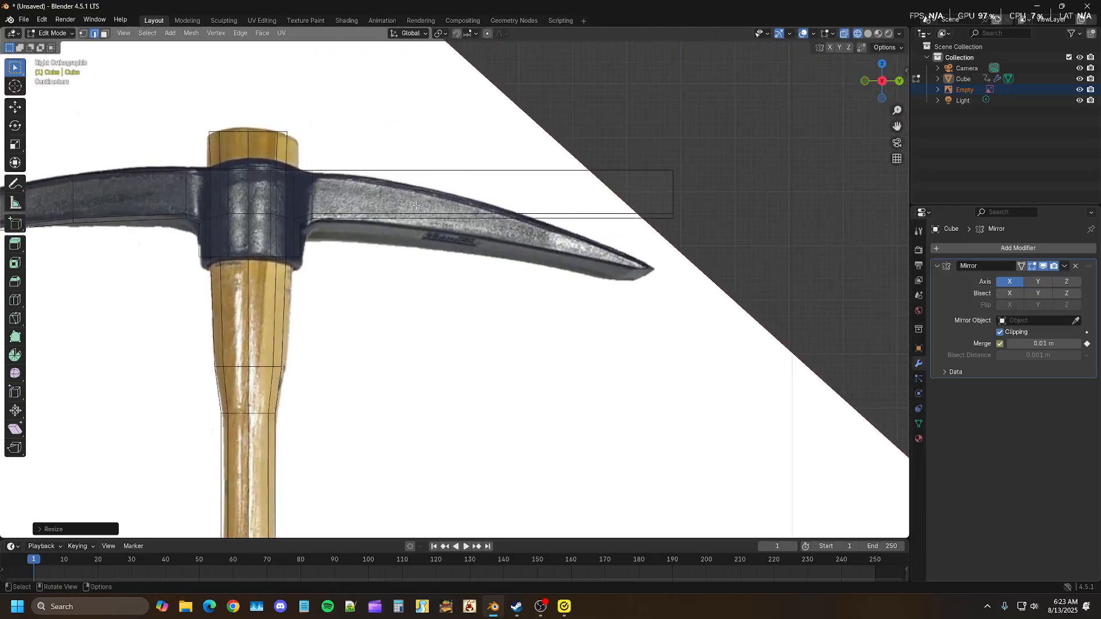
key(ctrl+r)
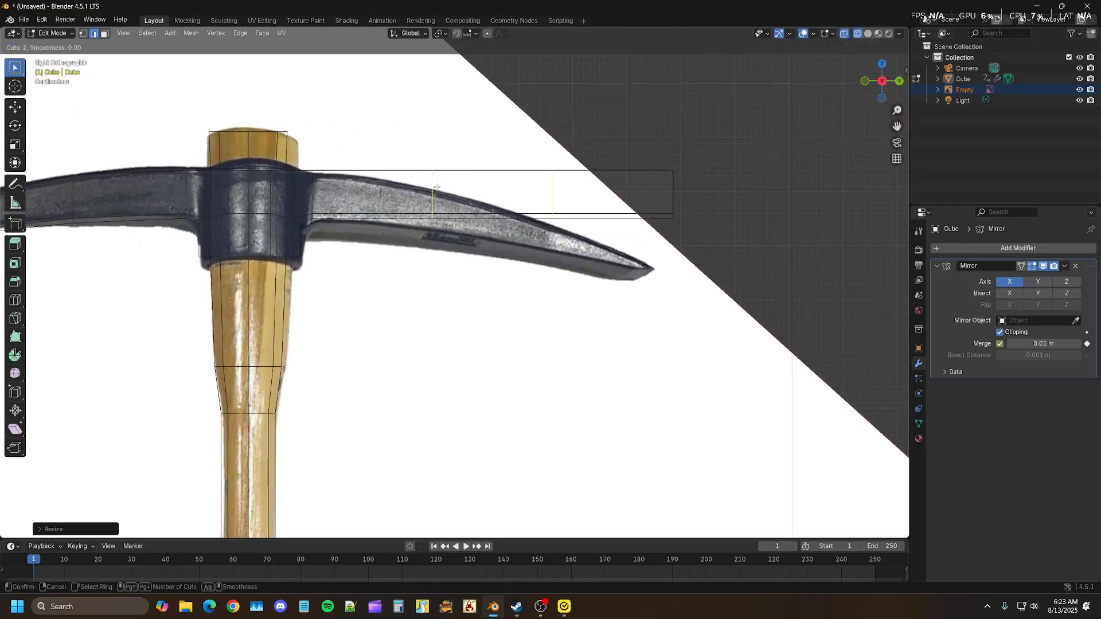
click(437, 187)
right_click(442, 181)
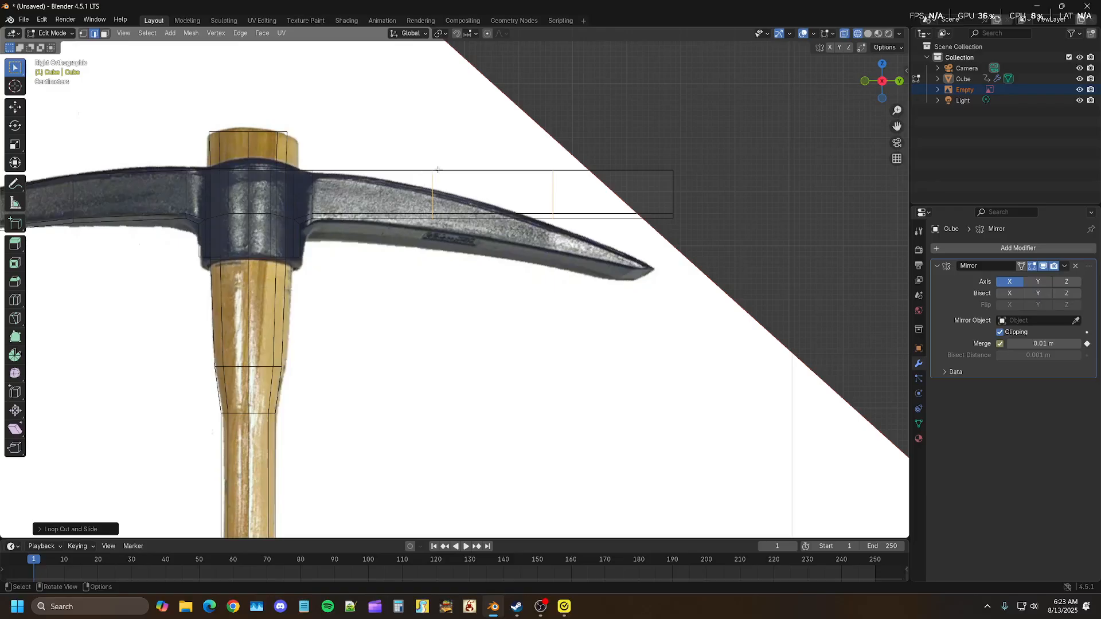
- Select the right arm's loop nearer the collar and lower it by about 0.025 m to follow the reference
drag(405, 158, 473, 268)
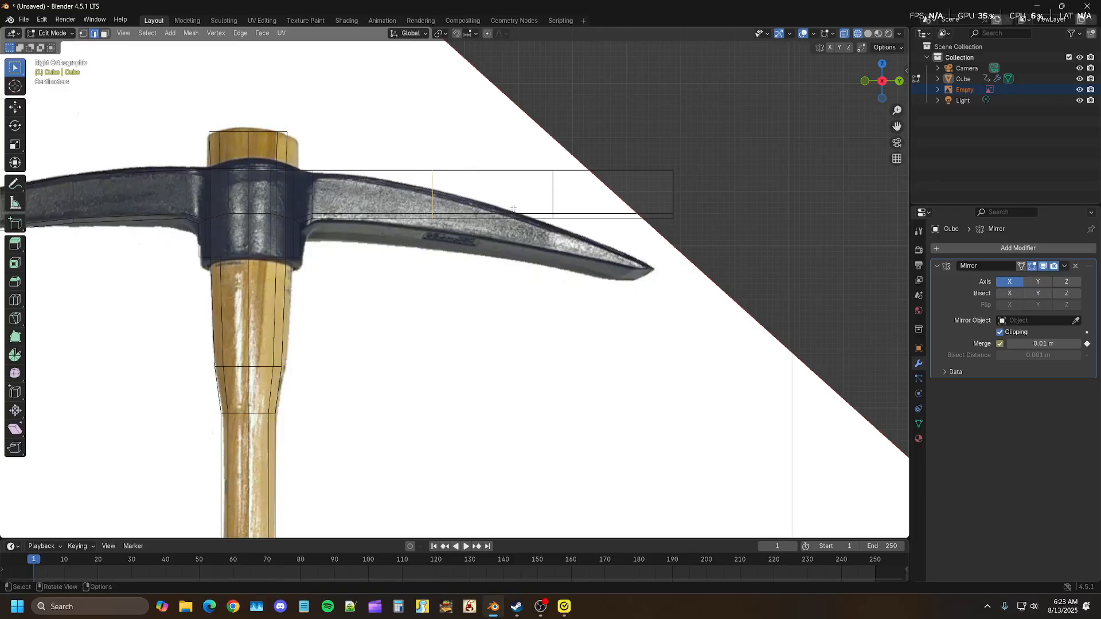
key(g)
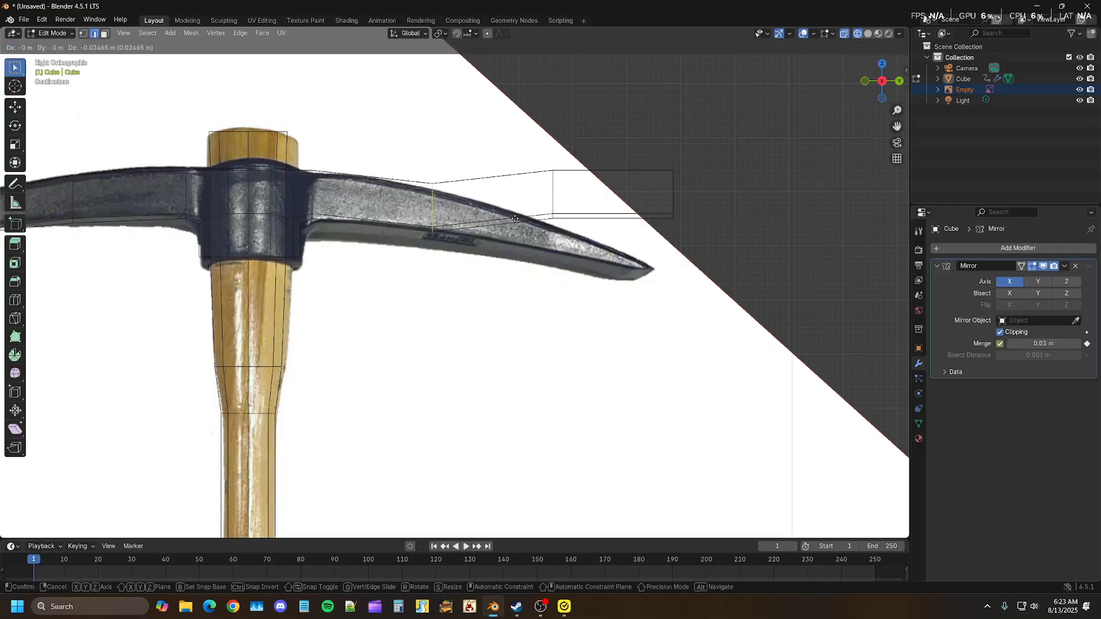
click(515, 218)
- Select the right arm's outer loop and lower it until its lower edge meets the underside of the reference blade
drag(520, 154, 582, 255)
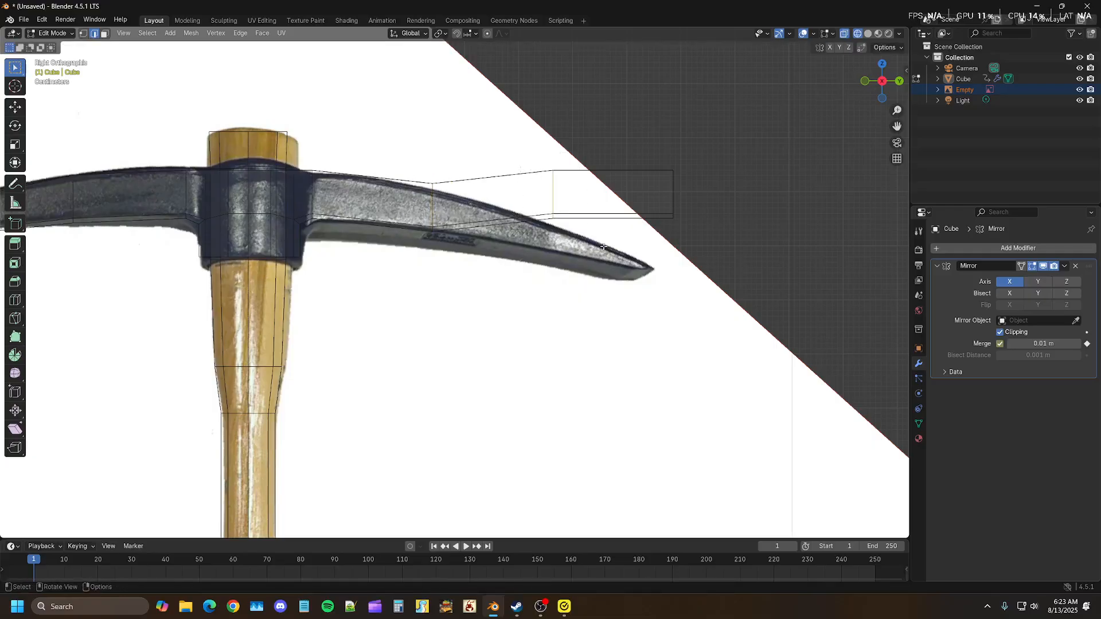
key(g)
click(603, 271)
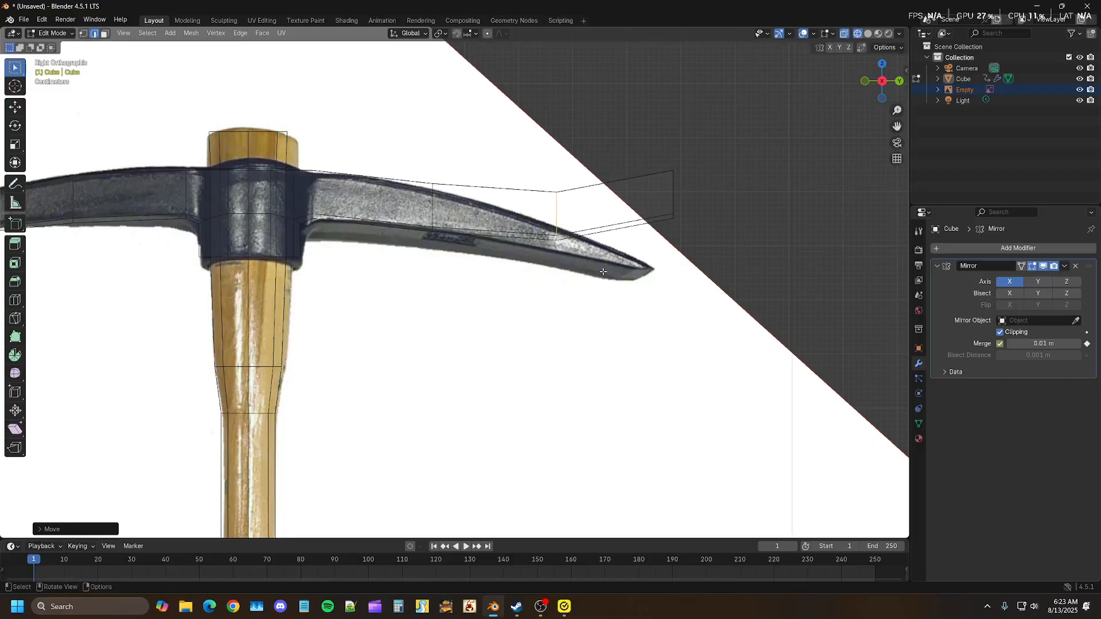
key(g)
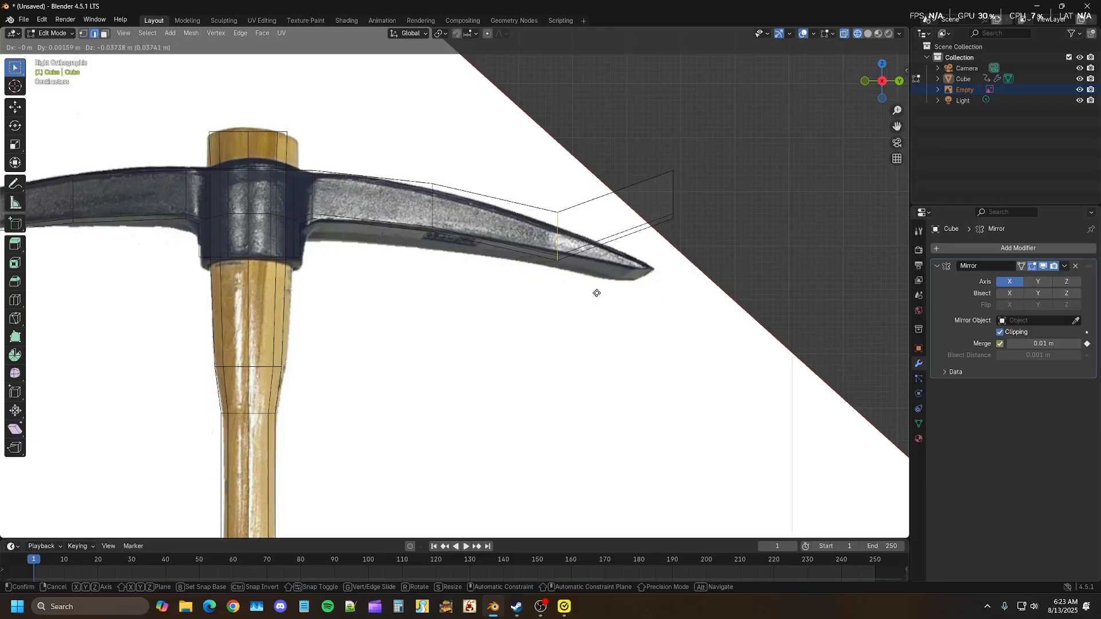
click(595, 293)
- Move the right arm's end face about 0.12 m down and 0.03 m inward to the reference tip, then tilt it with the blade
drag(621, 150, 725, 285)
key(g)
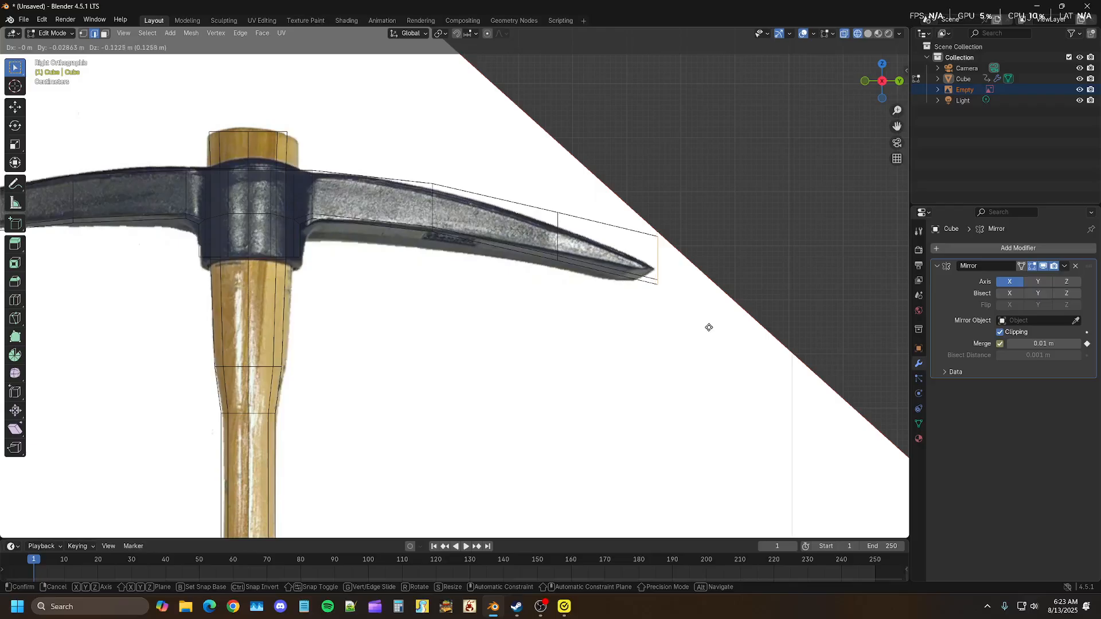
click(704, 325)
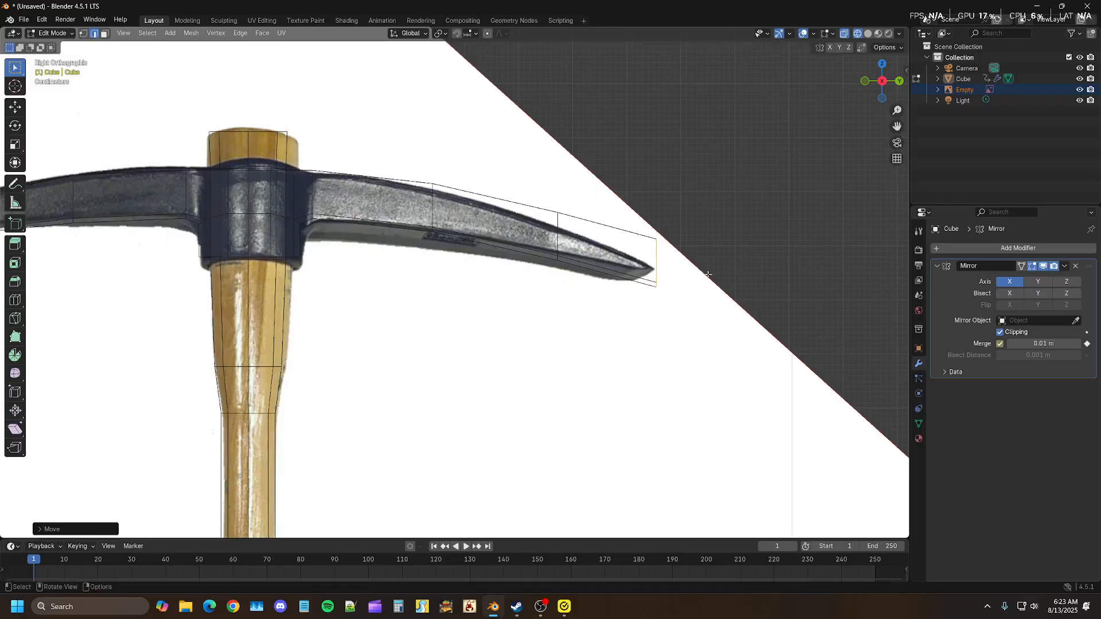
key(r)
click(728, 235)
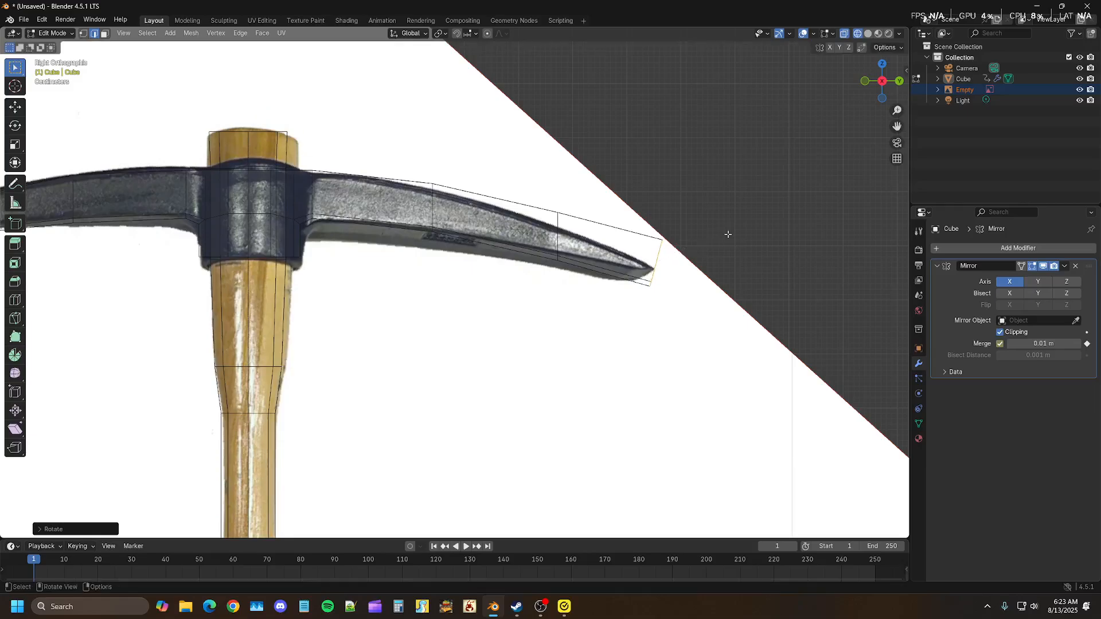
- Rotate the right arm's outer loop and then its inner loop so both stand square to the blade's curve
alt+click(558, 237)
key(r)
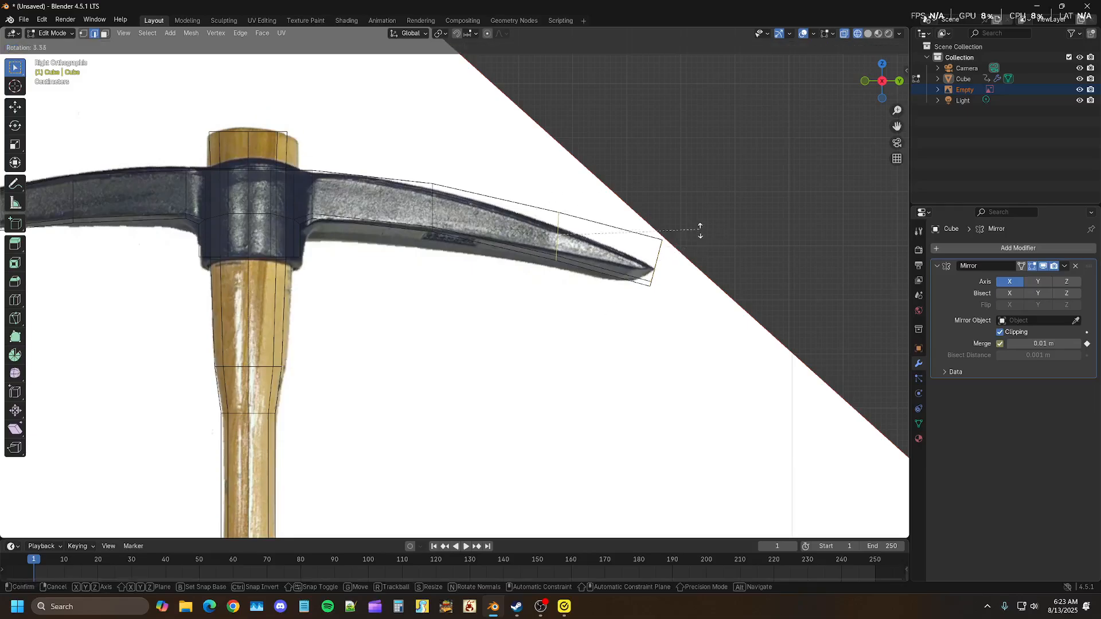
click(701, 246)
alt+click(434, 212)
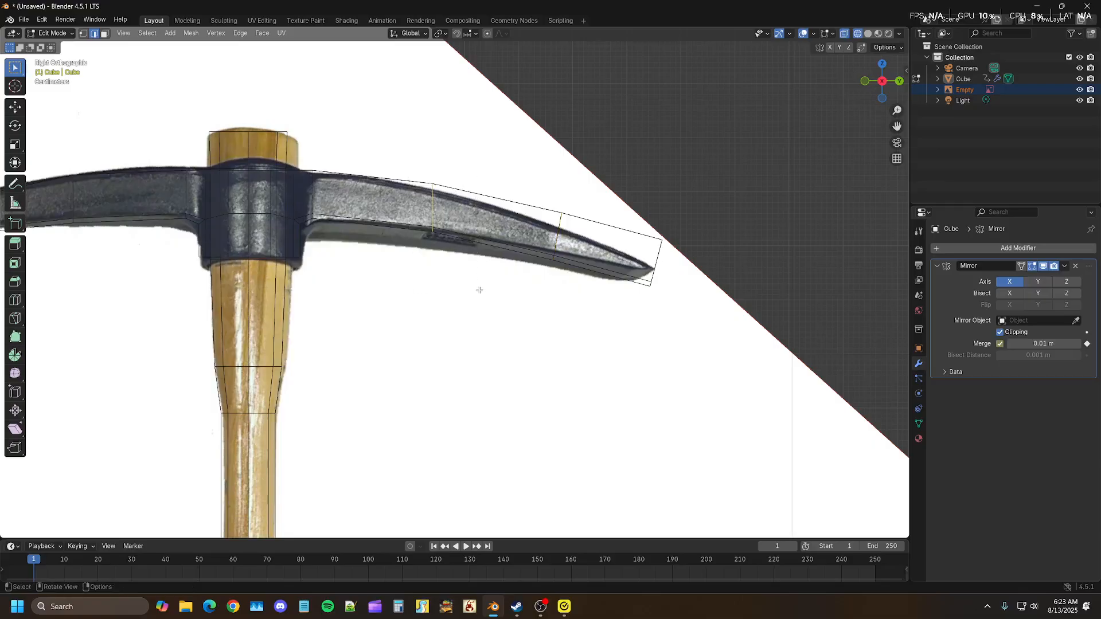
key(r)
click(511, 235)
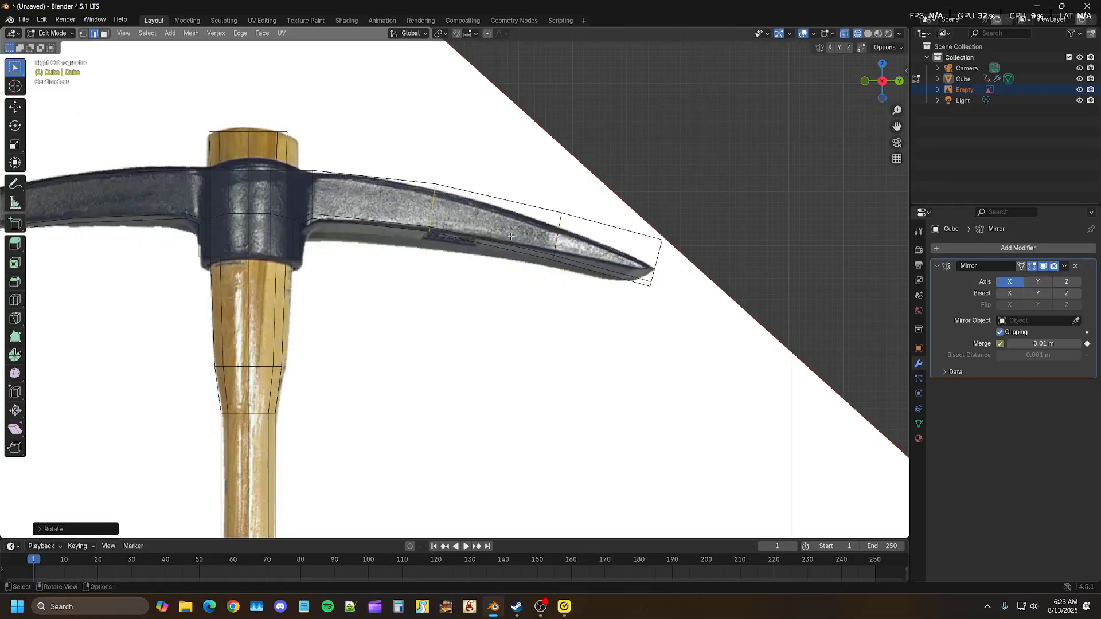
middle_drag(550, 296, 445, 308)
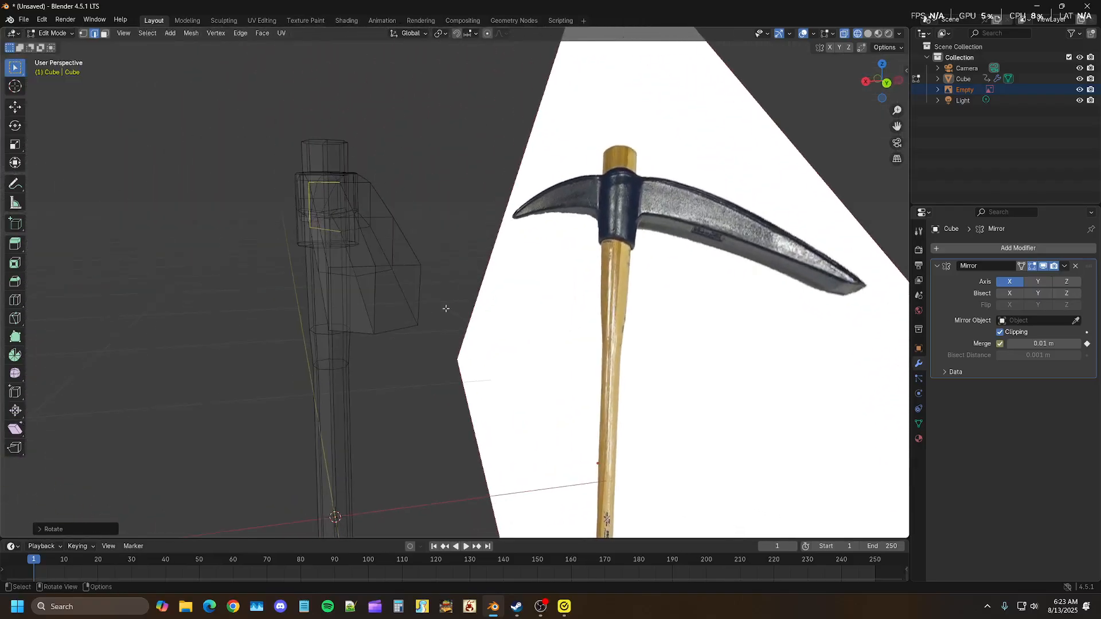
middle_drag(373, 297, 444, 276)
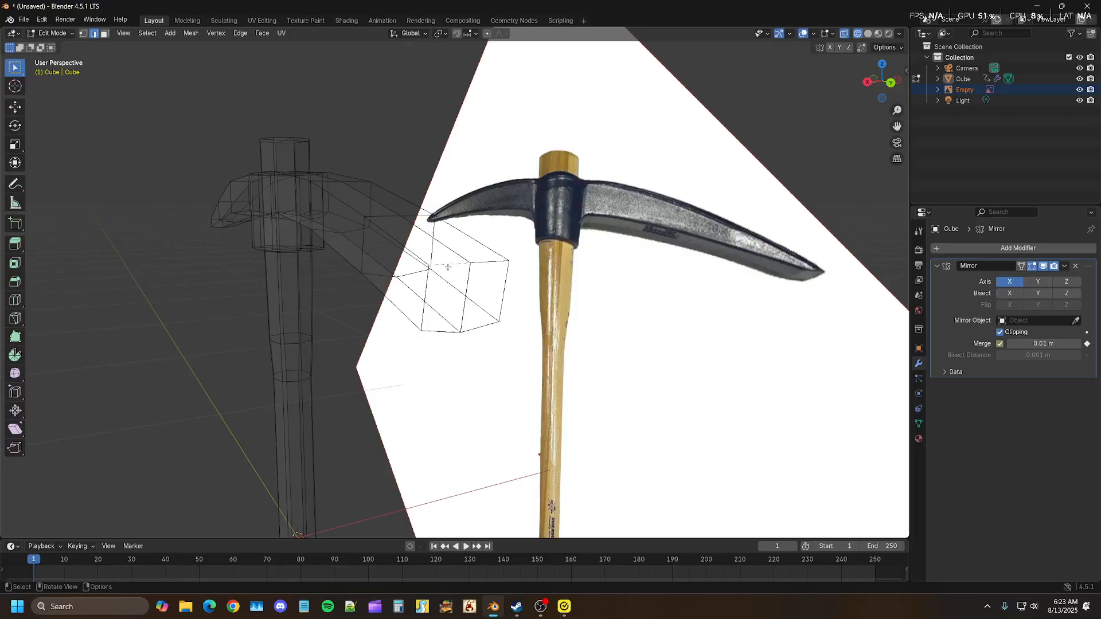
- Select the right arm's end edges and scale them to about 0.3 in height and depth, excluding X
shift+click(483, 289)
middle_drag(446, 320, 397, 332)
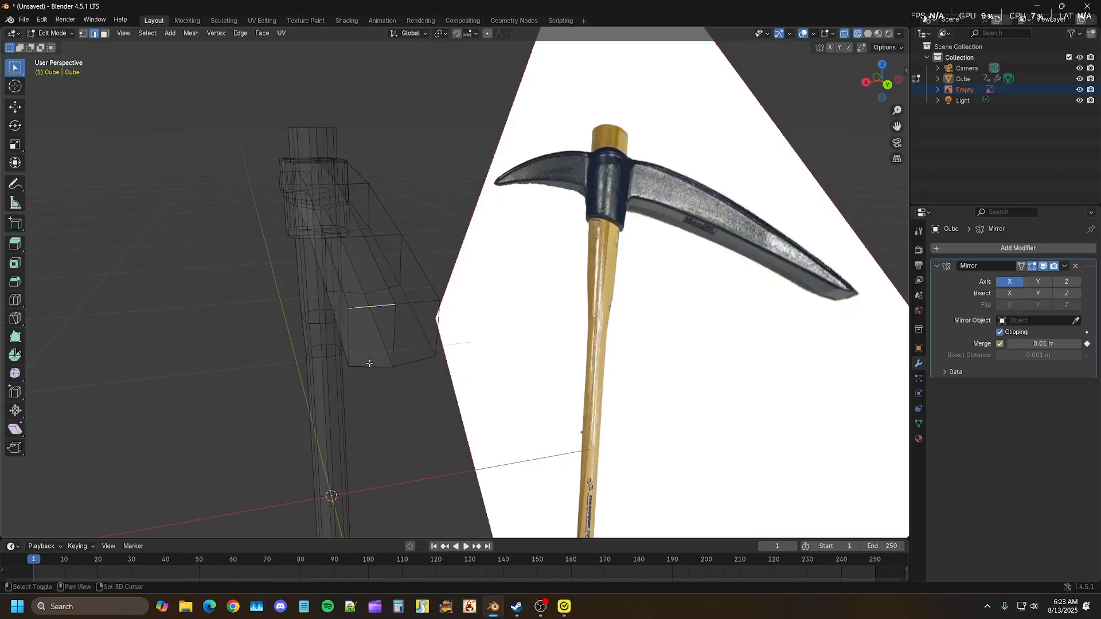
middle_drag(370, 363, 424, 364)
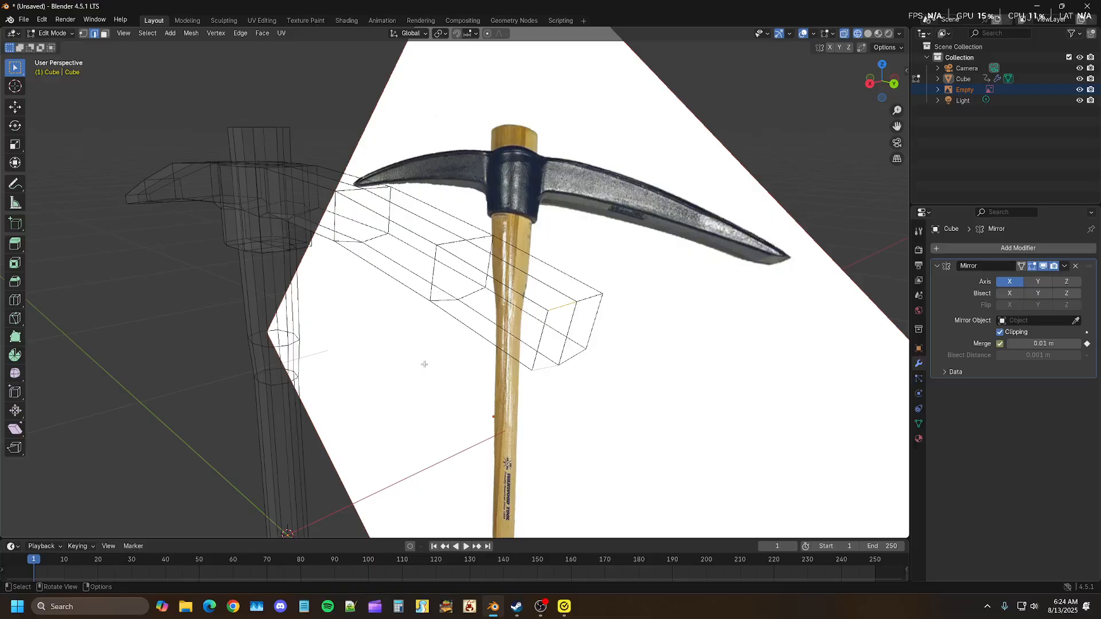
key(KP_3)
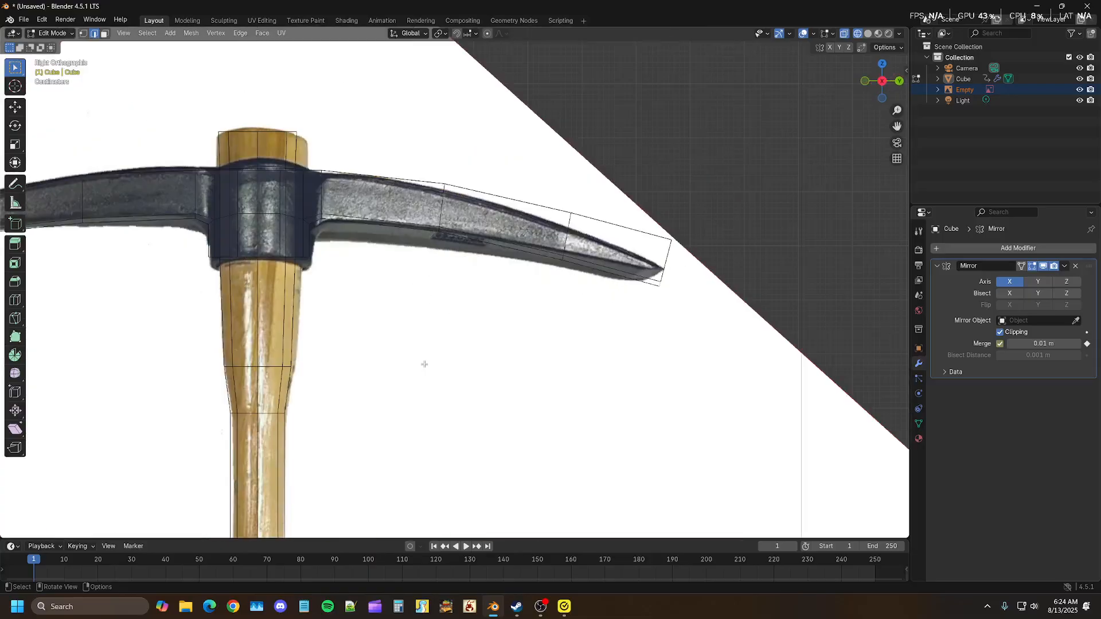
key(s)
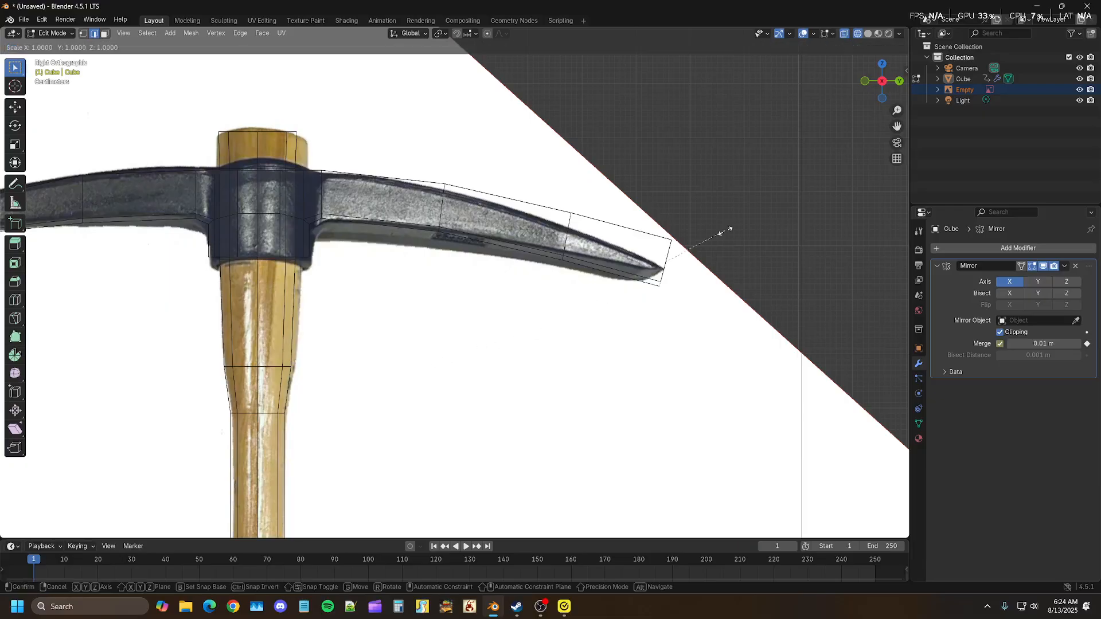
key(shift+x)
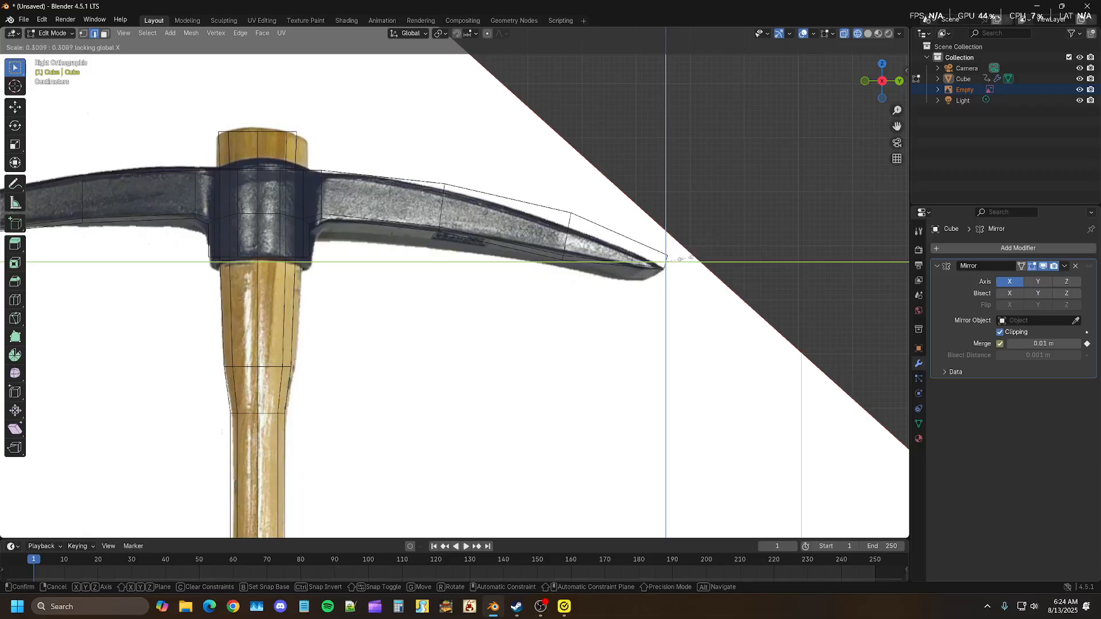
click(688, 258)
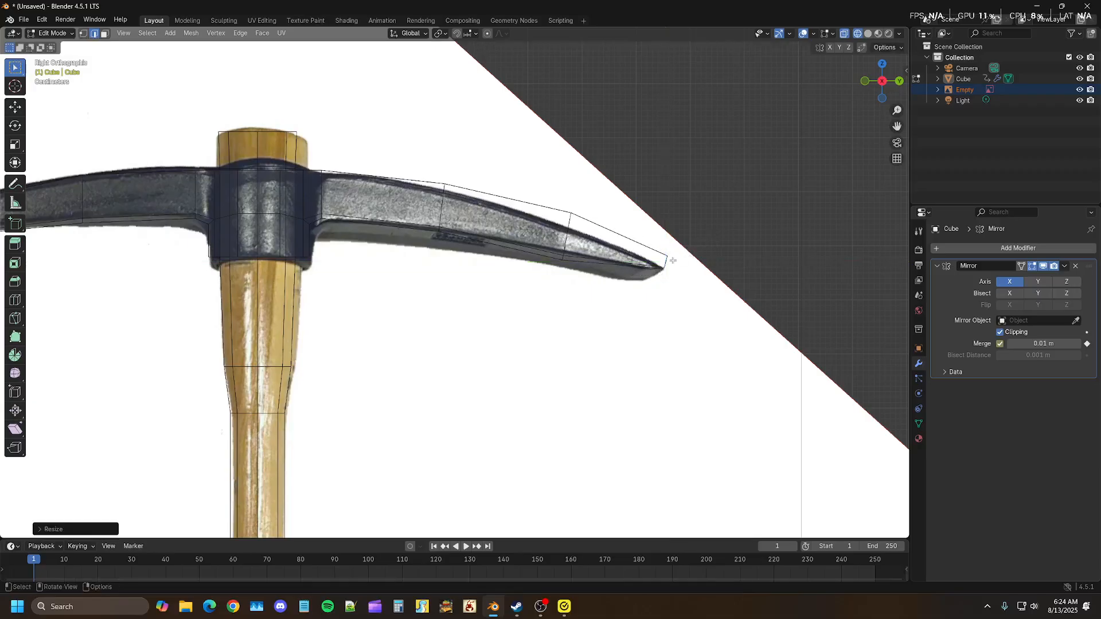
- Shrink the right arm's outer loop and then its inner loop in Y and Z to follow the blade's taper
drag(538, 189, 598, 308)
key(s)
key(shift+x)
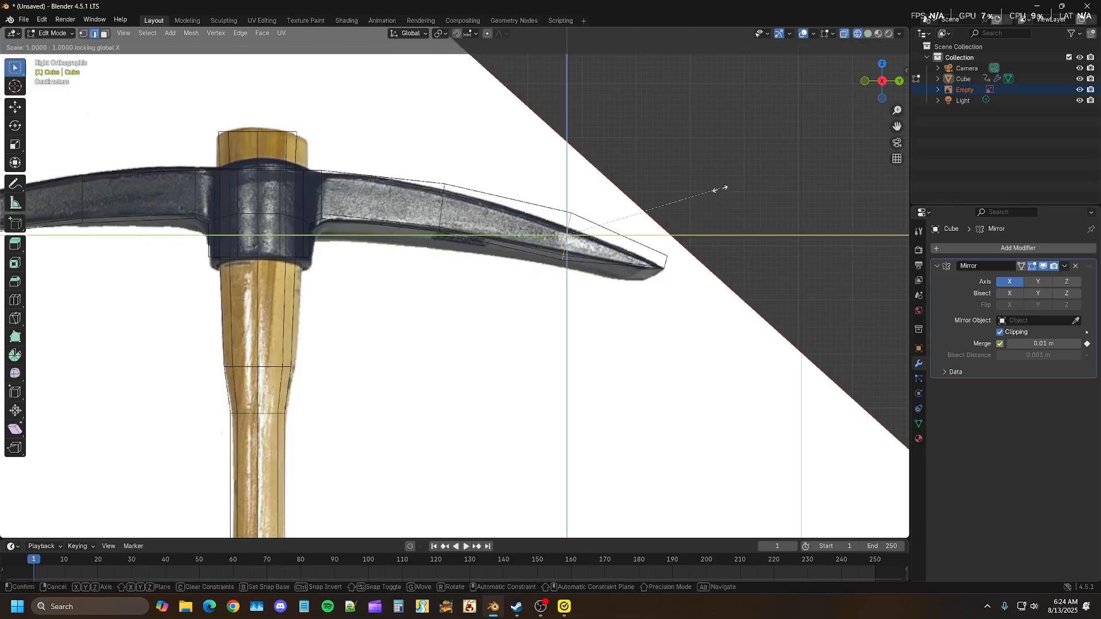
click(657, 205)
drag(411, 151, 477, 298)
key(s)
key(shift+x)
click(597, 163)
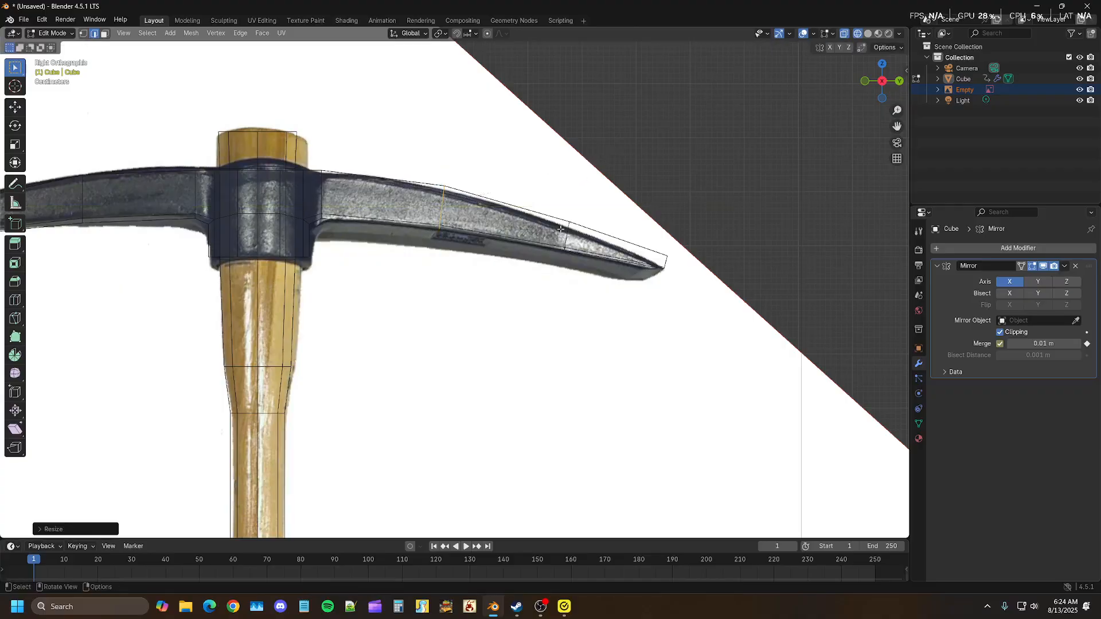
- Switch the viewport to solid shading and view the pickaxe head from its left arm's end
shift+middle_drag(507, 282, 578, 304)
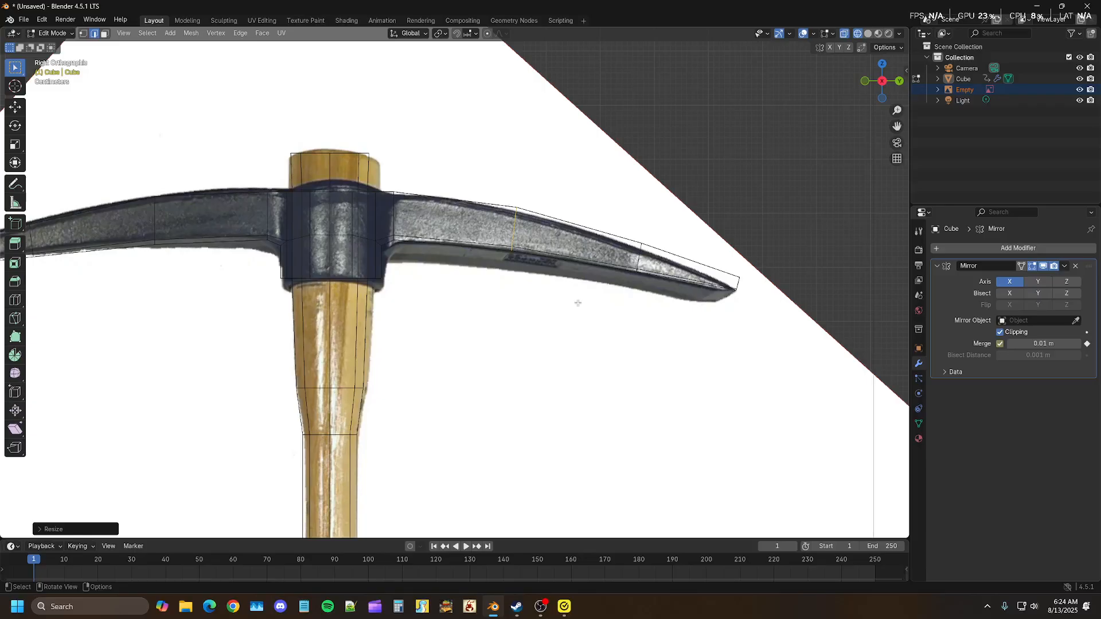
key(z)
click(646, 304)
scroll(599, 314, down, 1)
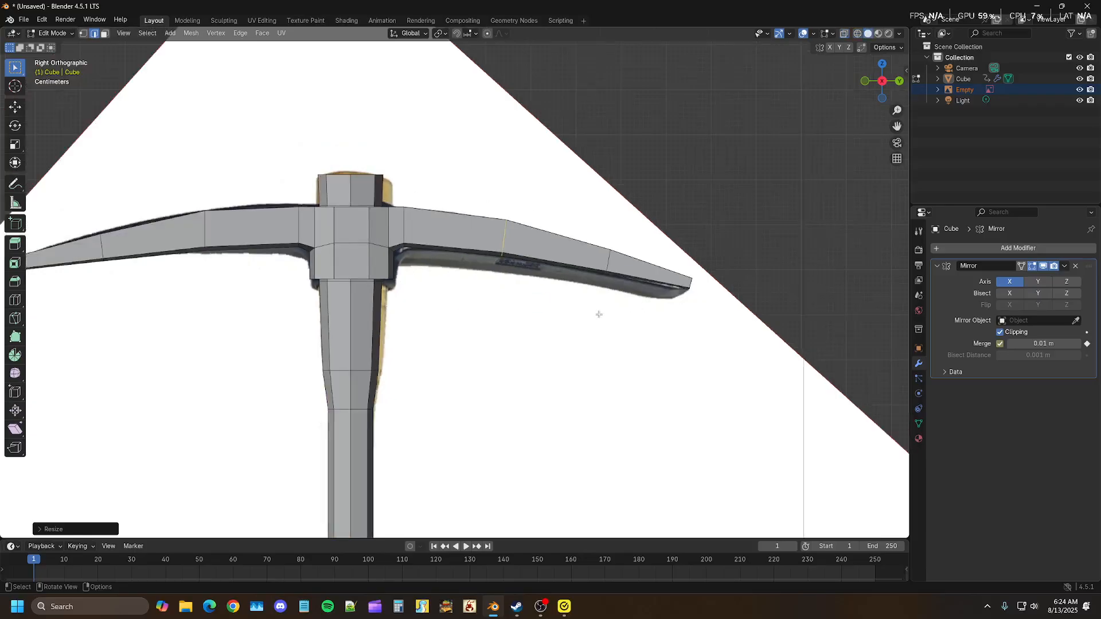
scroll(599, 315, down, 2)
middle_drag(590, 315, 691, 319)
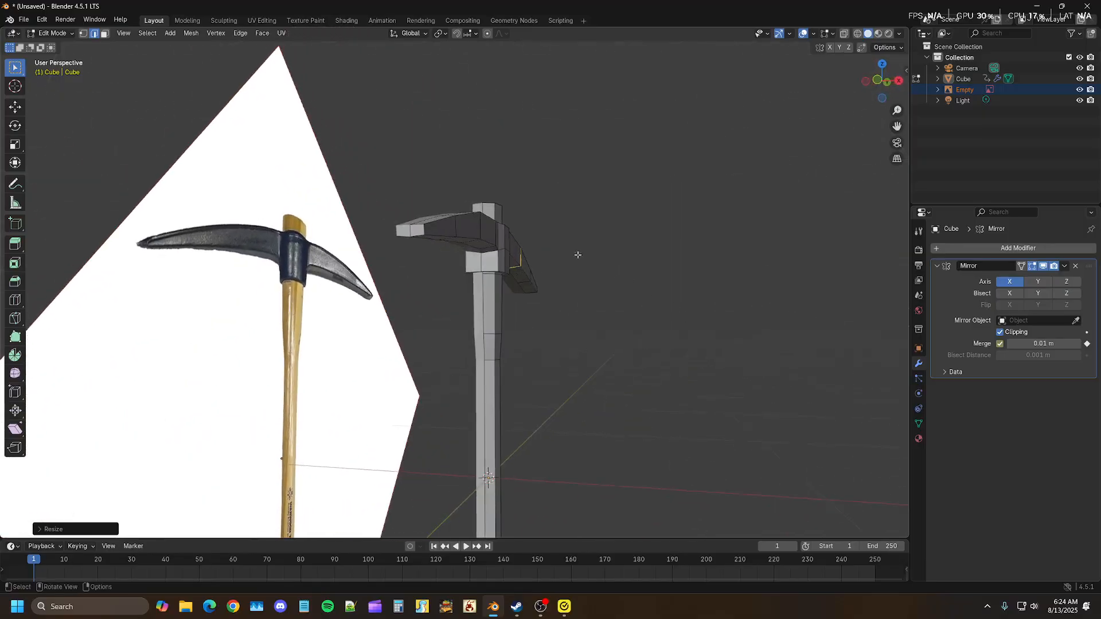
- Move the outer vertical edge of the left arm's tip about 0.03 m toward the collar to point the tip
scroll(573, 253, up, 4)
shift+middle_drag(478, 213, 530, 235)
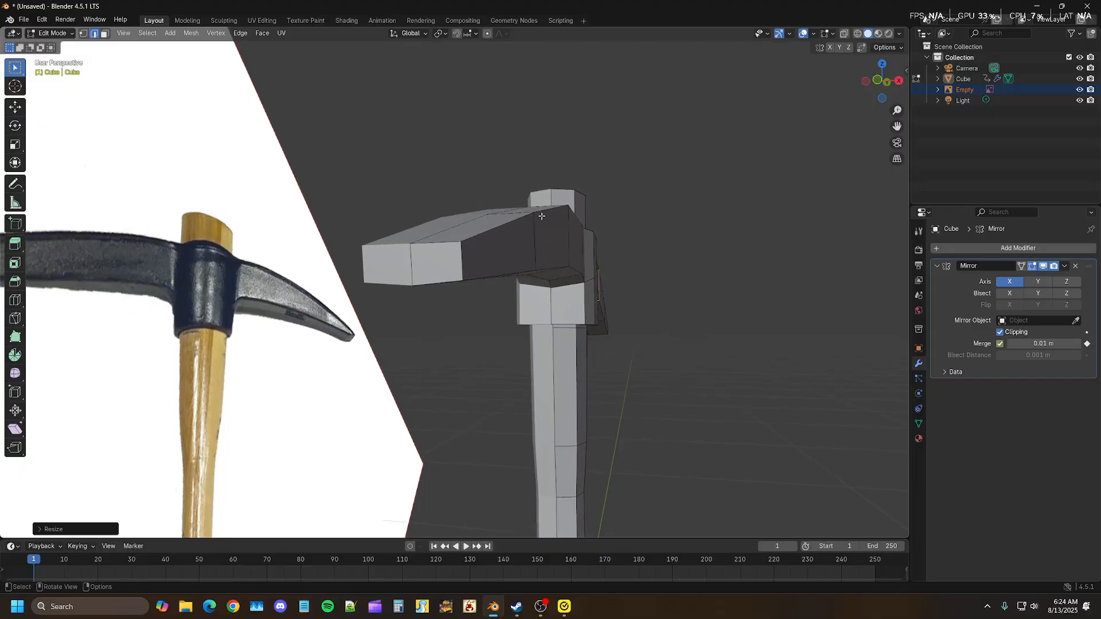
middle_drag(479, 241, 432, 364)
key(KP_3)
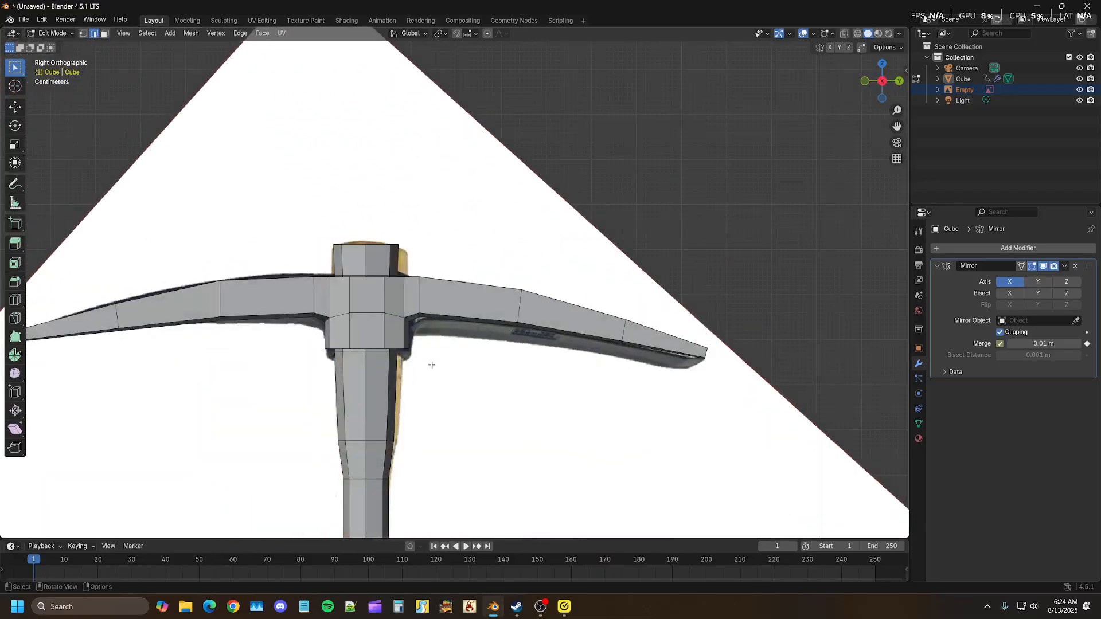
shift+middle_drag(280, 390, 602, 370)
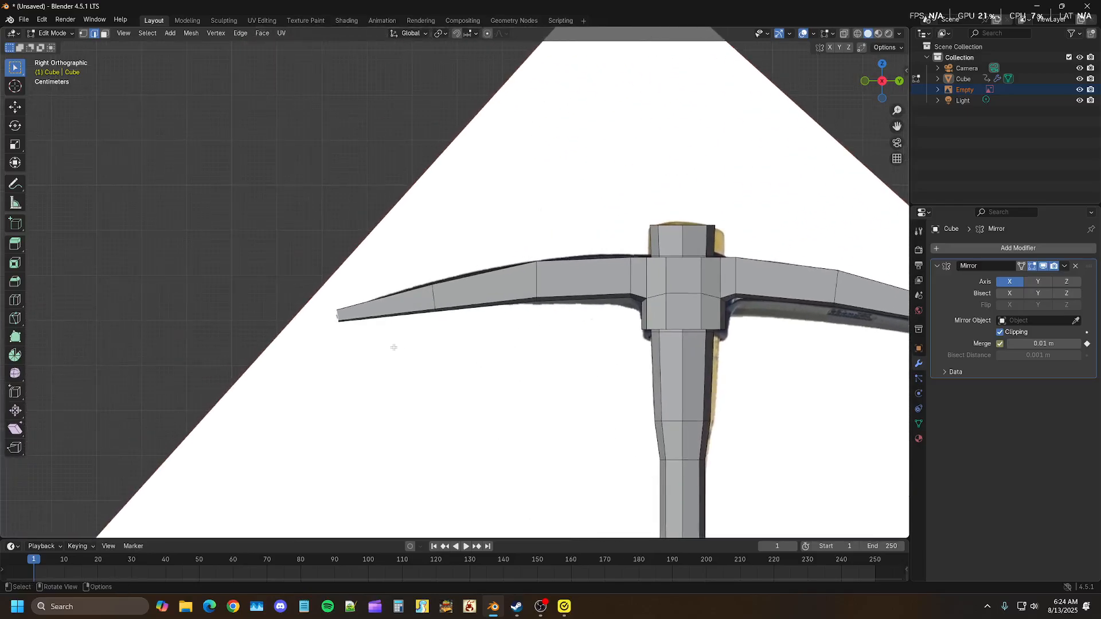
scroll(373, 343, up, 3)
shift+middle_drag(280, 376, 348, 370)
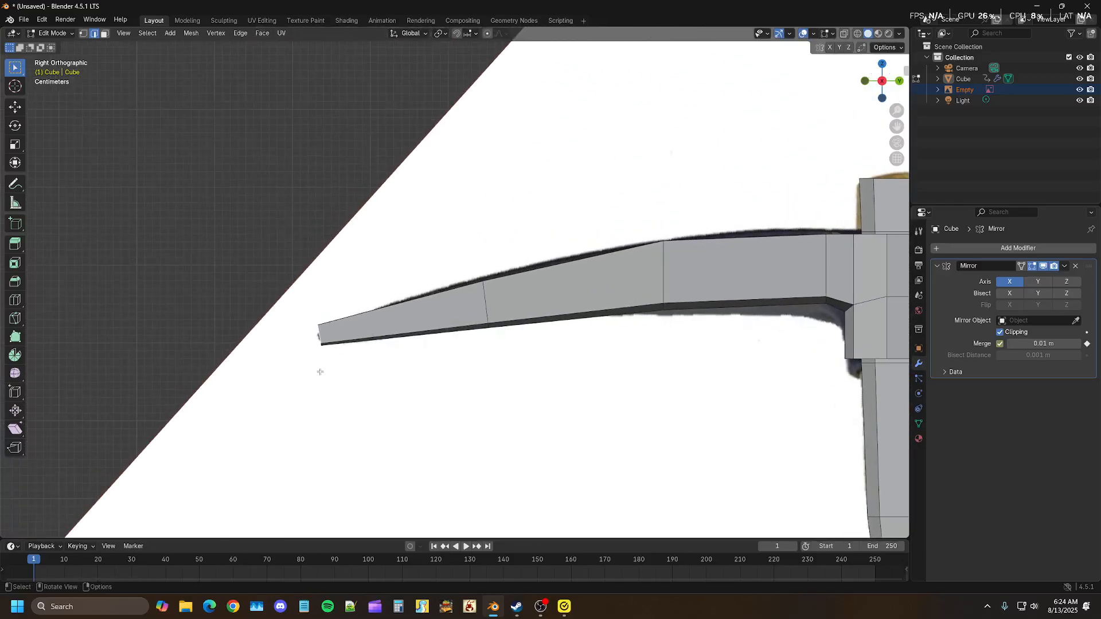
key(g)
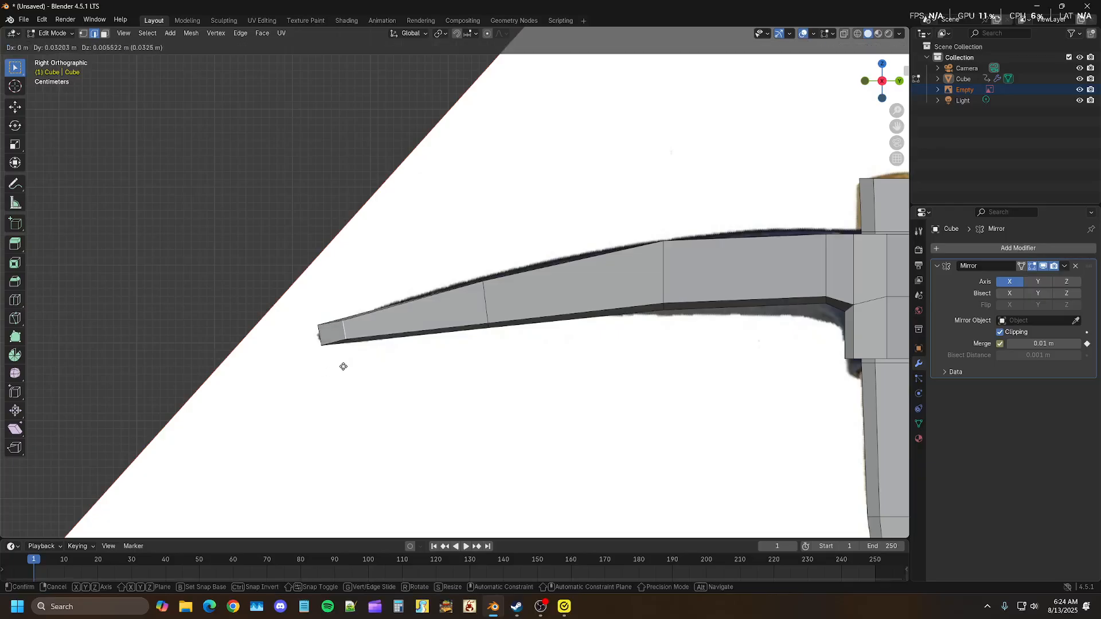
click(344, 366)
- Try to add two lengthwise loop cuts together along the sides of the head arms
middle_drag(344, 366, 253, 314)
scroll(302, 310, down, 4)
shift+middle_drag(462, 319, 410, 320)
middle_drag(609, 310, 461, 292)
scroll(502, 318, up, 3)
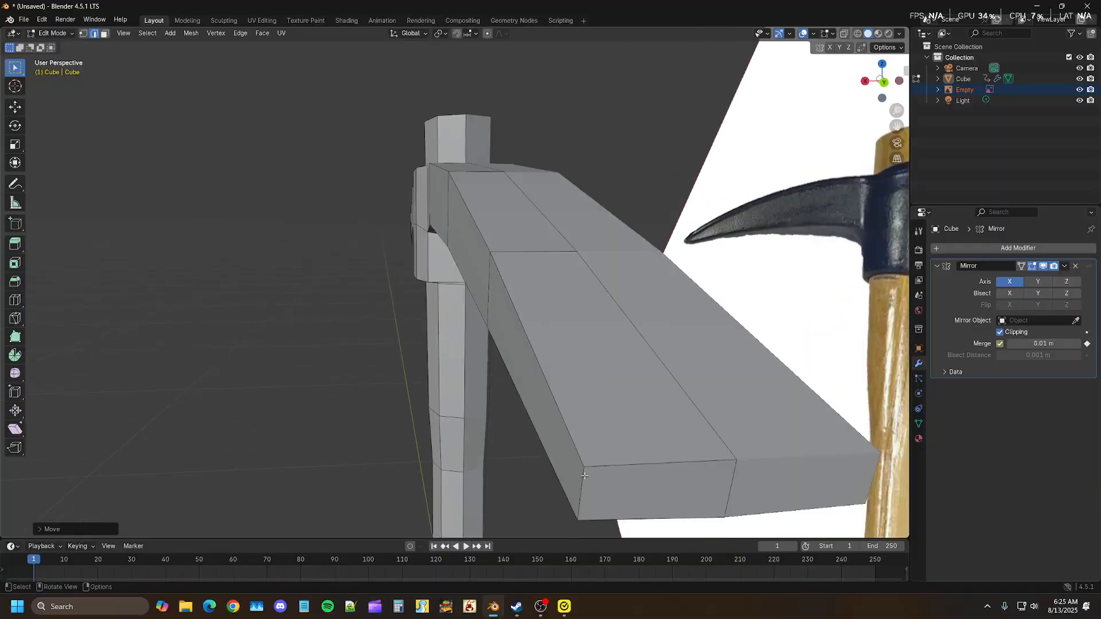
key(ctrl+r)
scroll(585, 475, up, 1)
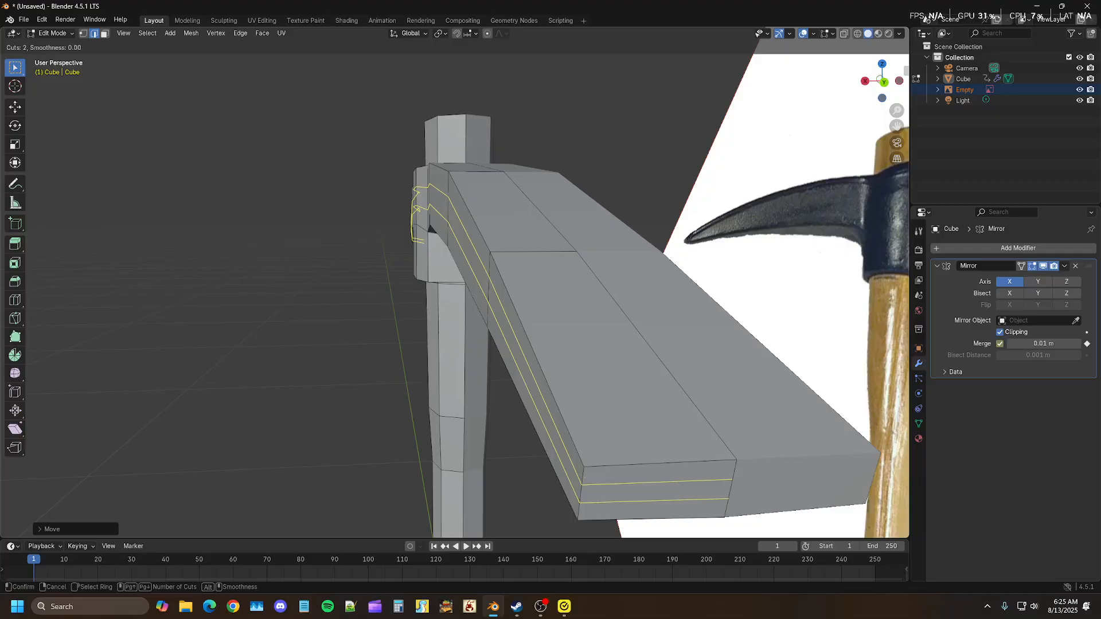
click(584, 476)
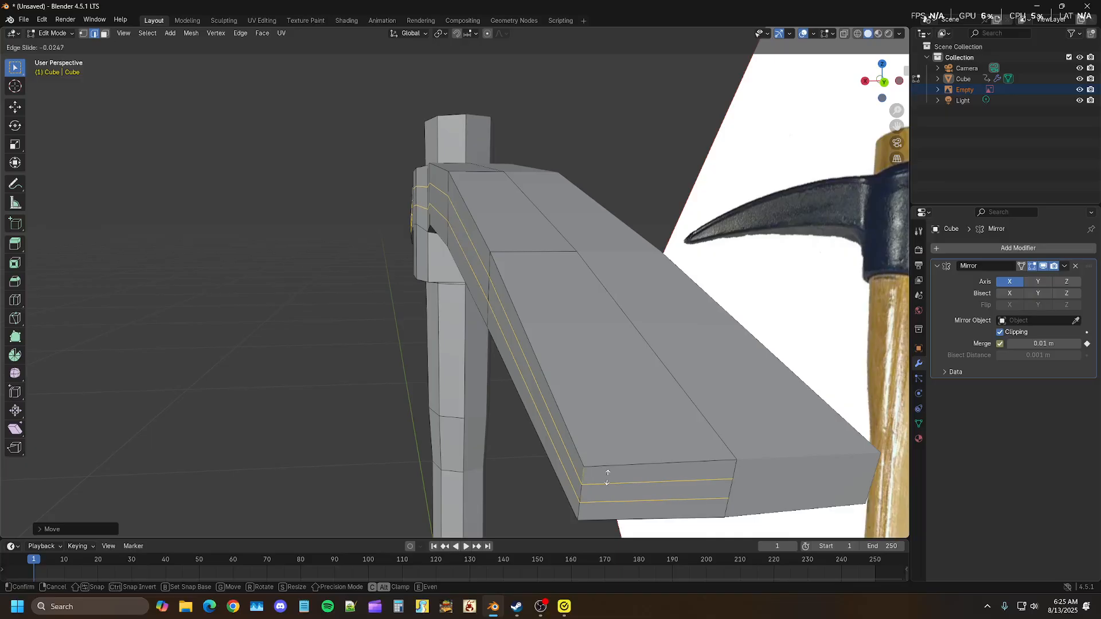
click(596, 483)
key(alt+a)
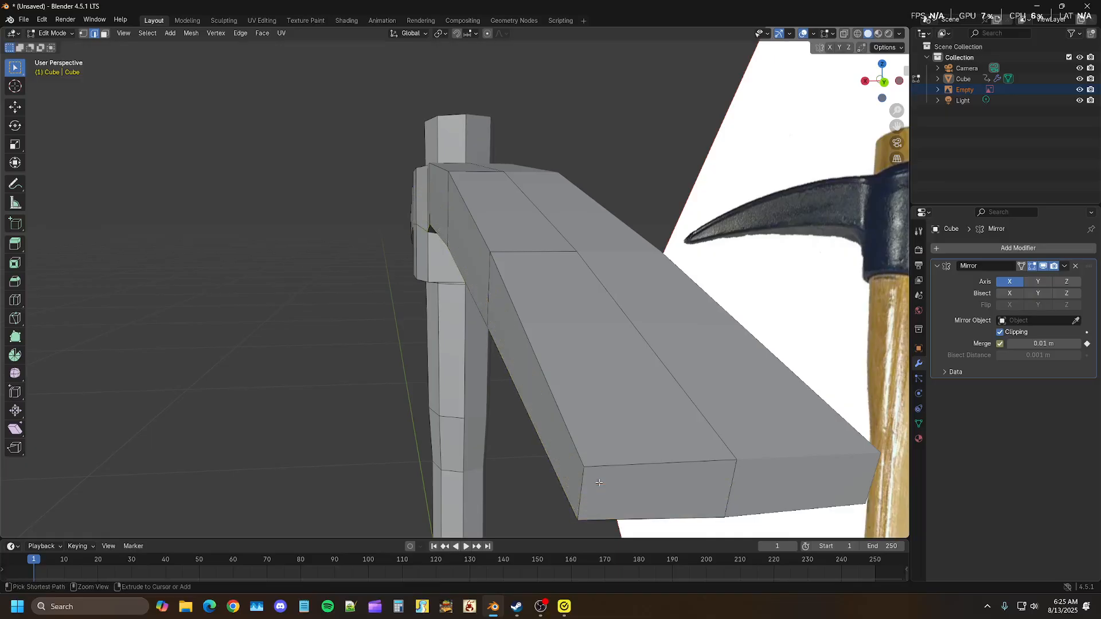
- Cut two separate lengthwise loops along the head's sides, one near the upper edge and one near the lower edge
key(ctrl+r)
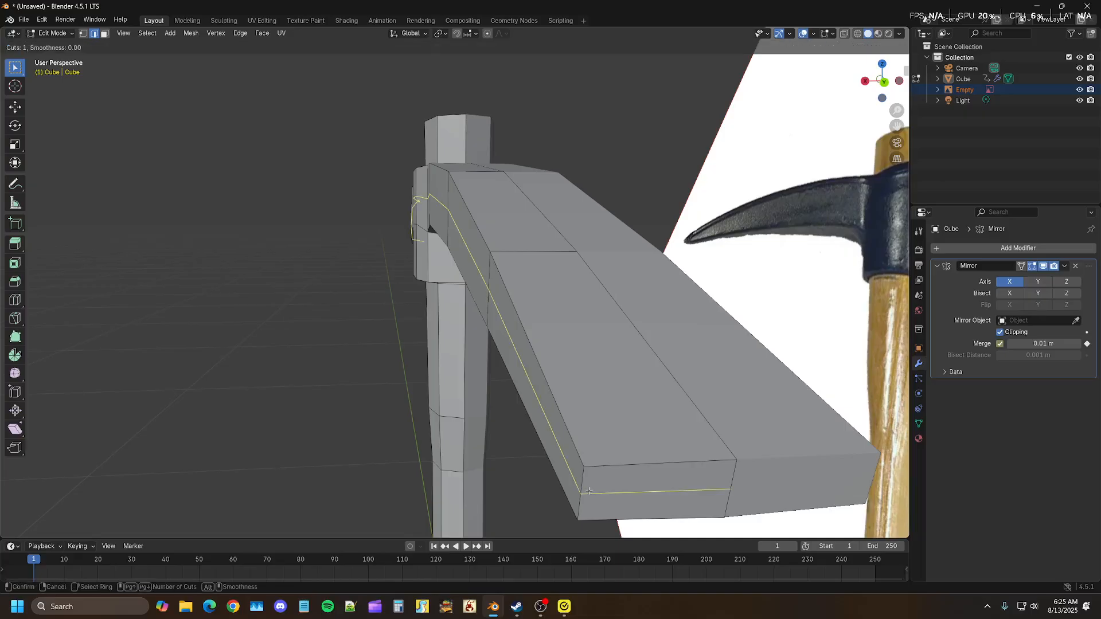
click(587, 491)
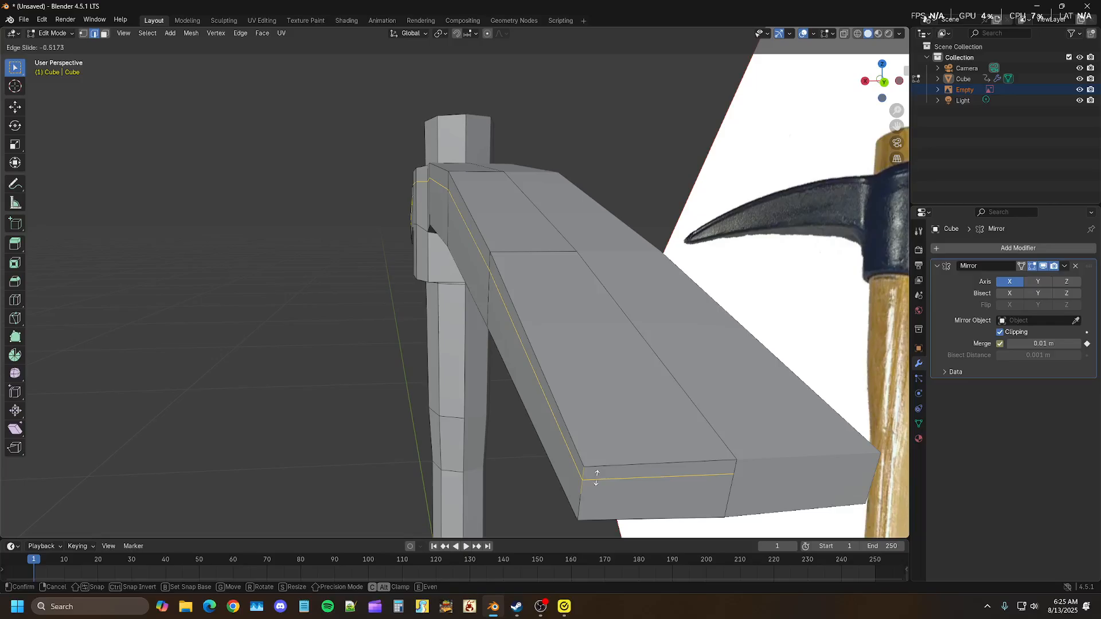
click(596, 478)
key(ctrl+r)
click(584, 502)
click(583, 503)
- Move the left arm's upper outer edges slightly inward along X to bevel the top of the blade
middle_drag(509, 474, 374, 364)
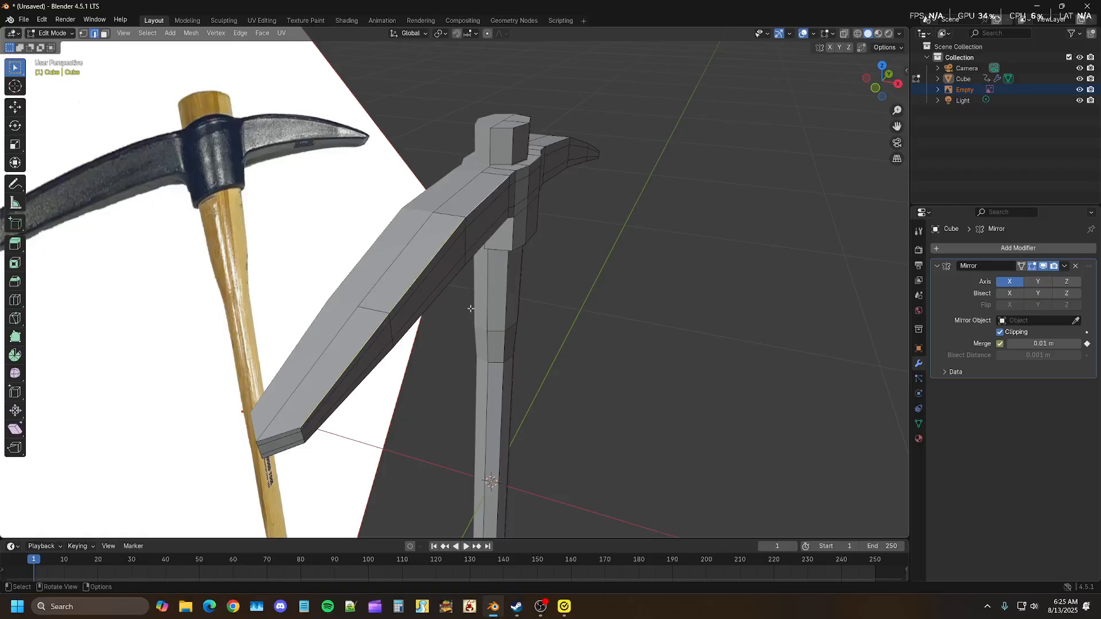
middle_drag(464, 321, 477, 339)
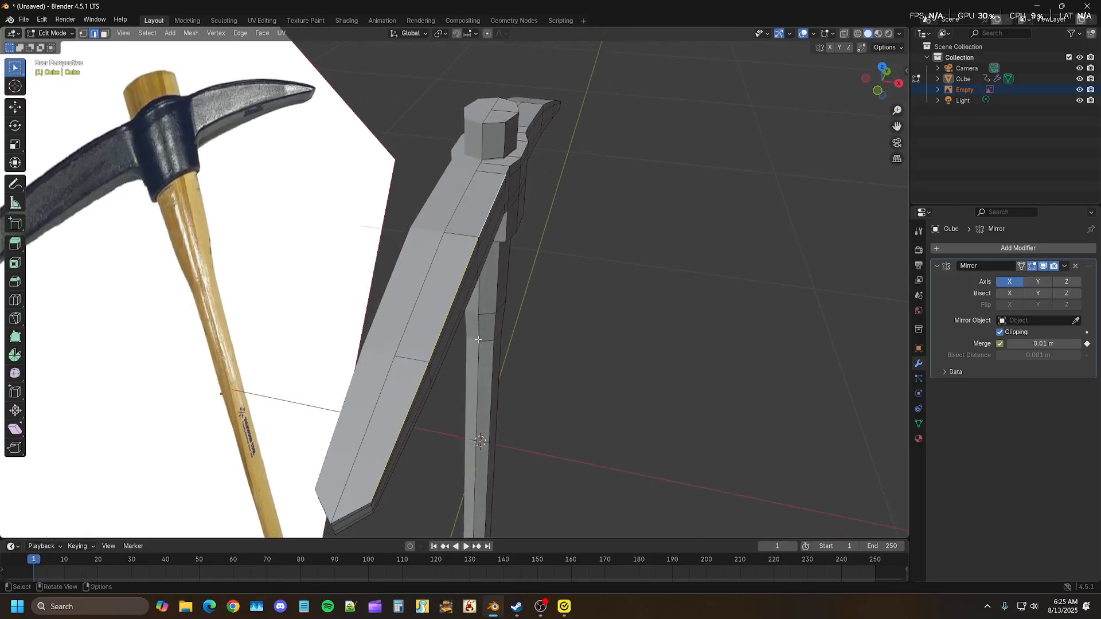
key(g)
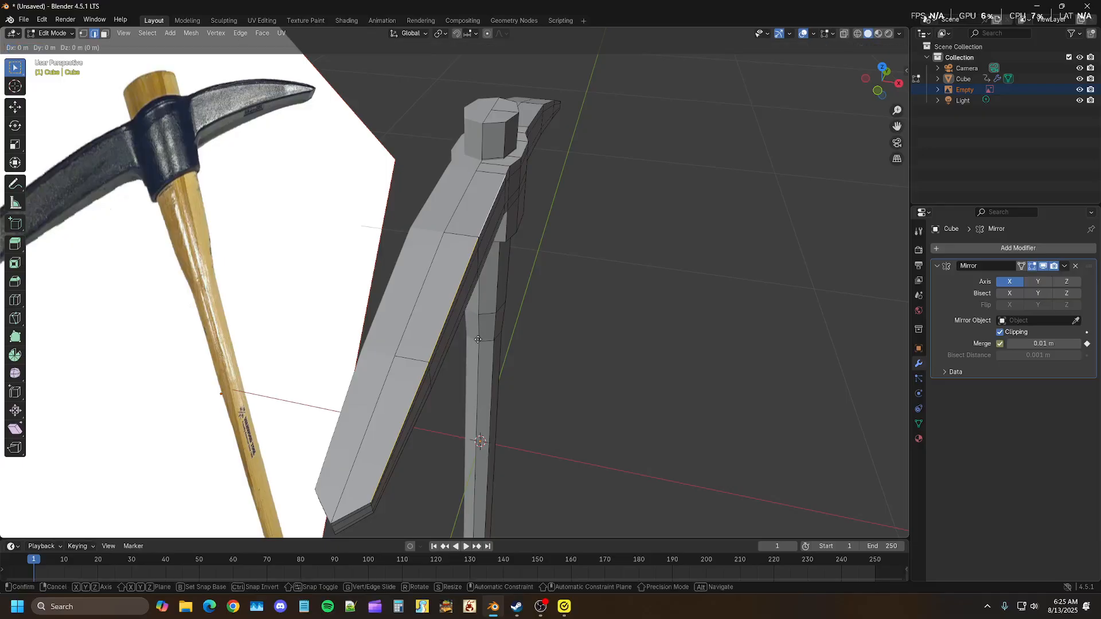
key(x)
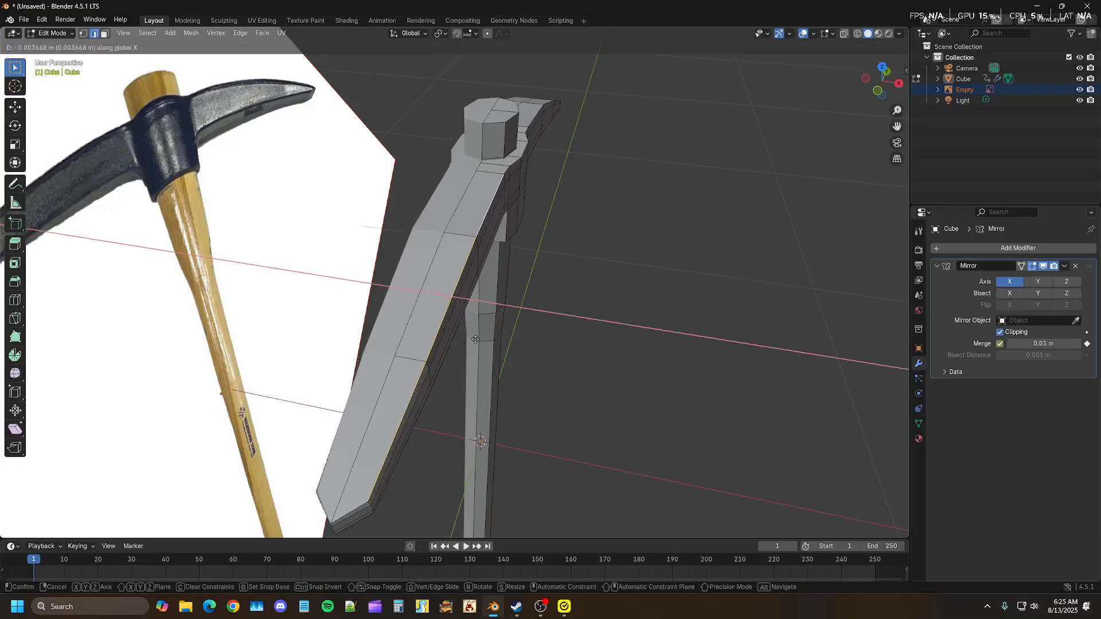
click(472, 340)
- Select the left arm's lower outer edges and move them slightly inward along X to bevel the underside
middle_drag(473, 339, 451, 213)
click(449, 194)
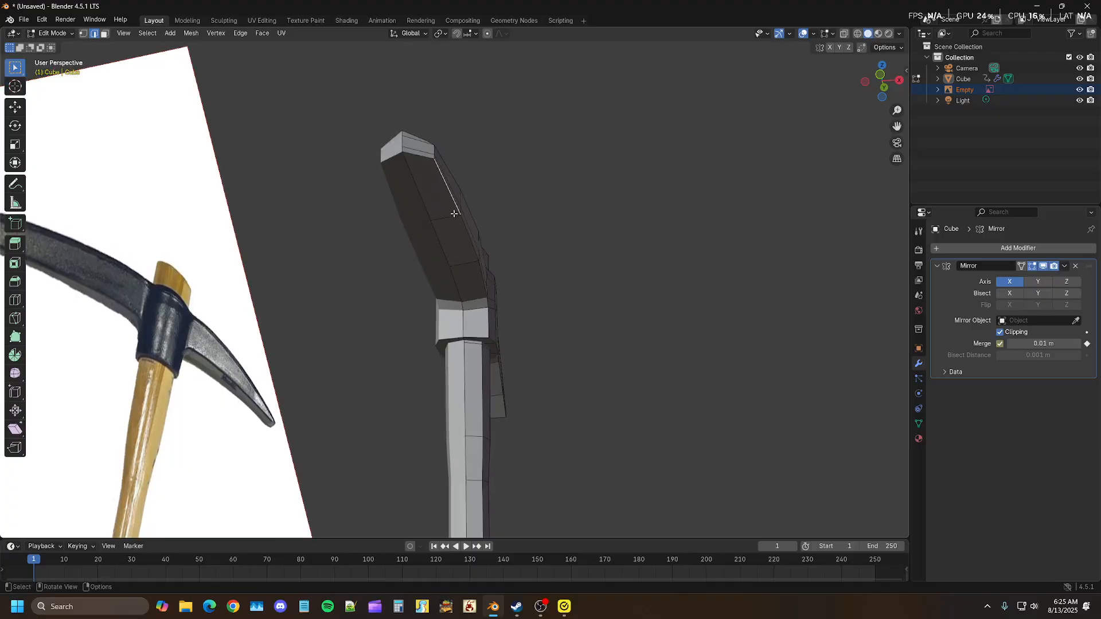
scroll(461, 232, up, 2)
alt+click(493, 281)
middle_drag(477, 296, 463, 341)
key(g)
key(x)
click(460, 342)
- Select the uppermost and lowest centre vertices of the left arm's tip and move them about 0.01 m toward the collar
middle_drag(459, 339, 434, 347)
click(287, 342)
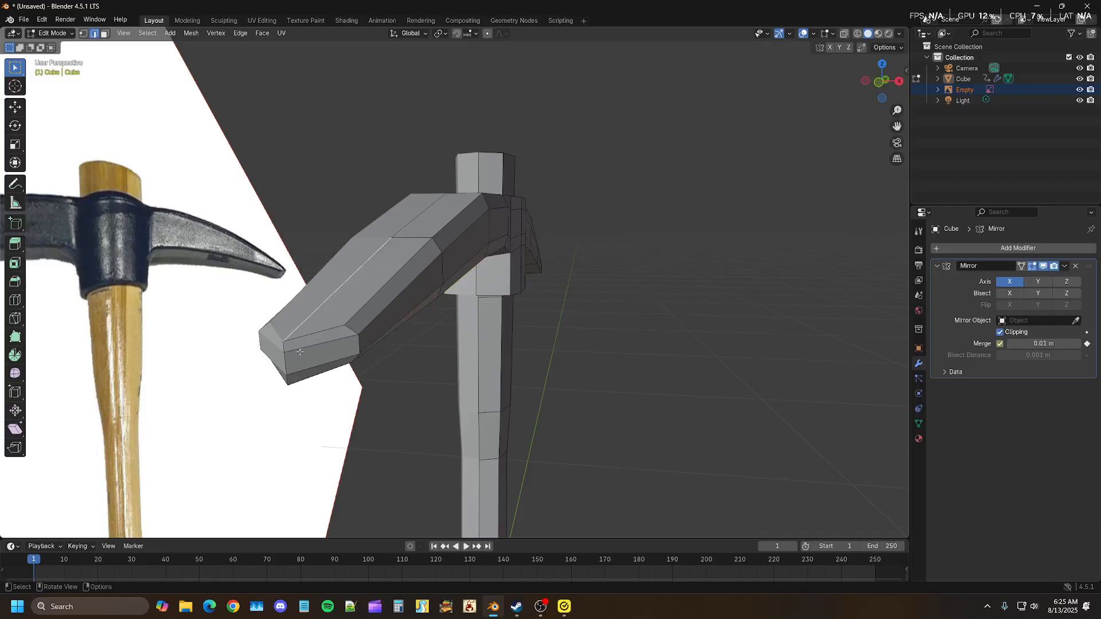
scroll(303, 353, up, 3)
scroll(308, 357, down, 2)
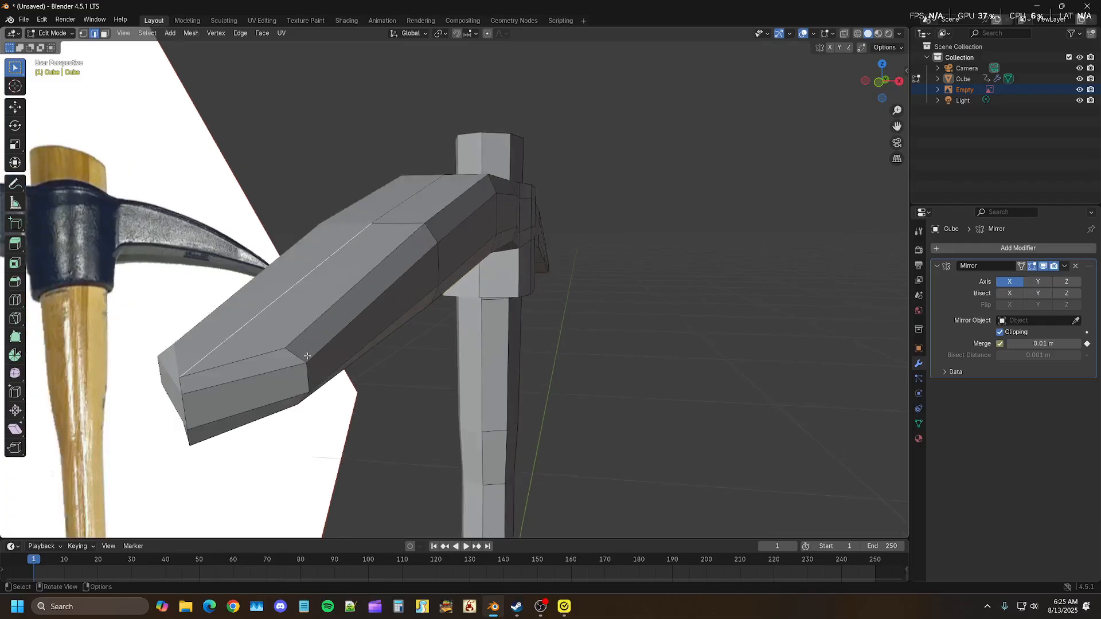
key(1)
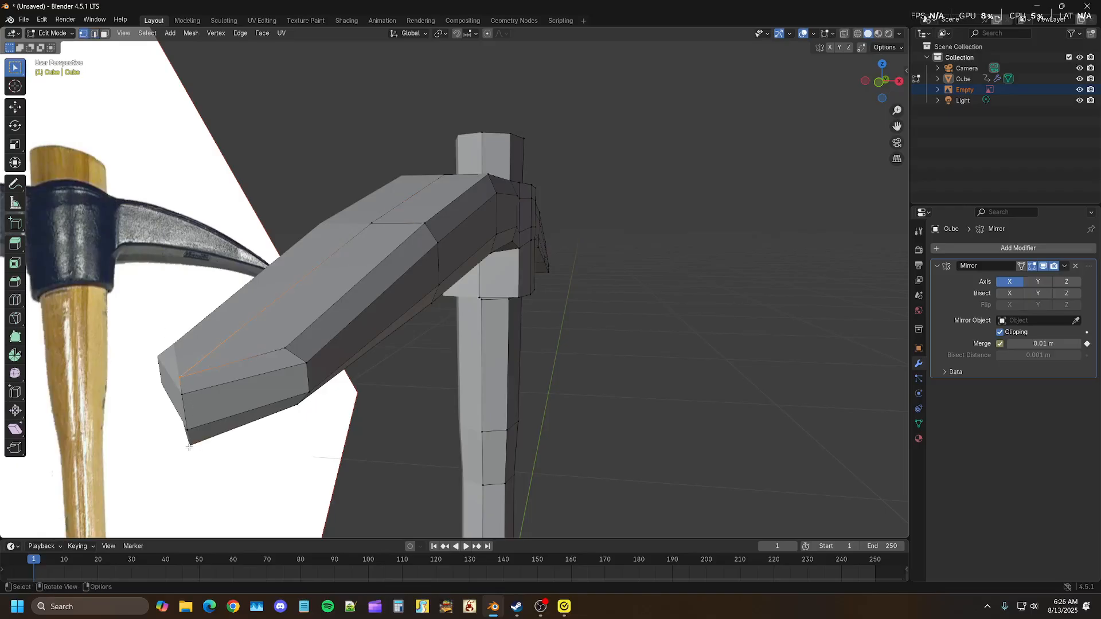
key(KP_3)
scroll(189, 447, down, 2)
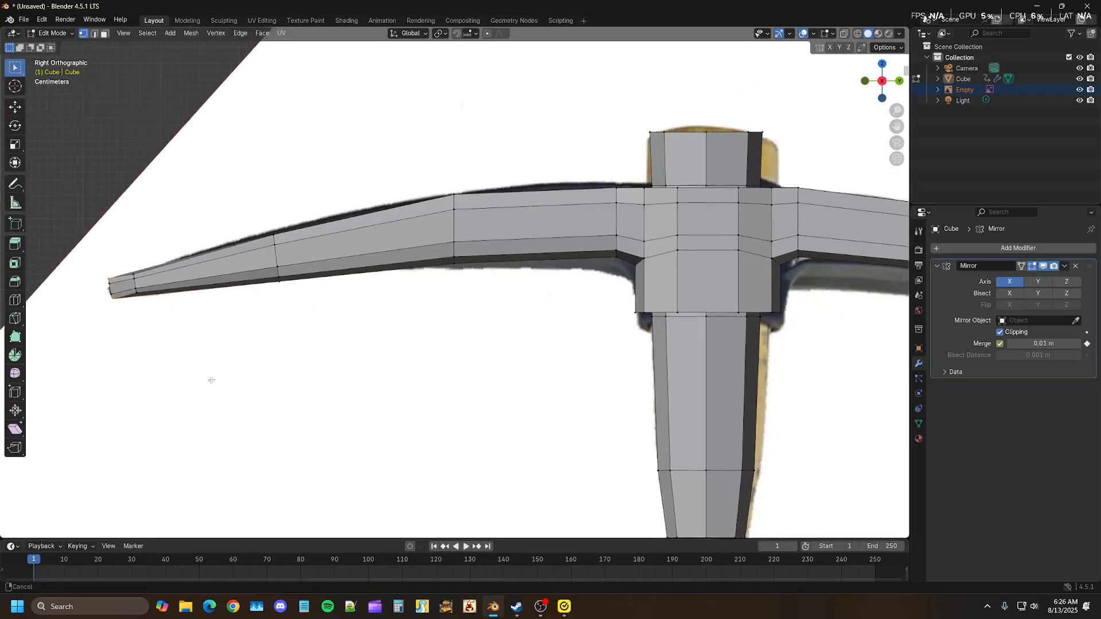
shift+middle_drag(209, 377, 401, 386)
shift+middle_drag(336, 370, 477, 384)
scroll(317, 346, up, 3)
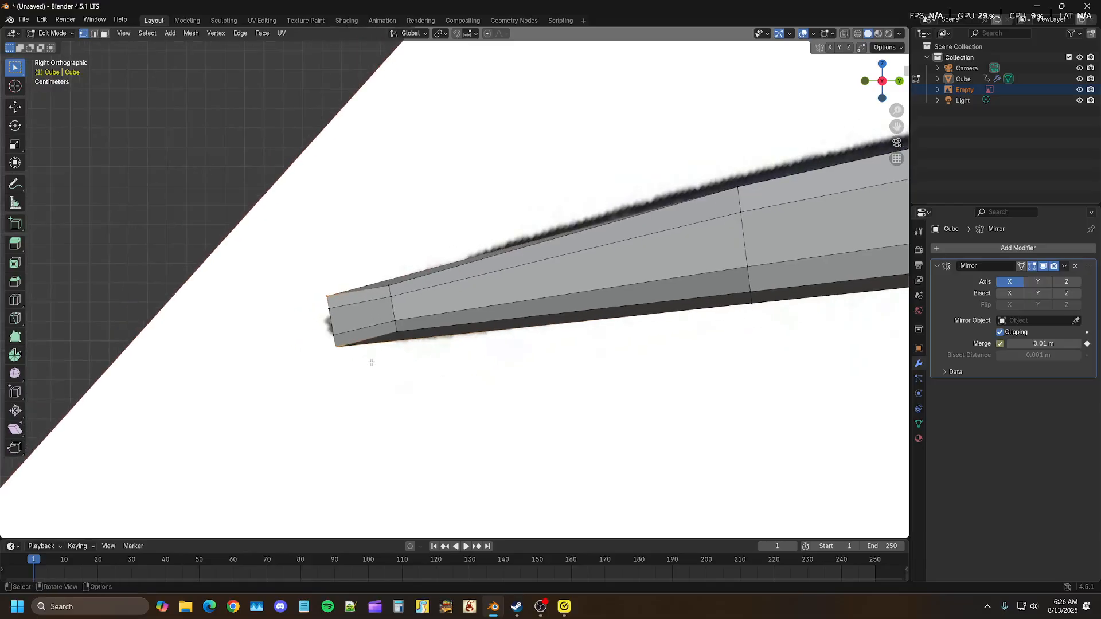
key(g)
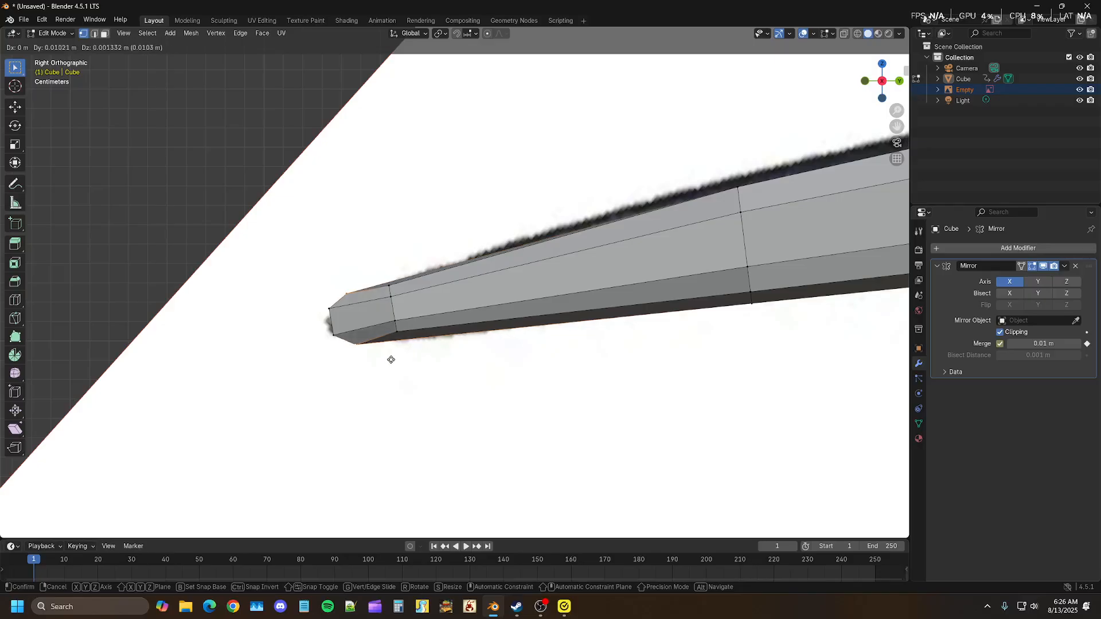
click(394, 359)
- Select the upper outer edge vertices of the right arm and move them about 0.008 m inward along X
middle_drag(352, 379, 264, 355)
middle_drag(566, 375, 514, 372)
scroll(514, 371, up, 3)
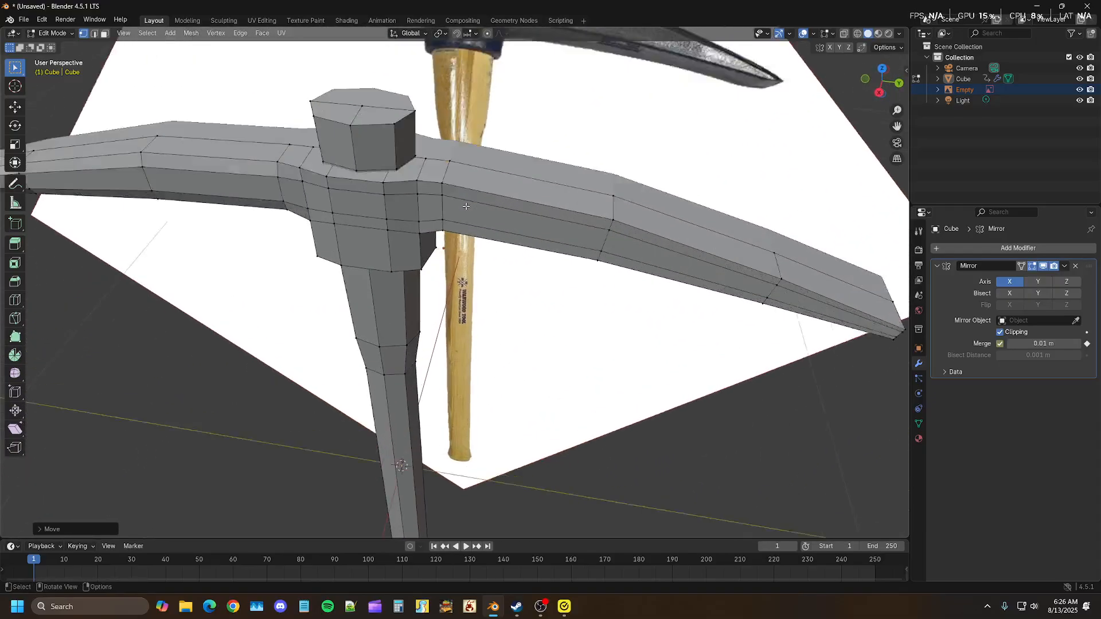
click(449, 168)
shift+click(648, 212)
shift+click(836, 279)
shift+middle_drag(836, 279, 646, 299)
shift+click(660, 279)
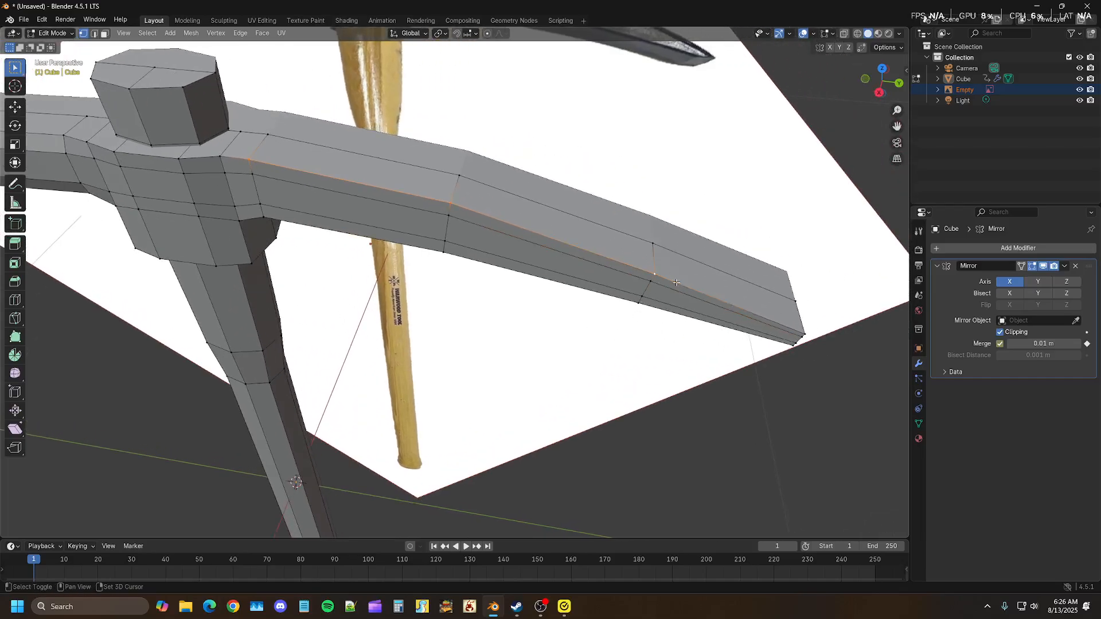
middle_drag(803, 331, 706, 314)
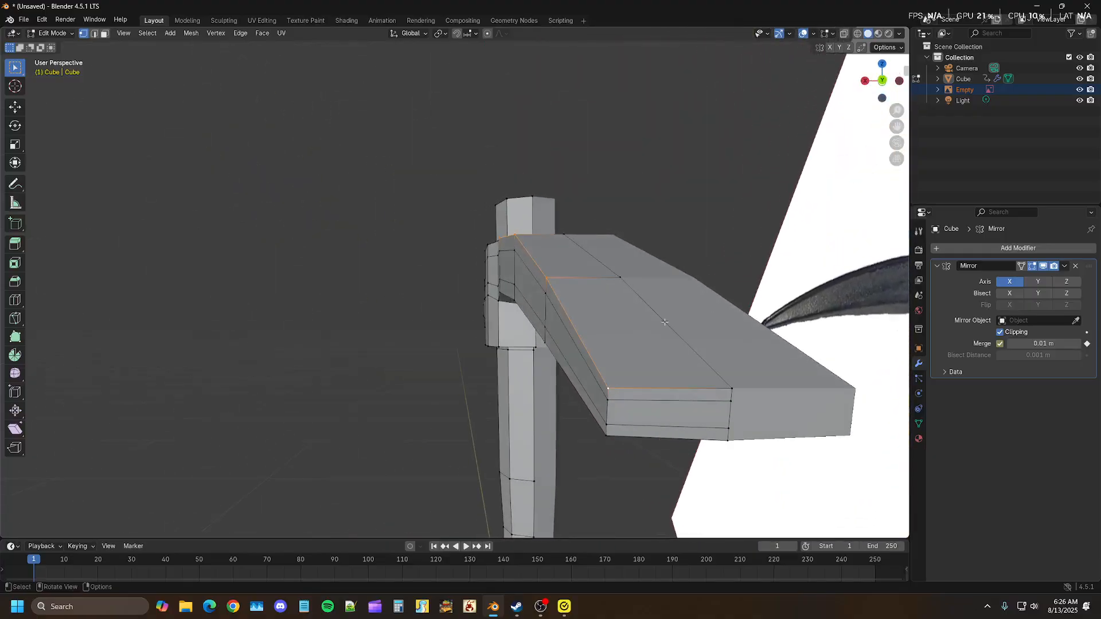
key(g)
key(x)
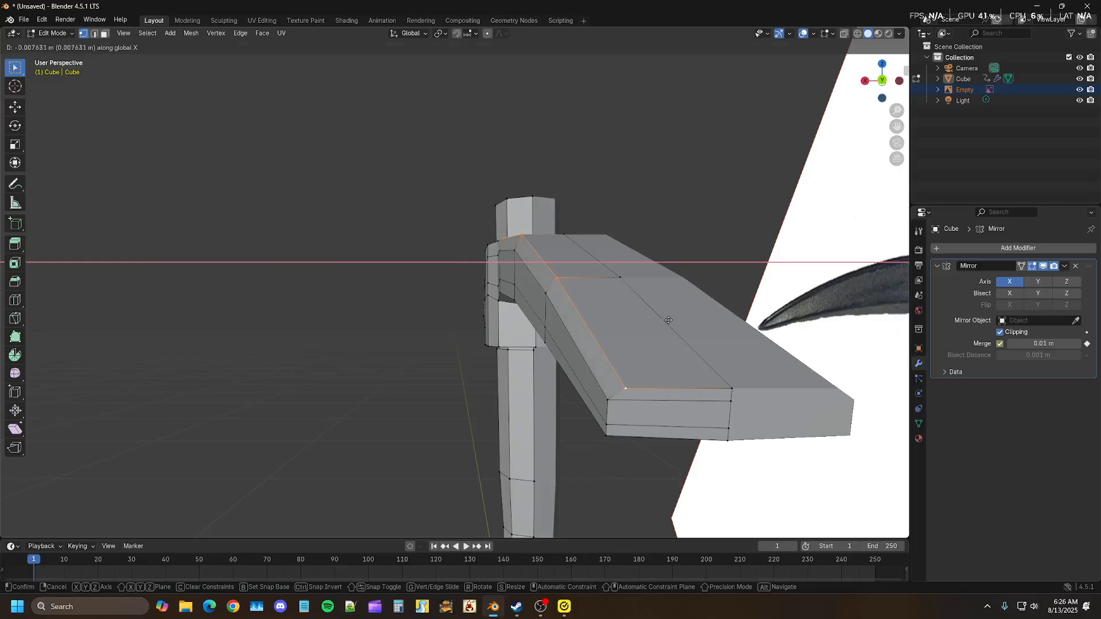
click(667, 320)
- Select the right arm's lower outer edge vertices and move them about 0.005 m inward along X to bevel the underside
middle_drag(586, 432, 618, 409)
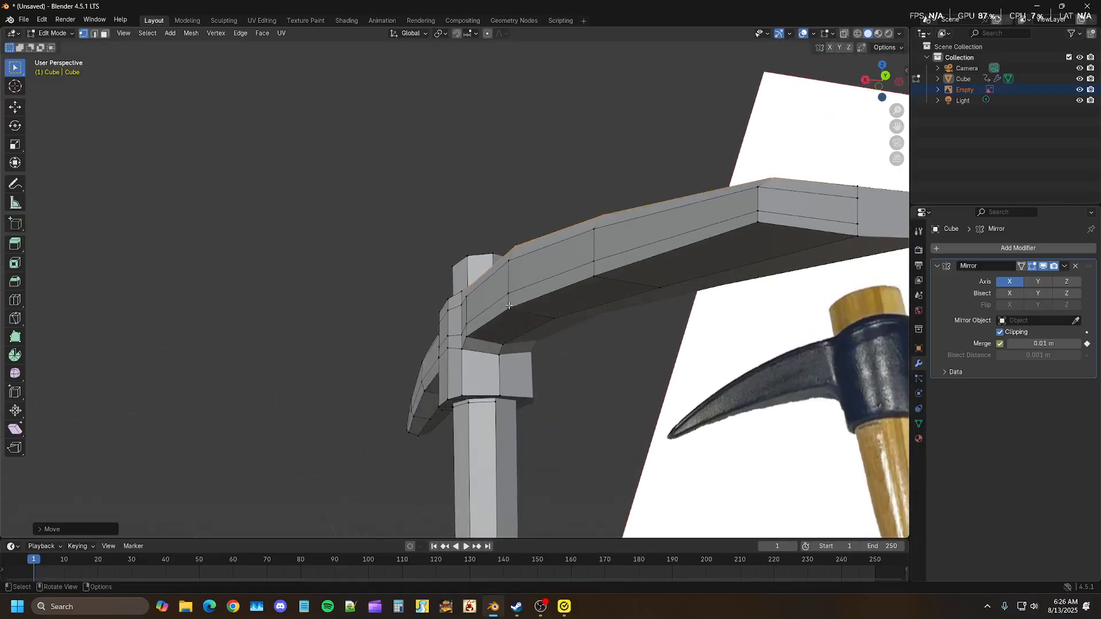
click(472, 333)
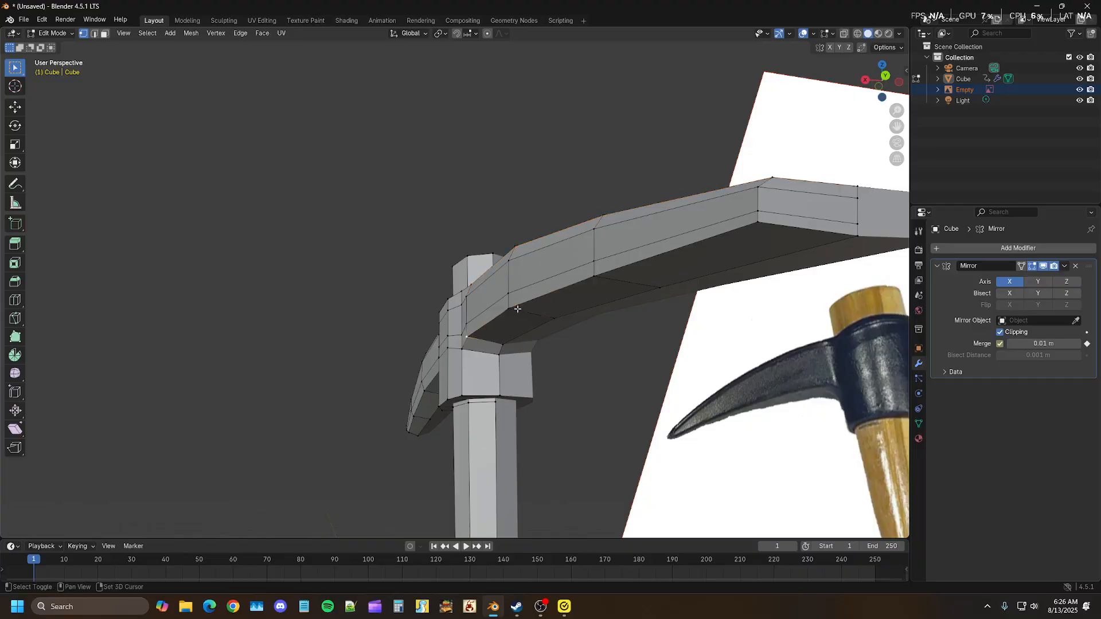
shift+click(596, 279)
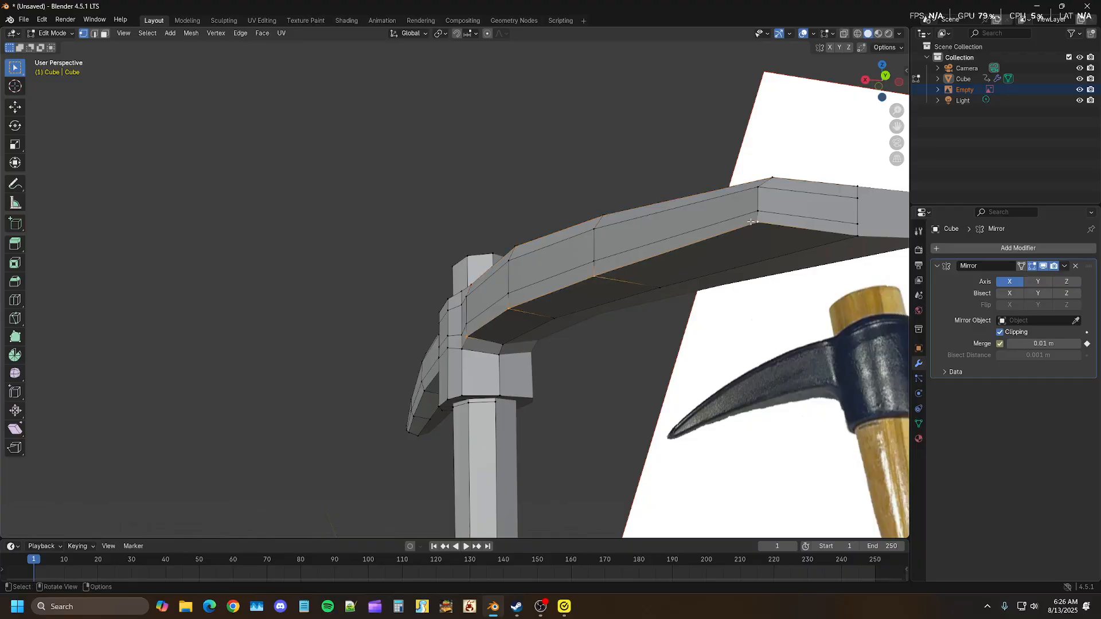
key(g)
key(x)
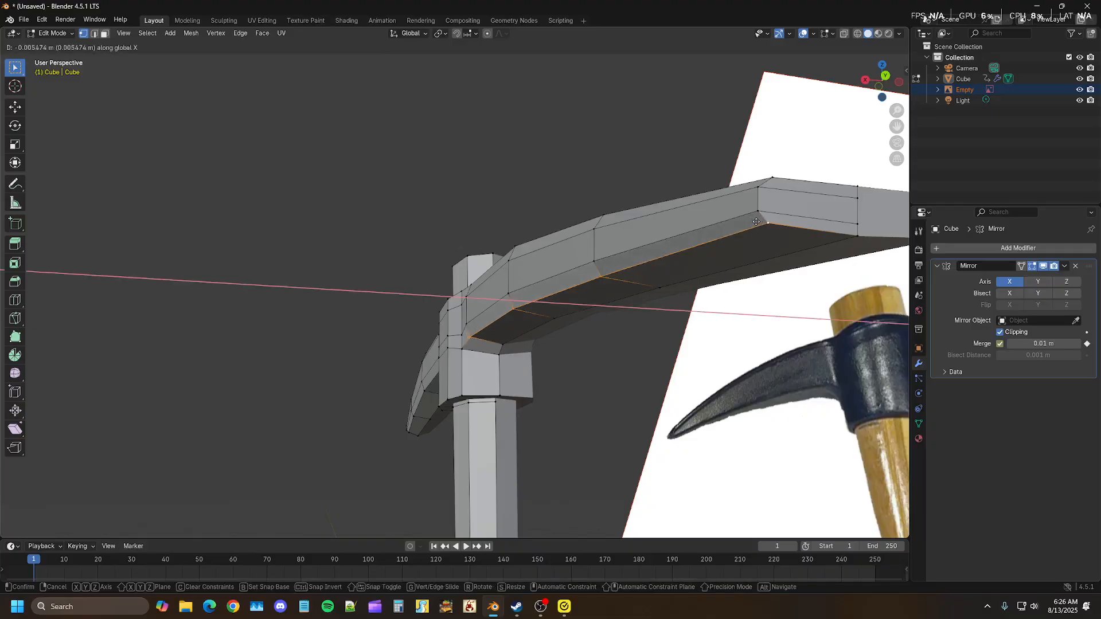
click(758, 222)
- Select the upper and lower vertices of the right arm's tip and move them about 0.019 m toward the collar in side view
middle_drag(759, 221, 686, 322)
click(810, 372)
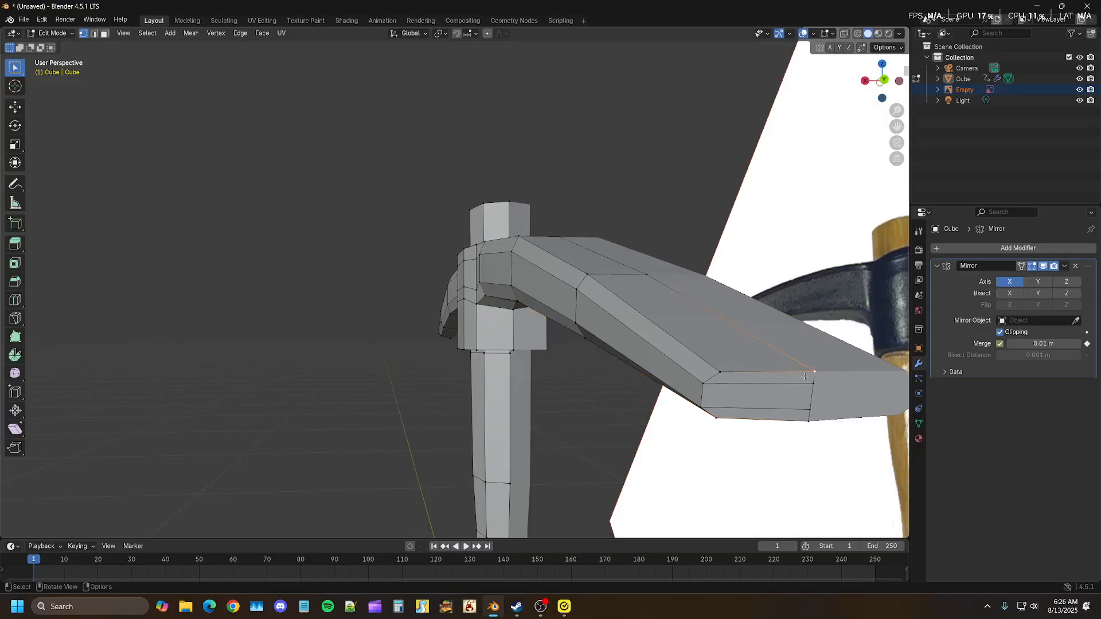
shift+click(729, 373)
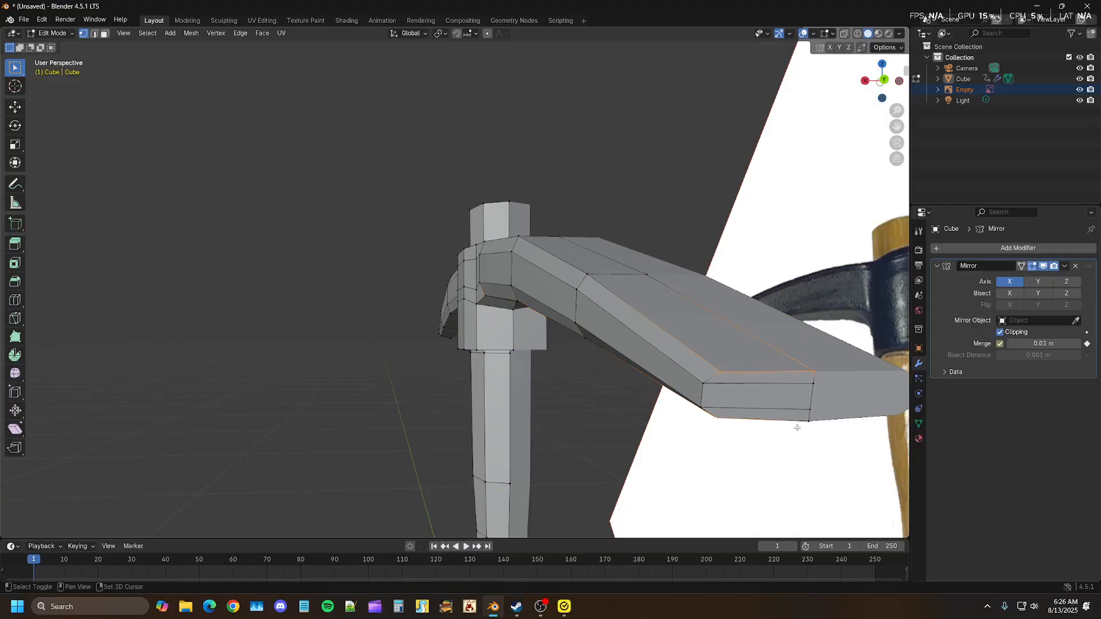
middle_drag(756, 439, 825, 451)
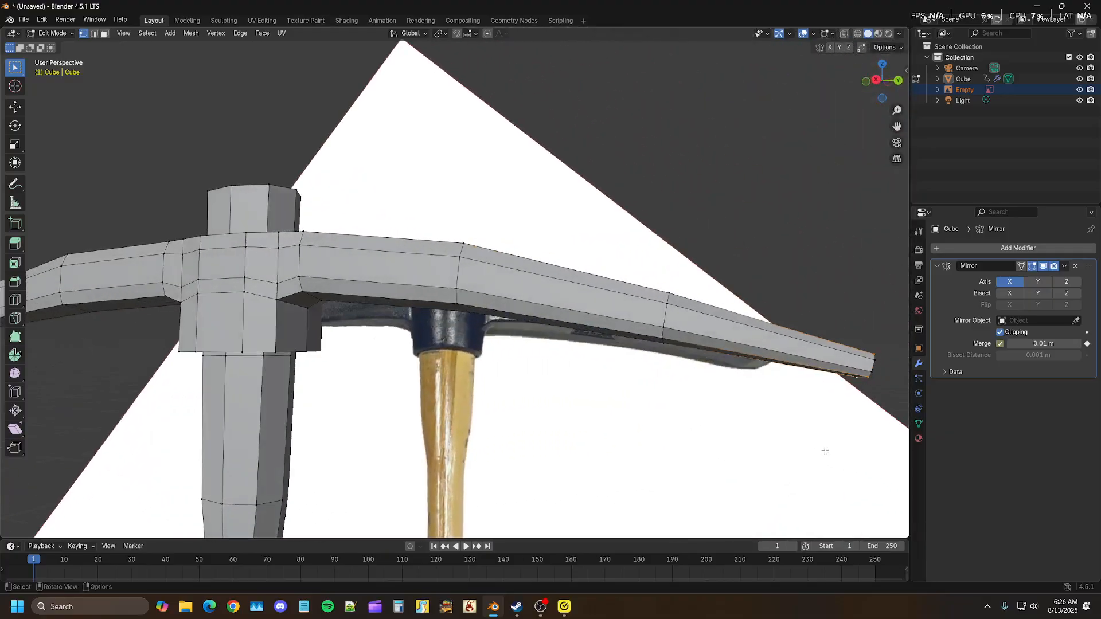
key(KP_3)
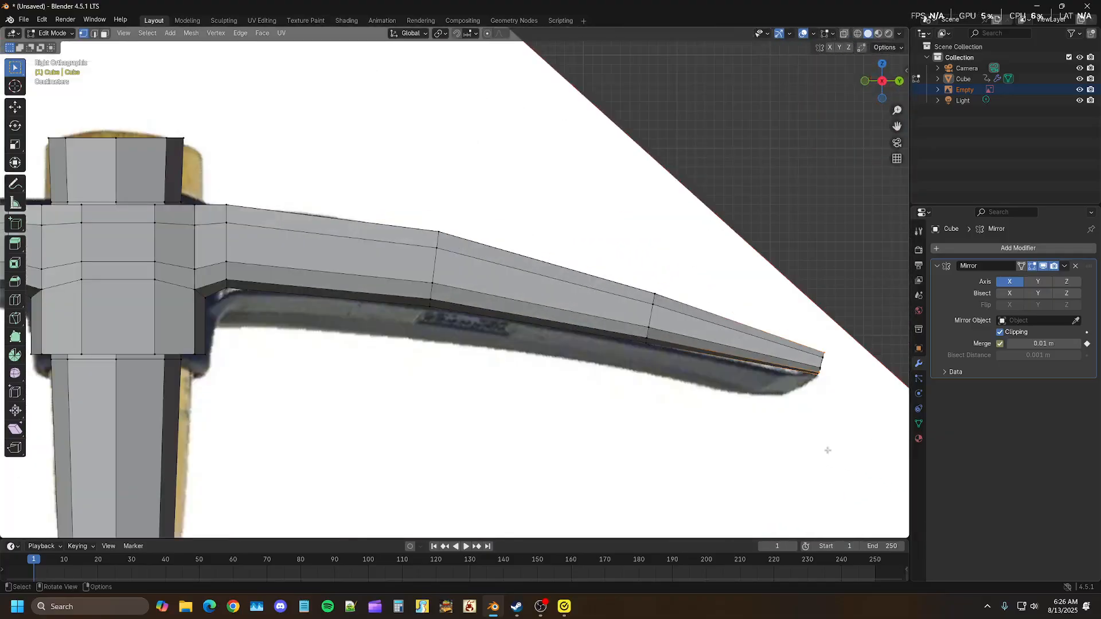
key(g)
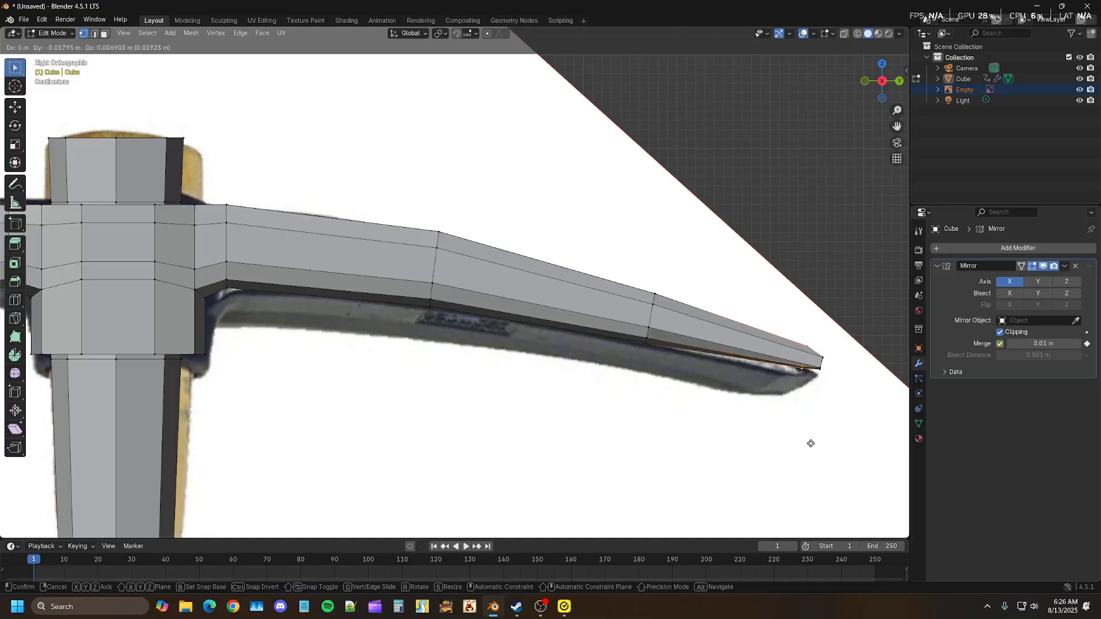
click(809, 444)
- Select the vertices along the collar's upper outer rim and move them slightly inward to bevel it
middle_drag(802, 446, 549, 315)
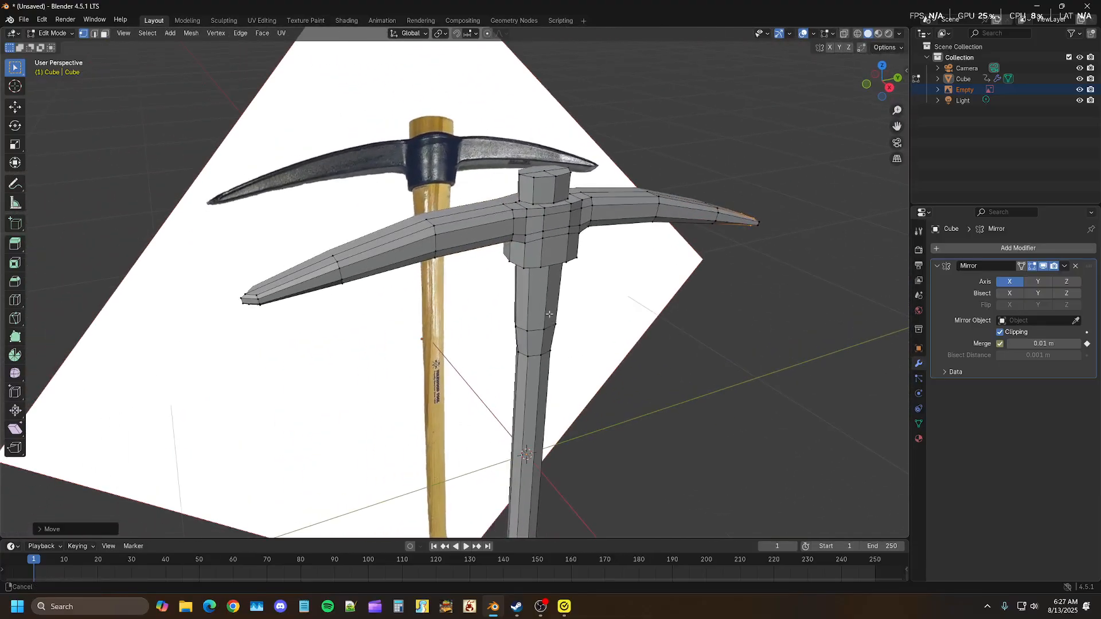
middle_drag(259, 305, 375, 375)
middle_drag(731, 262, 671, 343)
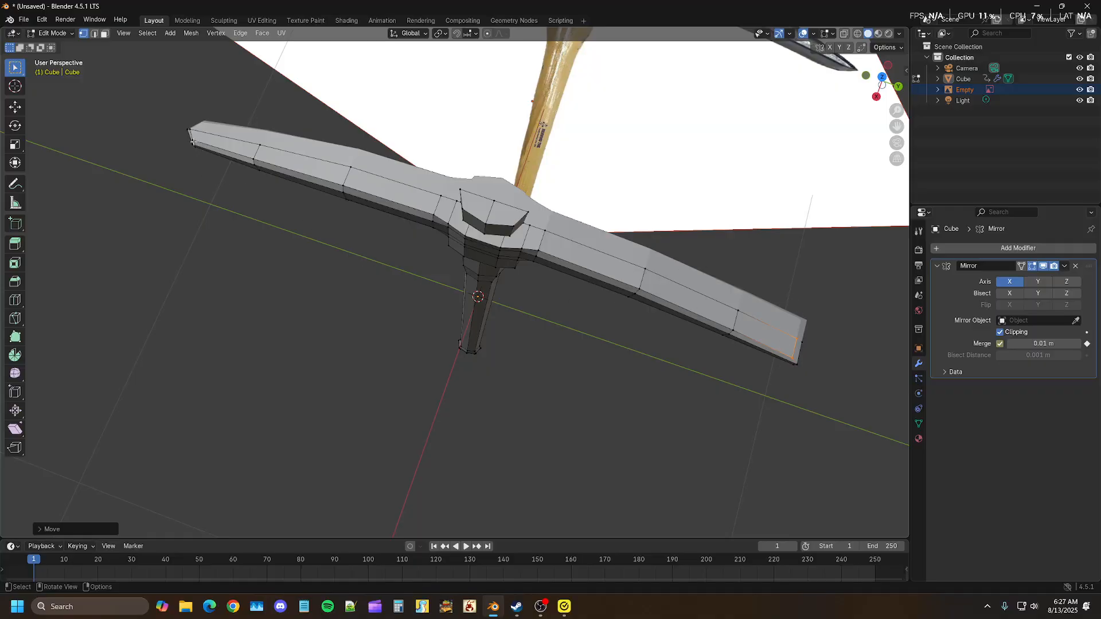
middle_drag(392, 250, 361, 327)
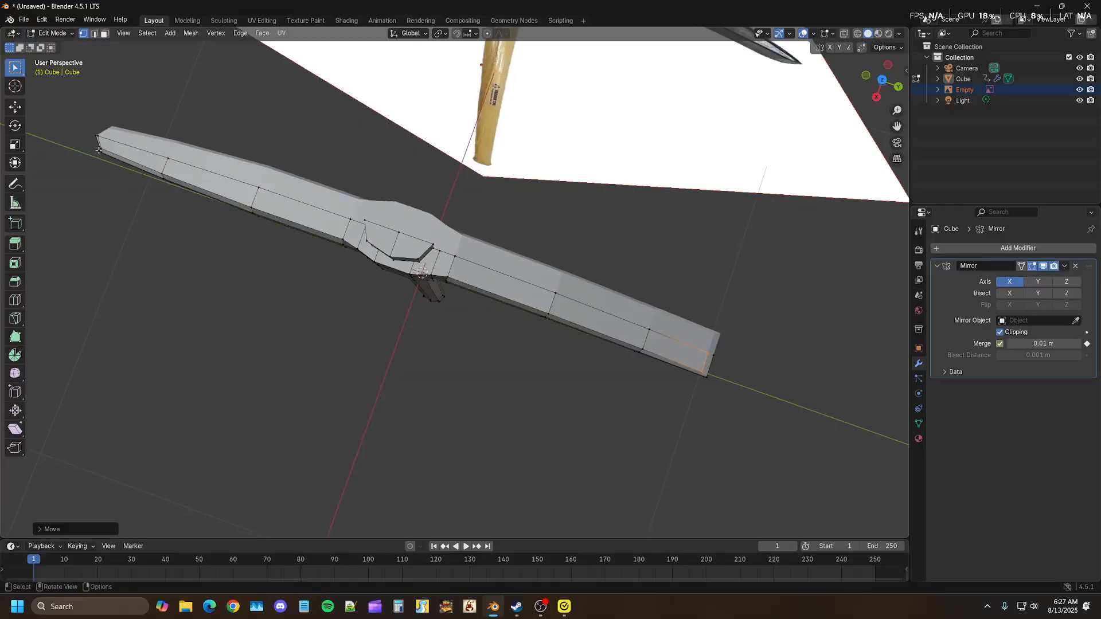
middle_drag(364, 290, 408, 376)
scroll(414, 281, up, 5)
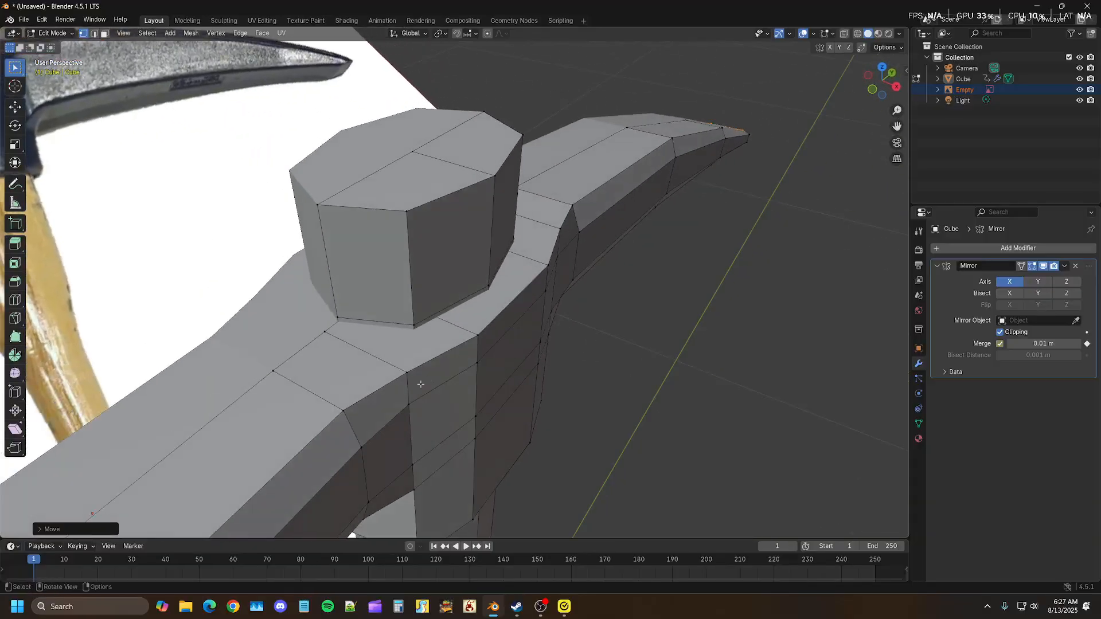
click(408, 371)
shift+click(551, 254)
middle_drag(551, 229, 532, 298)
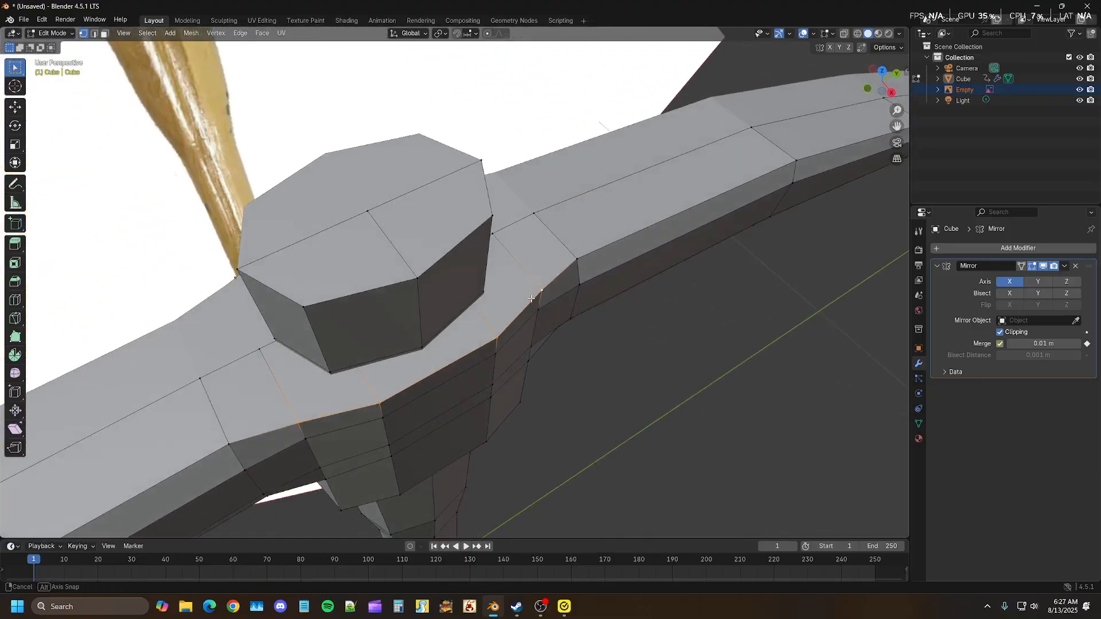
key(g)
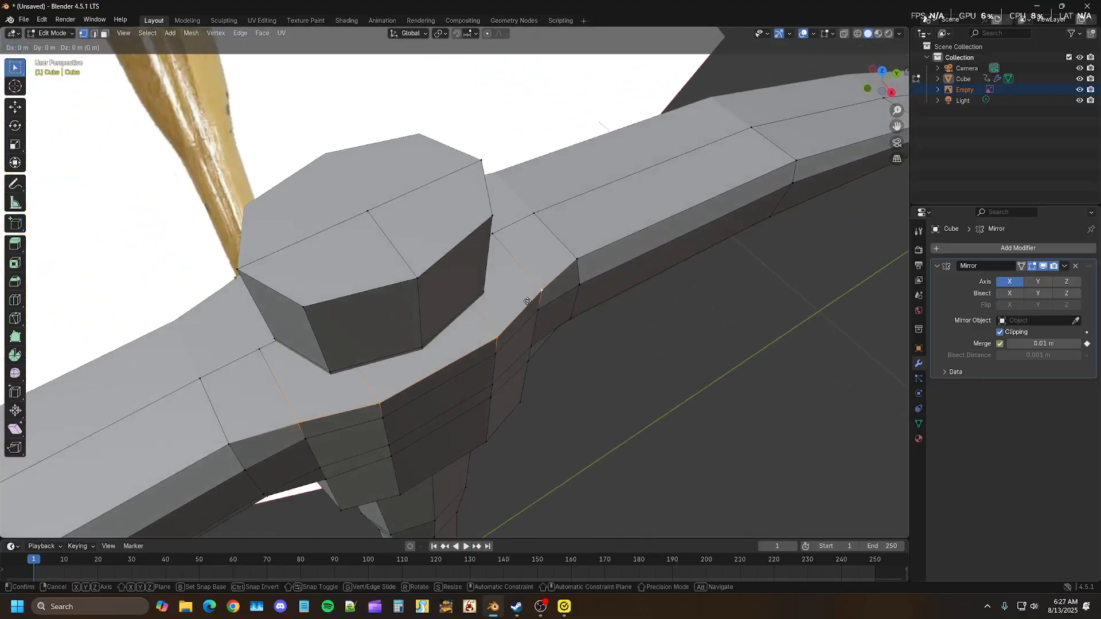
click(493, 343)
- Cut a horizontal edge loop around the collar and slide it down close to the lower rim
middle_drag(493, 343, 518, 284)
middle_drag(486, 405, 394, 291)
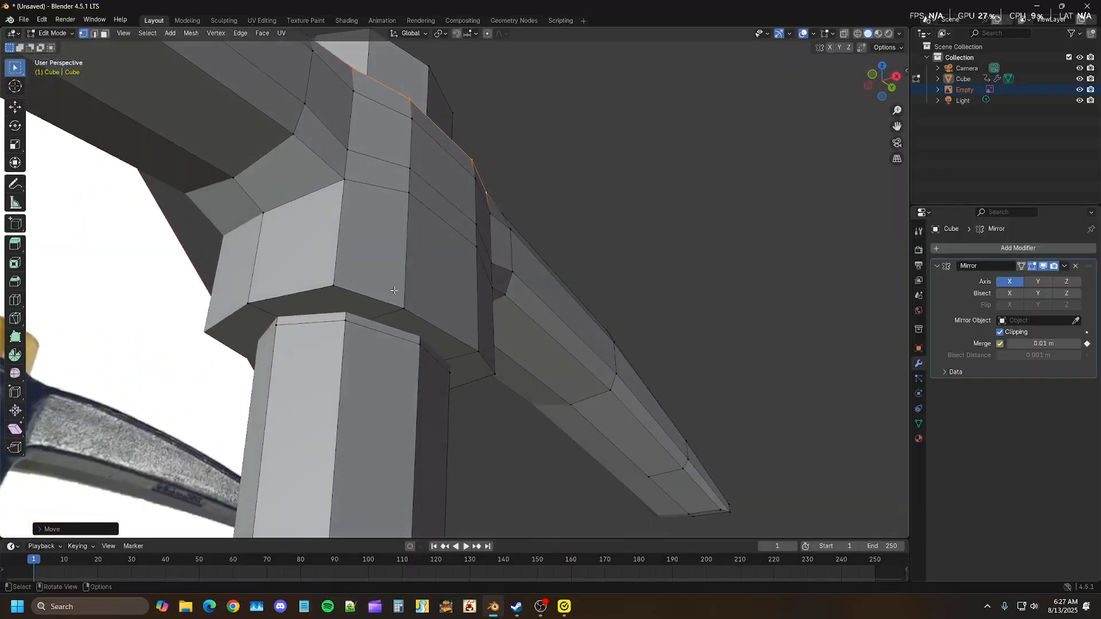
click(338, 288)
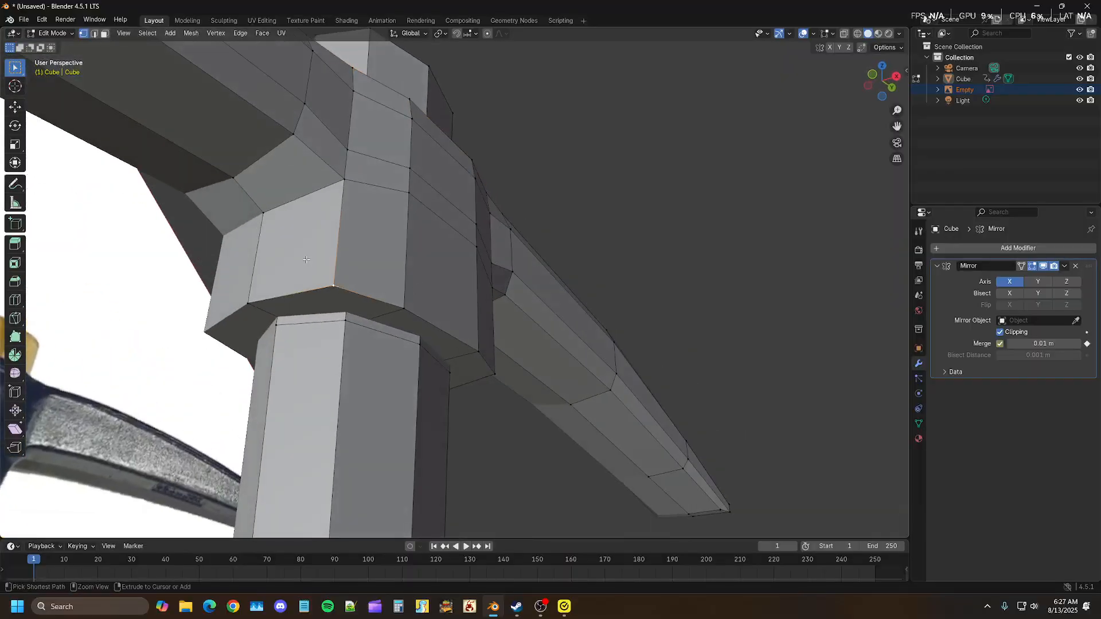
key(ctrl+r)
click(326, 244)
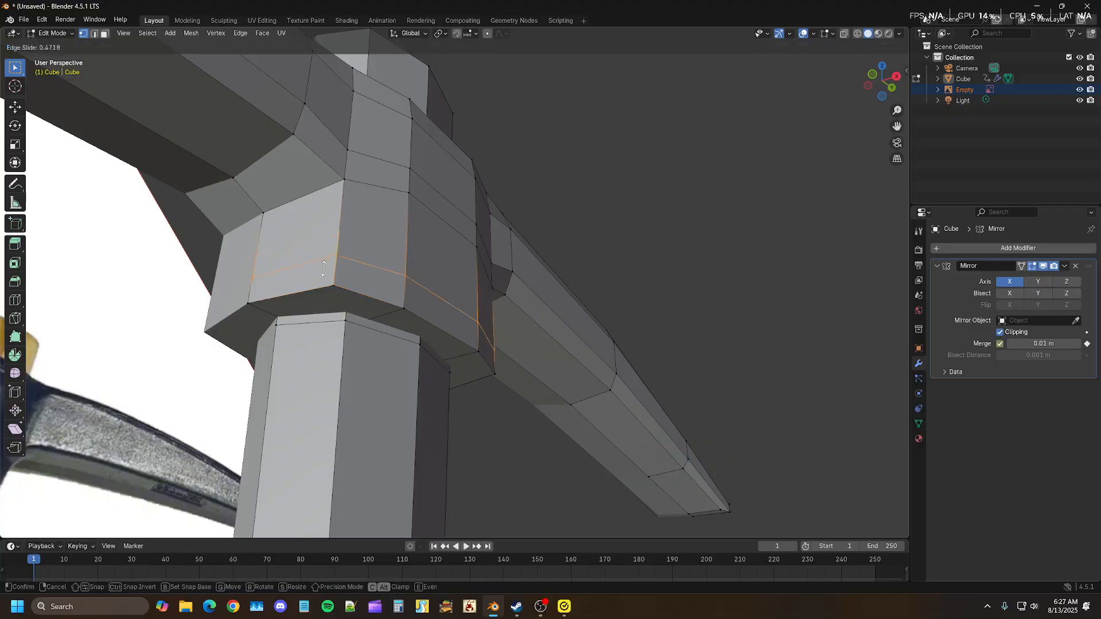
click(324, 278)
- Select all vertices of the collar's bottom rim and scale them down slightly to bevel the lower edge
scroll(331, 291, up, 2)
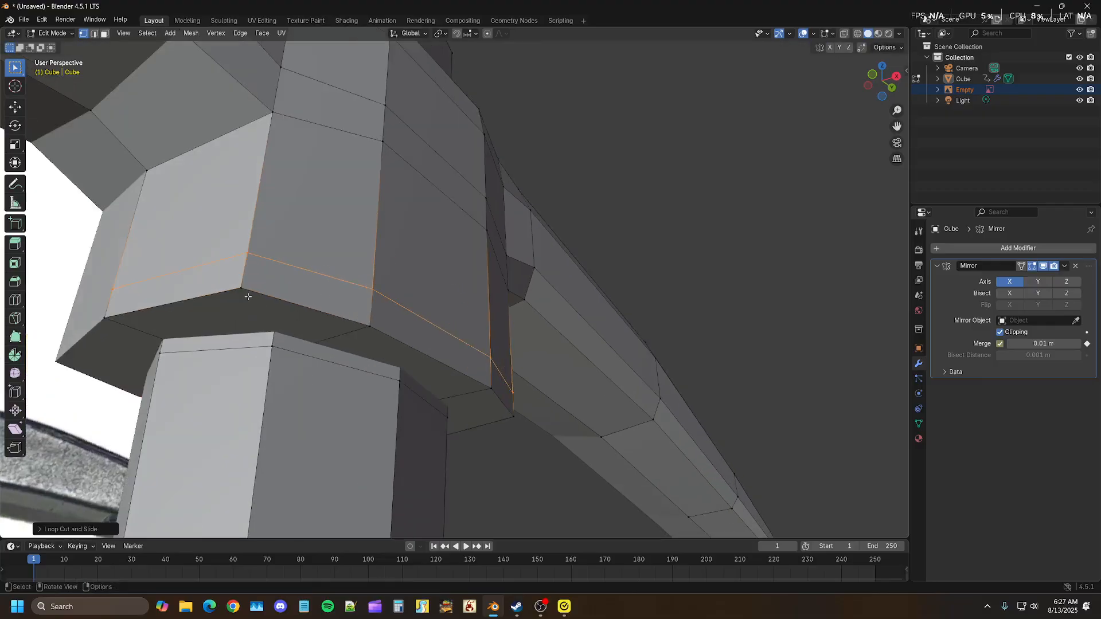
click(248, 297)
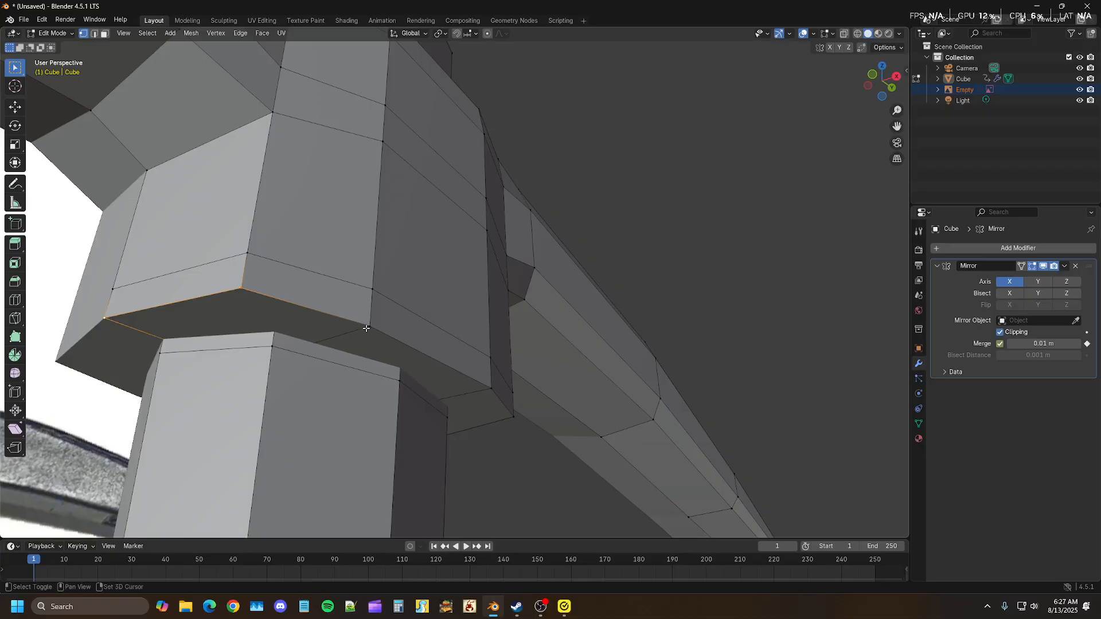
shift+click(511, 418)
middle_drag(499, 403, 496, 441)
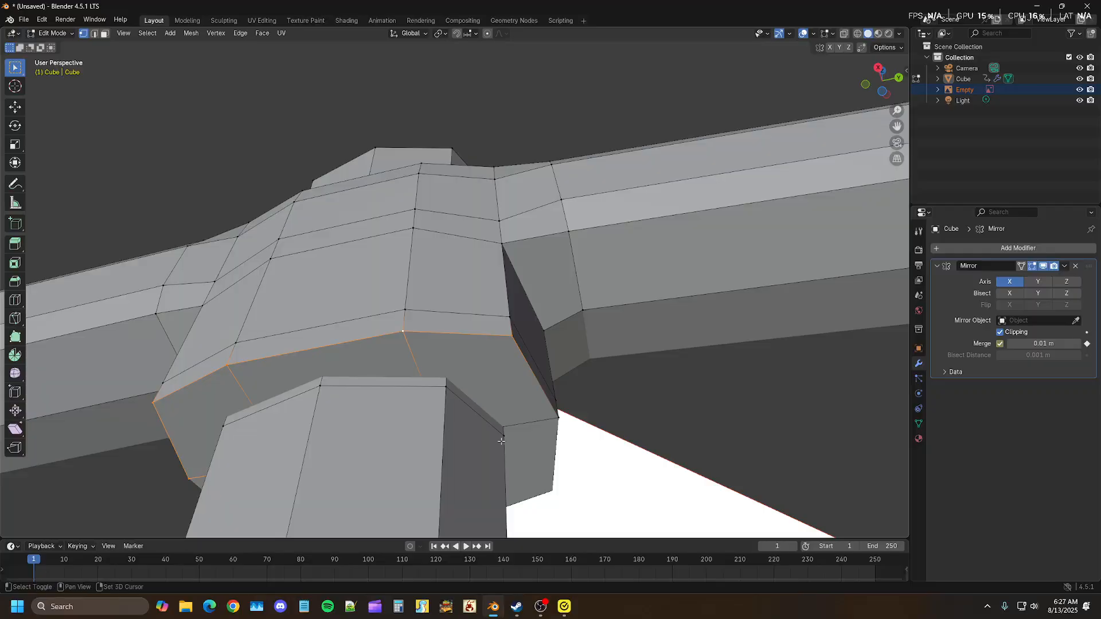
shift+click(554, 419)
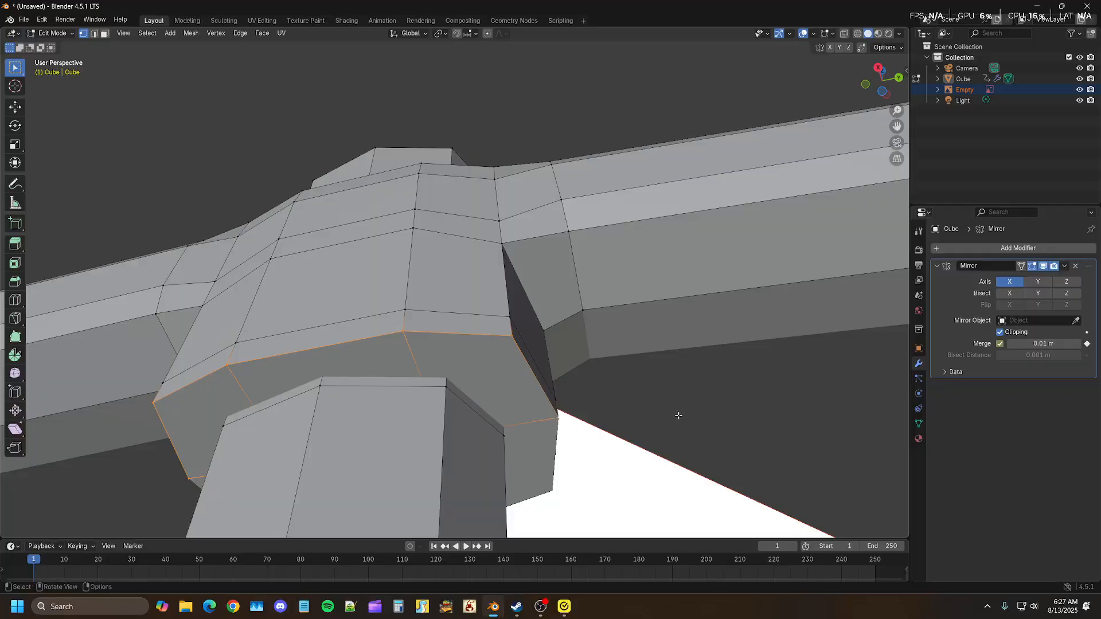
key(s)
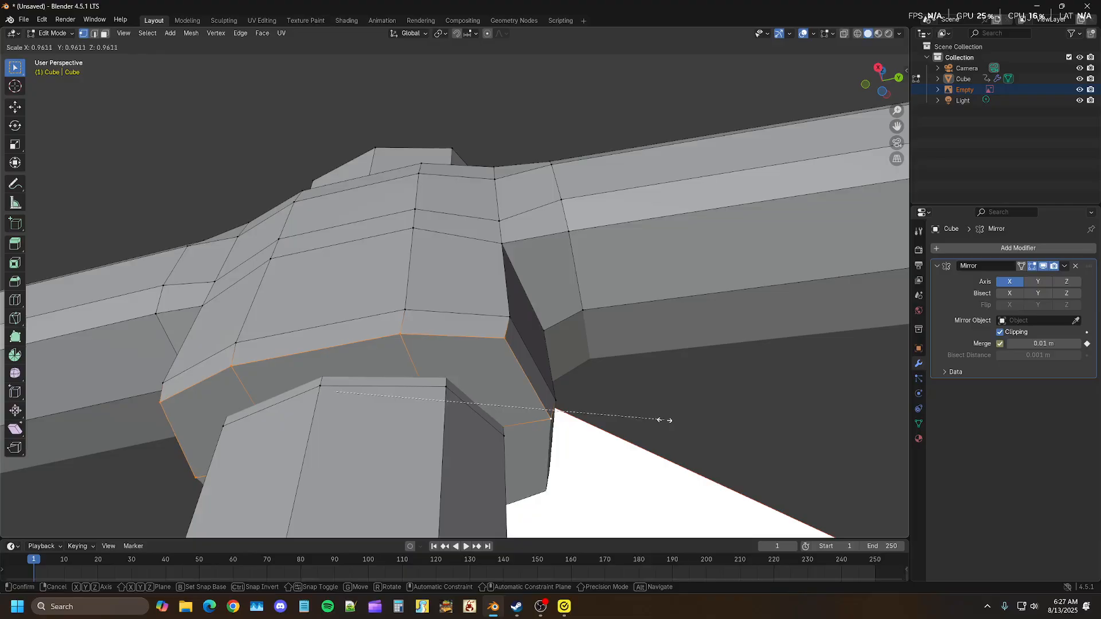
click(648, 423)
- Select the faces of the collar's bevelled lower band and scale them to about 0.95 to taper the collar
middle_drag(639, 423, 574, 471)
shift+middle_drag(293, 371, 242, 331)
click(104, 34)
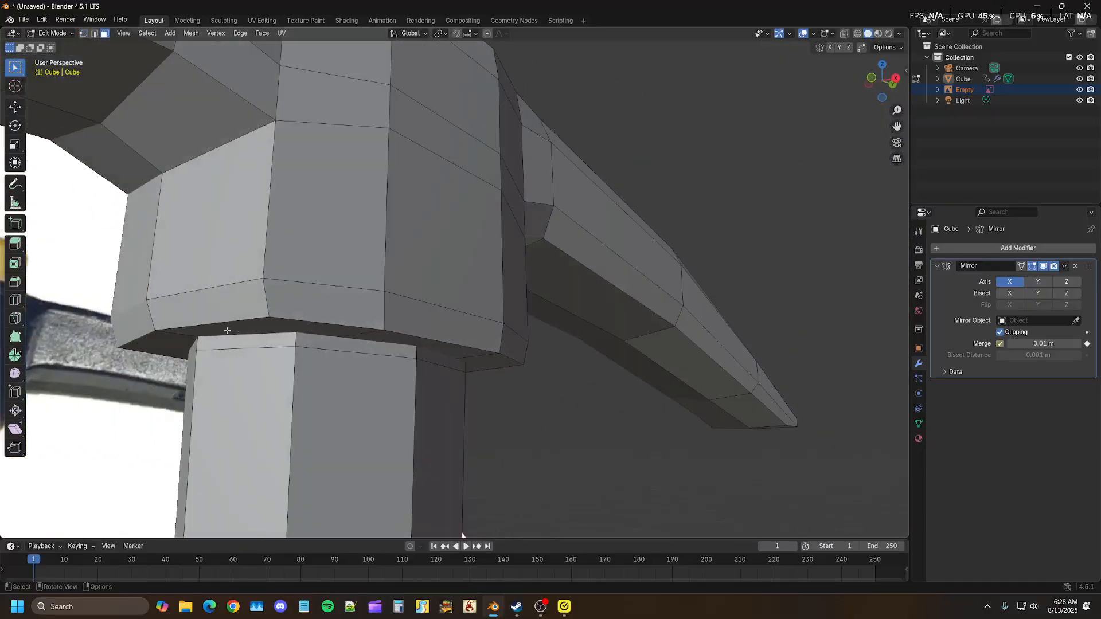
click(187, 310)
shift+click(331, 325)
shift+click(411, 322)
middle_drag(411, 321, 555, 420)
shift+click(490, 351)
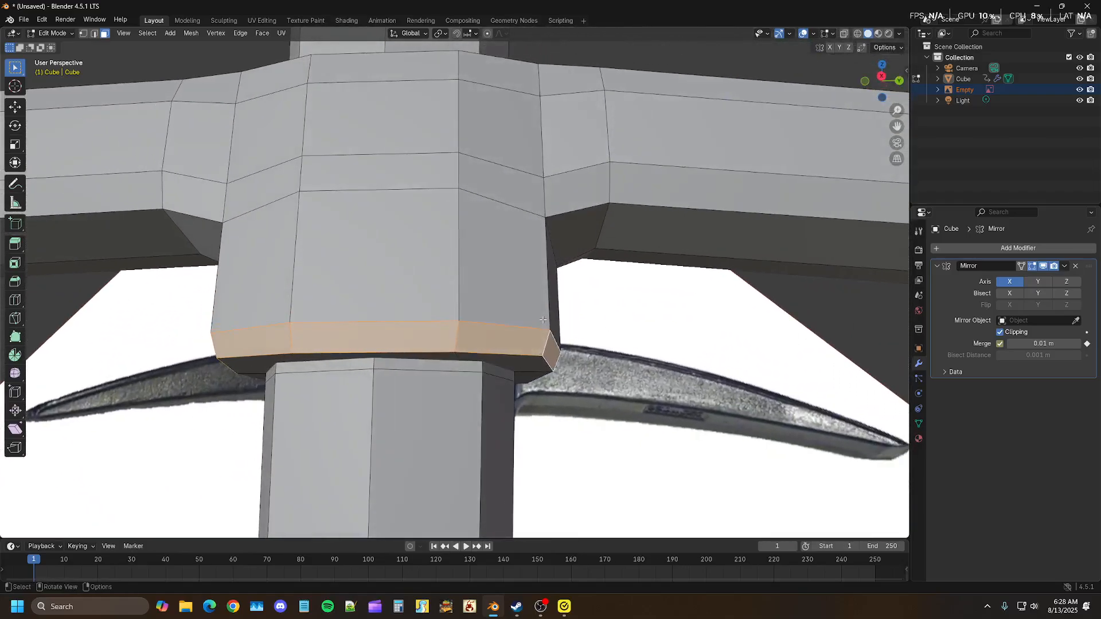
key(KP_3)
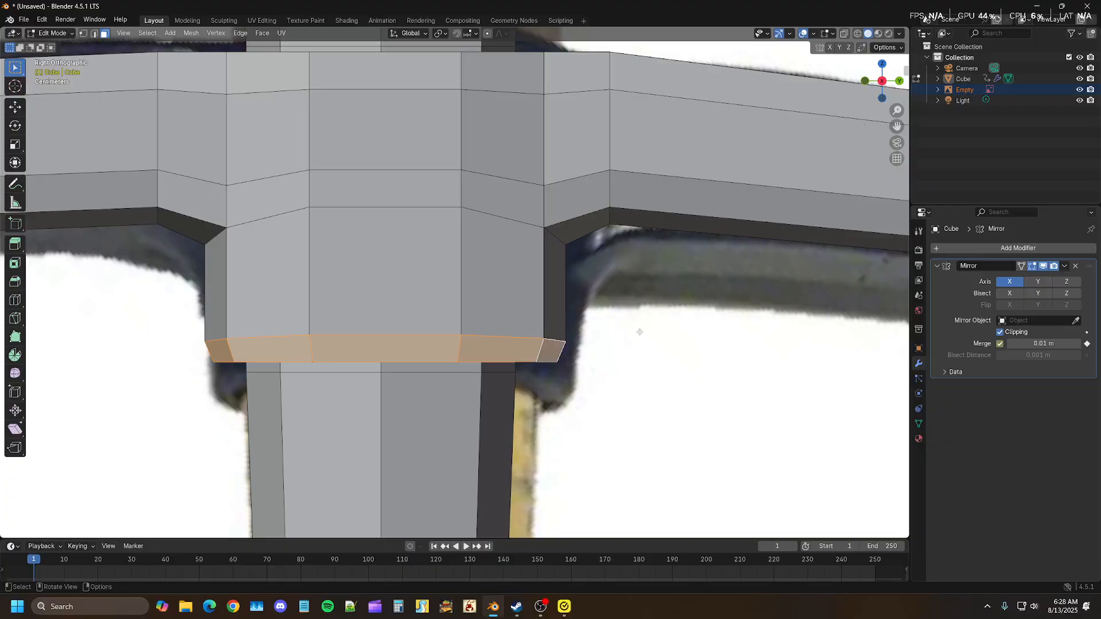
key(s)
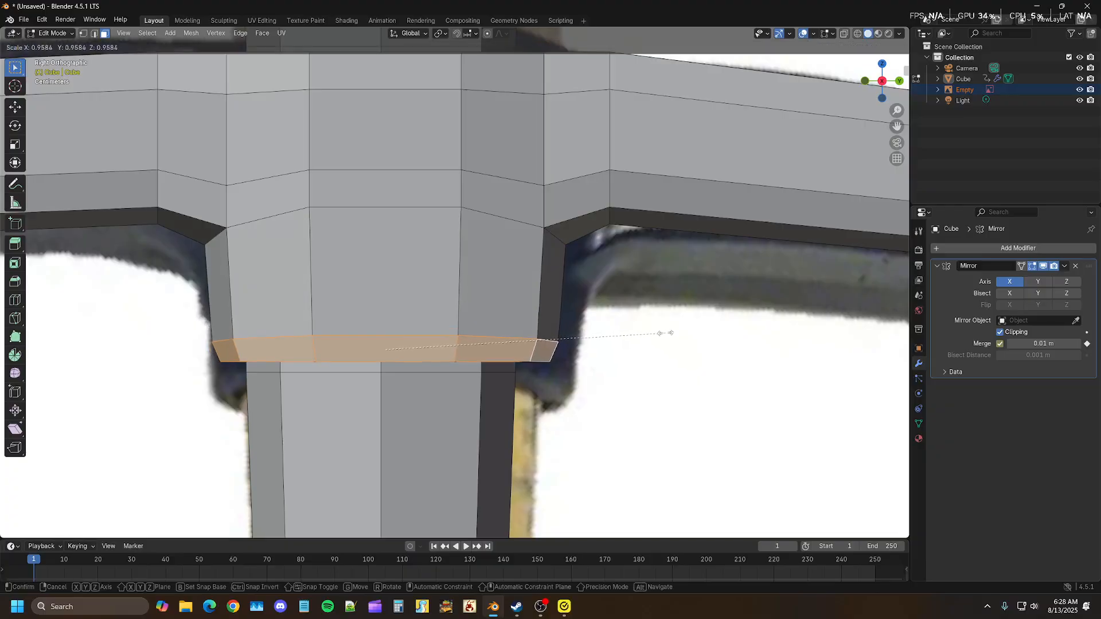
click(658, 333)
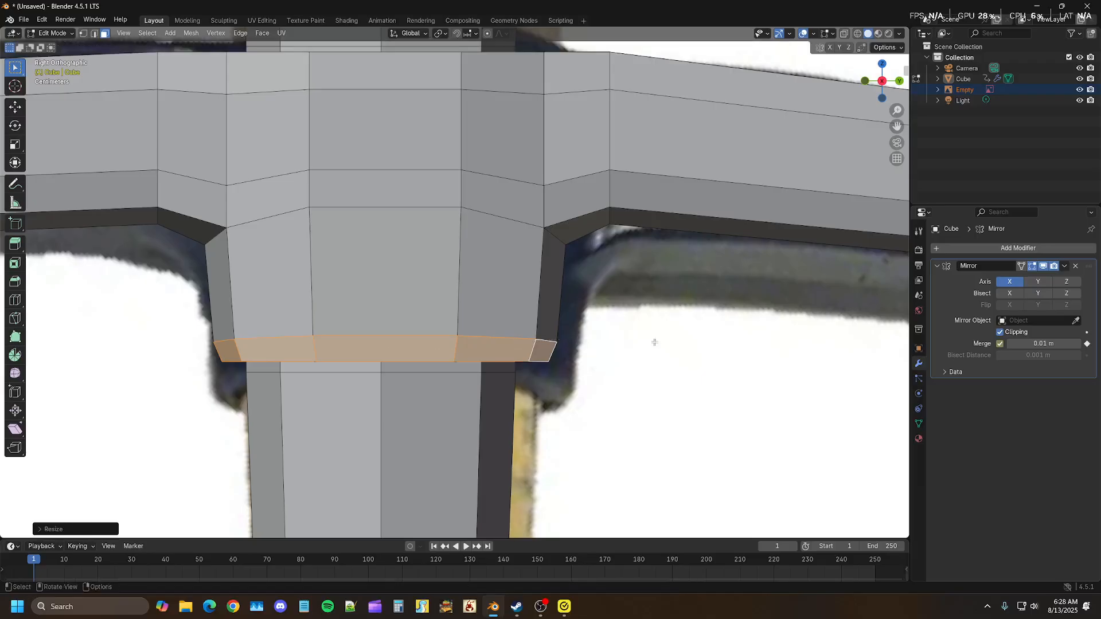
- Try to move the collar's lower band of faces vertically along Z
key(g)
key(z)
click(551, 398)
middle_drag(551, 398, 576, 360)
key(ctrl+z)
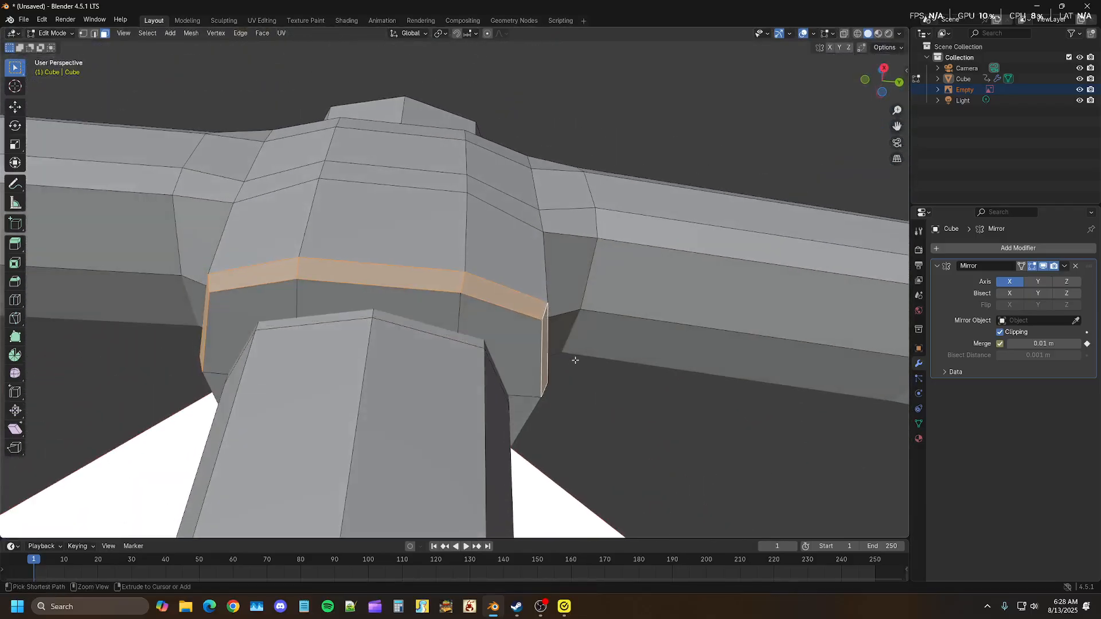
- Add the collar's underside faces to the selected lower band and move them down about 0.01 m along Z
shift+click(494, 336)
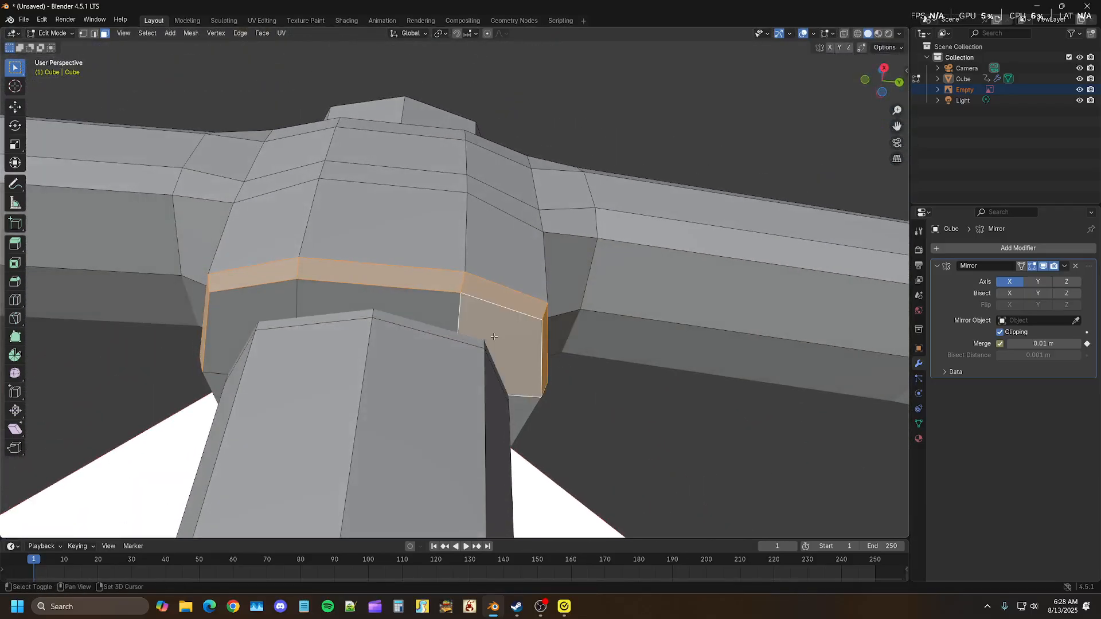
shift+click(265, 299)
shift+click(332, 299)
key(KP_3)
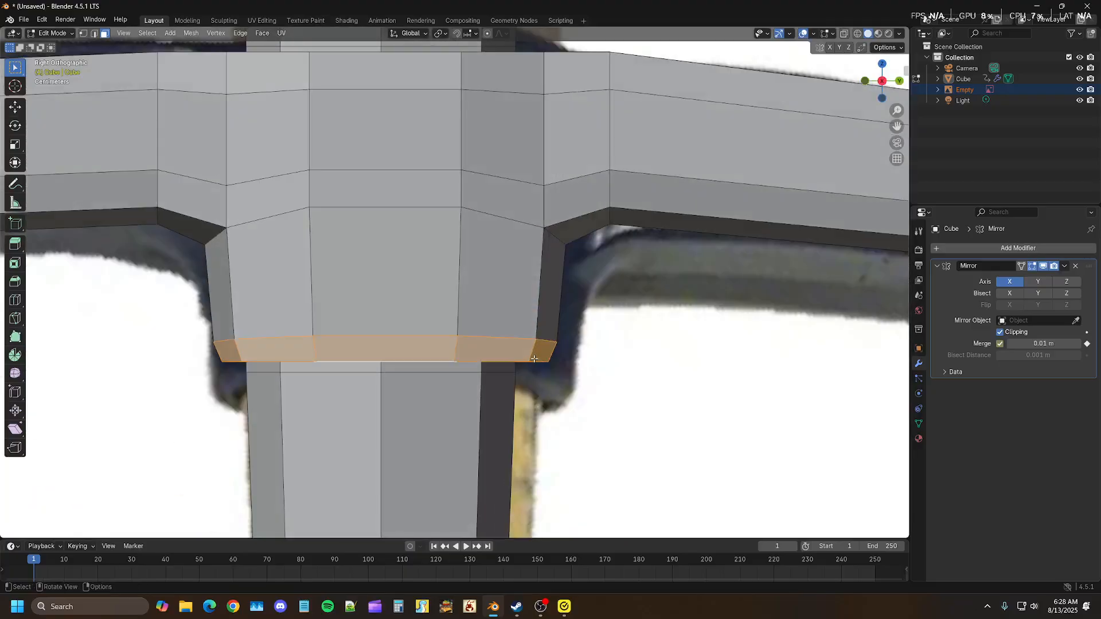
key(g)
key(z)
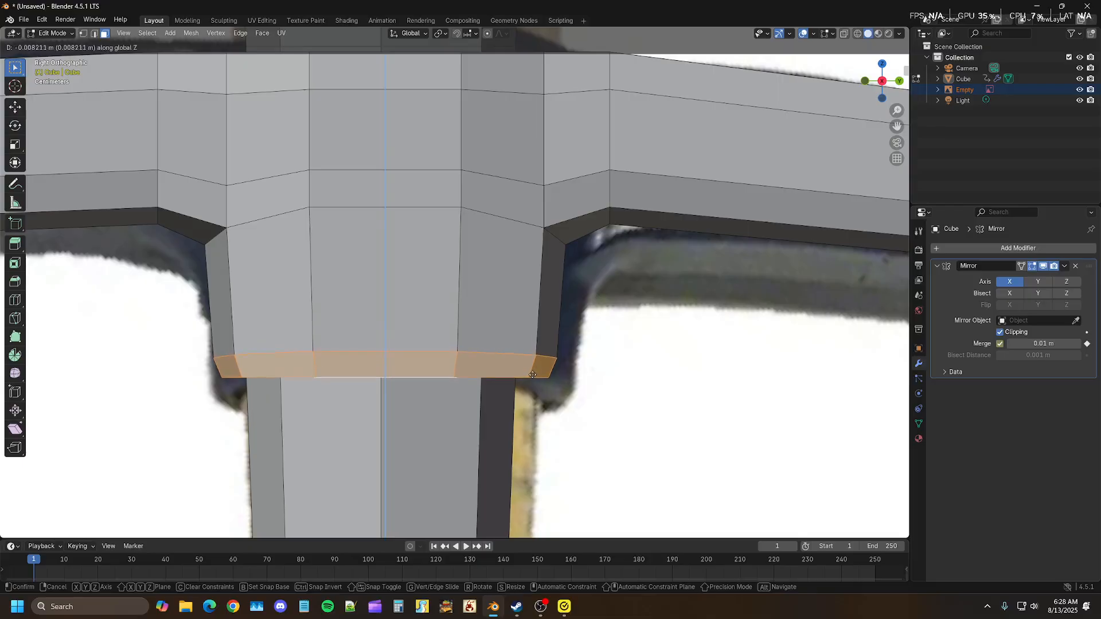
click(531, 377)
scroll(609, 388, down, 4)
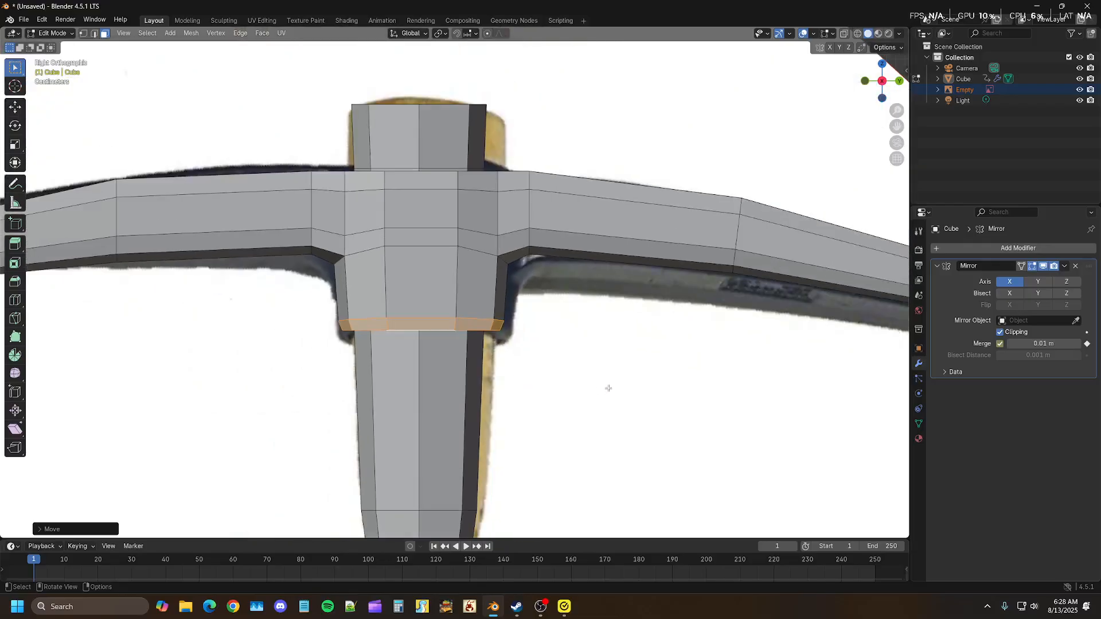
- Using wireframe and edge selection, pick the edge on the head's top beside the handle and raise it about 0.005 m along Z
middle_drag(608, 388, 454, 306)
scroll(454, 307, up, 3)
scroll(298, 218, up, 2)
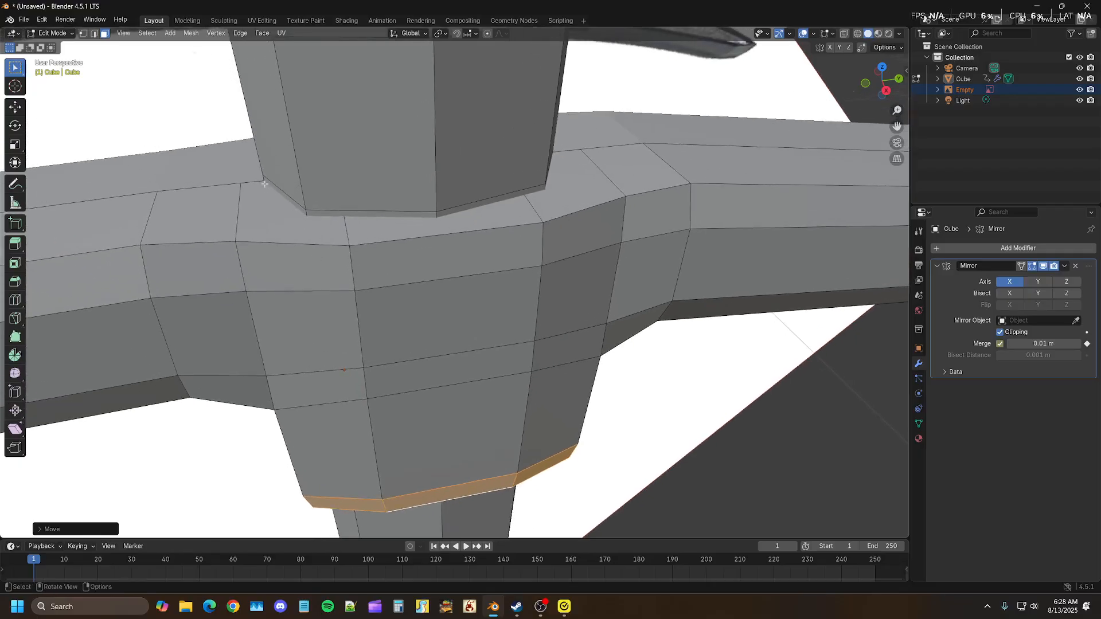
key(z)
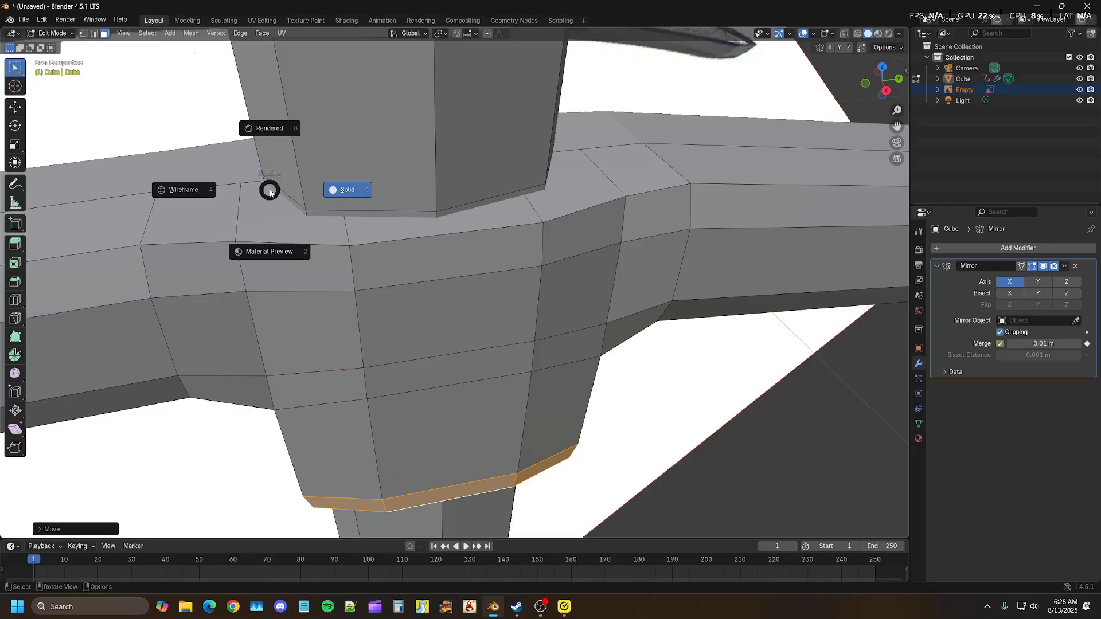
click(242, 206)
middle_drag(315, 205, 353, 289)
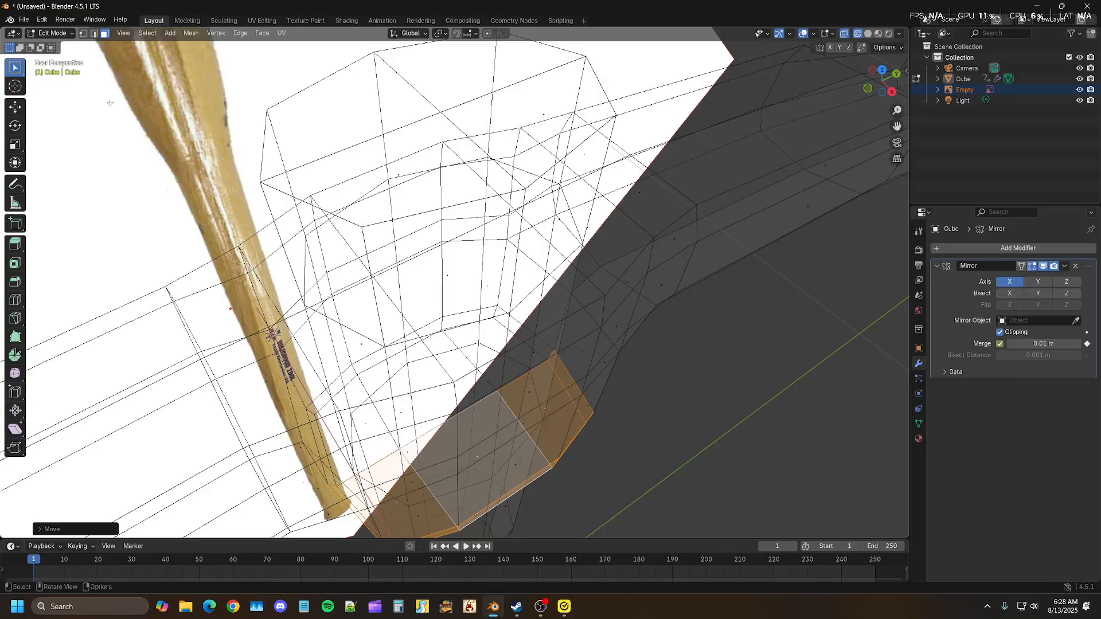
click(94, 34)
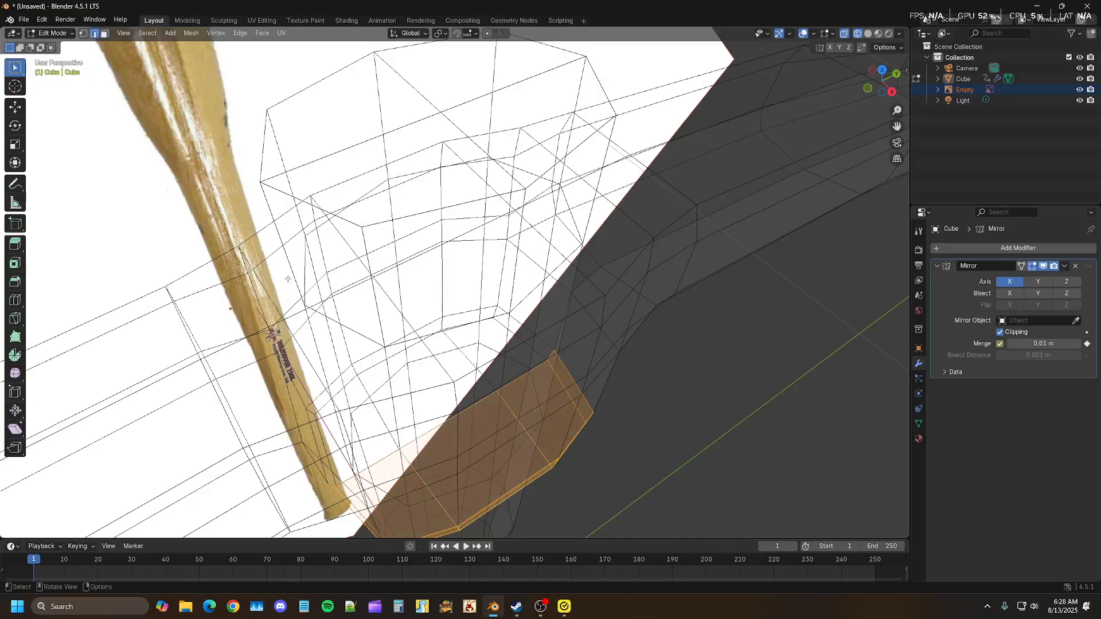
click(340, 292)
middle_drag(371, 311, 430, 283)
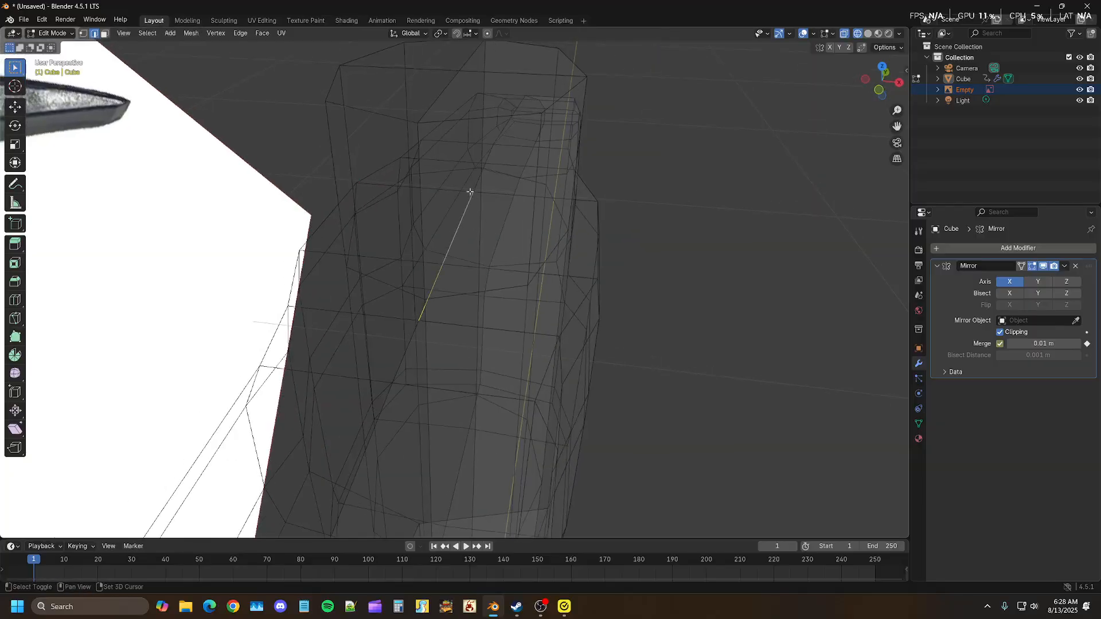
middle_drag(514, 259, 419, 276)
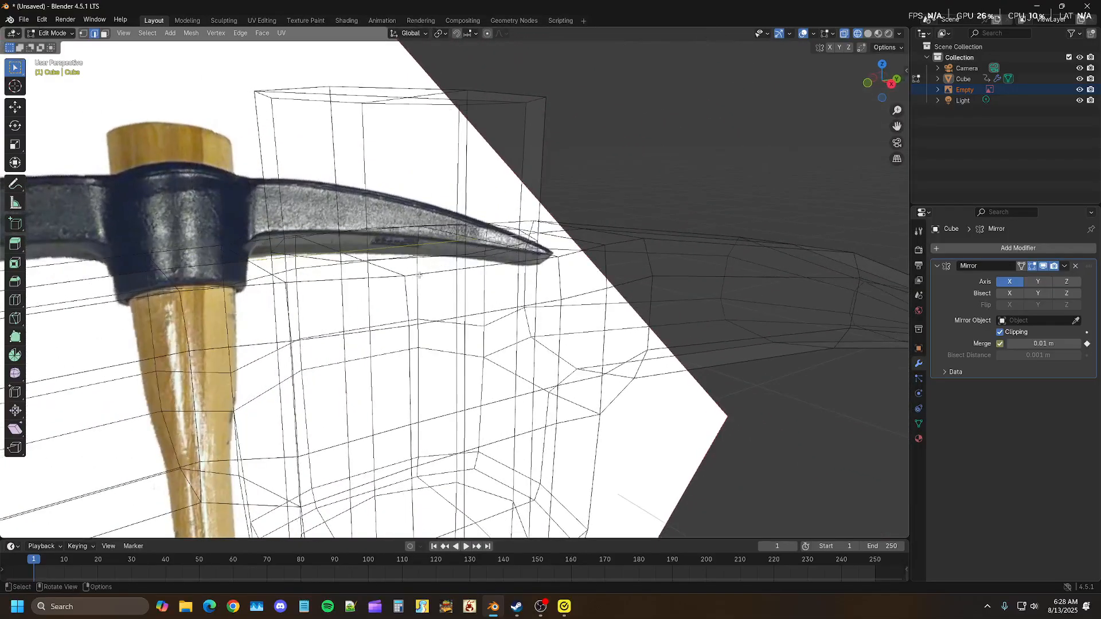
key(z)
click(488, 287)
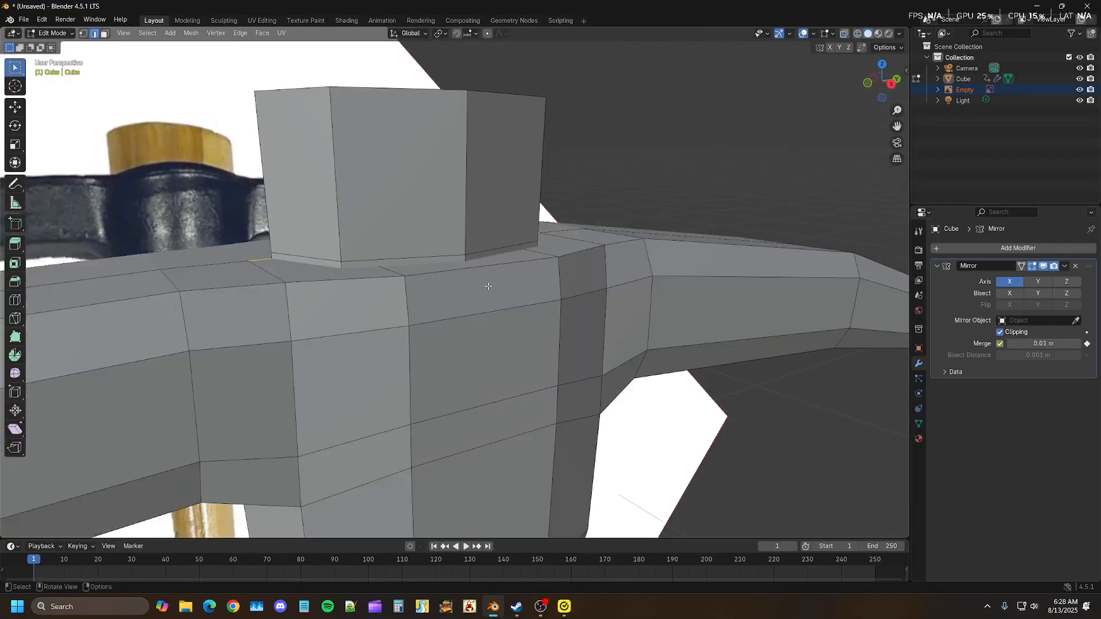
key(g)
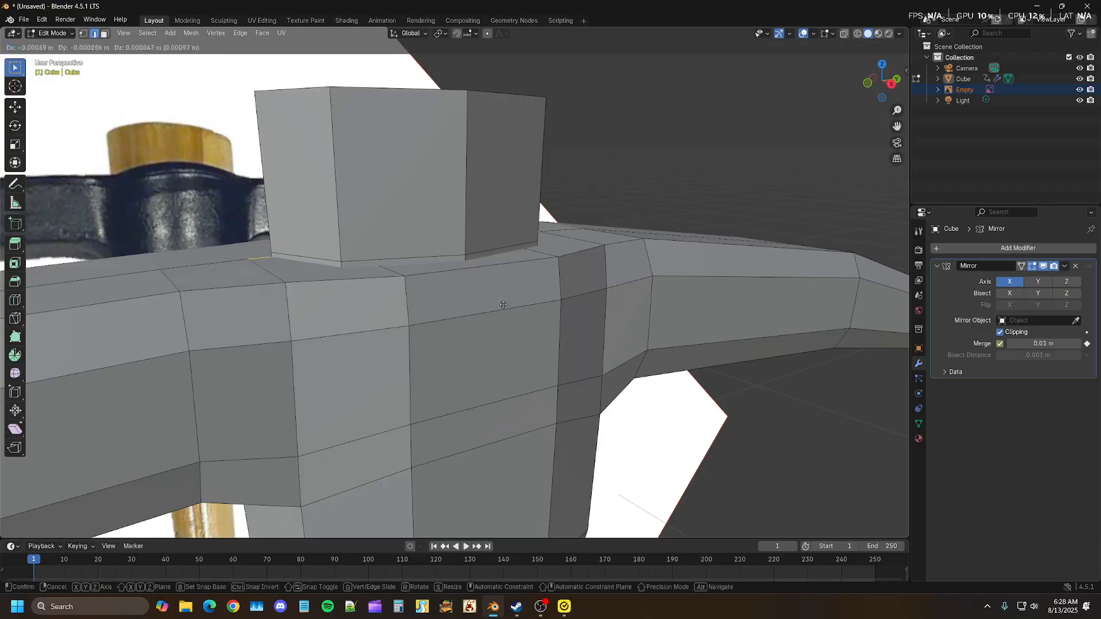
key(z)
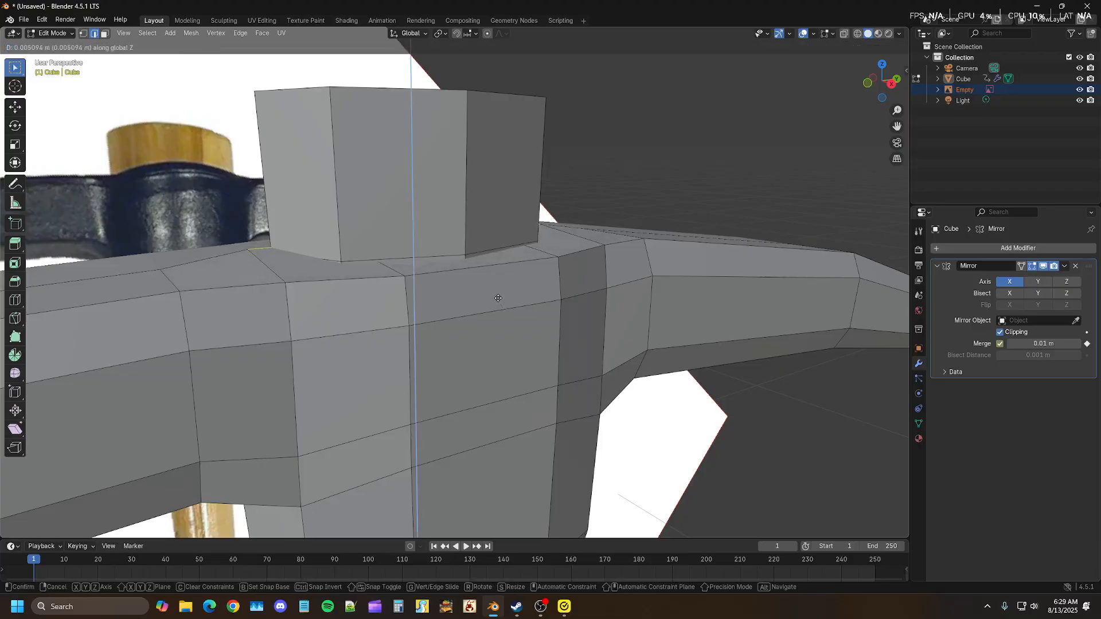
click(498, 298)
middle_drag(494, 321, 389, 332)
click(545, 277)
- Compare the whole pickaxe's shape with the reference image from the side and in perspective
scroll(479, 362, down, 3)
middle_drag(432, 321, 434, 321)
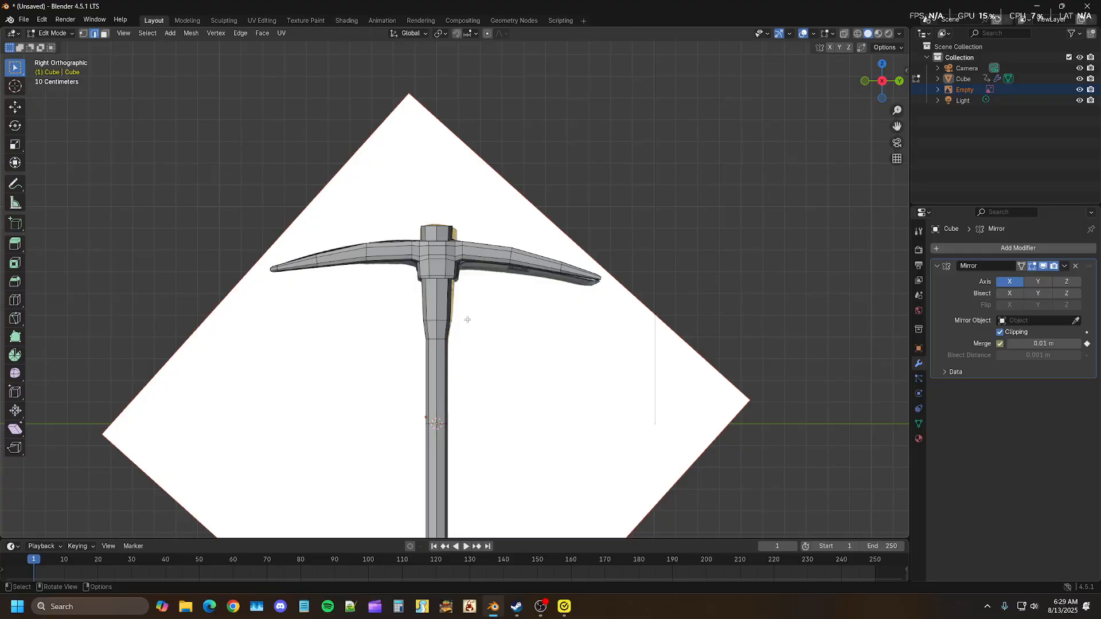
shift+middle_drag(504, 376, 526, 258)
scroll(542, 330, down, 3)
middle_drag(542, 330, 574, 346)
scroll(511, 277, up, 5)
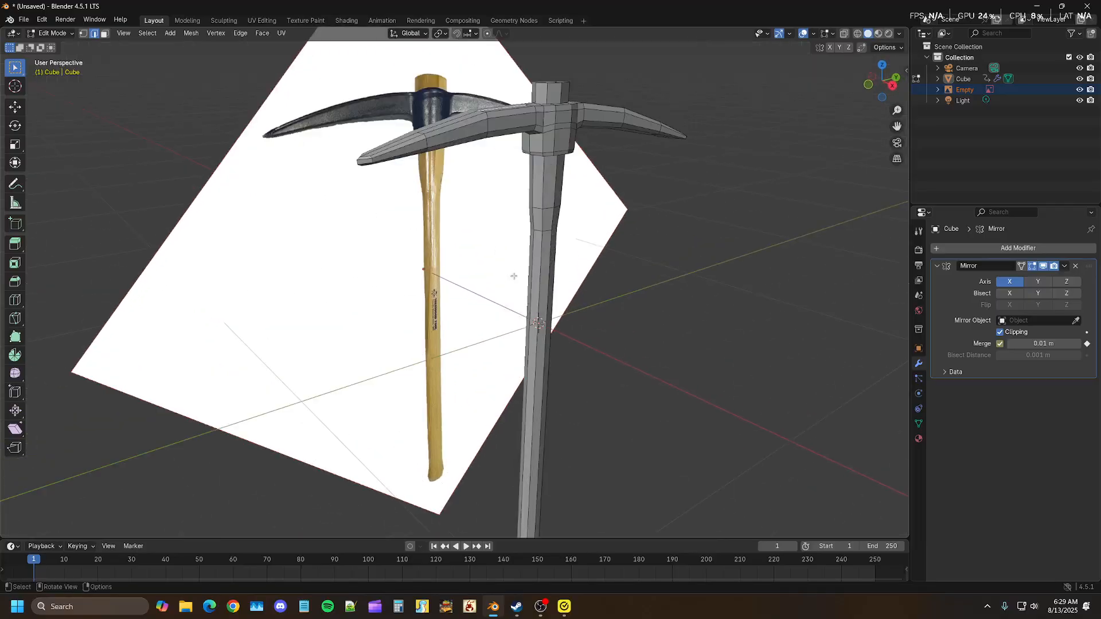
shift+middle_drag(570, 253, 519, 301)
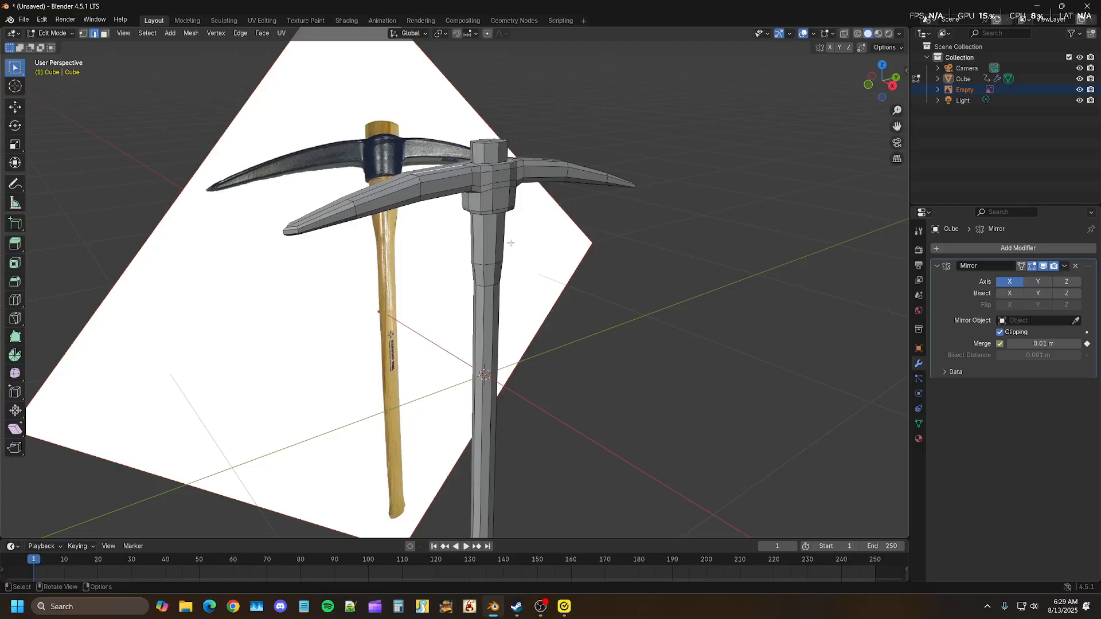
- Switch to face selection and try picking the side and upper bevel faces of the near head arm one by one
ctrl+click(439, 190)
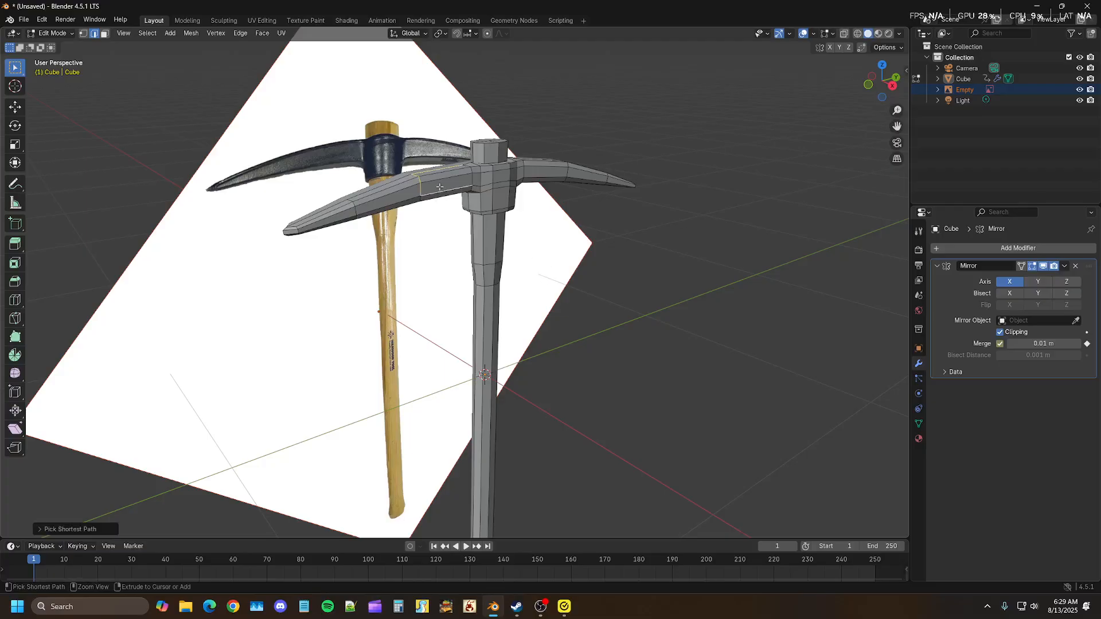
click(104, 33)
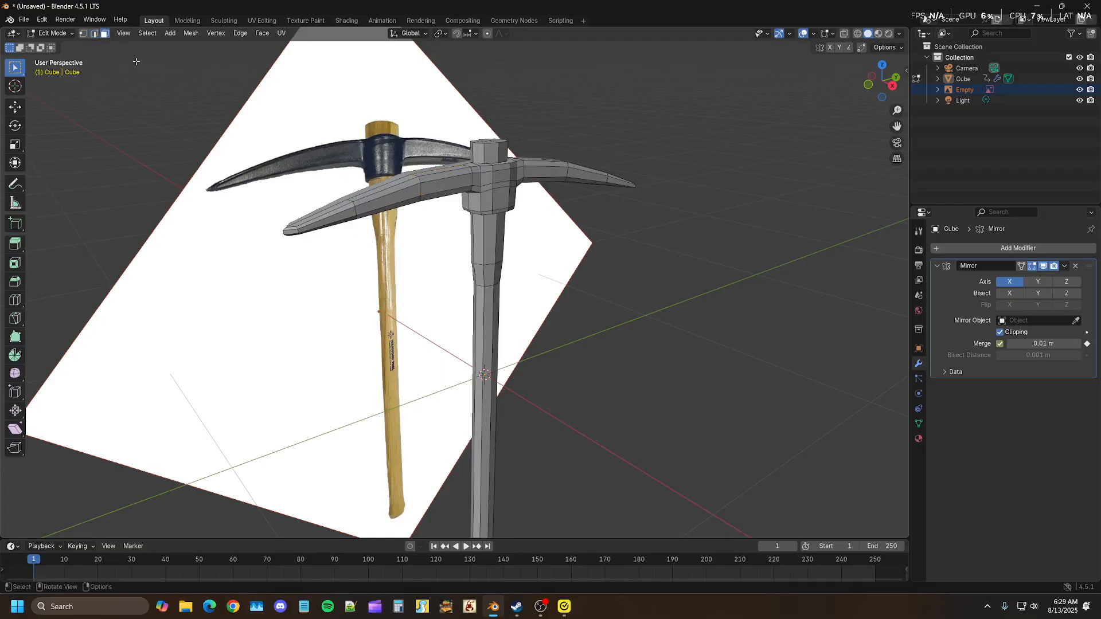
ctrl+click(447, 184)
scroll(447, 183, up, 3)
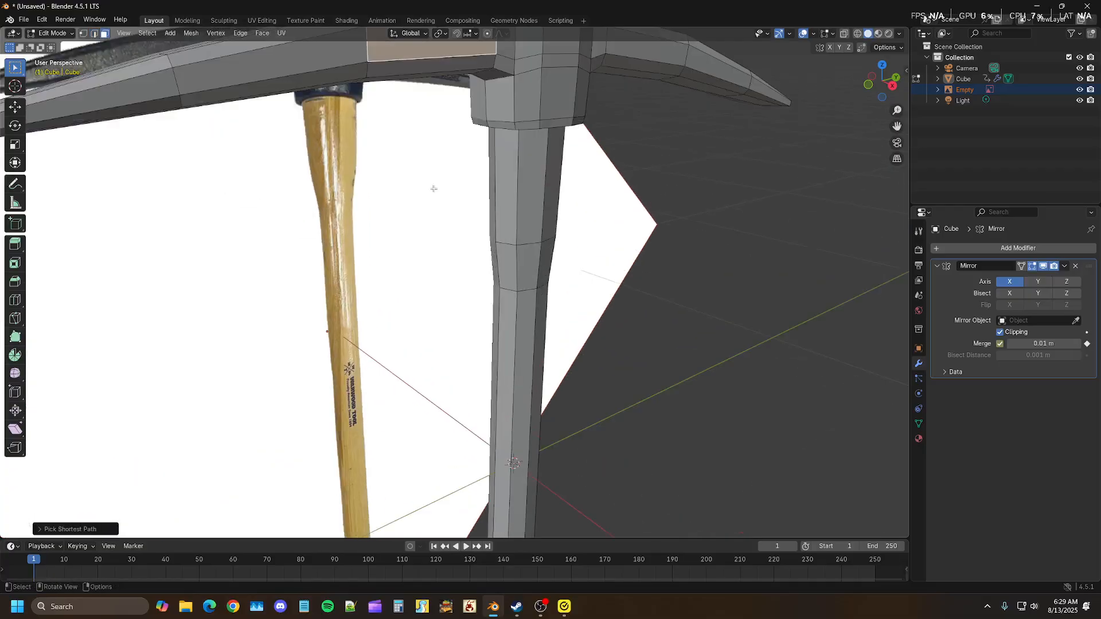
scroll(432, 187, down, 2)
scroll(422, 178, down, 1)
ctrl+click(371, 171)
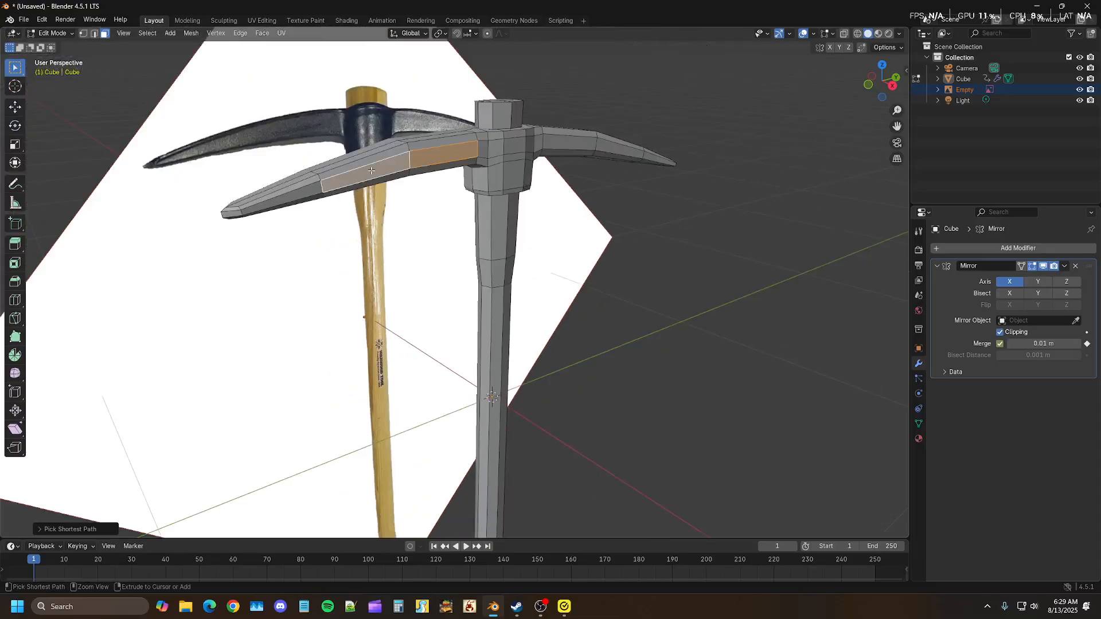
ctrl+click(312, 190)
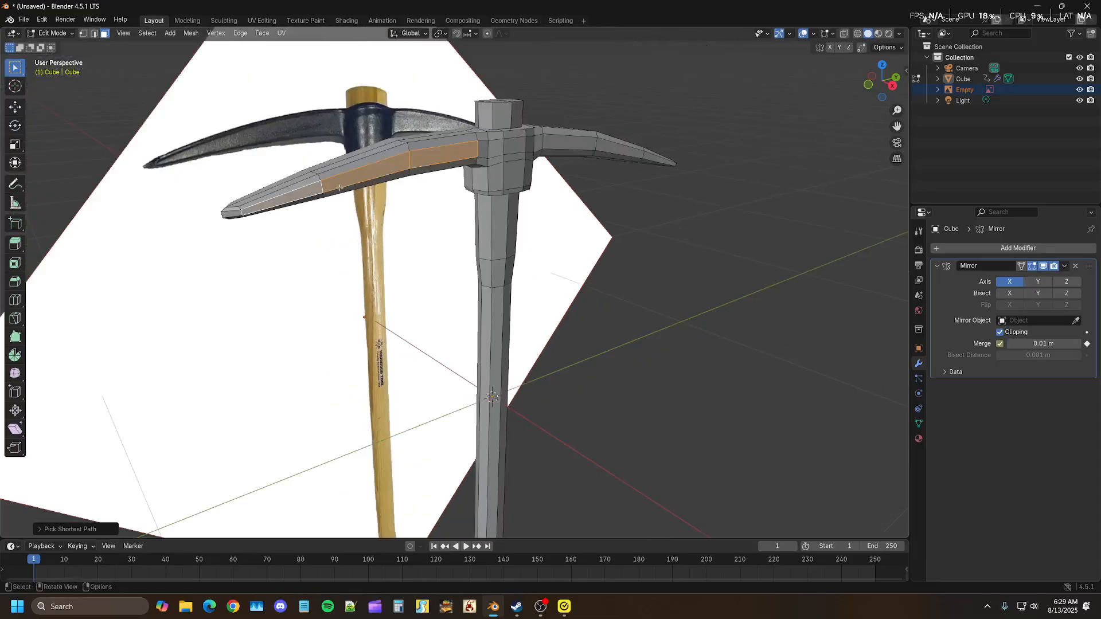
ctrl+click(371, 159)
ctrl+click(431, 144)
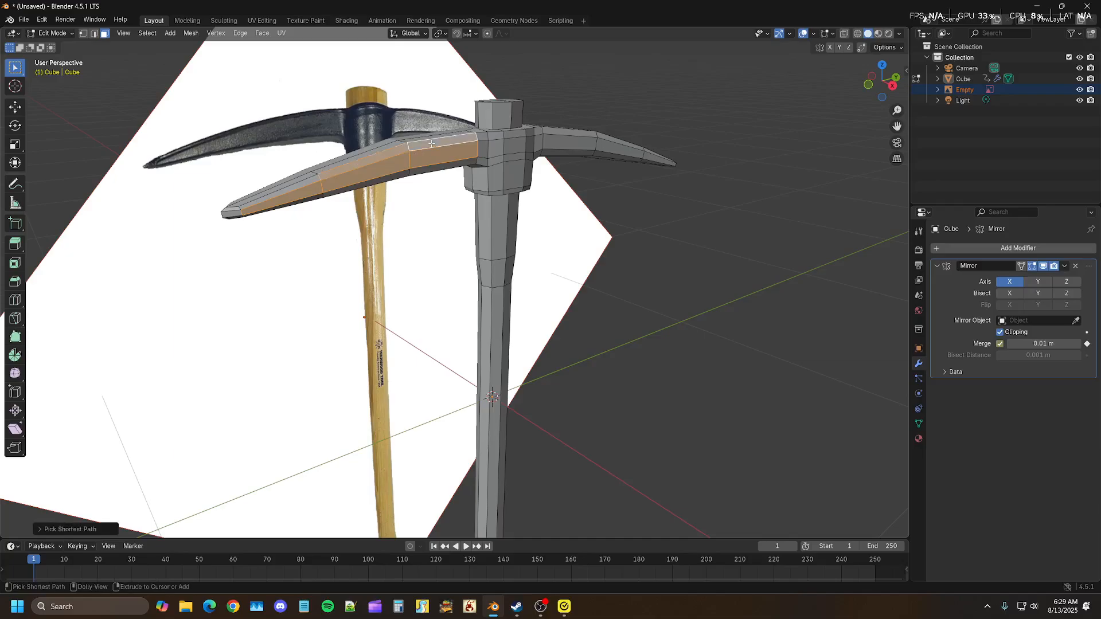
middle_drag(442, 159, 417, 172)
scroll(417, 172, up, 3)
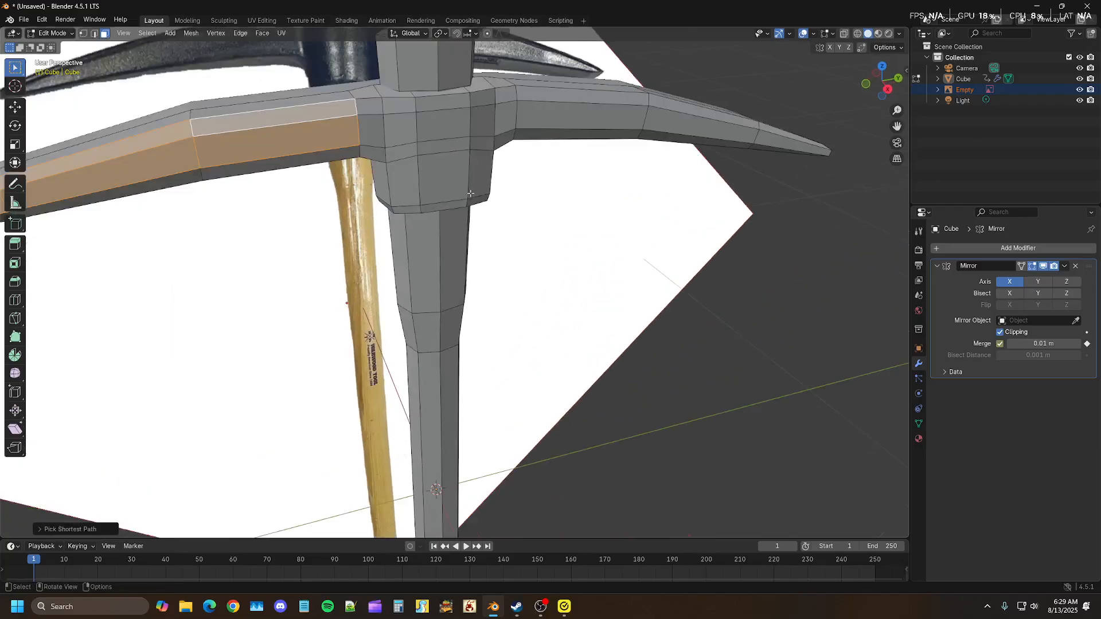
- Select the collar's vertical face loops and the horizontal face loop running along the sides of both head arms
click(443, 121)
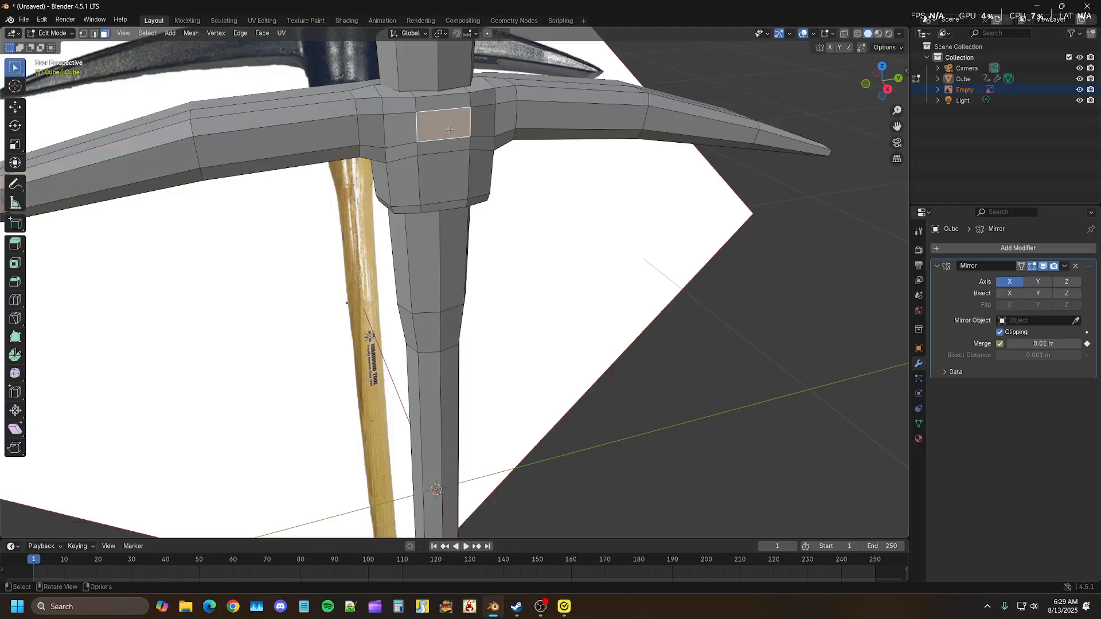
alt+click(482, 126)
alt+shift+click(445, 130)
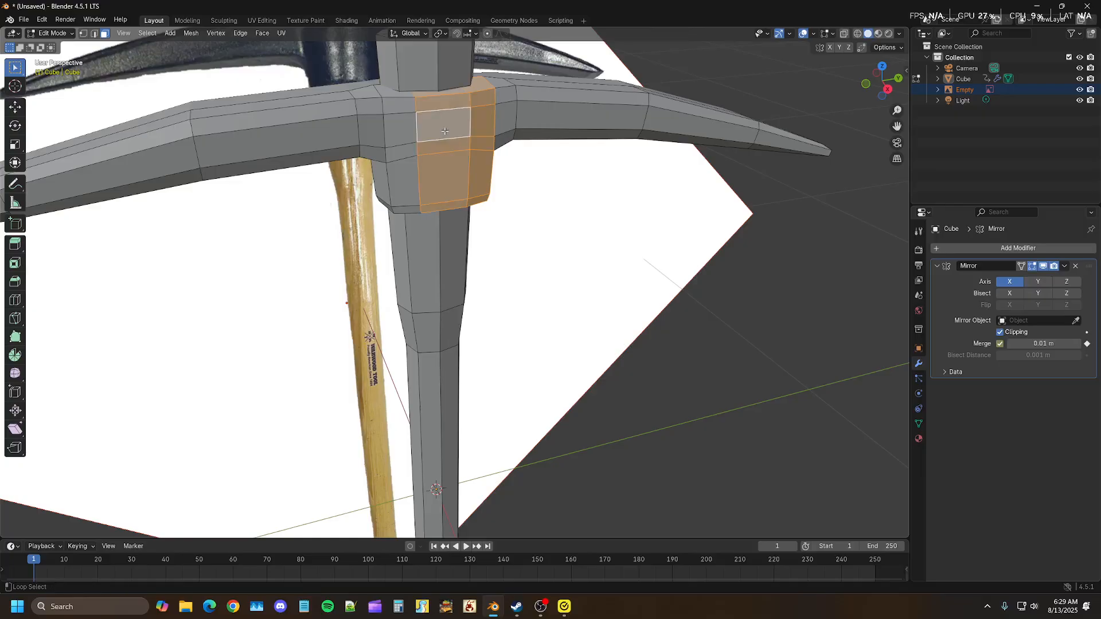
alt+shift+click(396, 135)
alt+shift+click(374, 133)
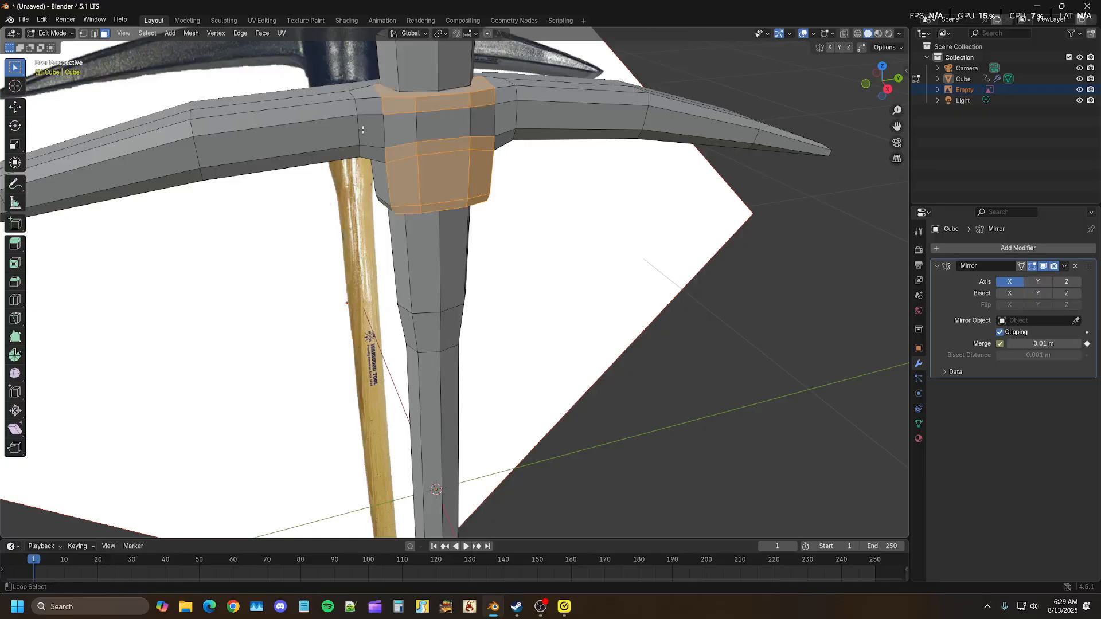
alt+shift+click(401, 129)
alt+shift+click(440, 118)
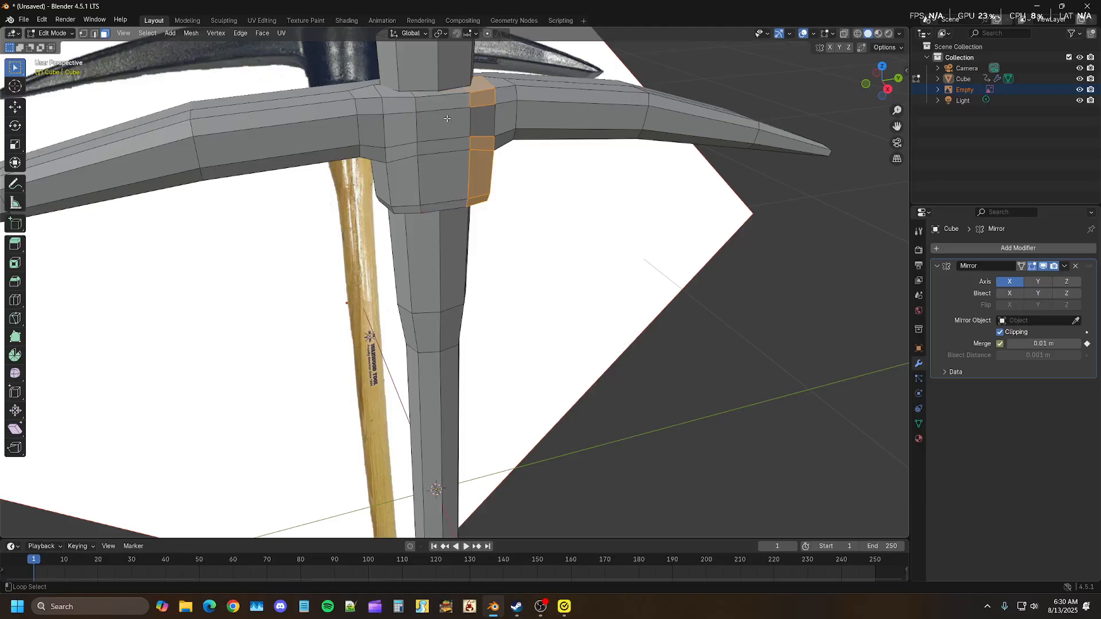
alt+shift+click(480, 112)
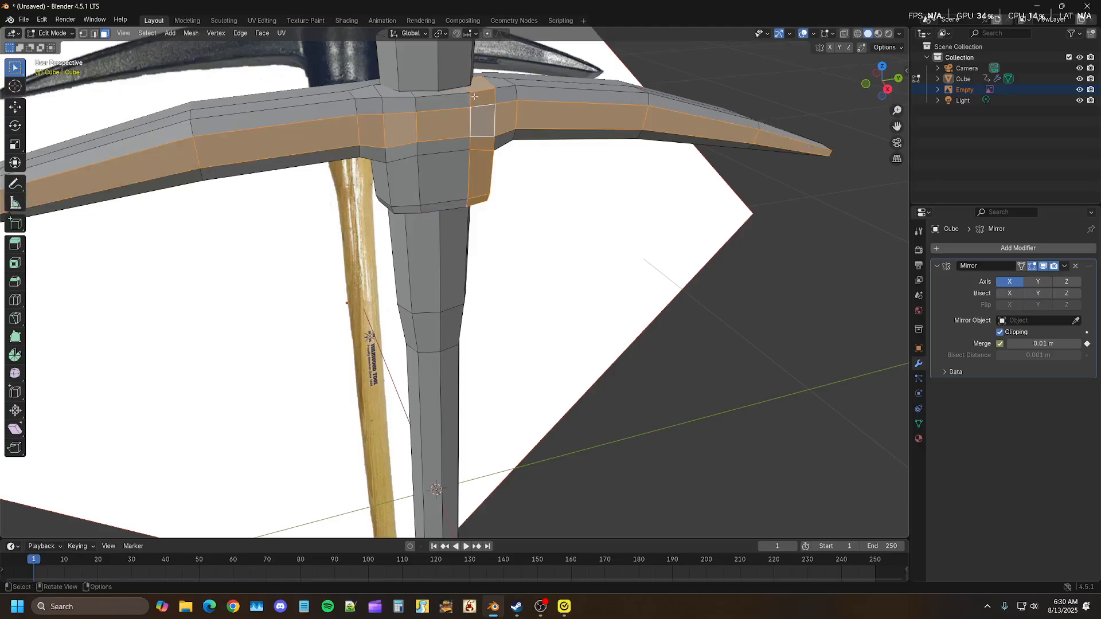
alt+shift+click(445, 98)
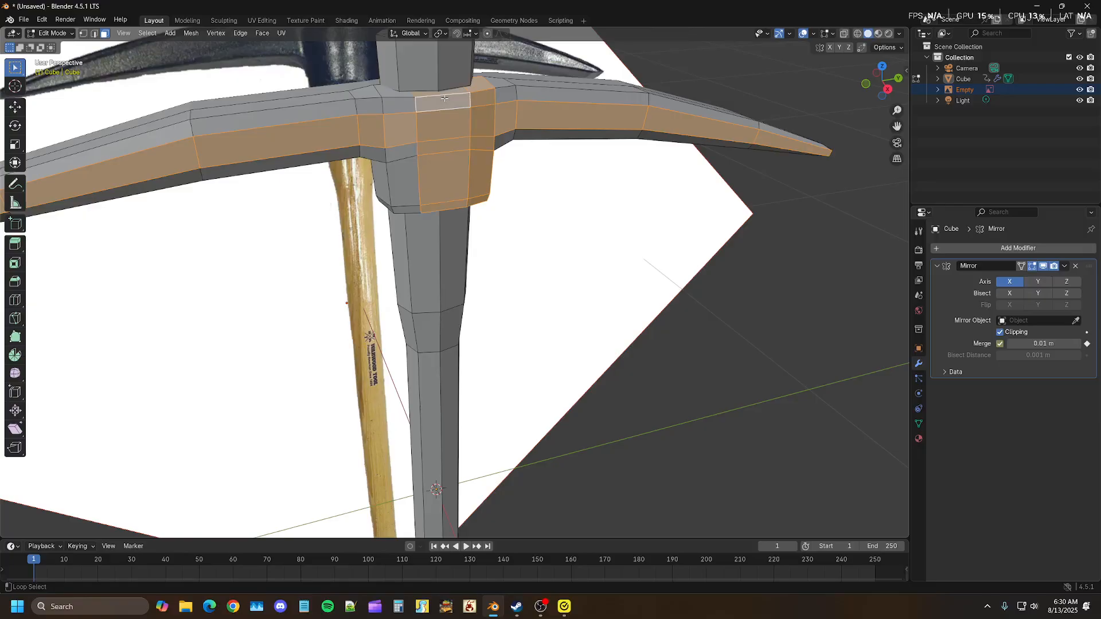
alt+shift+click(399, 101)
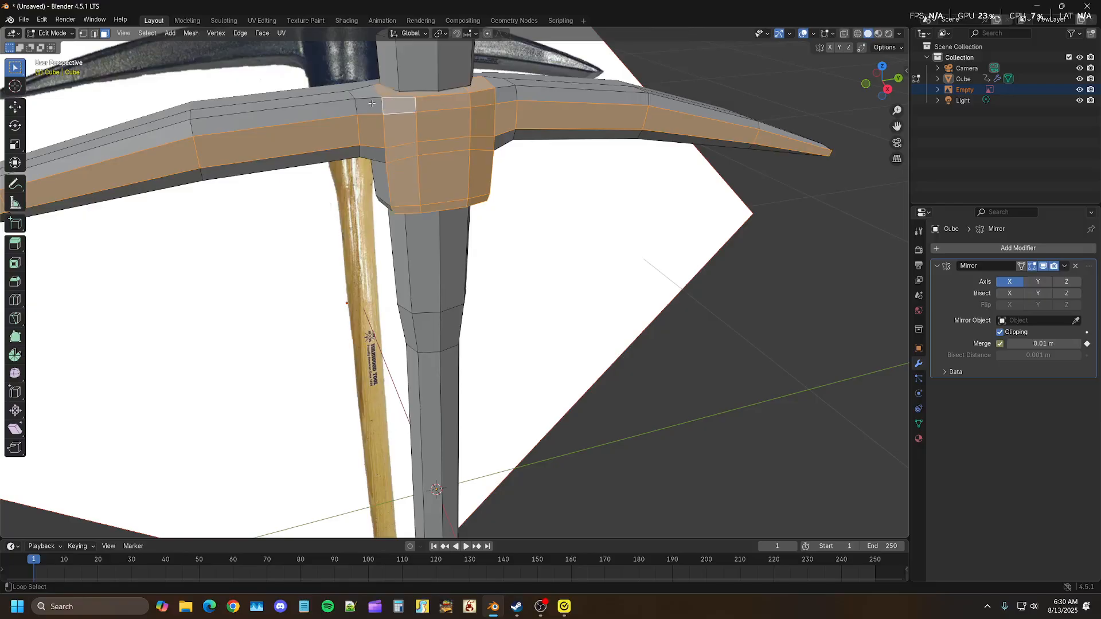
- Extend the selection with the face loops around the near arm's inner sections, starting at the collar
alt+shift+click(369, 102)
alt+shift+click(337, 103)
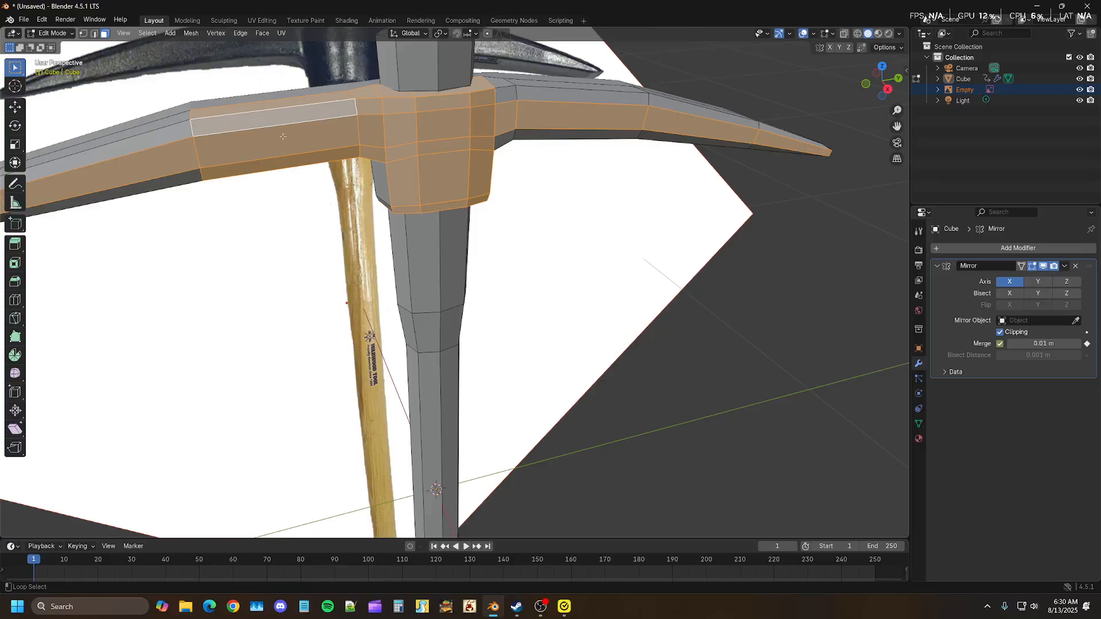
alt+shift+click(173, 130)
scroll(173, 129, down, 4)
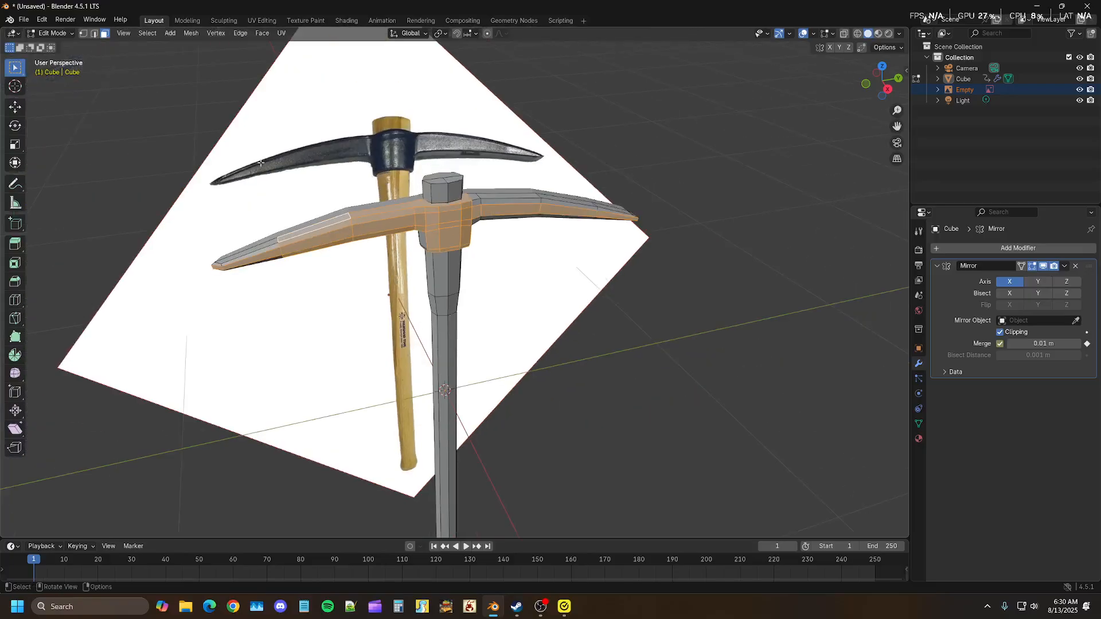
- Extend the face selection with the loop around the near arm's outer section and the faces at its tip
shift+middle_drag(338, 221, 431, 211)
scroll(356, 200, up, 7)
shift+middle_drag(293, 159, 429, 261)
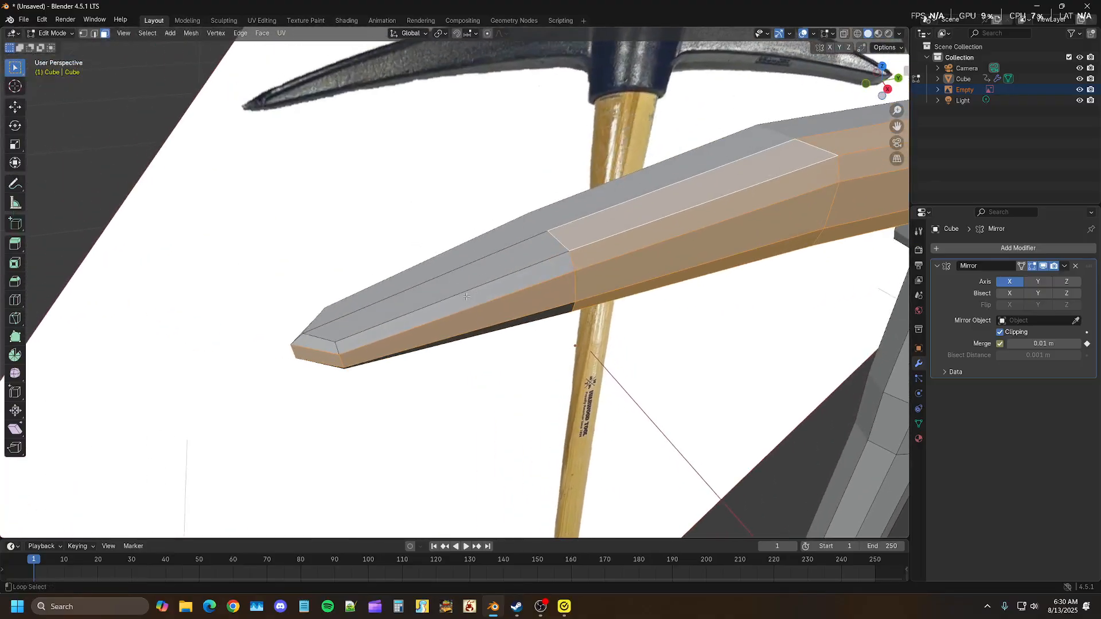
alt+shift+click(431, 300)
shift+click(310, 342)
middle_drag(337, 344, 440, 203)
shift+click(428, 132)
- Add the collar's lower side face beneath the near arm and the narrow bevel face below it to the selection
scroll(446, 232, down, 5)
scroll(446, 231, up, 6)
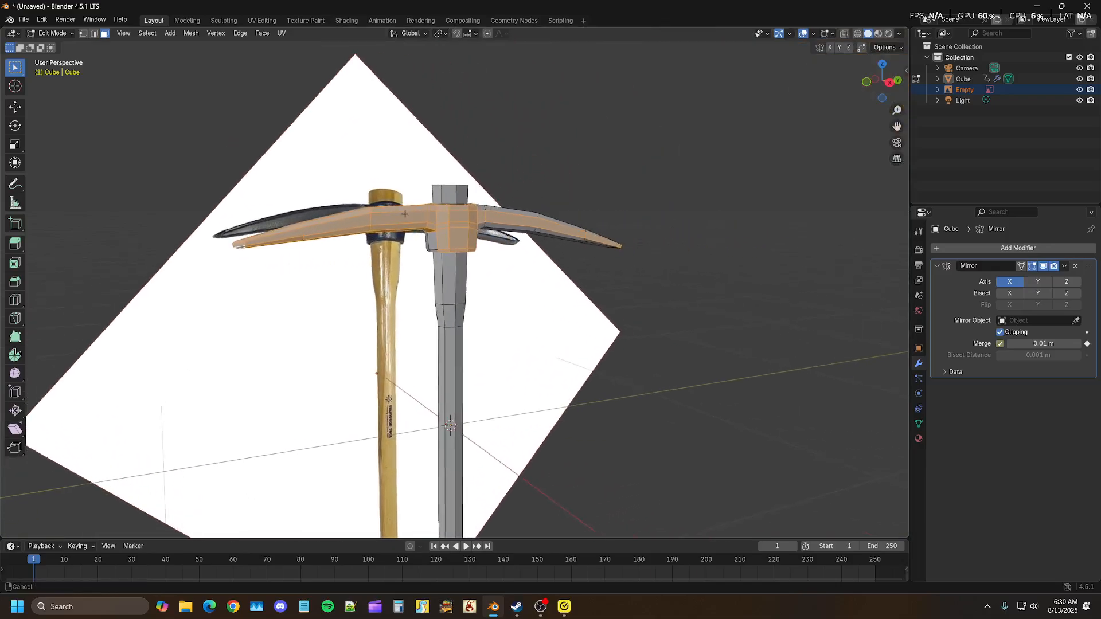
middle_drag(389, 212, 423, 177)
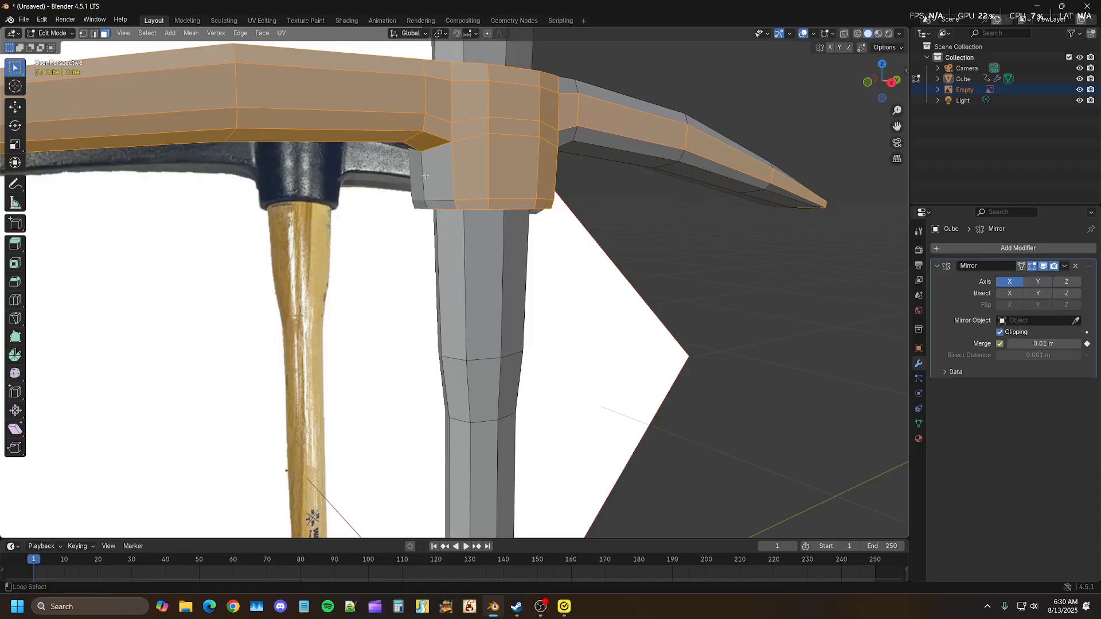
shift+click(438, 185)
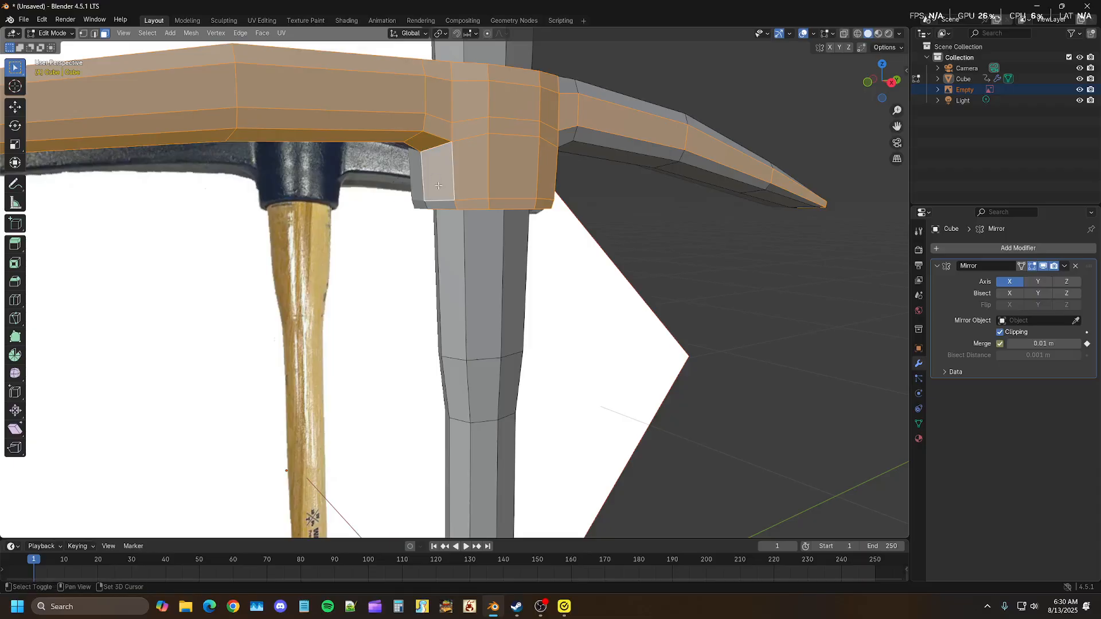
shift+click(444, 200)
middle_drag(444, 200, 327, 229)
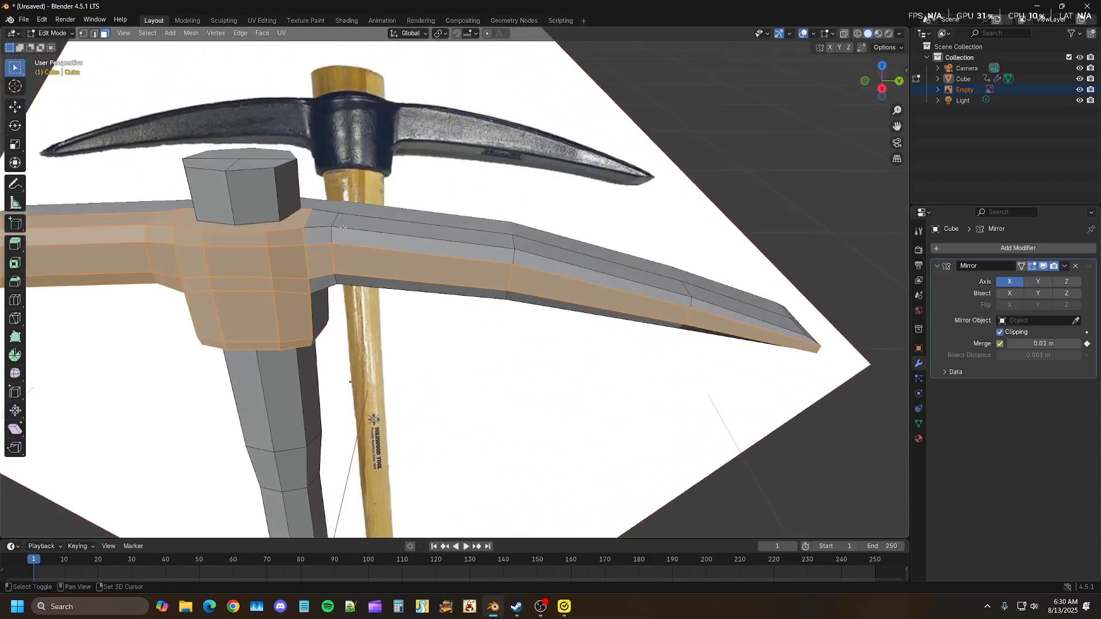
- Add the far arm's upper bevel faces, the loop at its outer section and the remaining underside face to the selection
shift+click(324, 230)
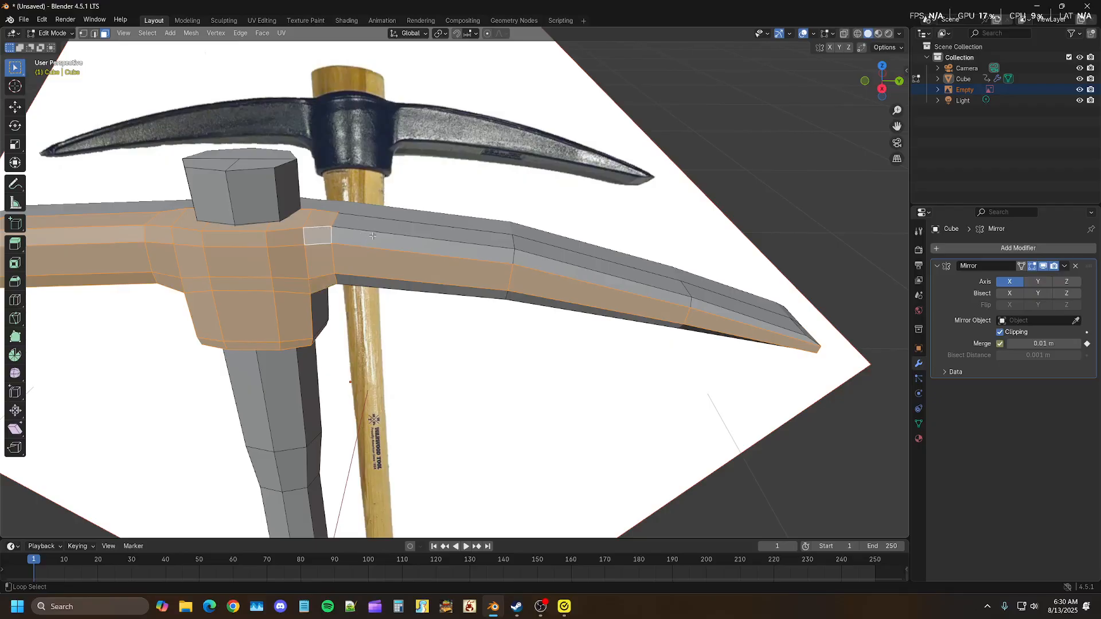
shift+click(461, 255)
shift+click(579, 273)
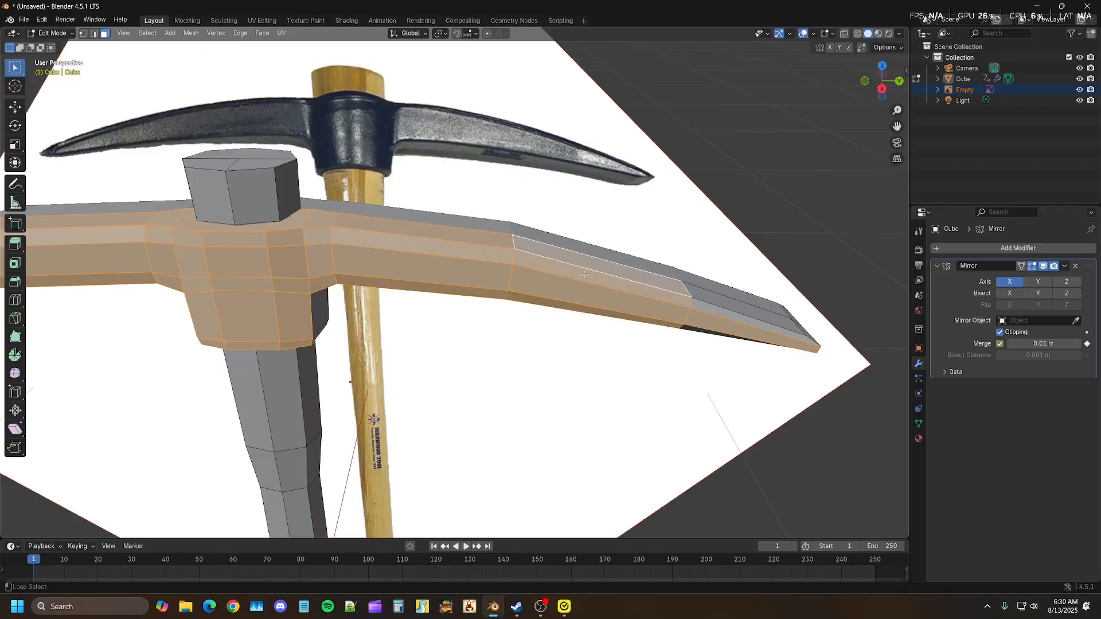
alt+shift+click(709, 306)
middle_drag(709, 307, 483, 183)
shift+click(365, 278)
- Give the existing material a dark grey base color, metallic 1.000 and roughness 0.666
middle_drag(526, 143, 468, 255)
middle_drag(467, 255, 453, 321)
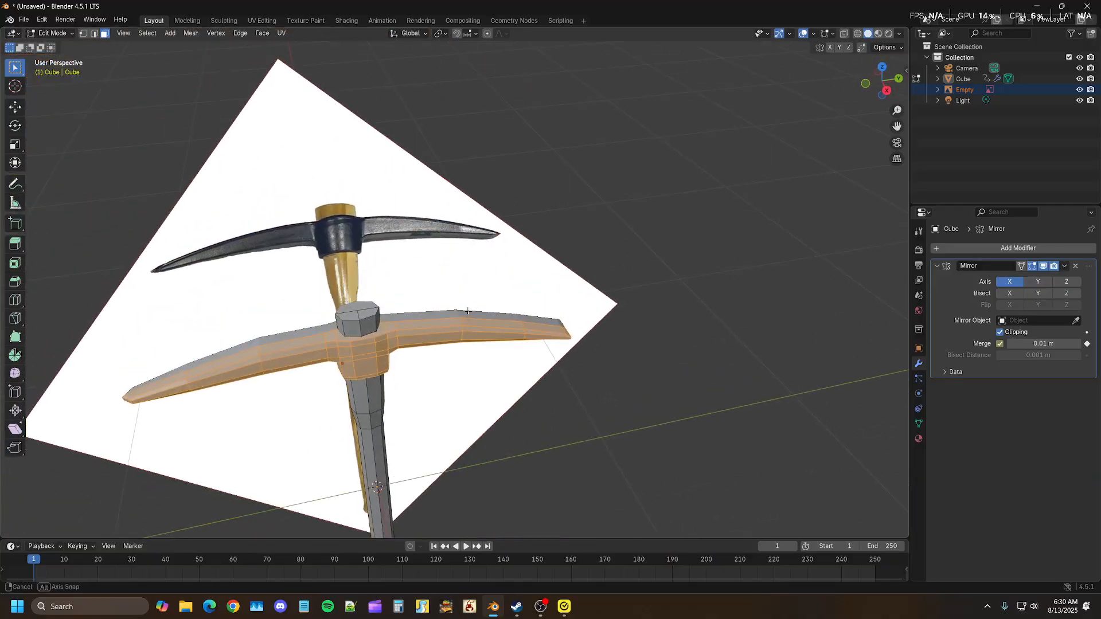
scroll(289, 360, up, 6)
shift+middle_drag(289, 359, 443, 342)
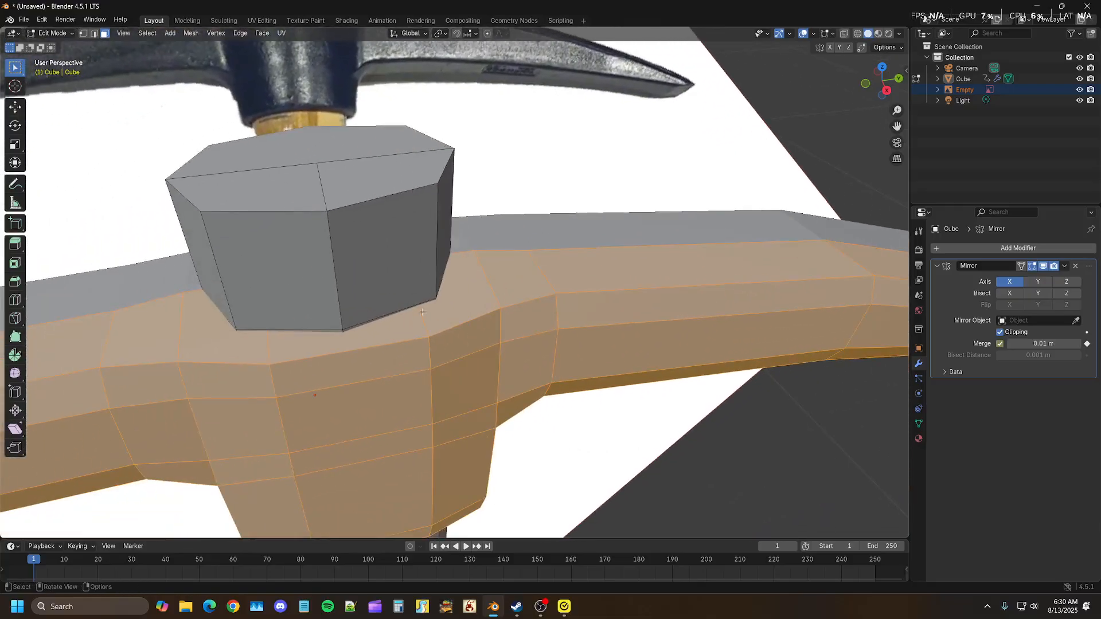
scroll(438, 341, down, 2)
middle_drag(397, 397, 754, 424)
click(918, 439)
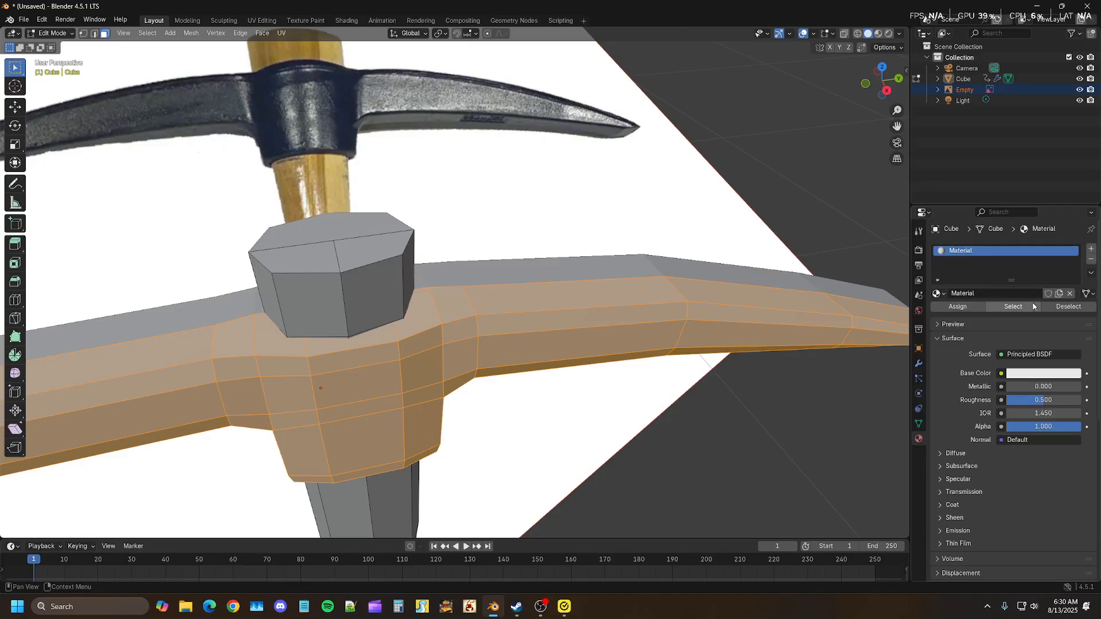
click(1027, 374)
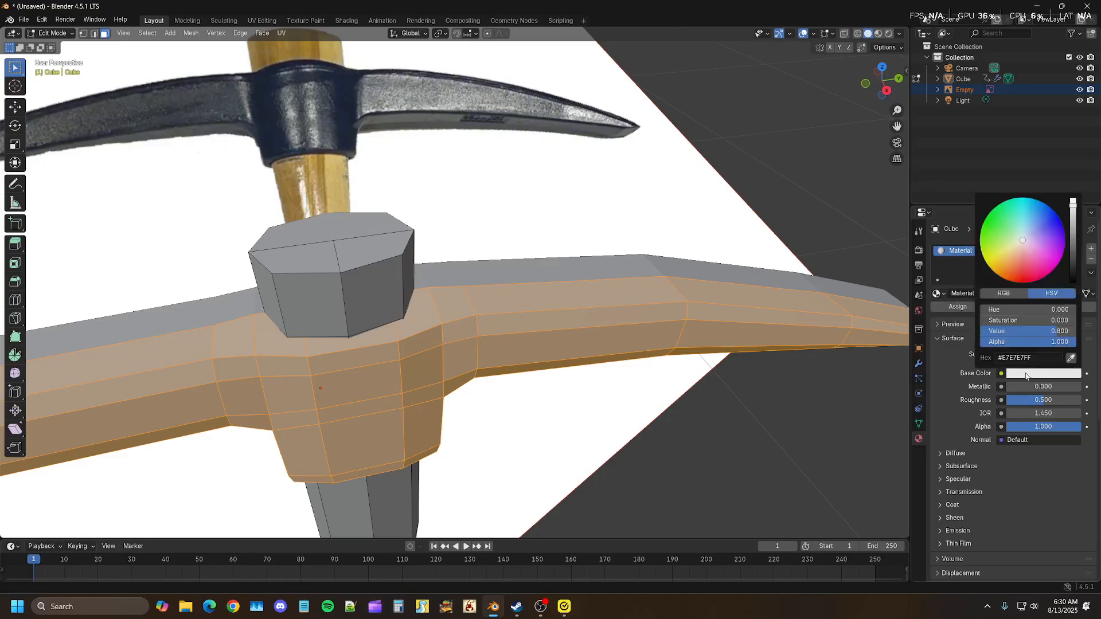
drag(1069, 247, 1073, 260)
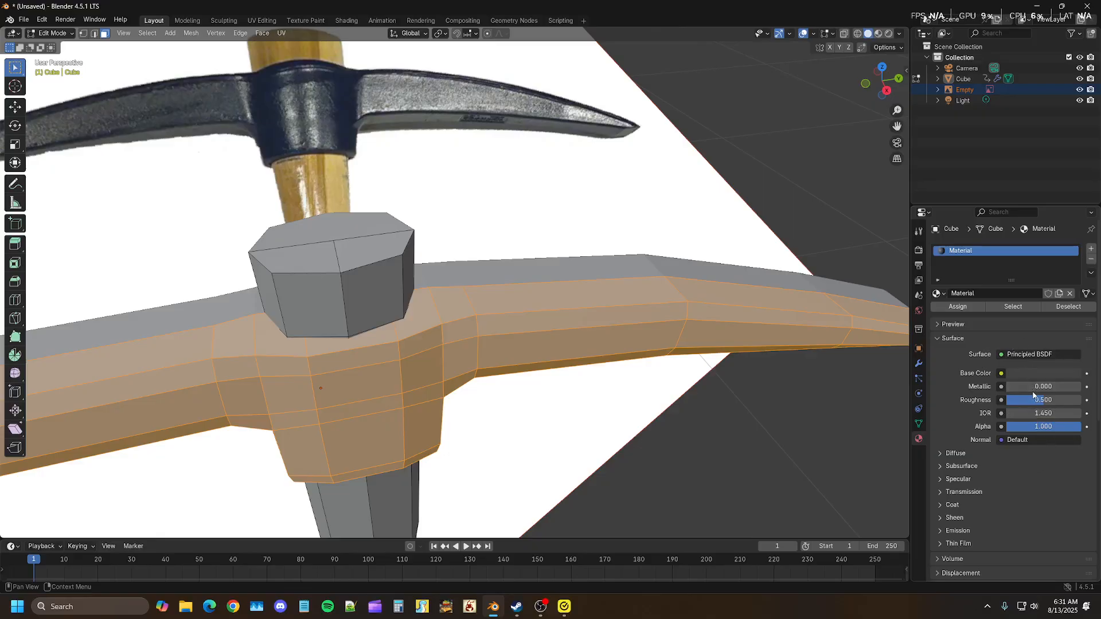
drag(1034, 389, 1081, 387)
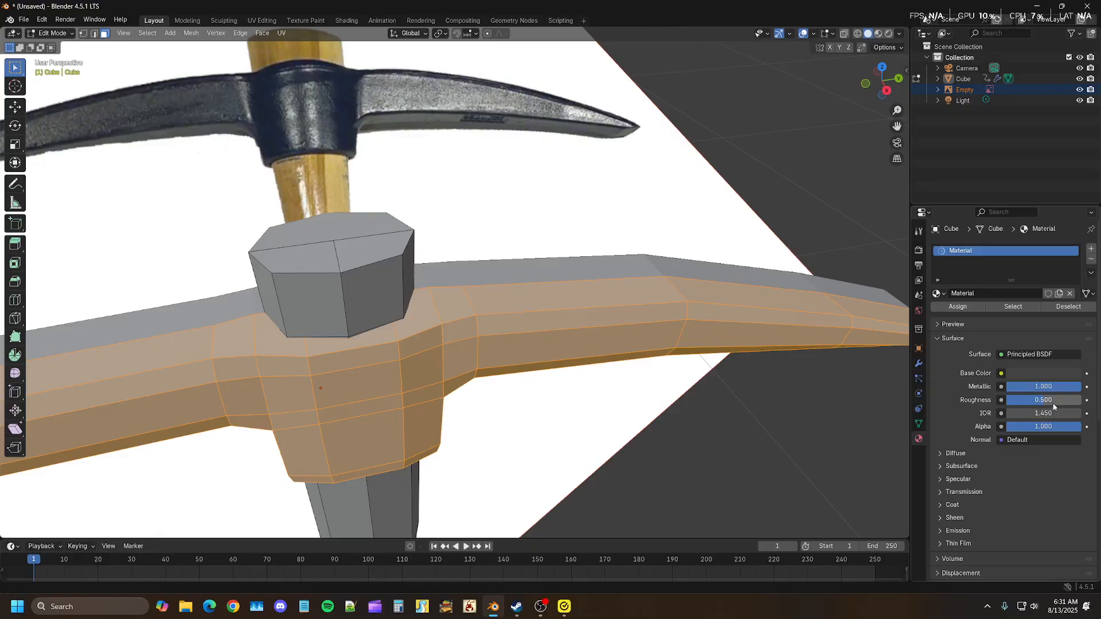
drag(1053, 404, 1064, 404)
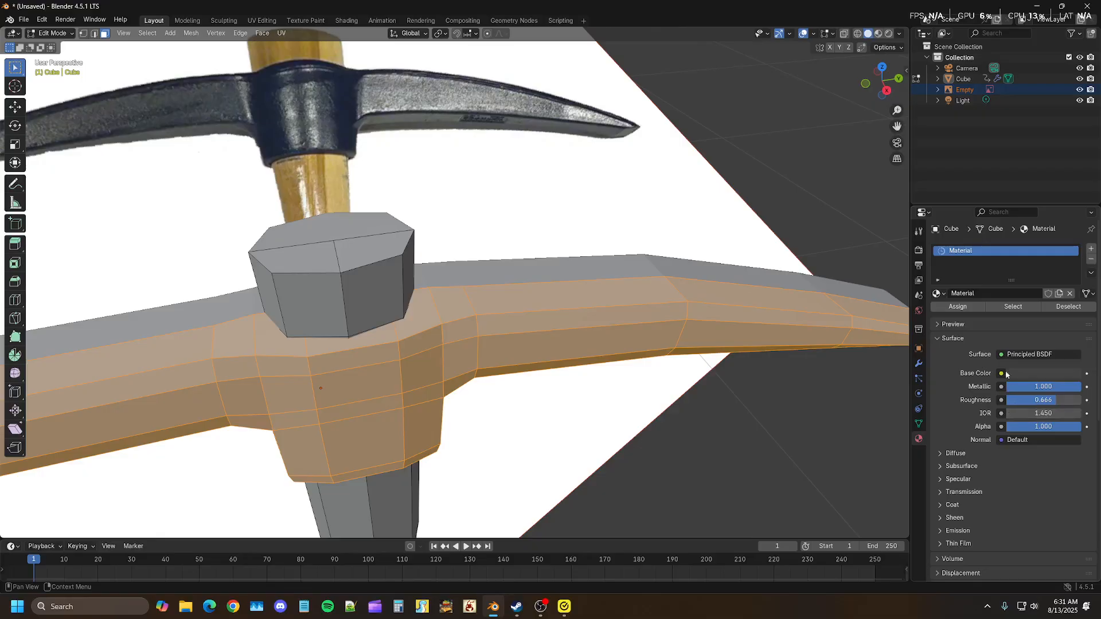
- Rename the existing material to Pickaxe_head
double_click(964, 294)
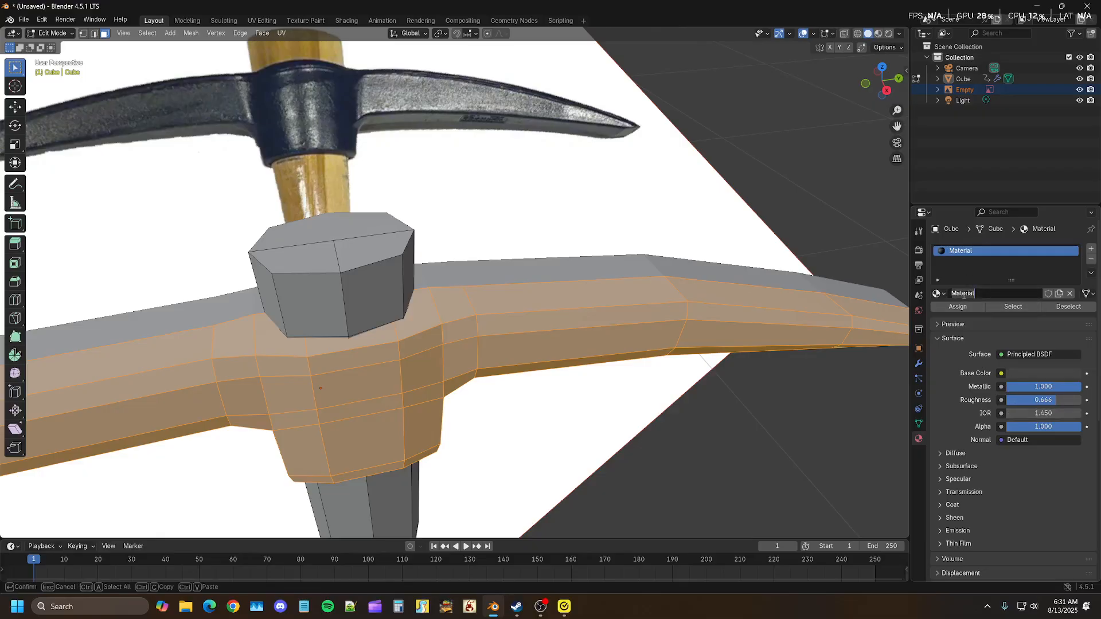
text(P)
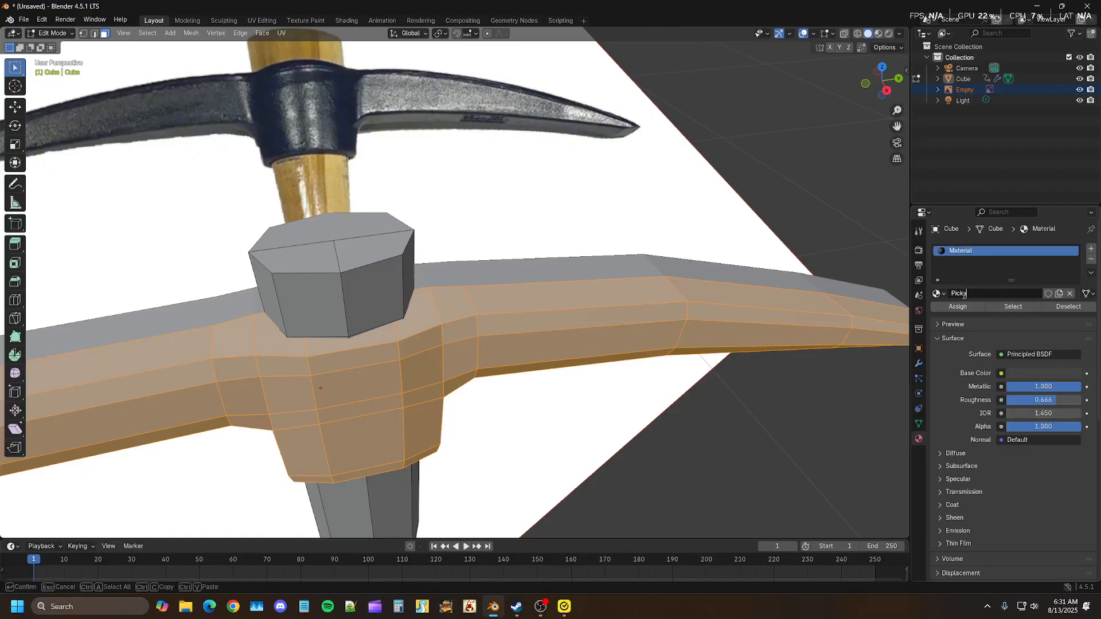
text(ickaxe_head)
key(Return)
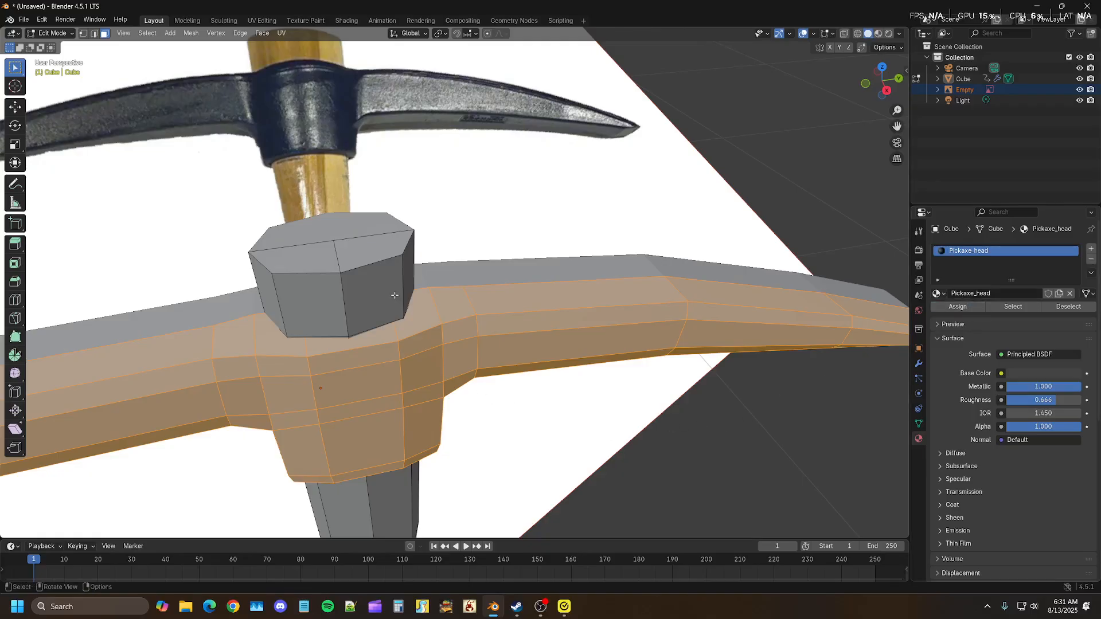
- Replace the selection with the handle's lengthwise face loops, above and below the collar, plus the near half of its top cap
click(371, 289)
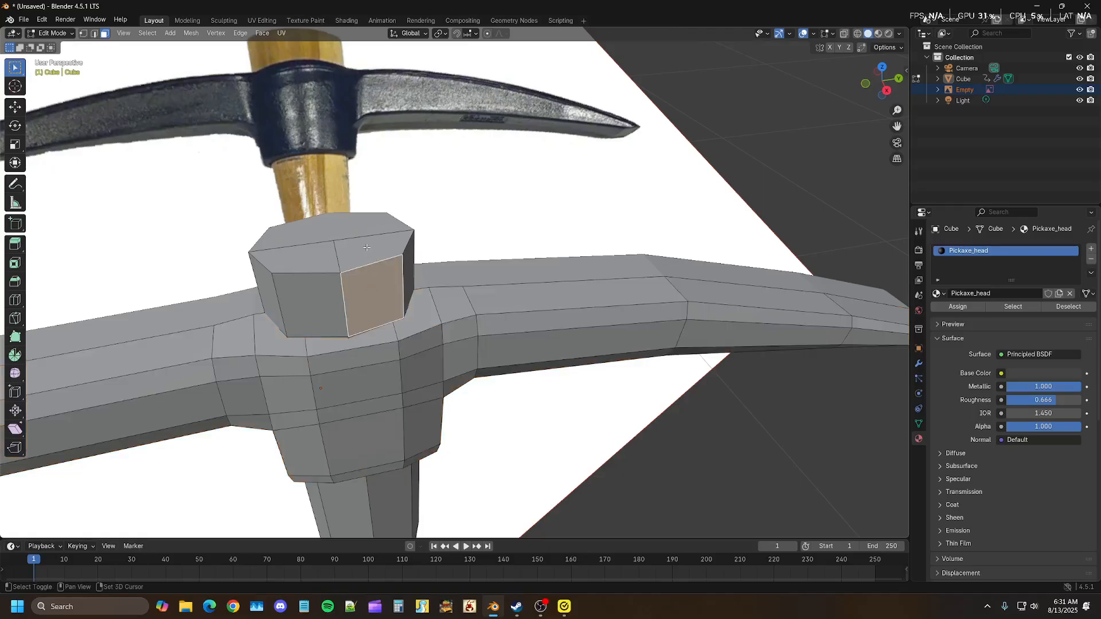
shift+click(366, 247)
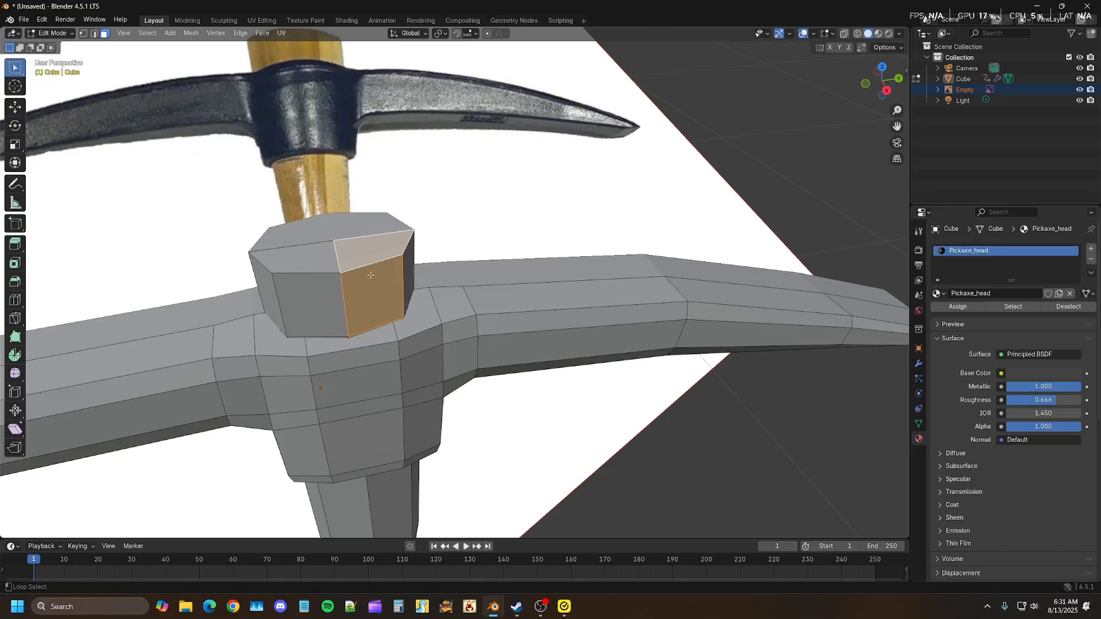
alt+click(370, 275)
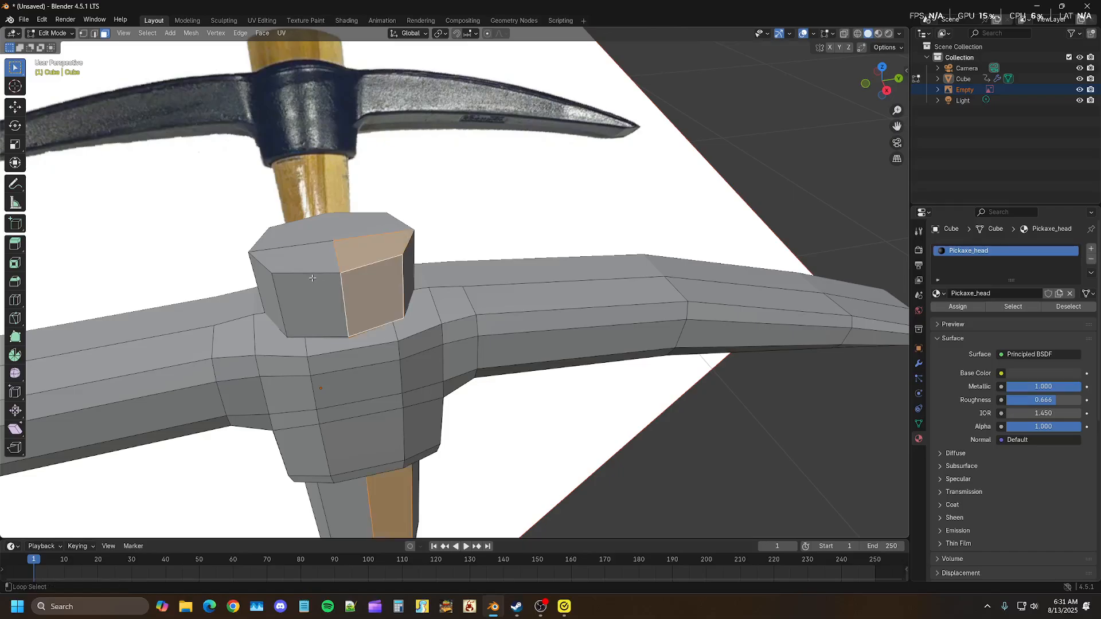
alt+shift+click(270, 288)
alt+shift+click(260, 271)
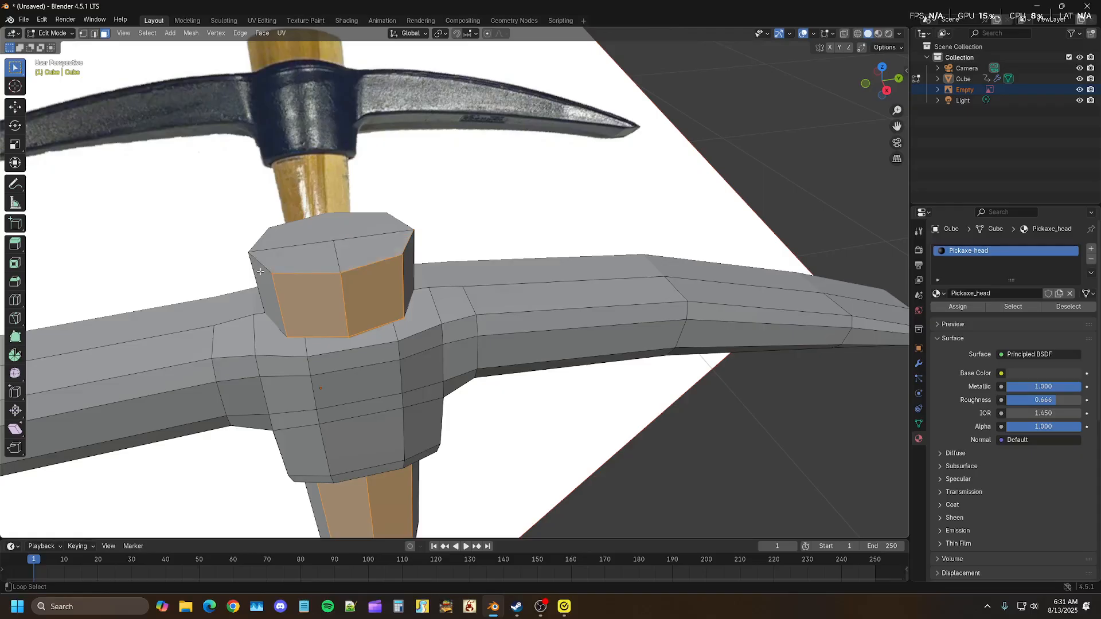
alt+shift+click(260, 271)
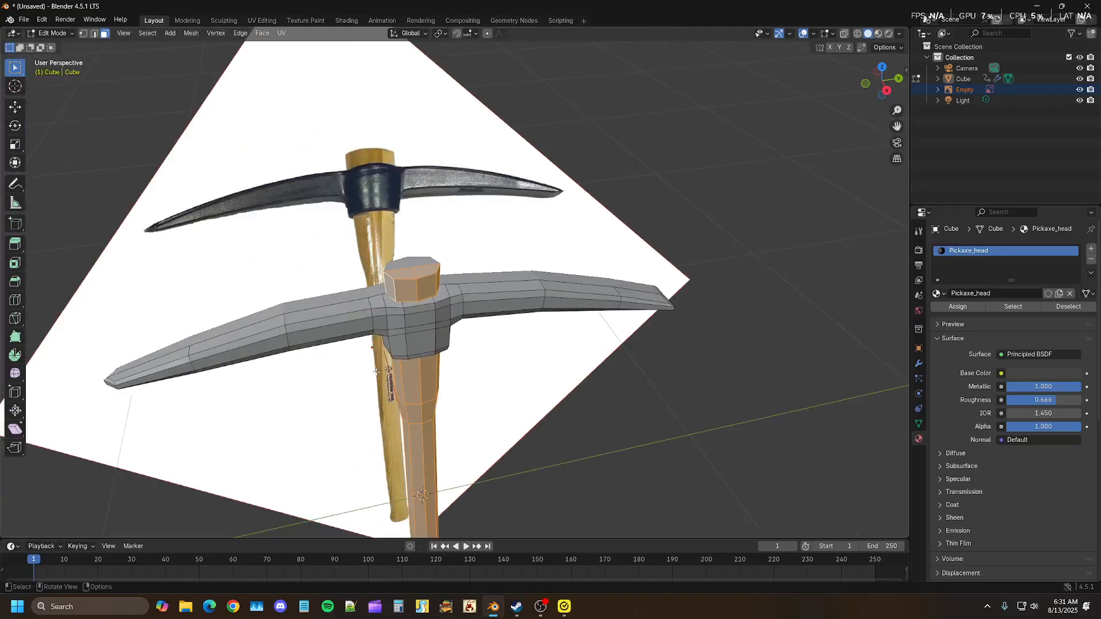
- Add a second material slot with a new material named Pickaxe_Handle
scroll(422, 420, down, 5)
middle_drag(422, 420, 603, 315)
shift+middle_drag(572, 238, 541, 335)
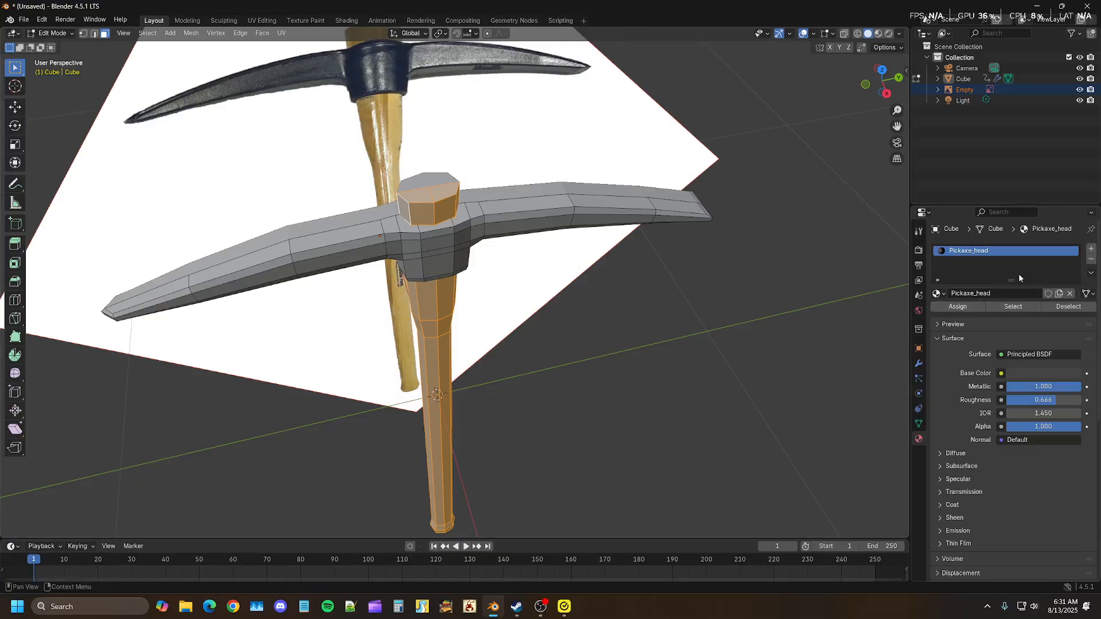
click(1092, 248)
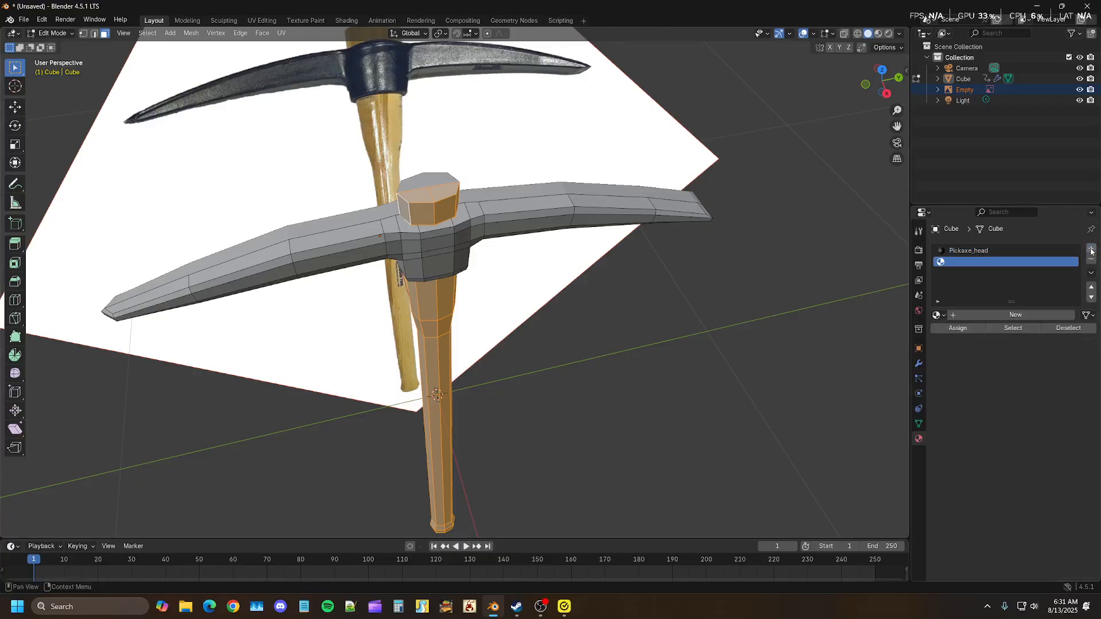
click(975, 314)
click(980, 315)
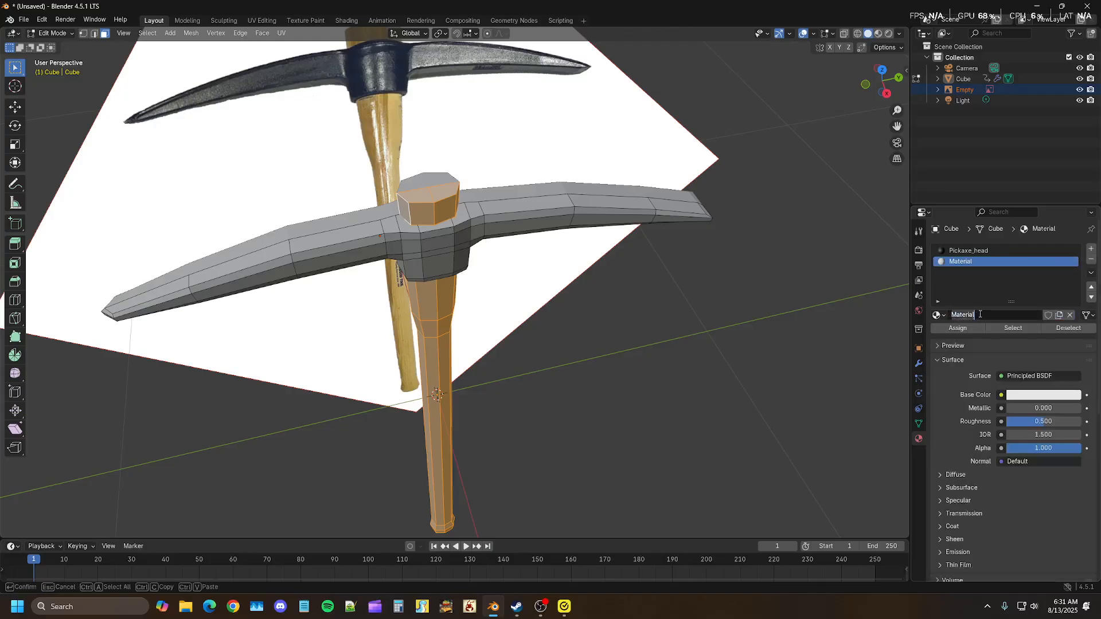
text(Pickaxe_Handle)
key(Return)
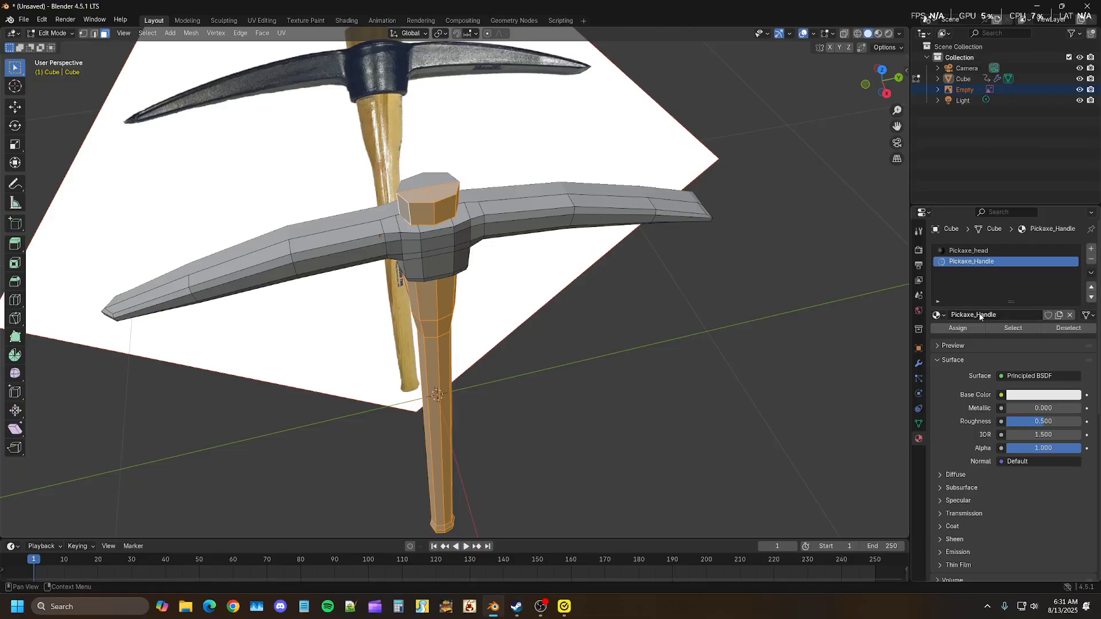
- Set the handle material's base color to a light wood yellow and its roughness to 0.637
click(1035, 396)
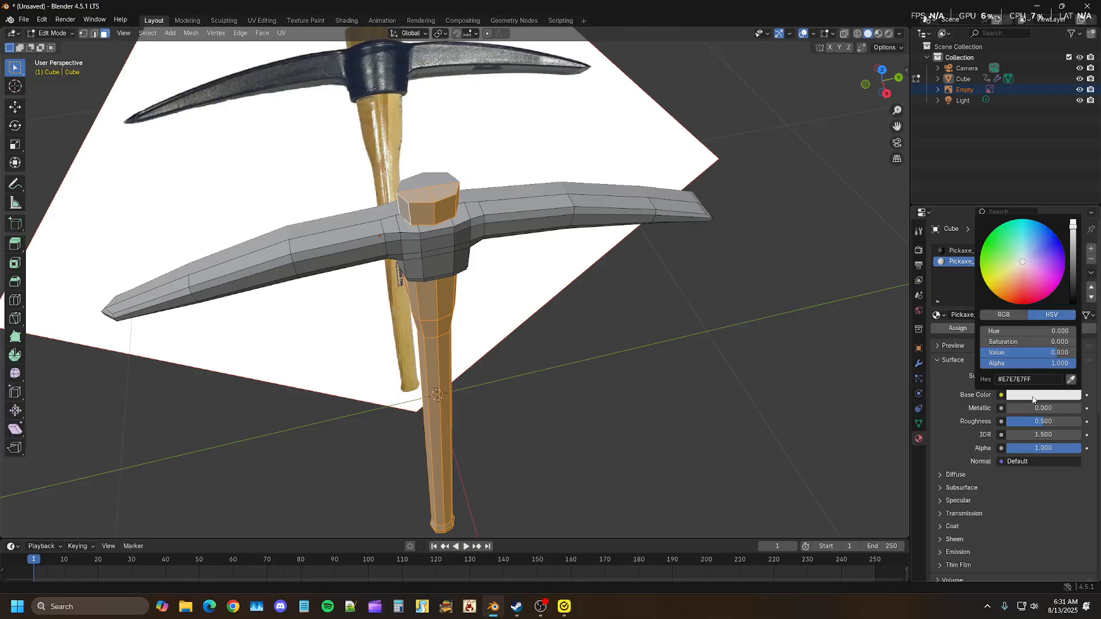
drag(1015, 282, 1012, 270)
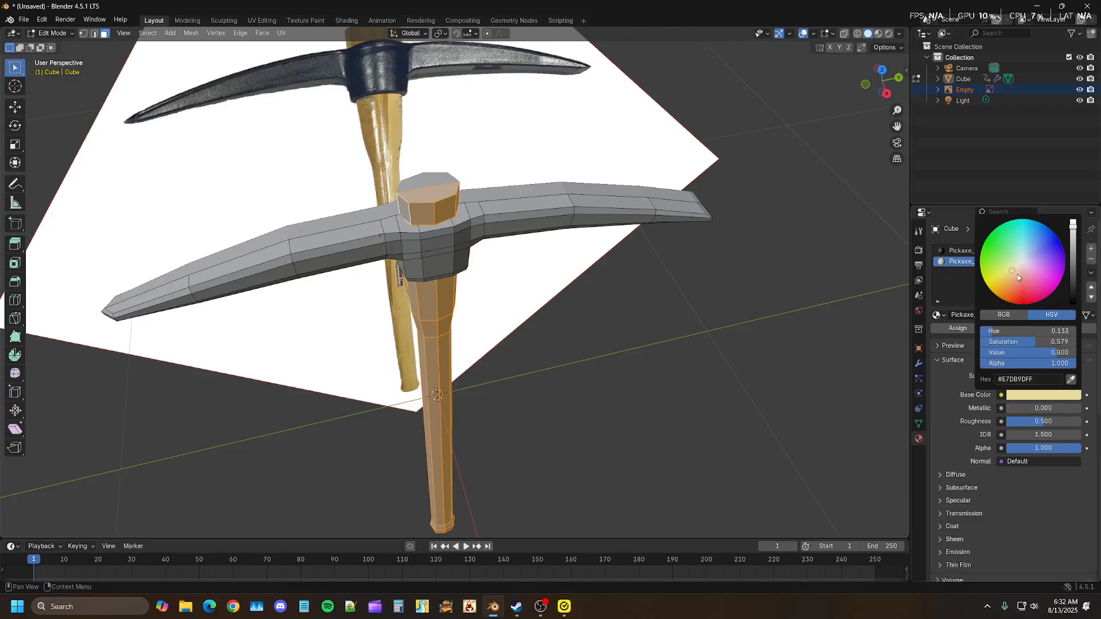
drag(1013, 273, 1002, 273)
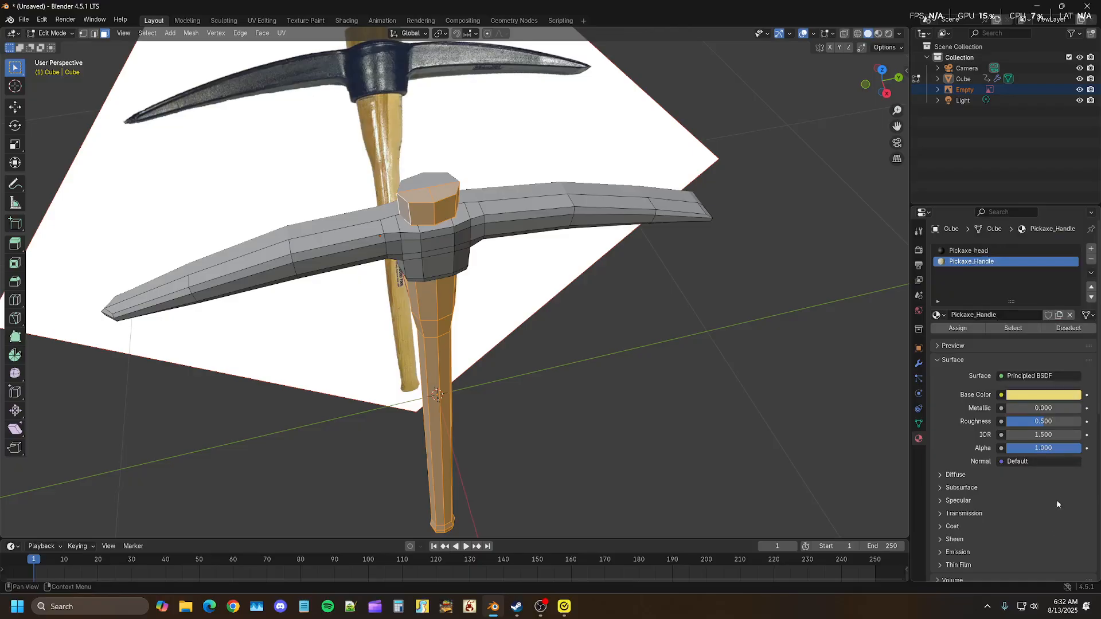
drag(1042, 423, 1046, 423)
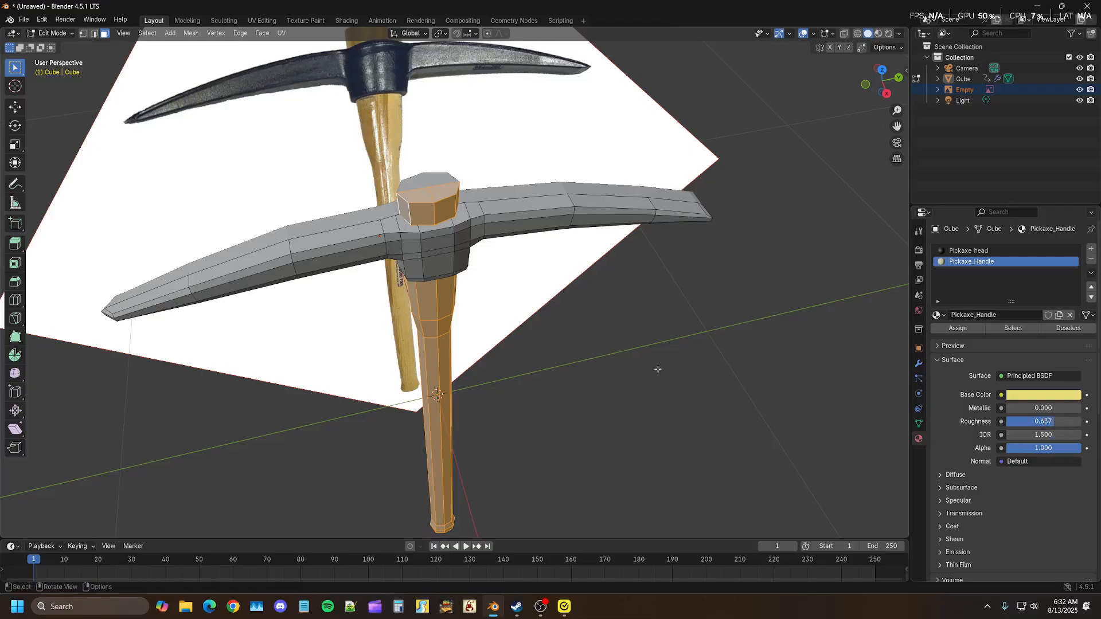
- Clear the face selection and switch the viewport shading to Material Preview
click(631, 358)
key(z)
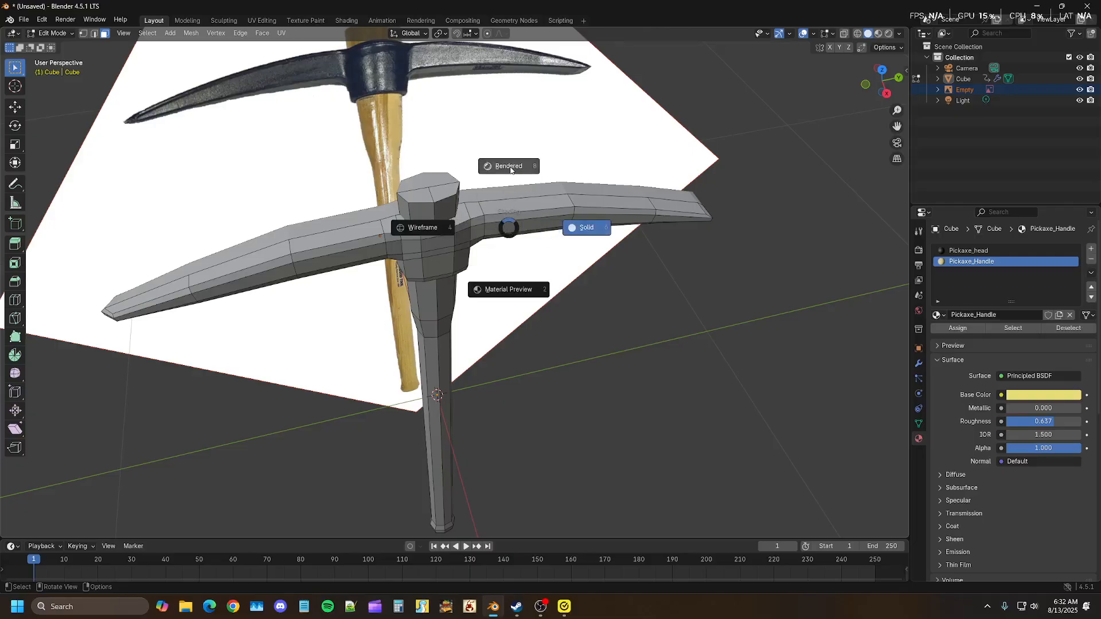
click(508, 291)
middle_drag(512, 336, 523, 298)
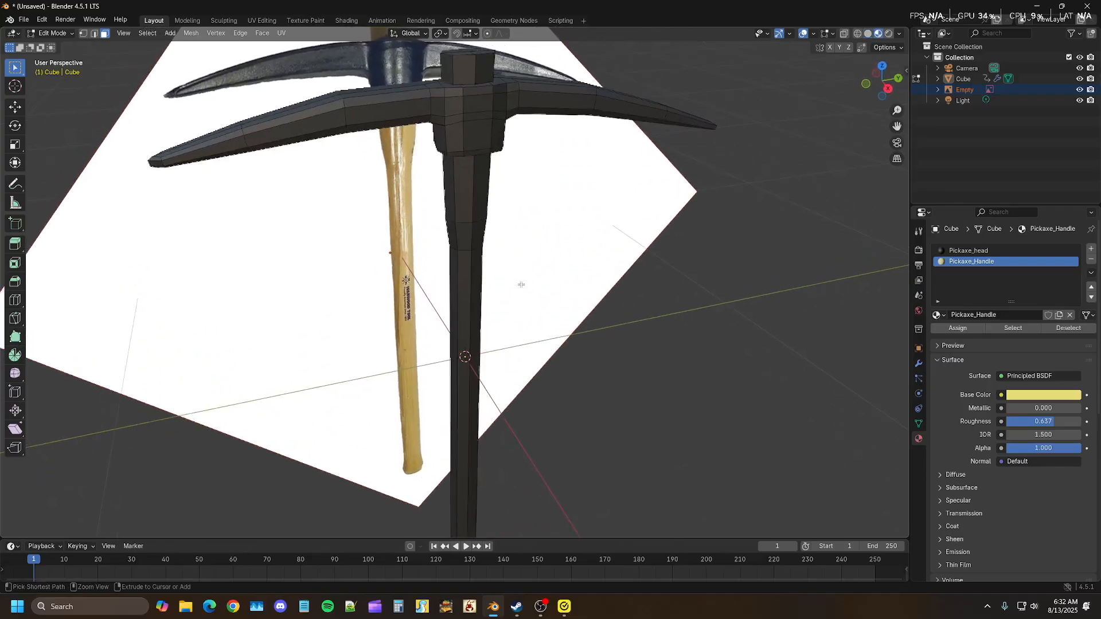
- Restore the handle face selection, assign the Pickaxe_Handle material to it and deselect the faces
key(ctrl+z)
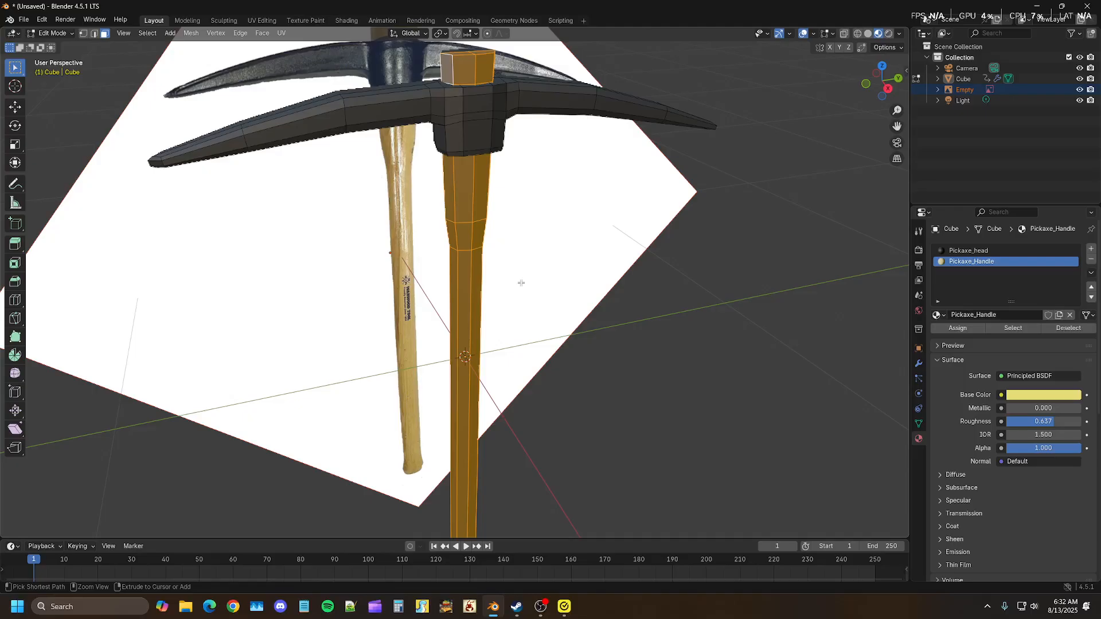
click(968, 329)
shift+middle_drag(635, 299, 623, 342)
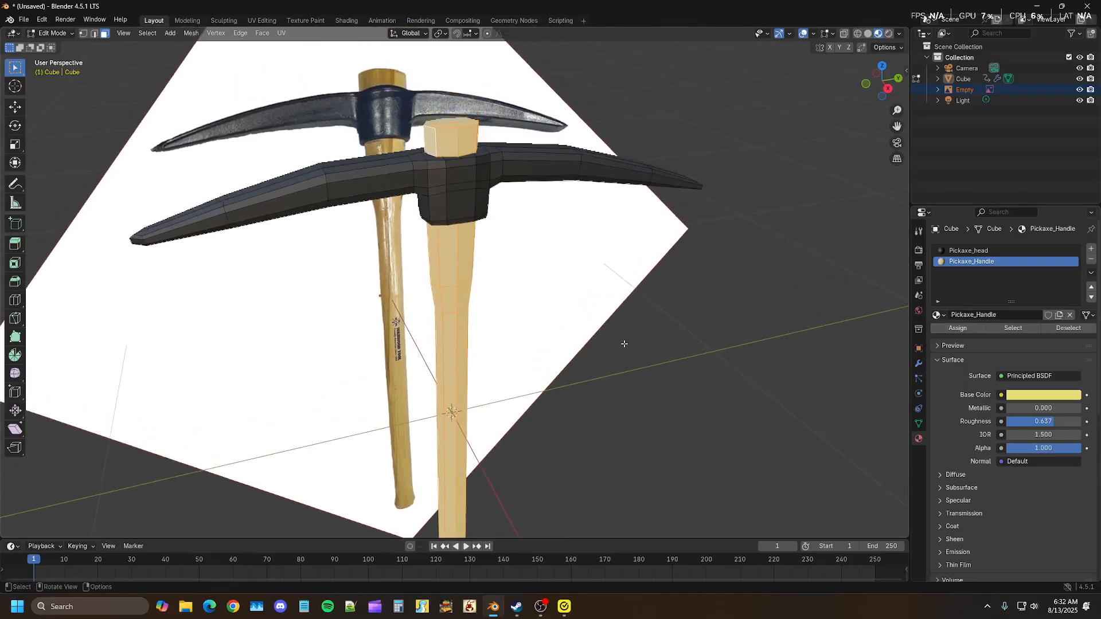
click(624, 344)
mouse_move(580, 337)
middle_down()
mouse_move(668, 367)
mouse_move(563, 327)
mouse_move(585, 345)
mouse_move(619, 291)
middle_up()
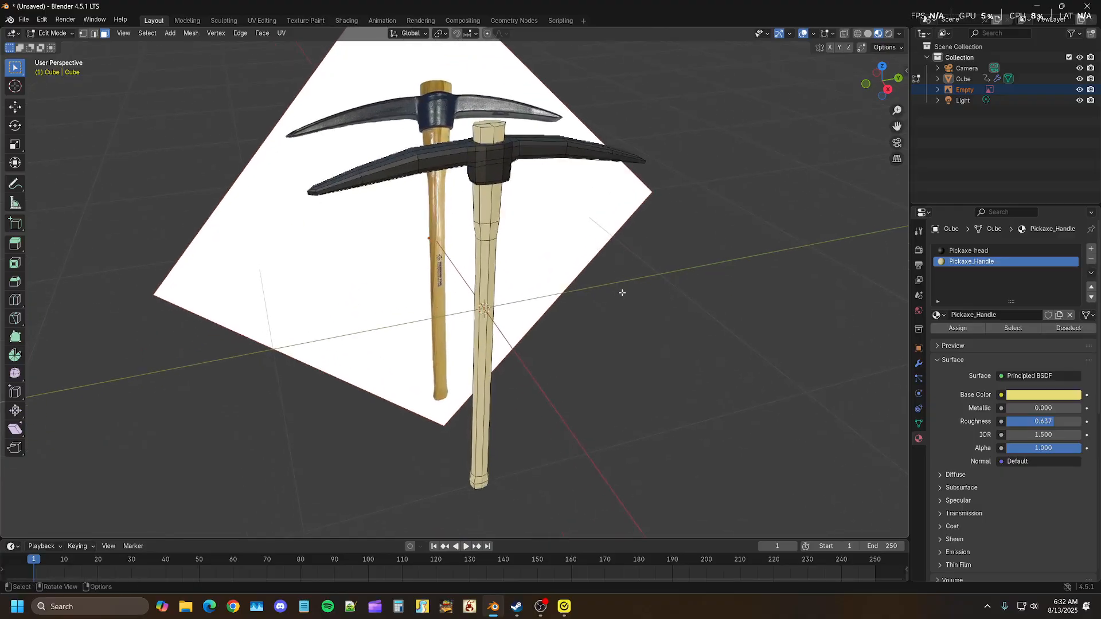
- Switch the viewport shading to Rendered and return the pickaxe from Edit Mode to Object Mode
key(z)
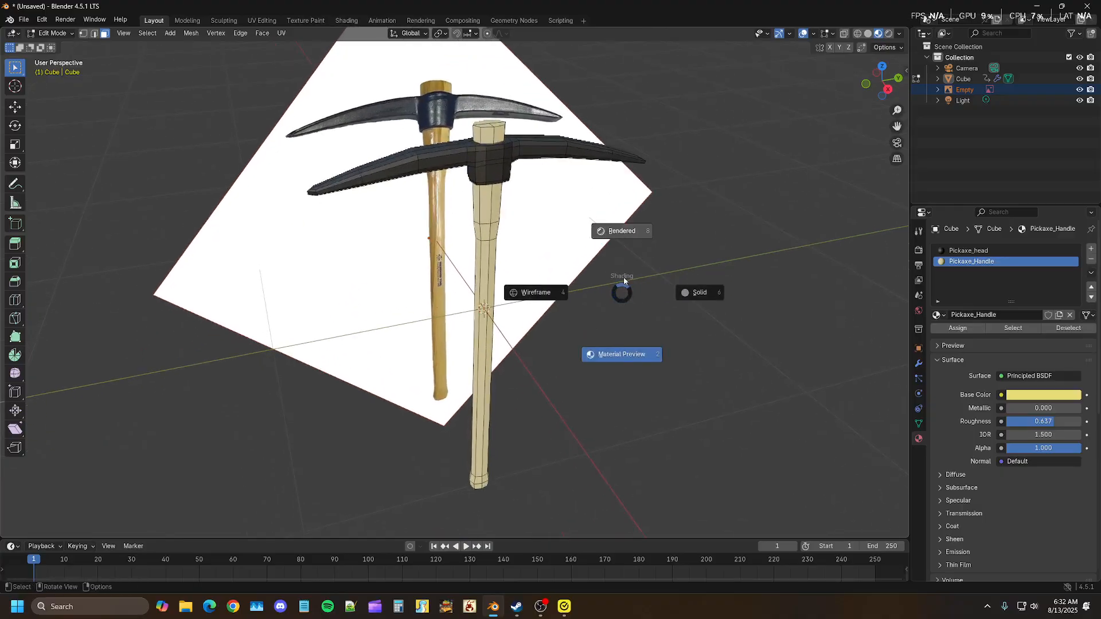
click(621, 232)
middle_drag(577, 264, 555, 322)
scroll(554, 321, up, 5)
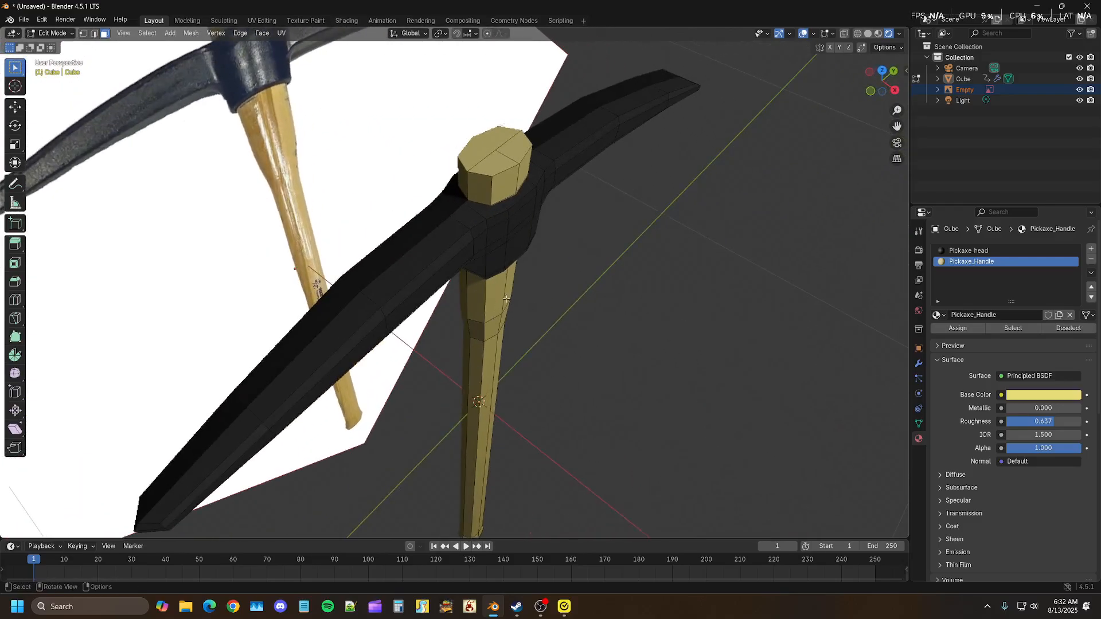
middle_drag(545, 273, 497, 281)
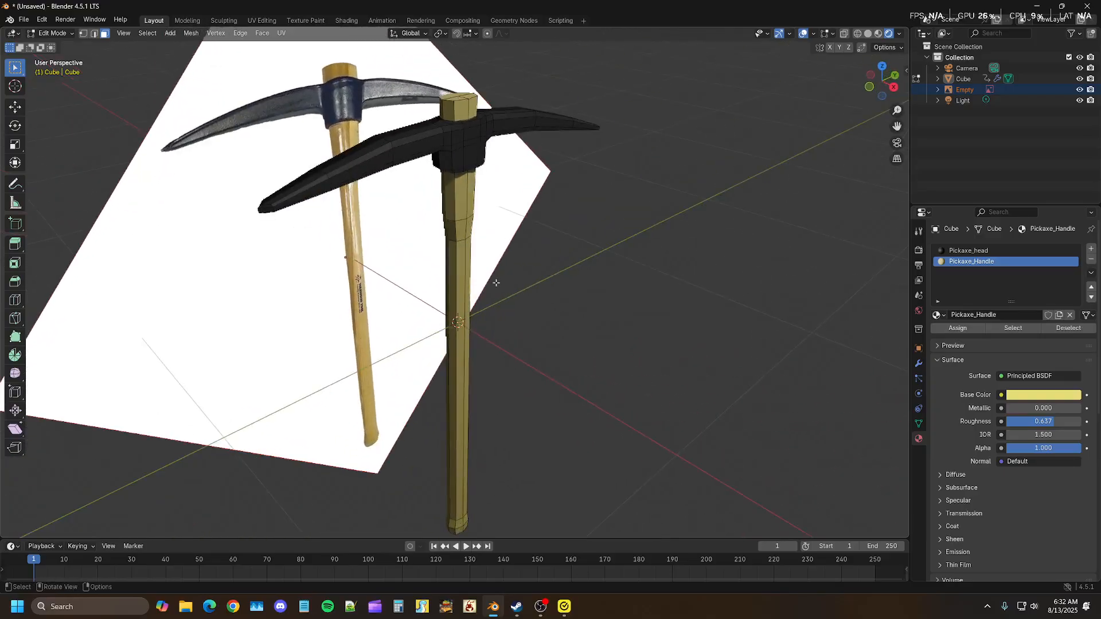
key(Tab)
- Examine the rendered pickaxe beside the reference image through the camera, from the right side and from several perspective angles
middle_drag(495, 281, 577, 380)
scroll(530, 321, down, 6)
scroll(531, 326, down, 3)
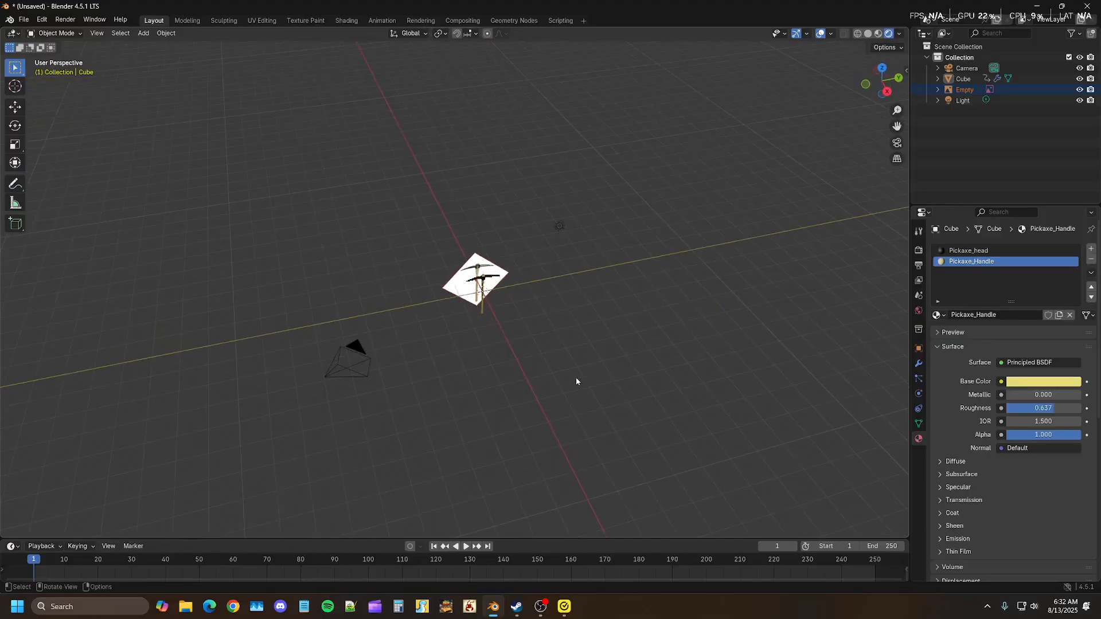
key(KP_0)
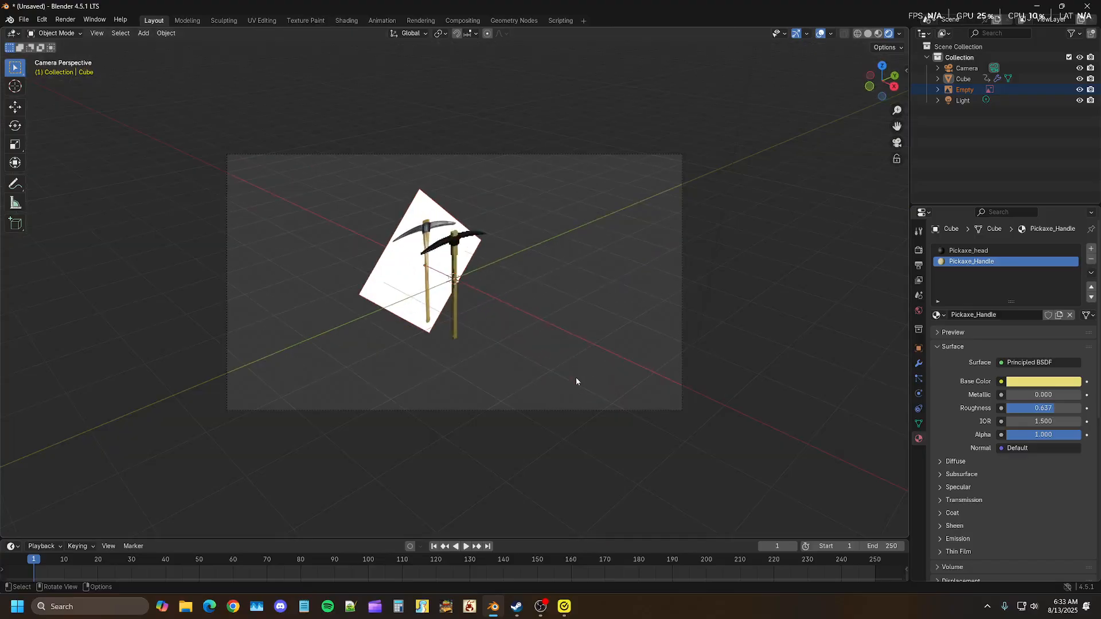
scroll(474, 266, up, 5)
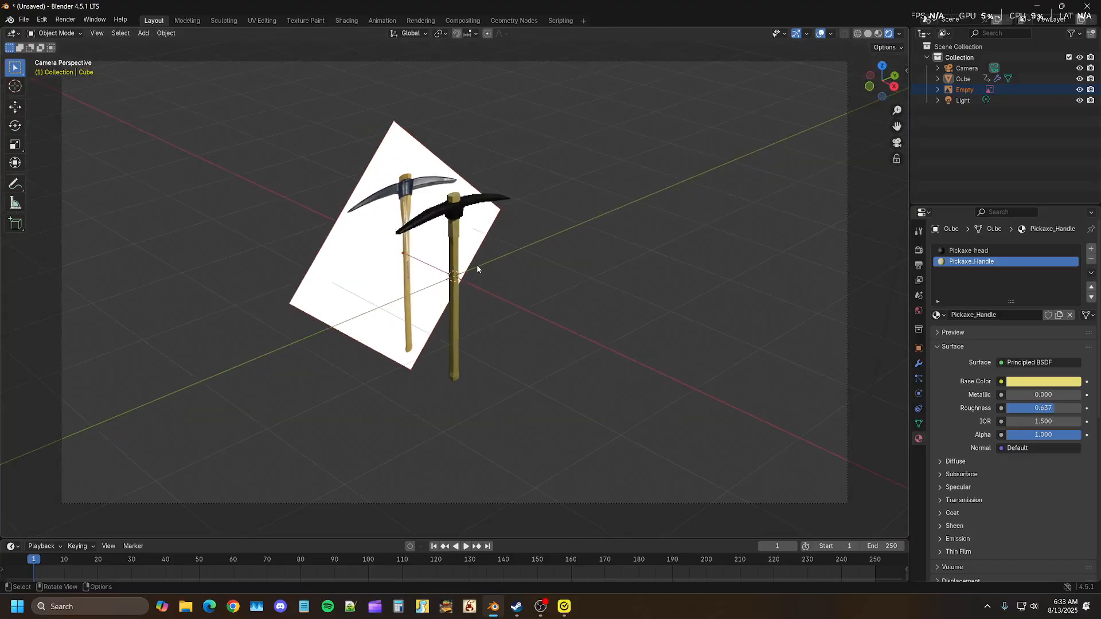
key(KP_3)
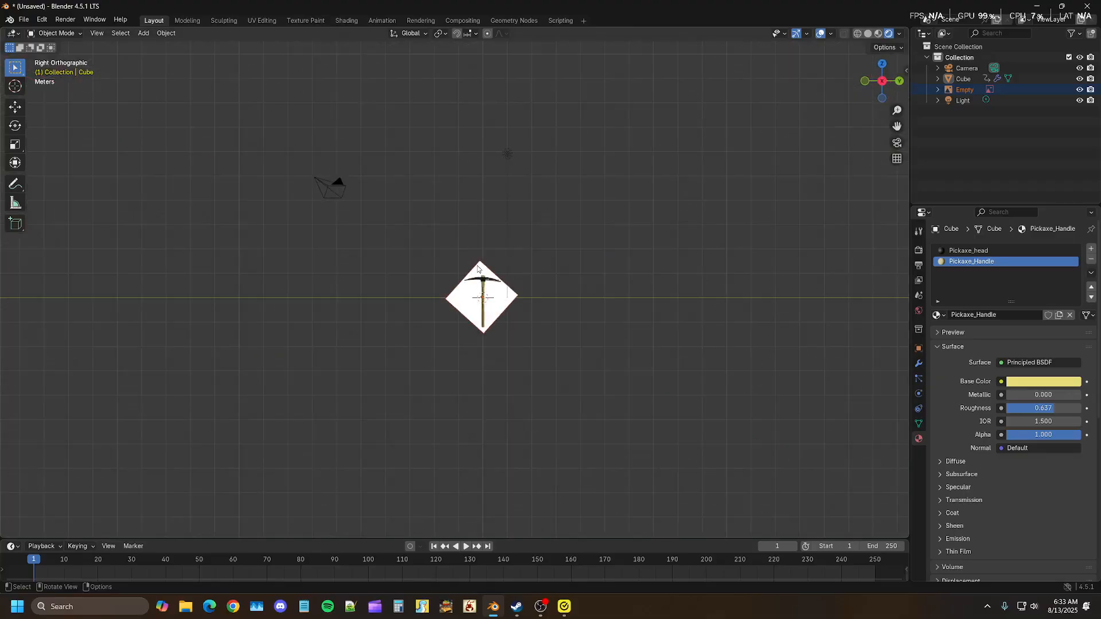
scroll(481, 276, up, 10)
shift+middle_drag(584, 320, 493, 267)
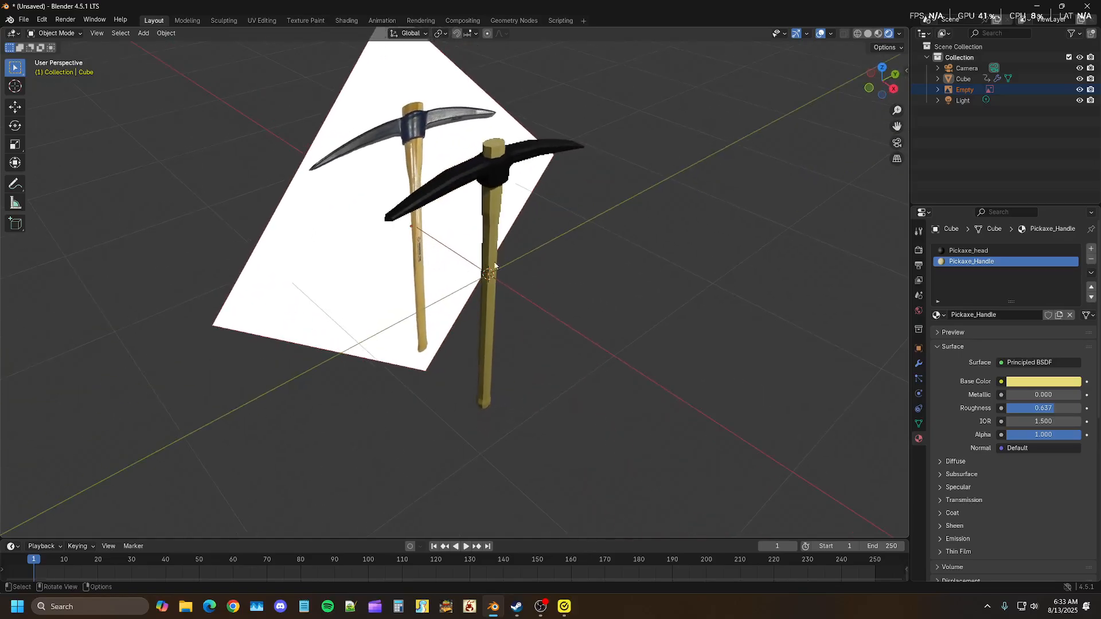
middle_drag(522, 224, 550, 316)
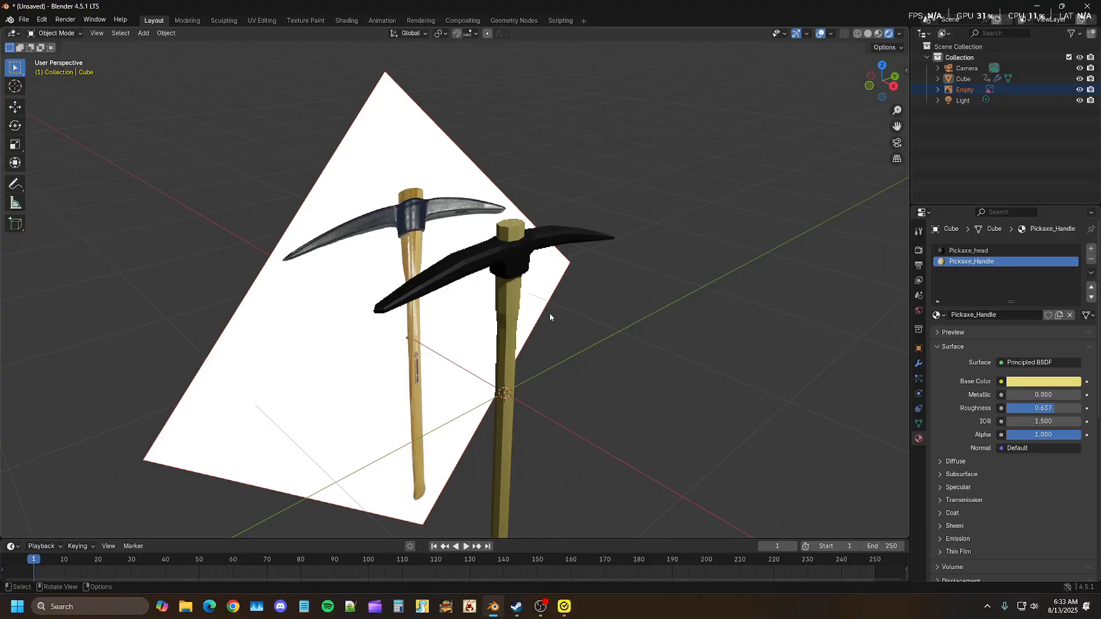
shift+middle_drag(610, 351, 607, 328)
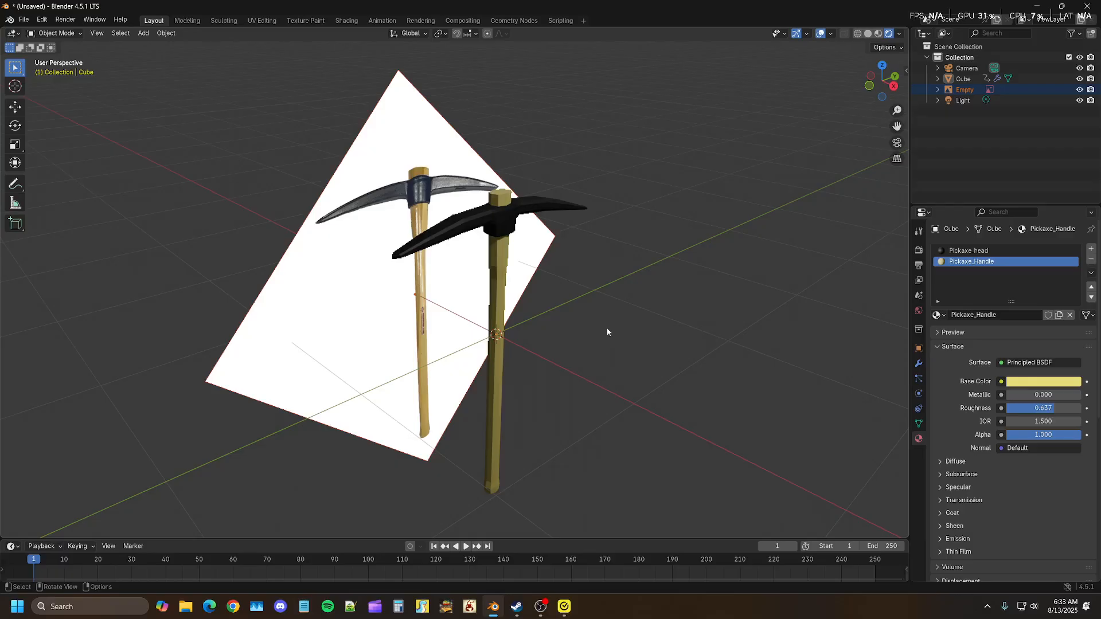
middle_drag(596, 323, 553, 360)
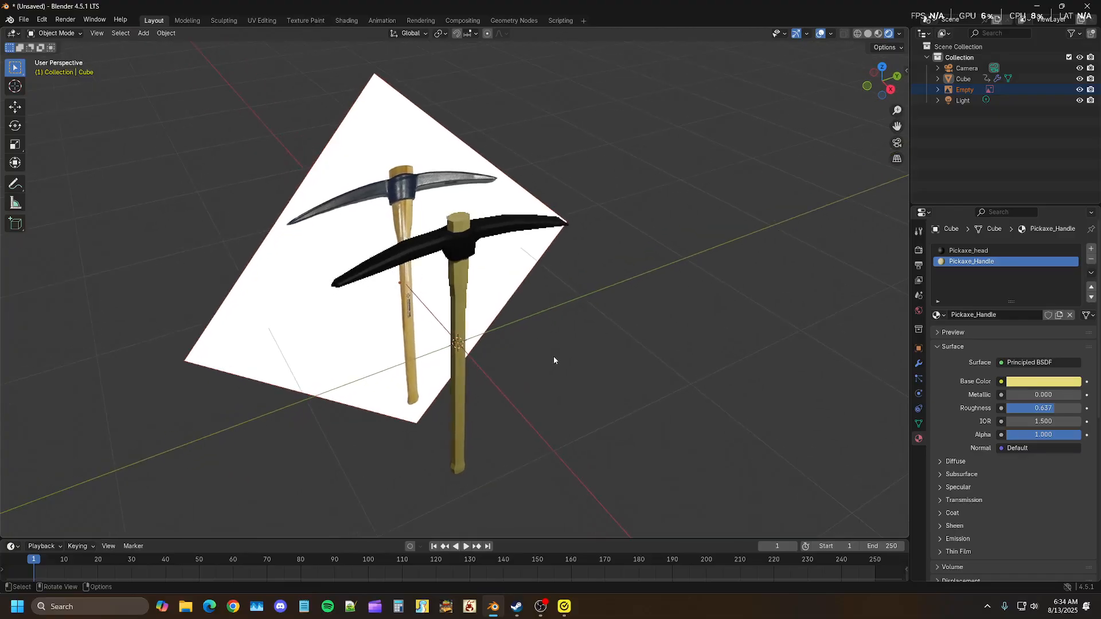
middle_drag(570, 367, 578, 366)
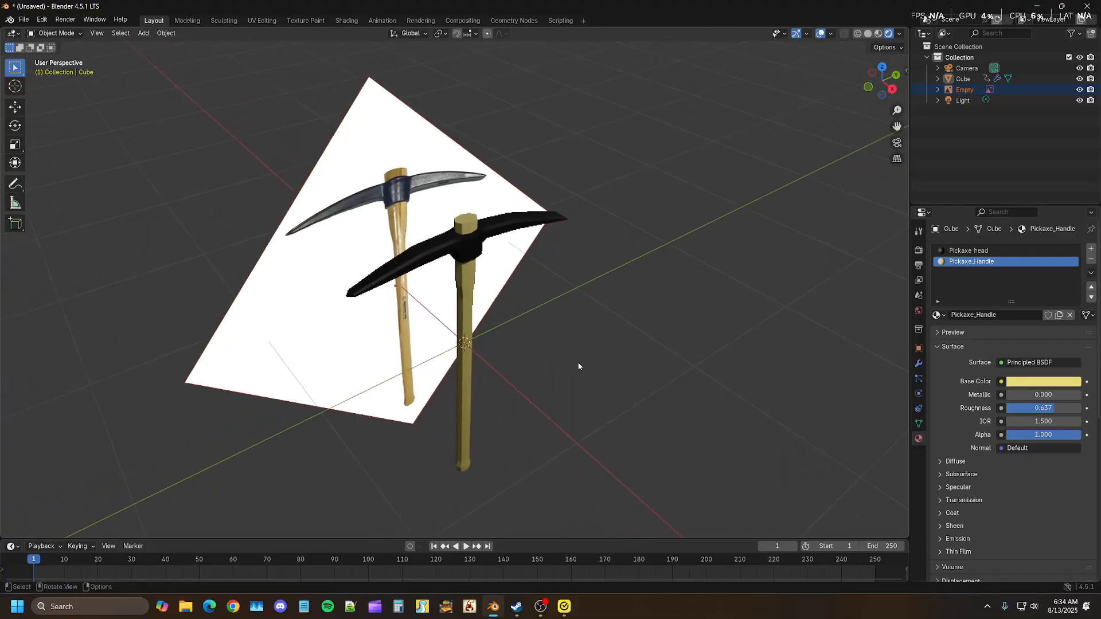